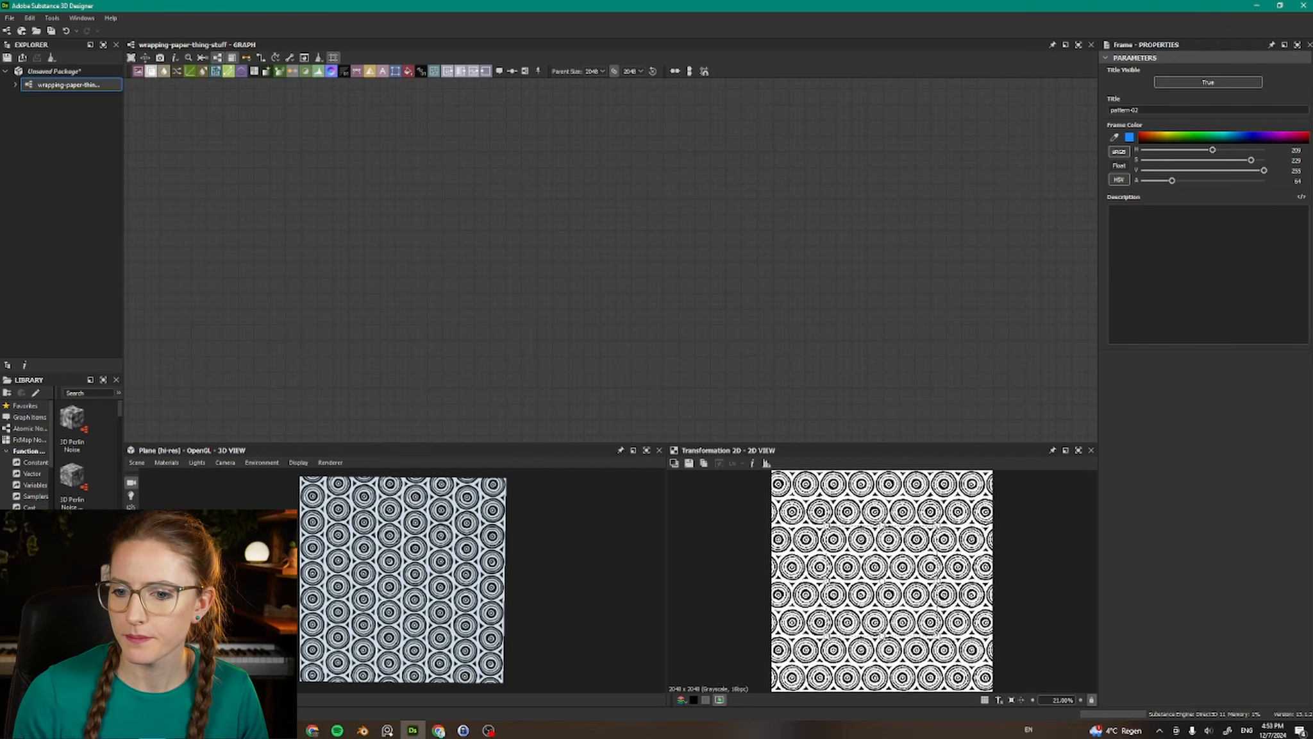
# Step: Check the triangle outline reference image and add a Triangle Grid Grayscale node in the graph's empty area
pyautogui.hotkey('alt', 'Tab')
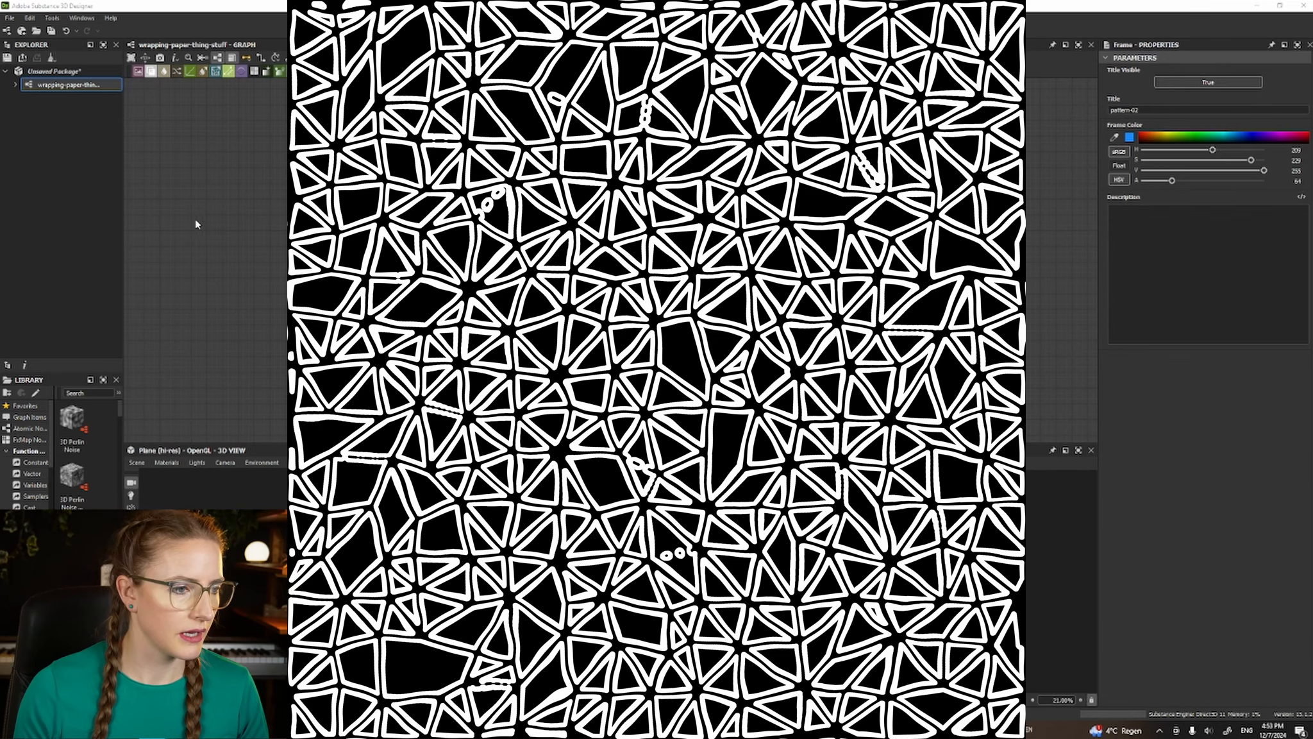
pyautogui.hotkey('alt', 'Tab')
pyautogui.press('space')
pyautogui.write('tria')
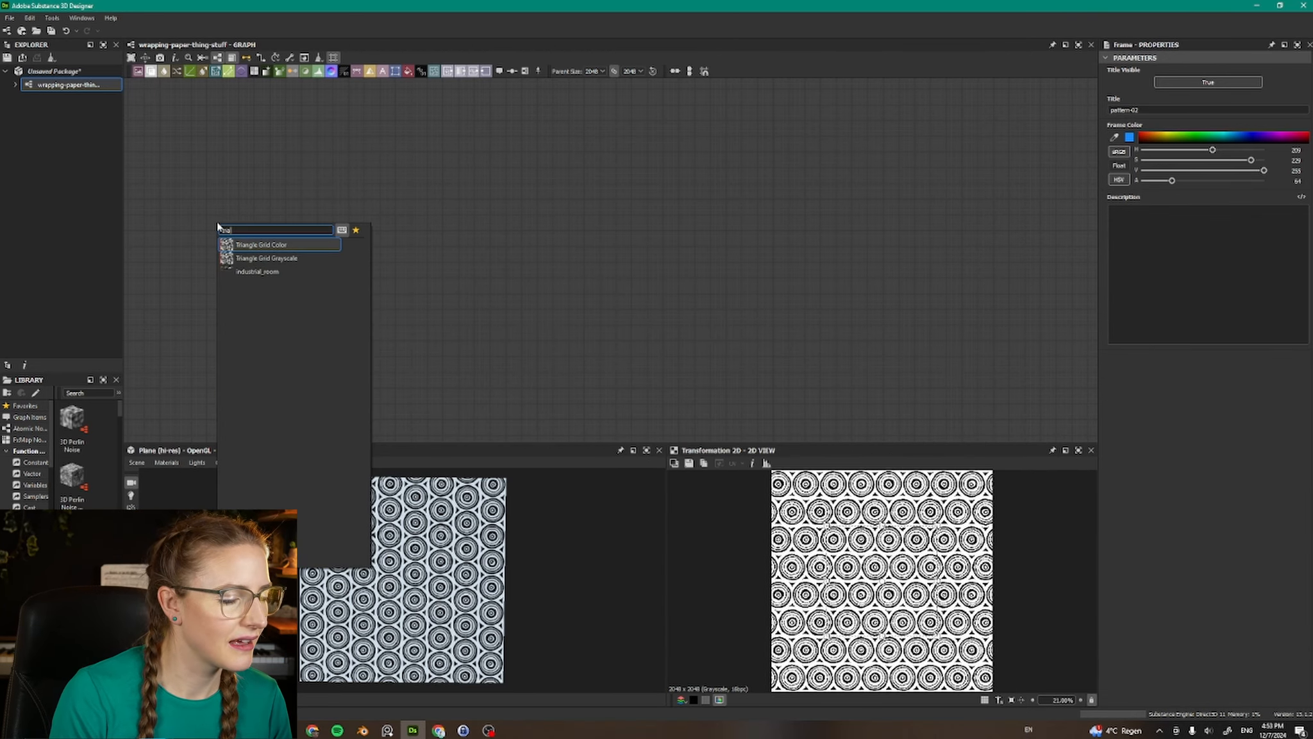
pyautogui.click(267, 258)
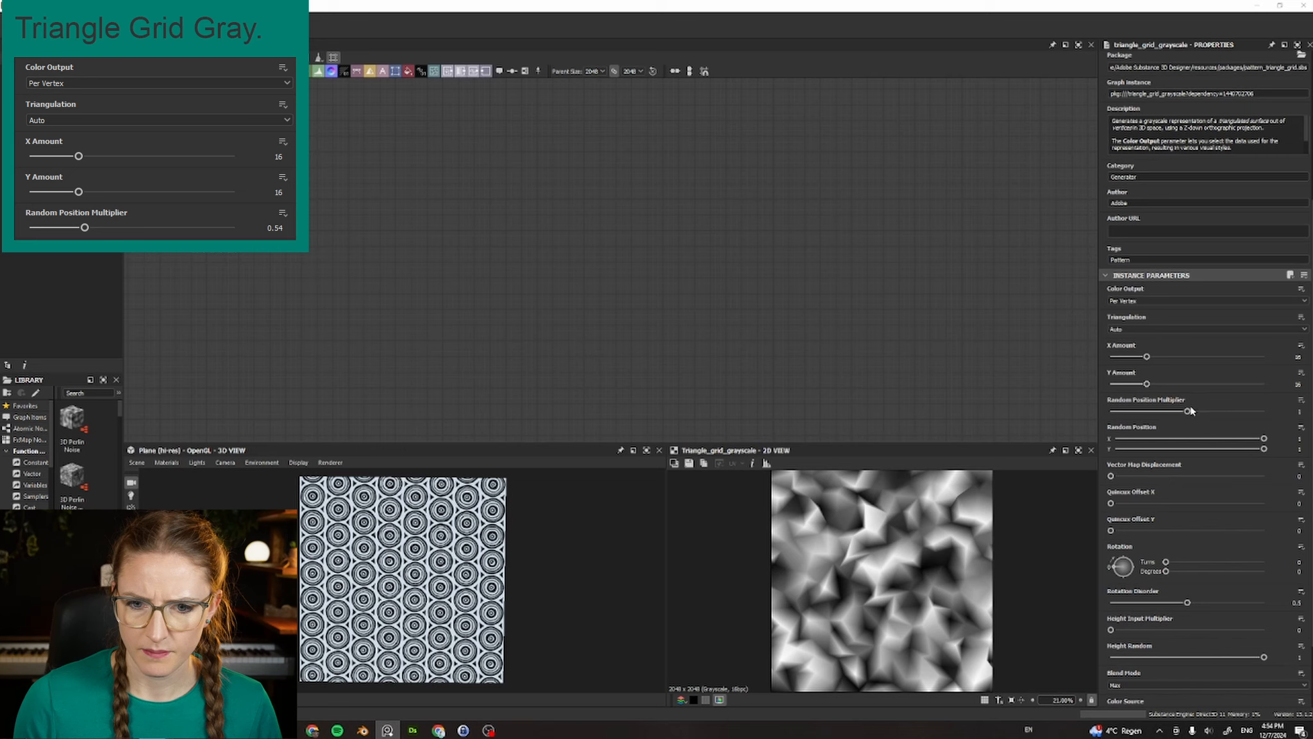
# Step: Set the Triangle Grid Grayscale node's Random Position Multiplier to 0.54
pyautogui.moveTo(1191, 410); pyautogui.dragTo(1153, 416)
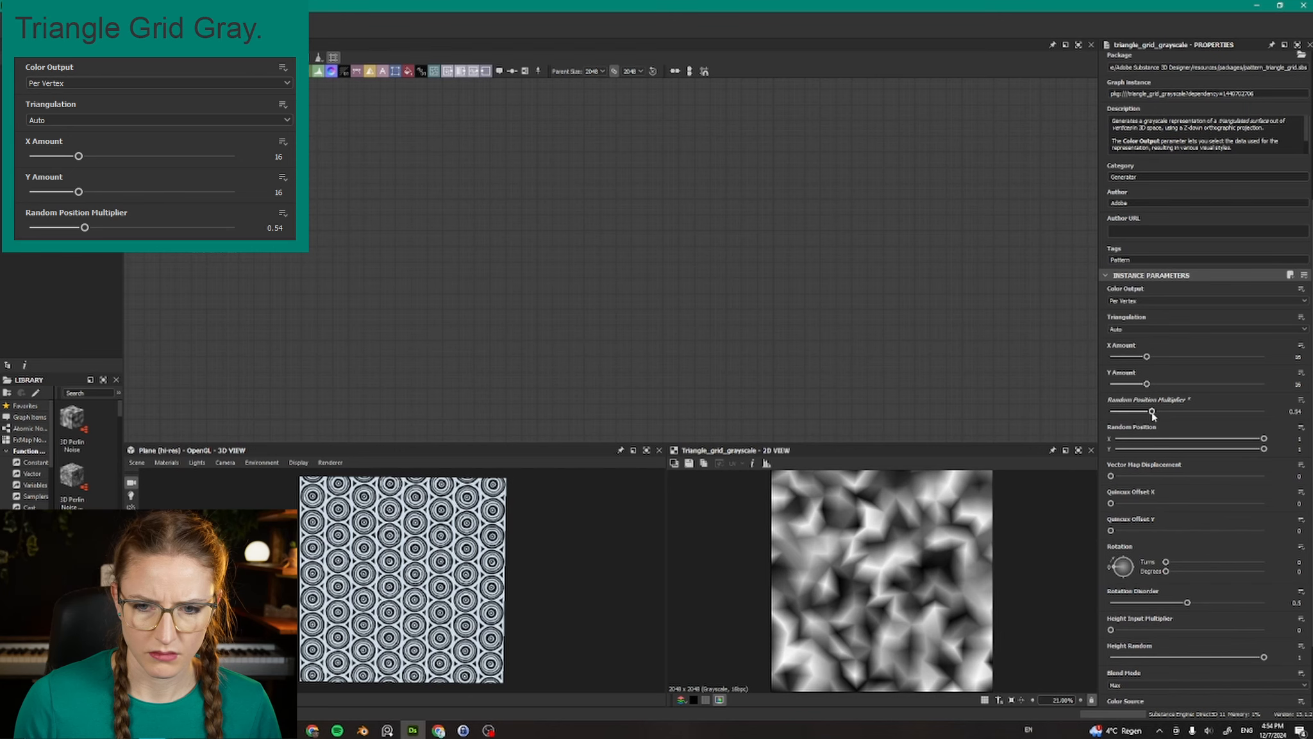
pyautogui.scroll(-3, 1154, 417)
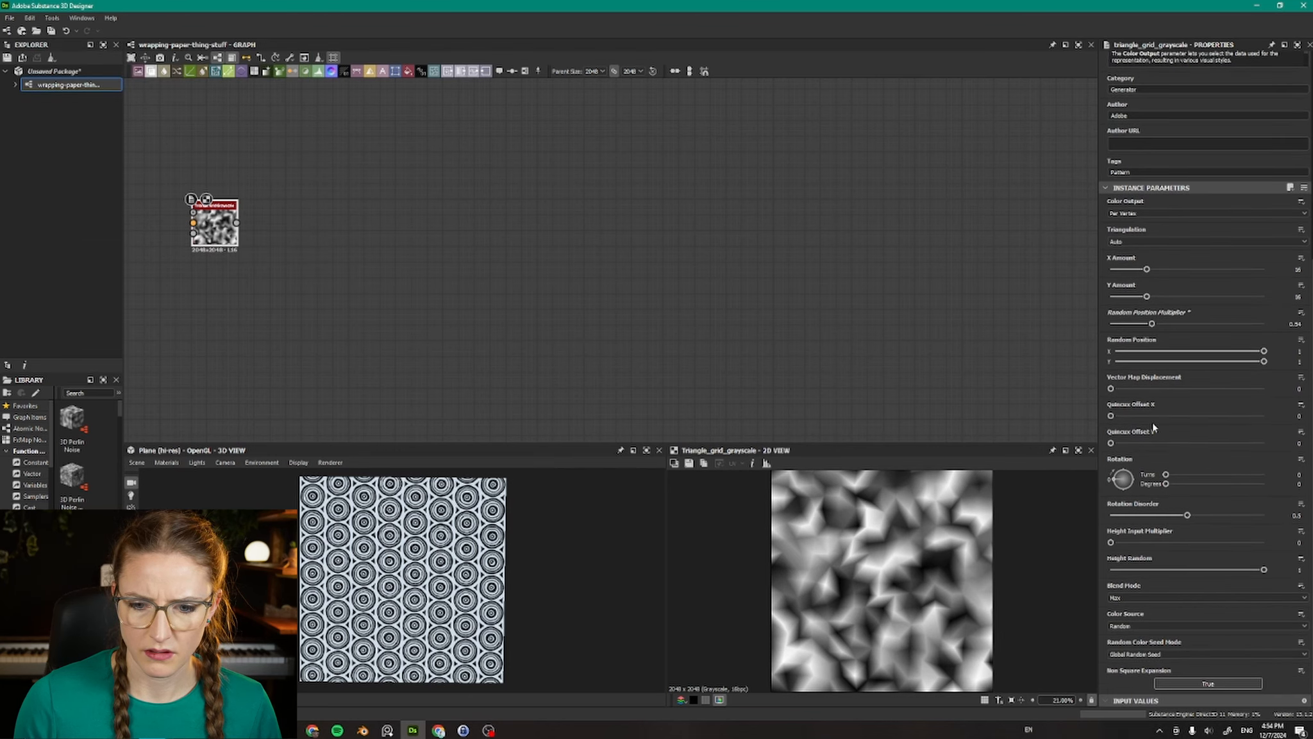
pyautogui.scroll(10, 1153, 424)
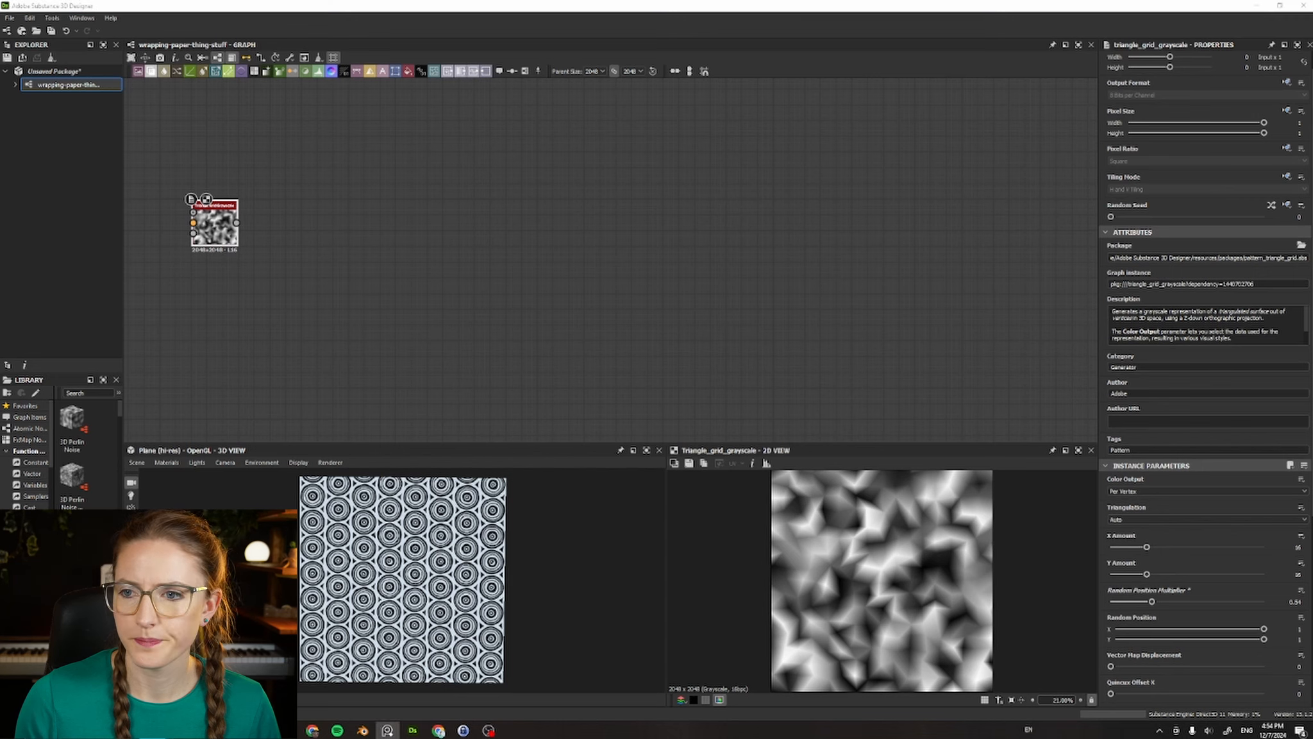
# Step: Add an Edge Detect node fed by the Triangle Grid Grayscale output
pyautogui.click(215, 235)
pyautogui.press('space')
pyautogui.write('edge')
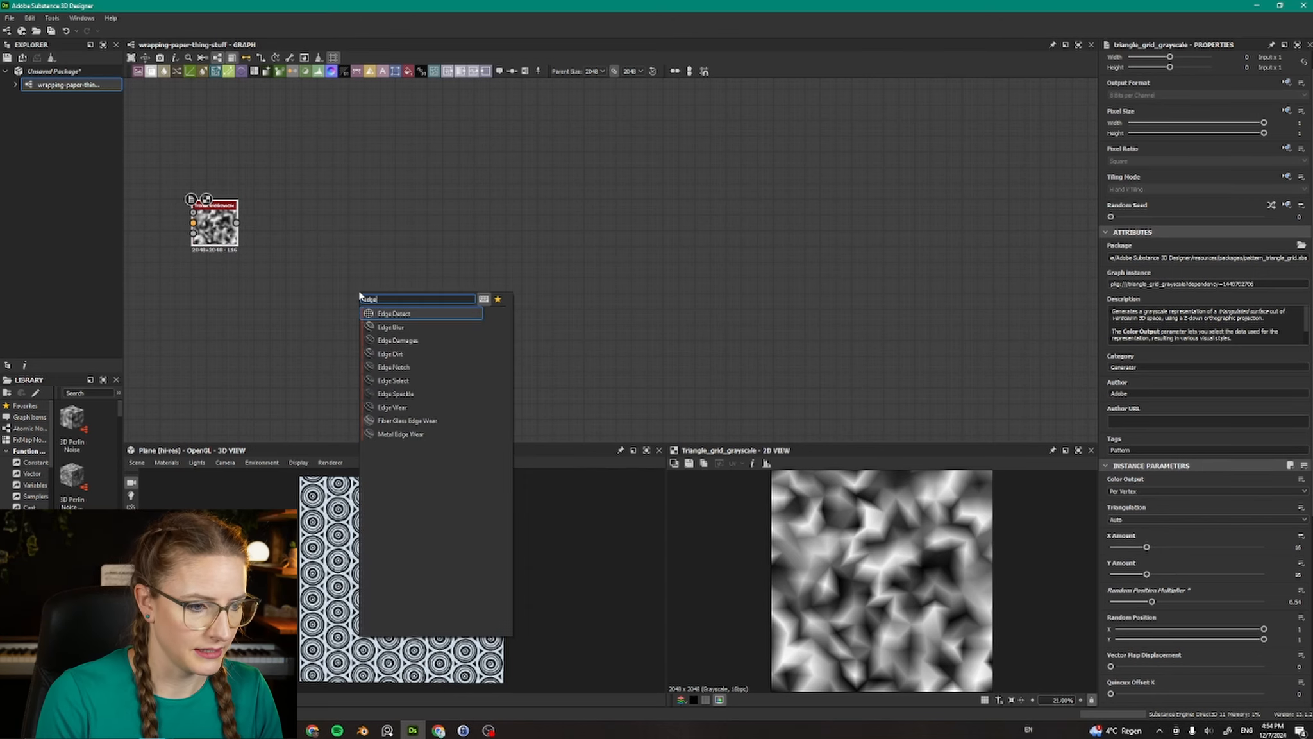
pyautogui.press('Return')
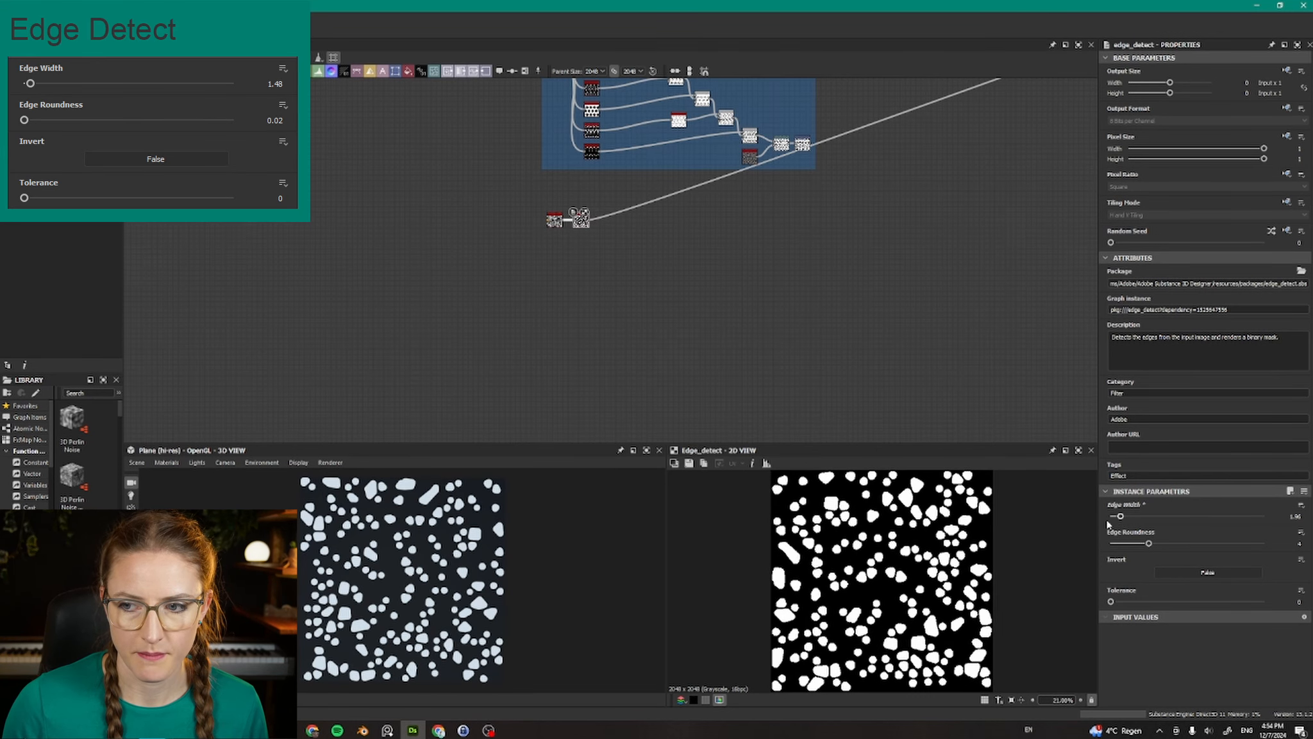
# Step: Set the Edge Detect node's Edge Width to 1.48 and Edge Roundness to 0.02
pyautogui.moveTo(1108, 525); pyautogui.dragTo(1065, 532)
pyautogui.moveTo(1149, 546); pyautogui.dragTo(1127, 544)
pyautogui.moveTo(951, 561); pyautogui.dragTo(638, 556)
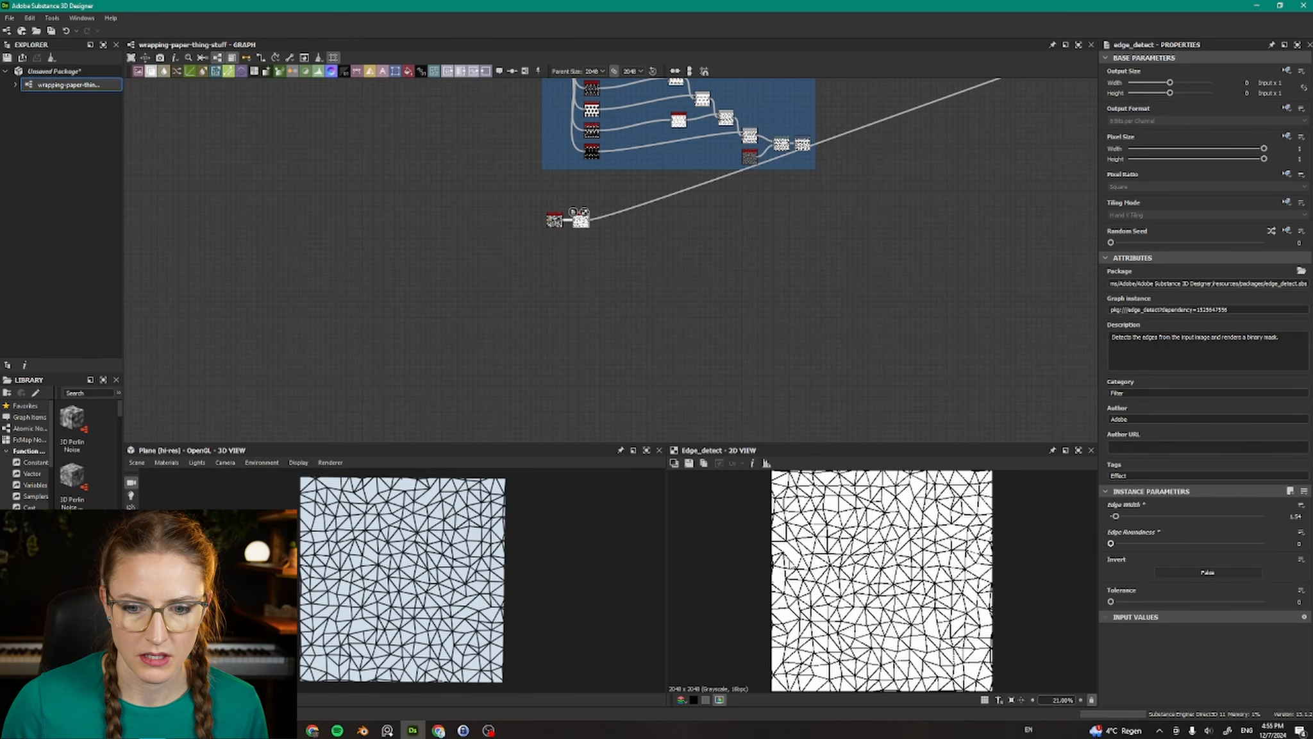
pyautogui.moveTo(794, 567); pyautogui.dragTo(796, 565)
# Step: Add a Bevel node fed by the Edge Detect output and preview it in the 2D view
pyautogui.scroll(5, 582, 222)
pyautogui.press('space')
pyautogui.write('bevel')
pyautogui.press('Return')
pyautogui.doubleClick(658, 218)
# Step: Preview the Edge Detect output against the reference image and move the Bevel node below the Edge Detect row
pyautogui.scroll(8, 883, 581)
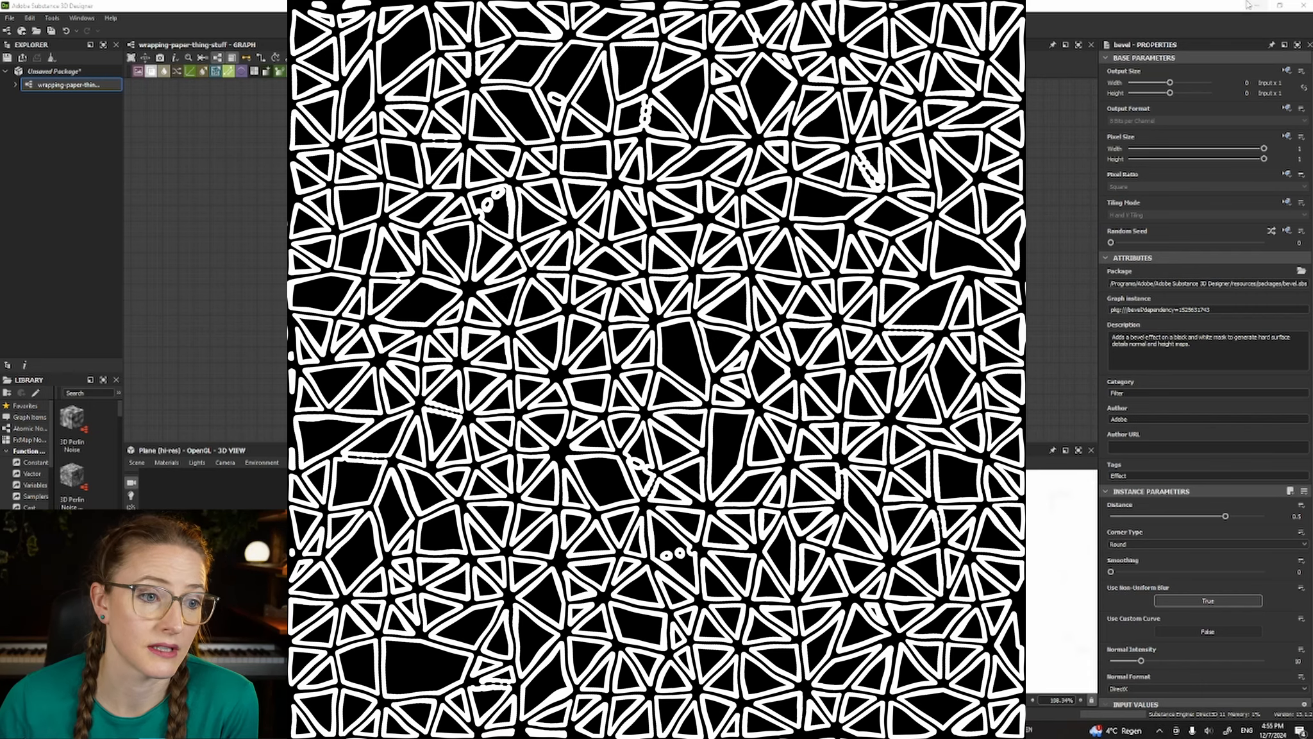
pyautogui.scroll(3, 641, 224)
pyautogui.moveTo(577, 160); pyautogui.dragTo(570, 287, button='middle')
pyautogui.doubleClick(546, 236)
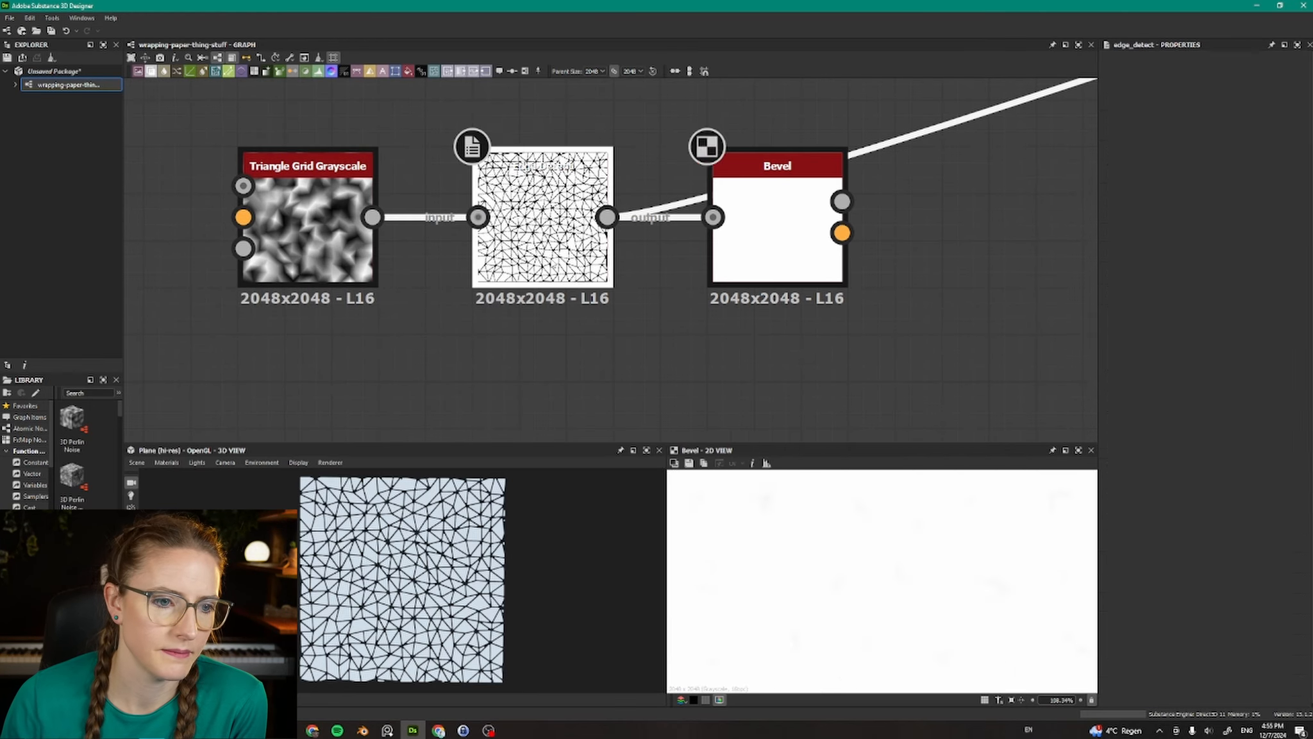
pyautogui.moveTo(787, 251); pyautogui.dragTo(786, 345)
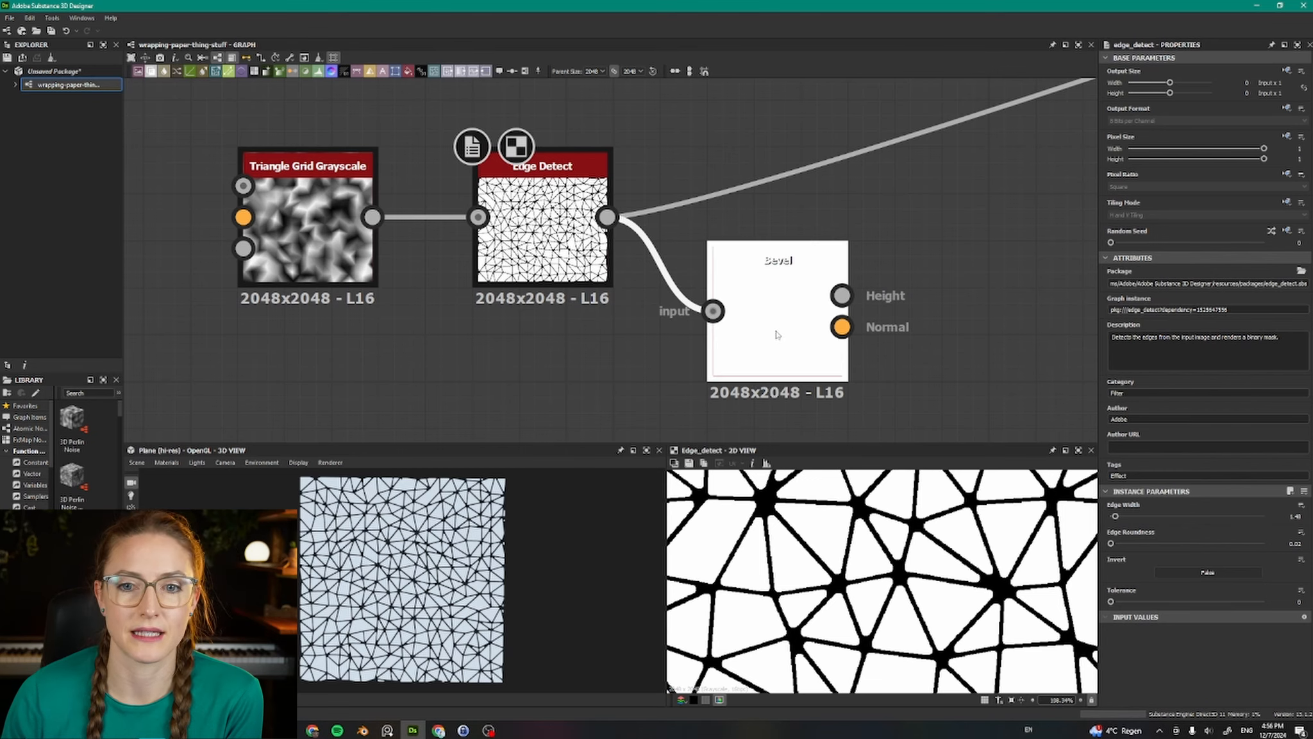
pyautogui.hotkey('alt', 'Tab')
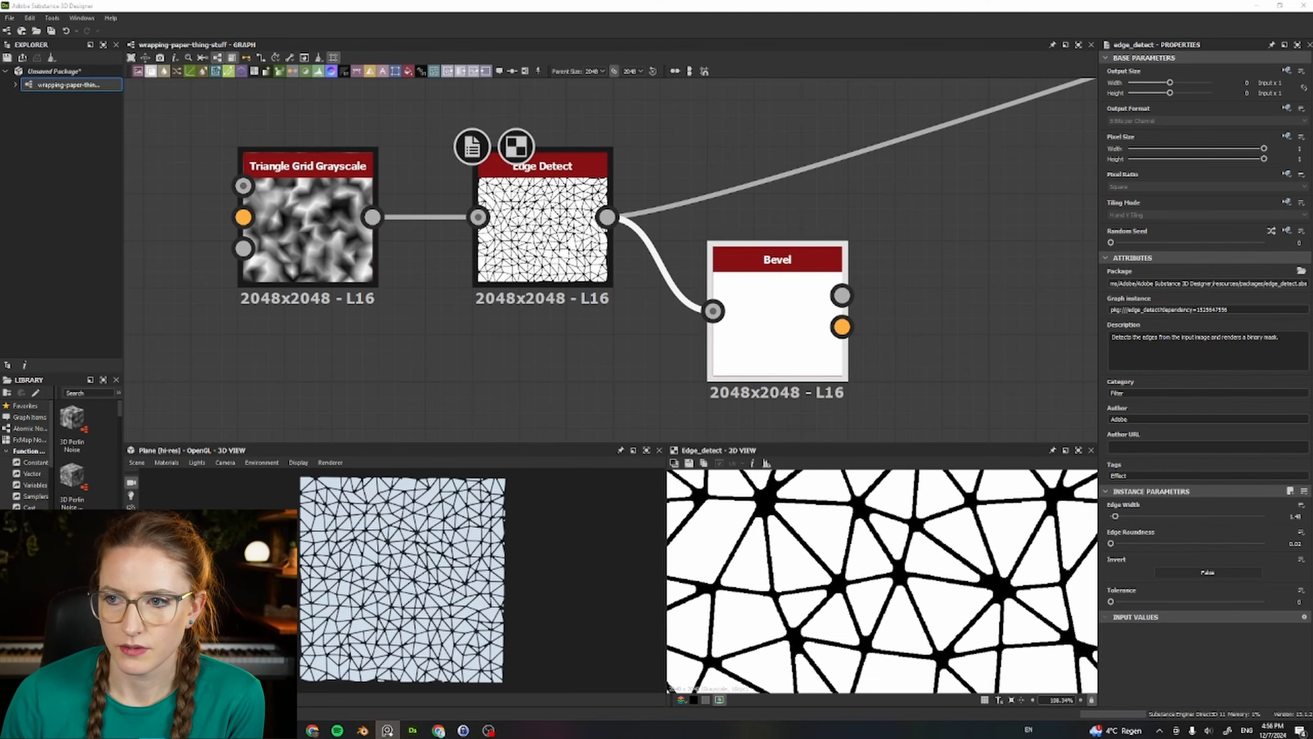
pyautogui.moveTo(787, 337); pyautogui.dragTo(785, 384)
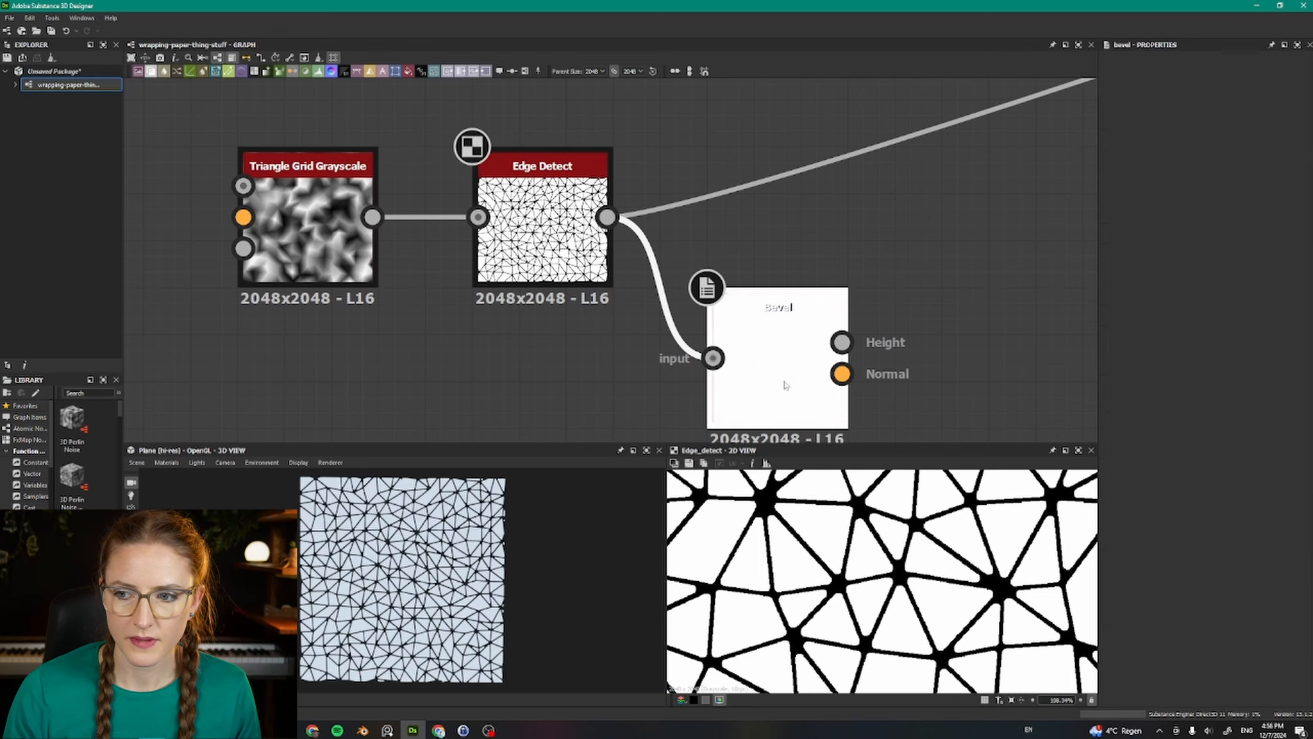
# Step: Preview the Bevel height output and set the Bevel Distance to -0.015
pyautogui.doubleClick(785, 385)
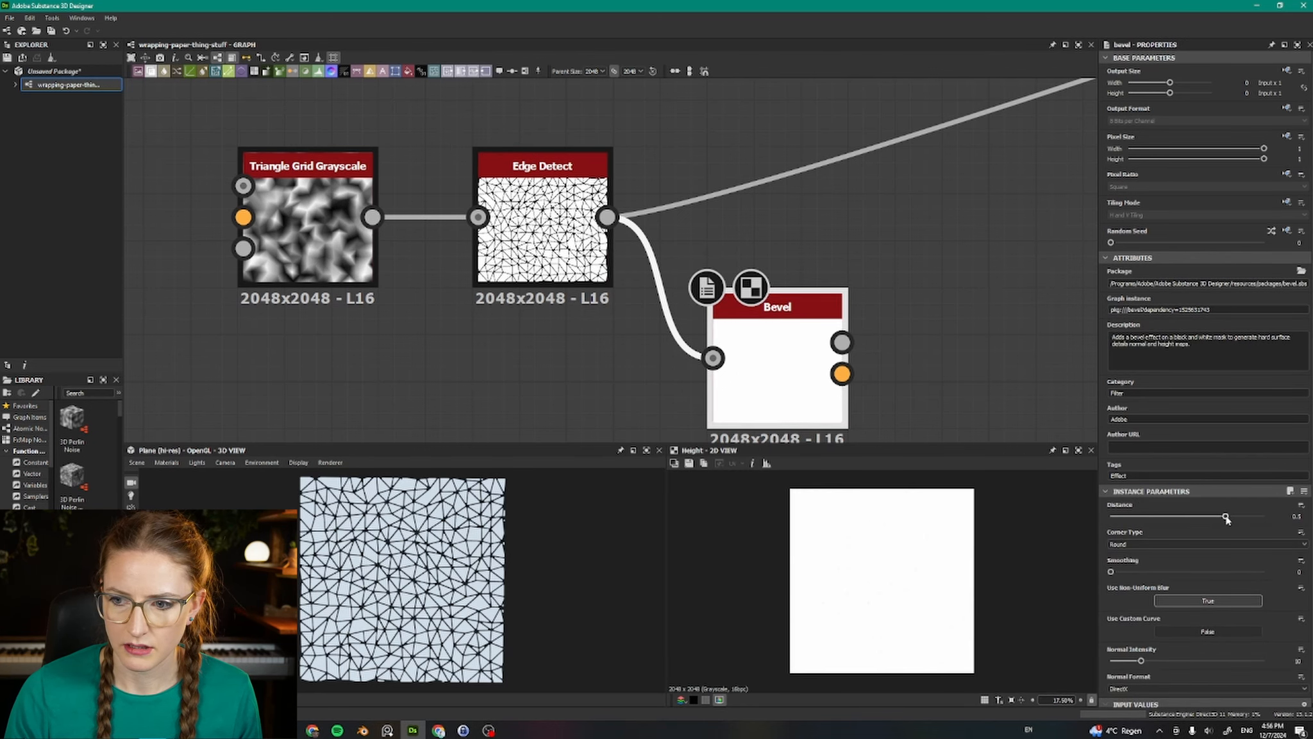
pyautogui.moveTo(1226, 516); pyautogui.dragTo(1176, 516)
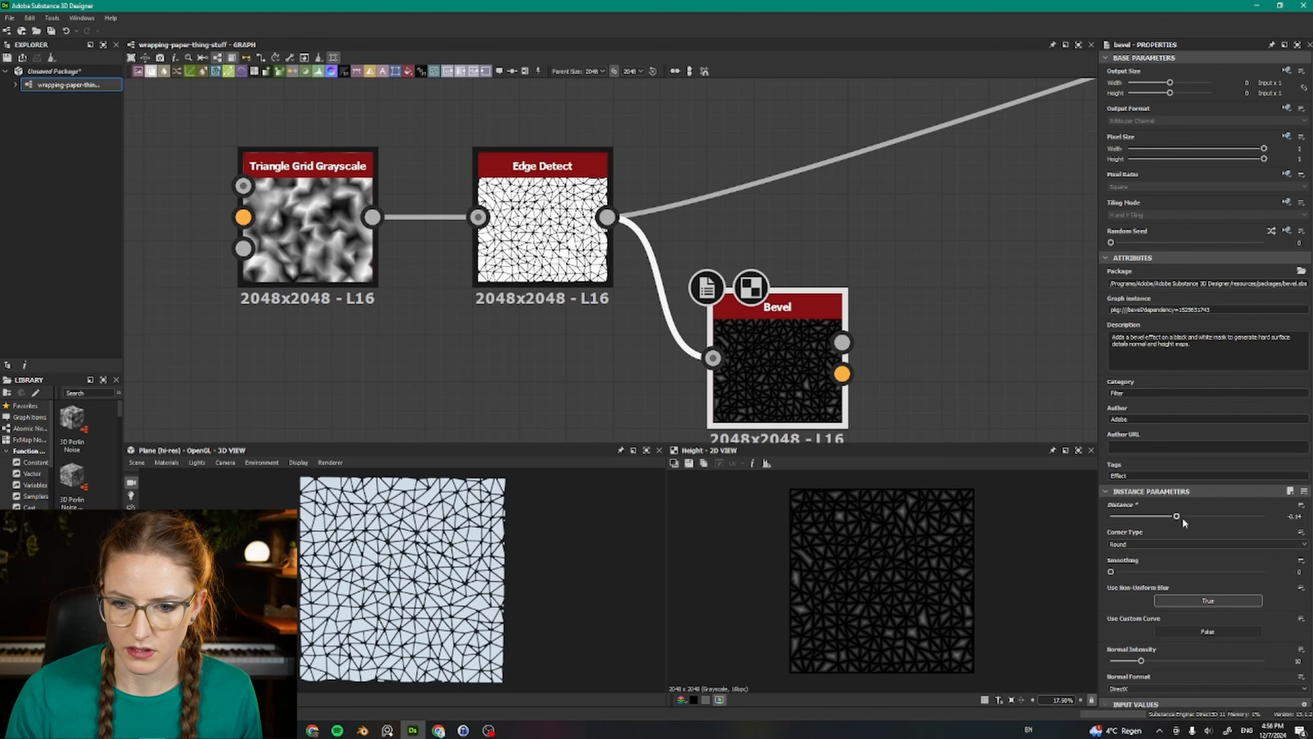
pyautogui.click(1182, 517)
pyautogui.moveTo(1221, 530); pyautogui.dragTo(1254, 531)
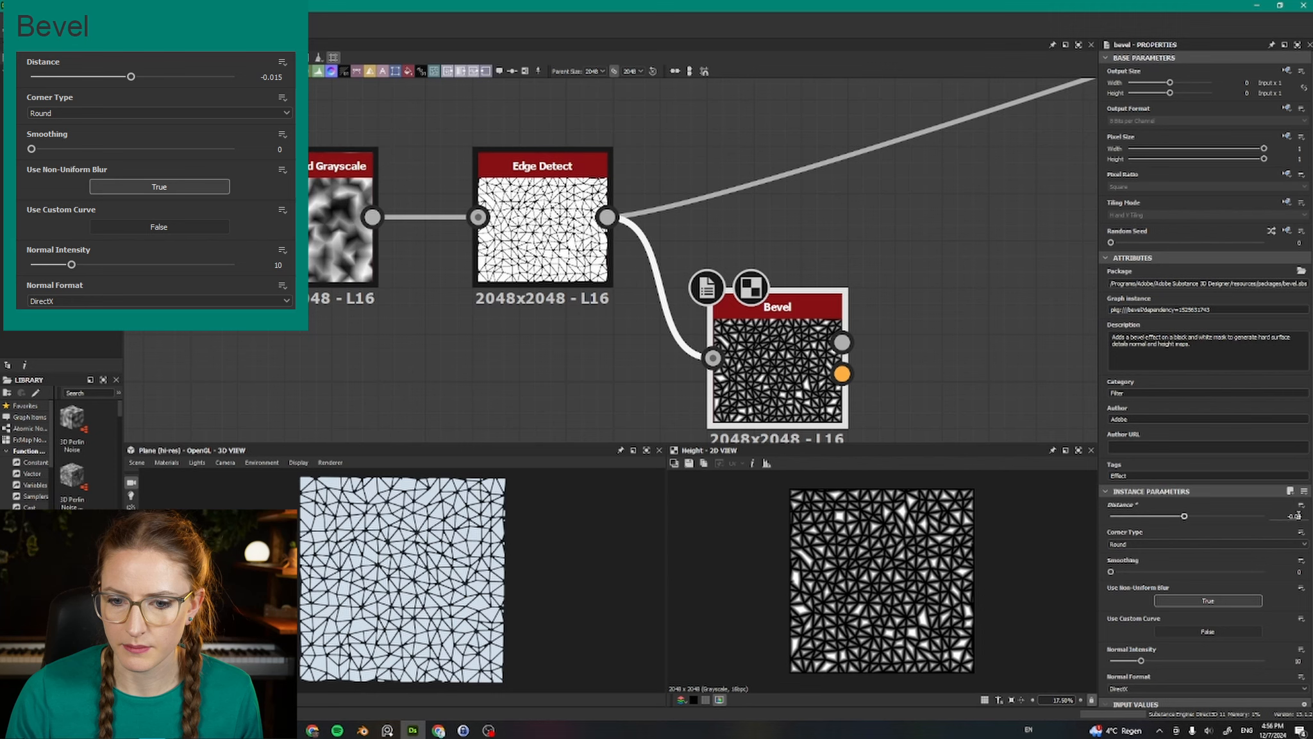
pyautogui.write('-0.015')
pyautogui.press('Return')
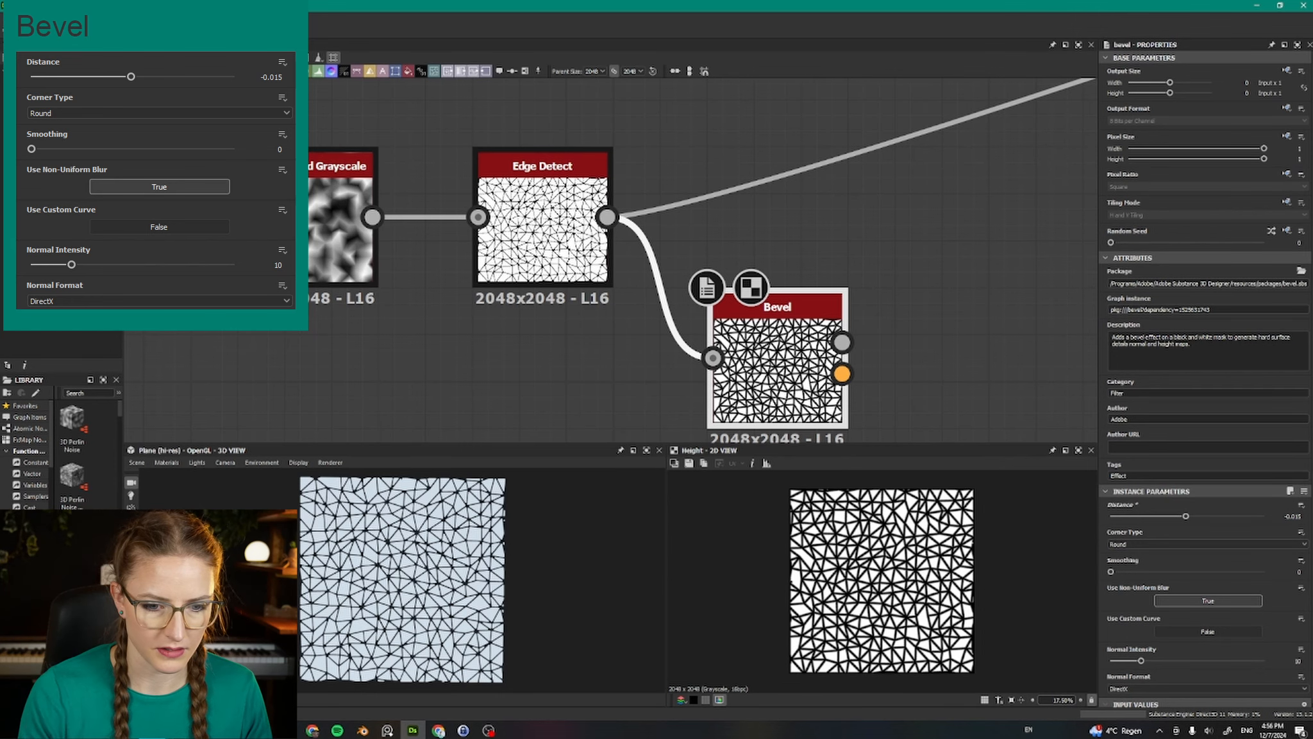
pyautogui.scroll(5, 801, 672)
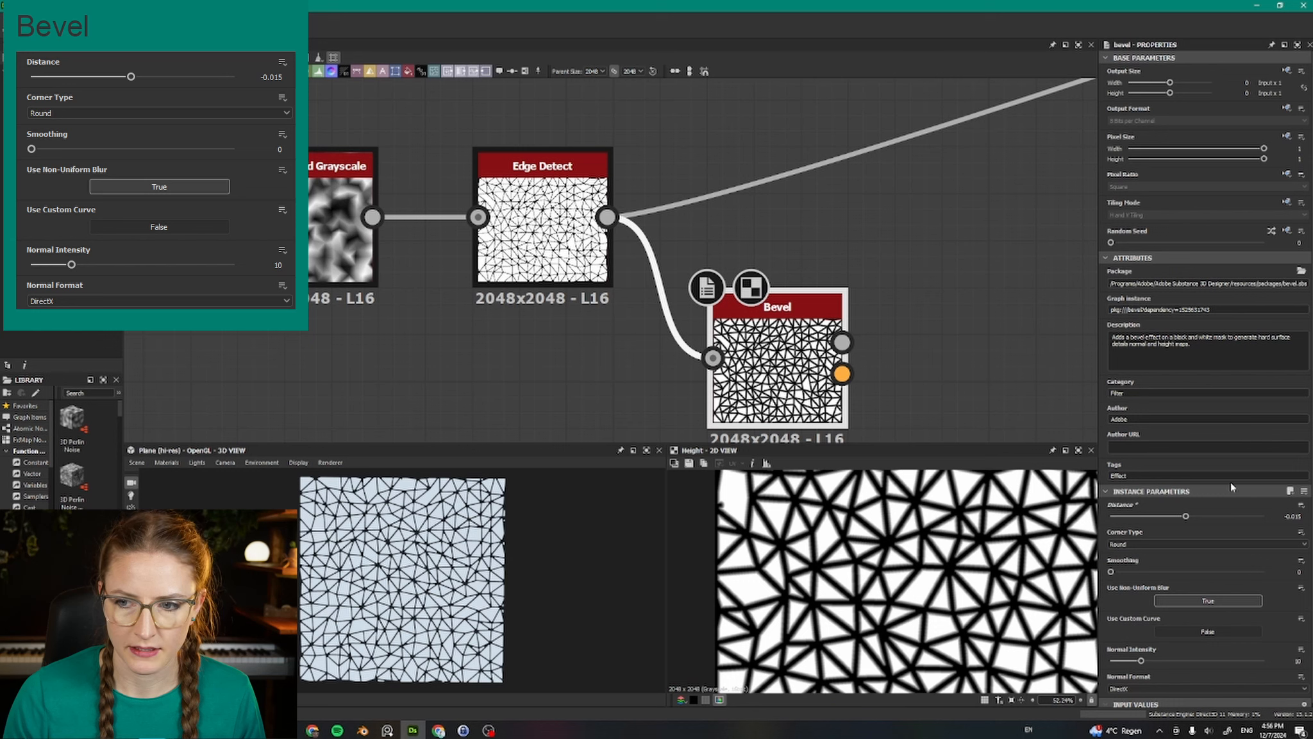
pyautogui.scroll(-1, 1236, 537)
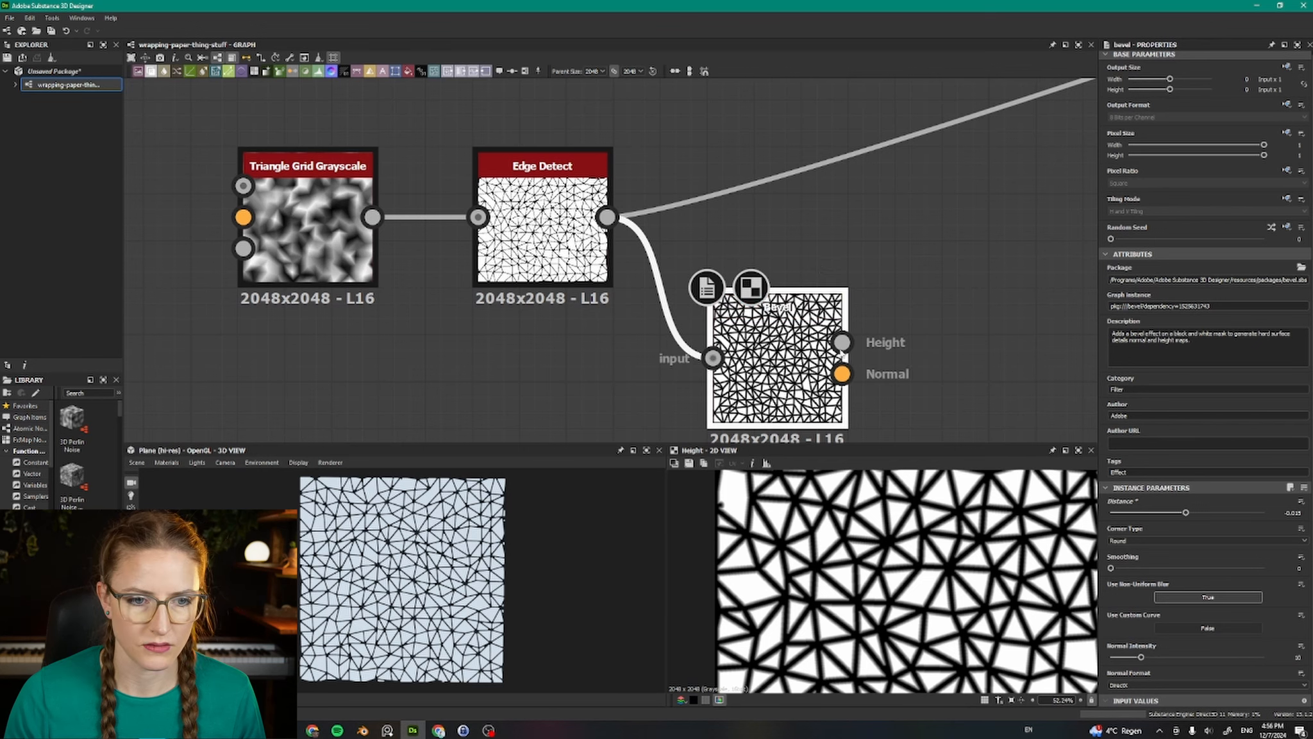
# Step: Add a Histogram Select node connected to the Bevel node's Height output
pyautogui.moveTo(842, 342); pyautogui.dragTo(1044, 346)
pyautogui.write('hist')
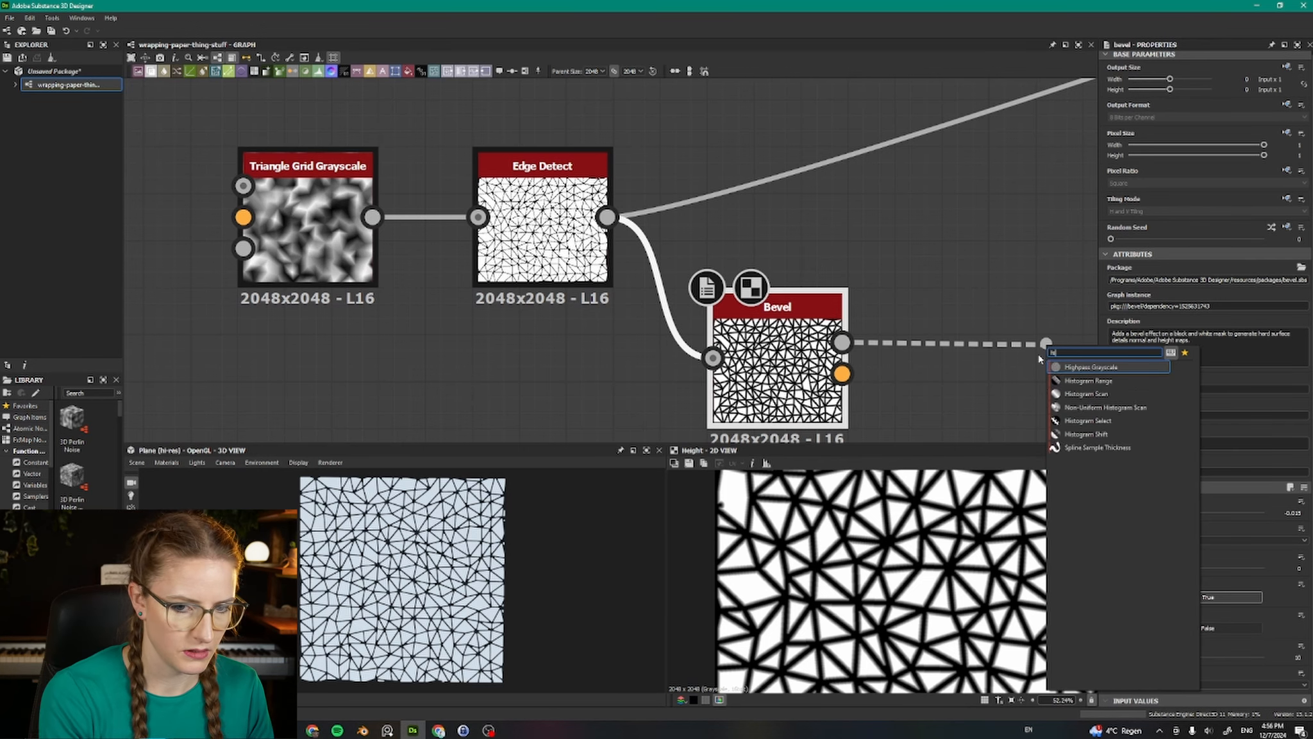
pyautogui.press('Down')
pyautogui.press('Down')
pyautogui.press('Down')
pyautogui.press('Return')
pyautogui.moveTo(1041, 358); pyautogui.dragTo(972, 321, button='middle')
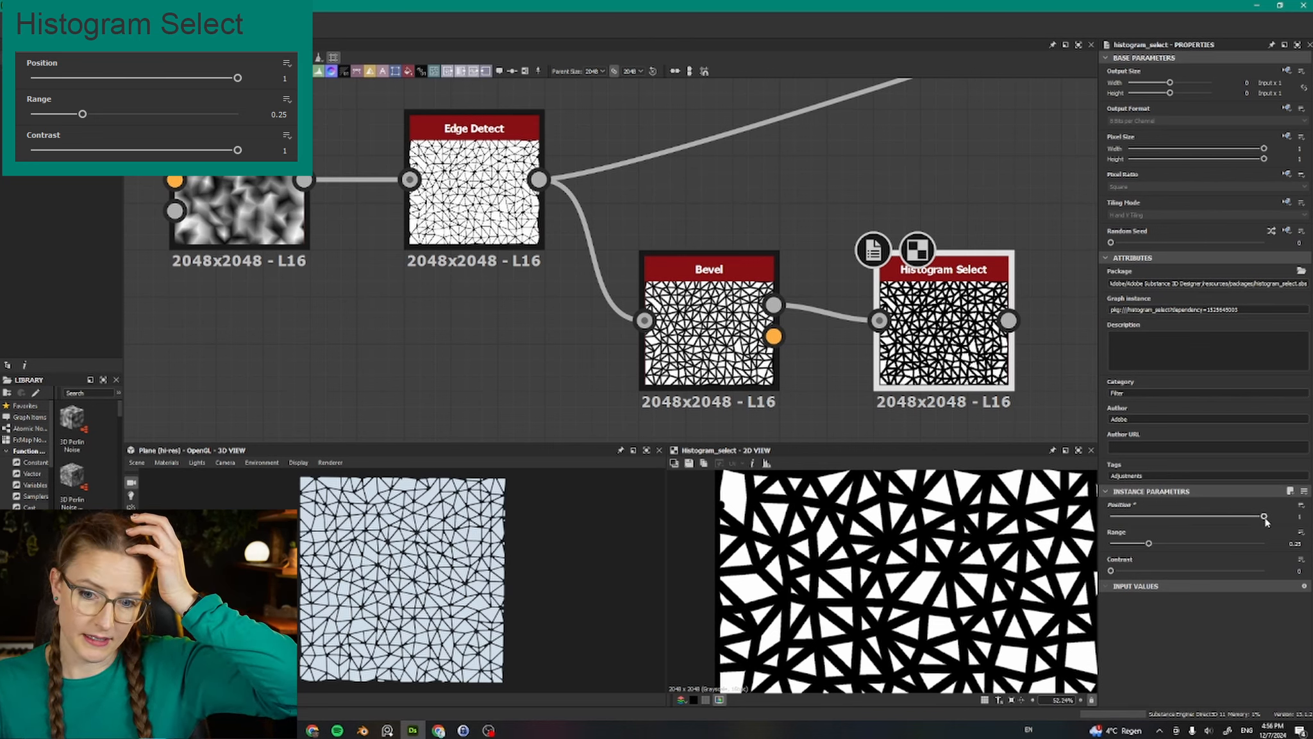
# Step: Set Histogram Select's Position and Contrast to 1 and compare the result with the Edge Detect output in the 2D view
pyautogui.moveTo(1148, 572); pyautogui.dragTo(1265, 571)
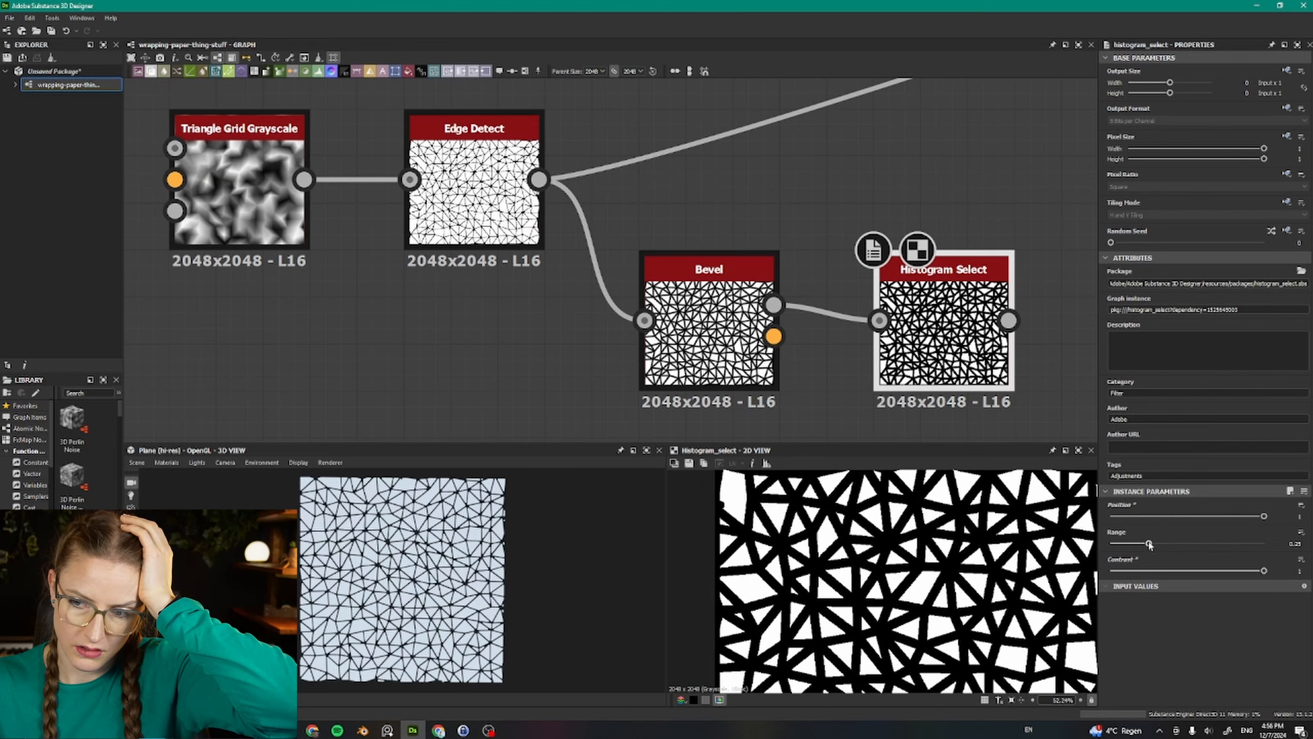
pyautogui.scroll(-3, 1006, 569)
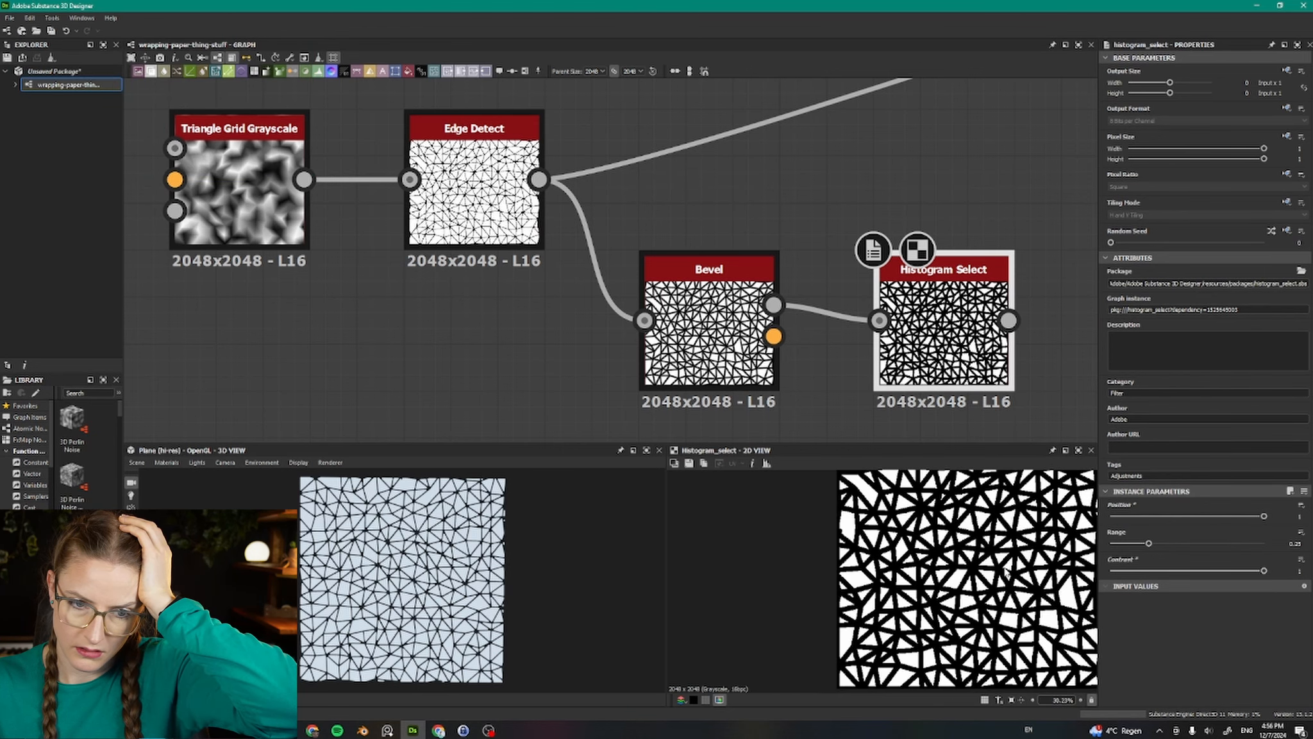
pyautogui.click(533, 198)
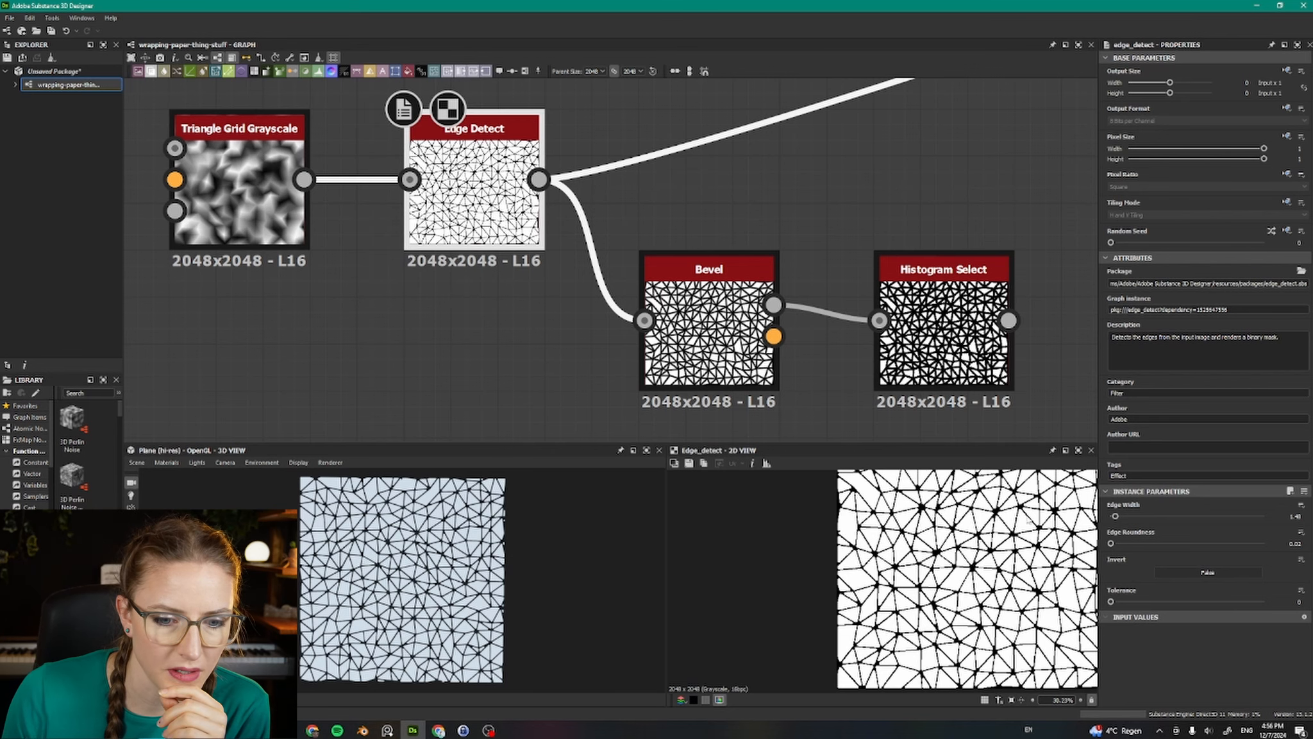
pyautogui.scroll(5, 1011, 545)
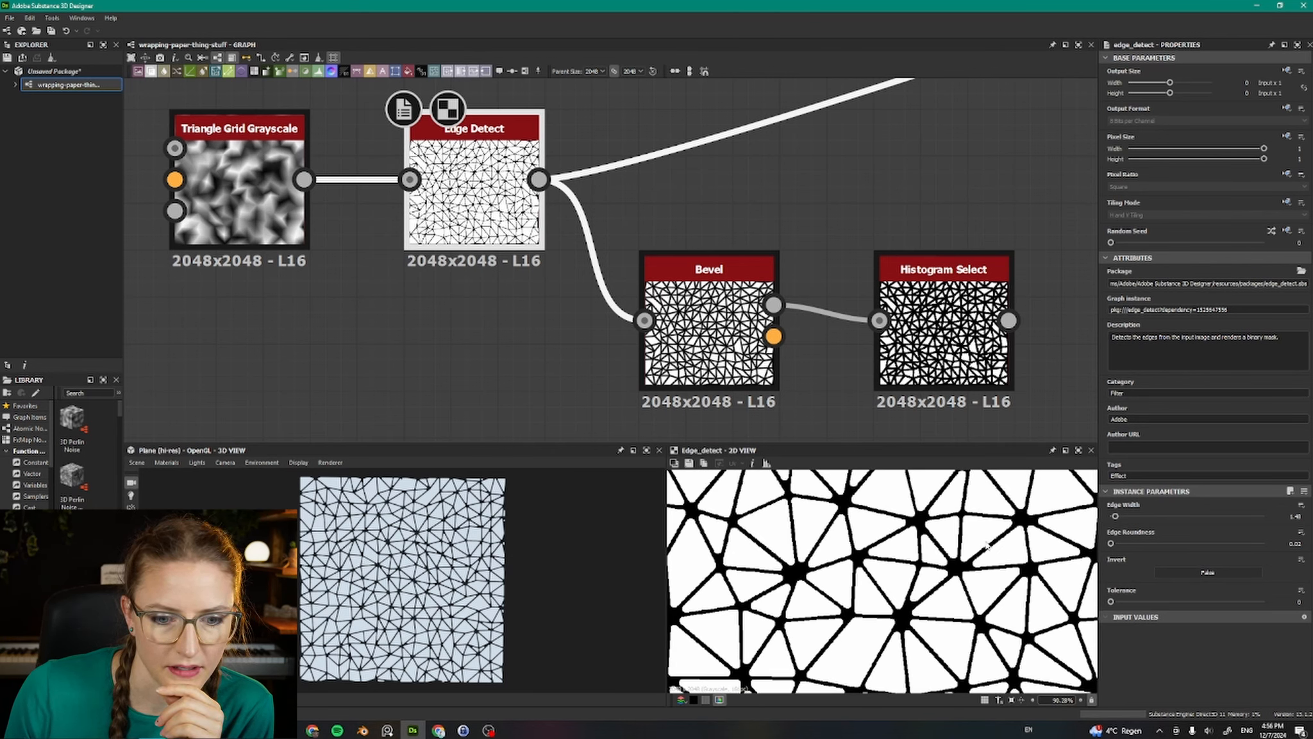
# Step: Add a Blend node with Edge Detect as the foreground and Histogram Select as the background, placed to the right of Histogram Select
pyautogui.moveTo(956, 320); pyautogui.dragTo(754, 281, button='middle')
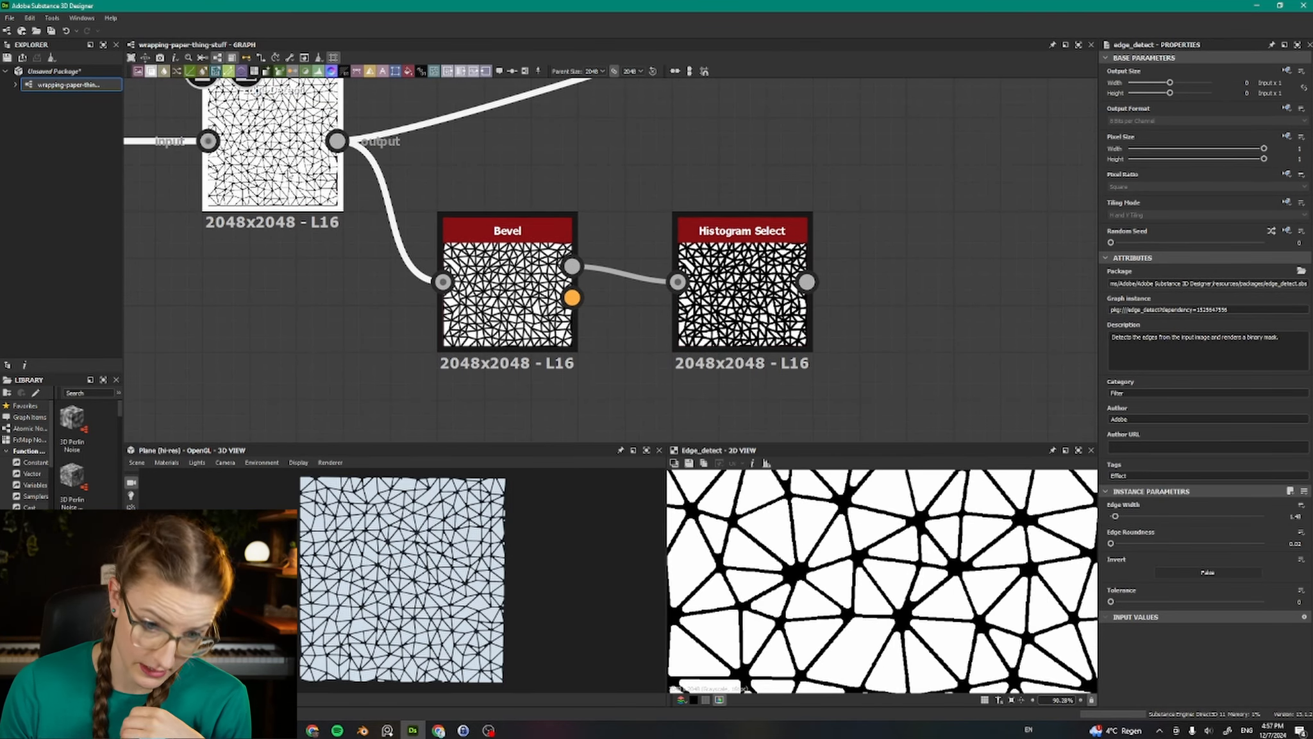
pyautogui.scroll(-2, 834, 231)
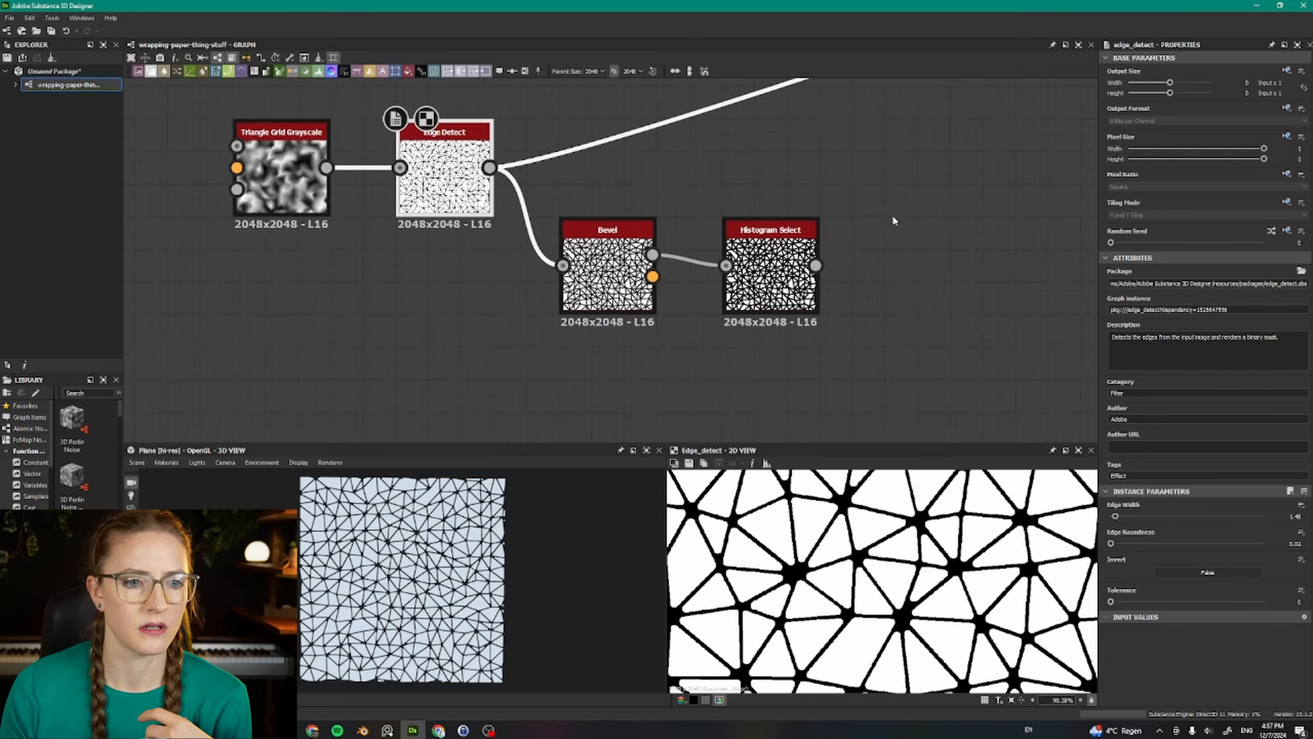
pyautogui.moveTo(897, 220); pyautogui.dragTo(834, 286, button='middle')
pyautogui.rightClick(815, 230)
pyautogui.click(833, 247)
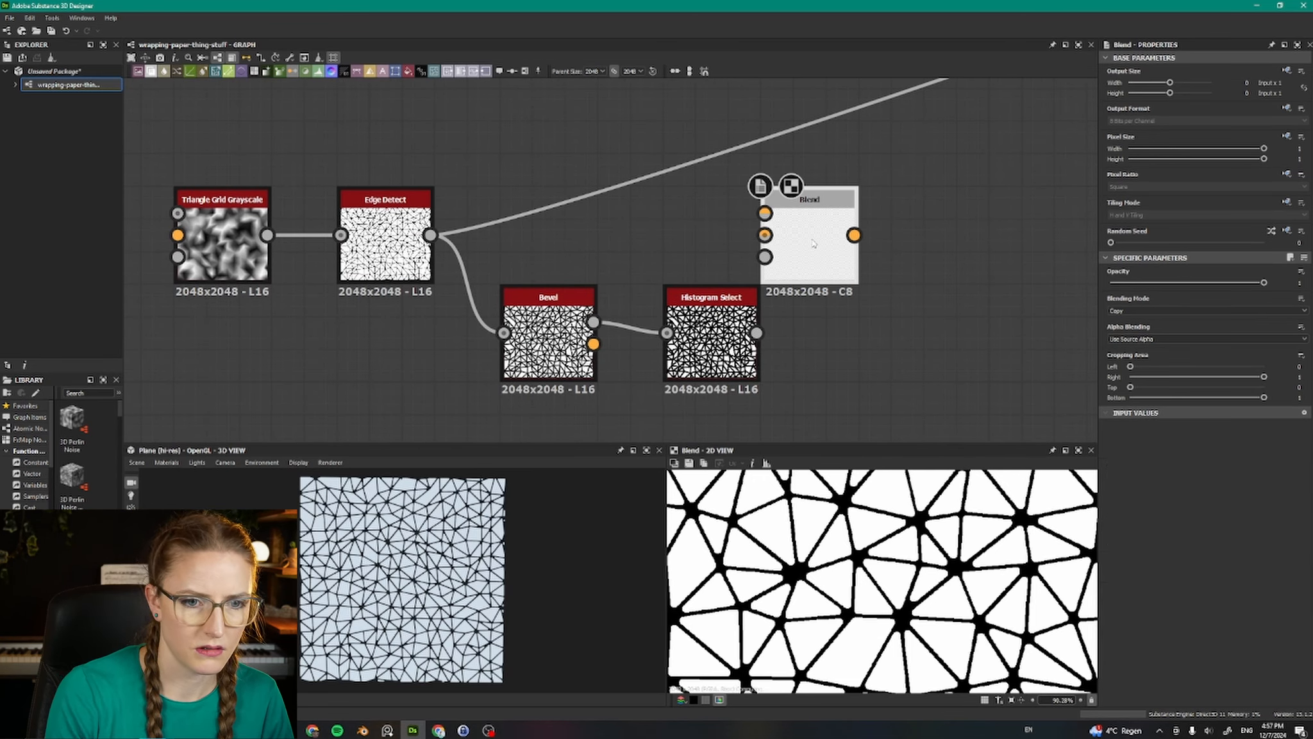
pyautogui.moveTo(430, 234); pyautogui.dragTo(765, 213)
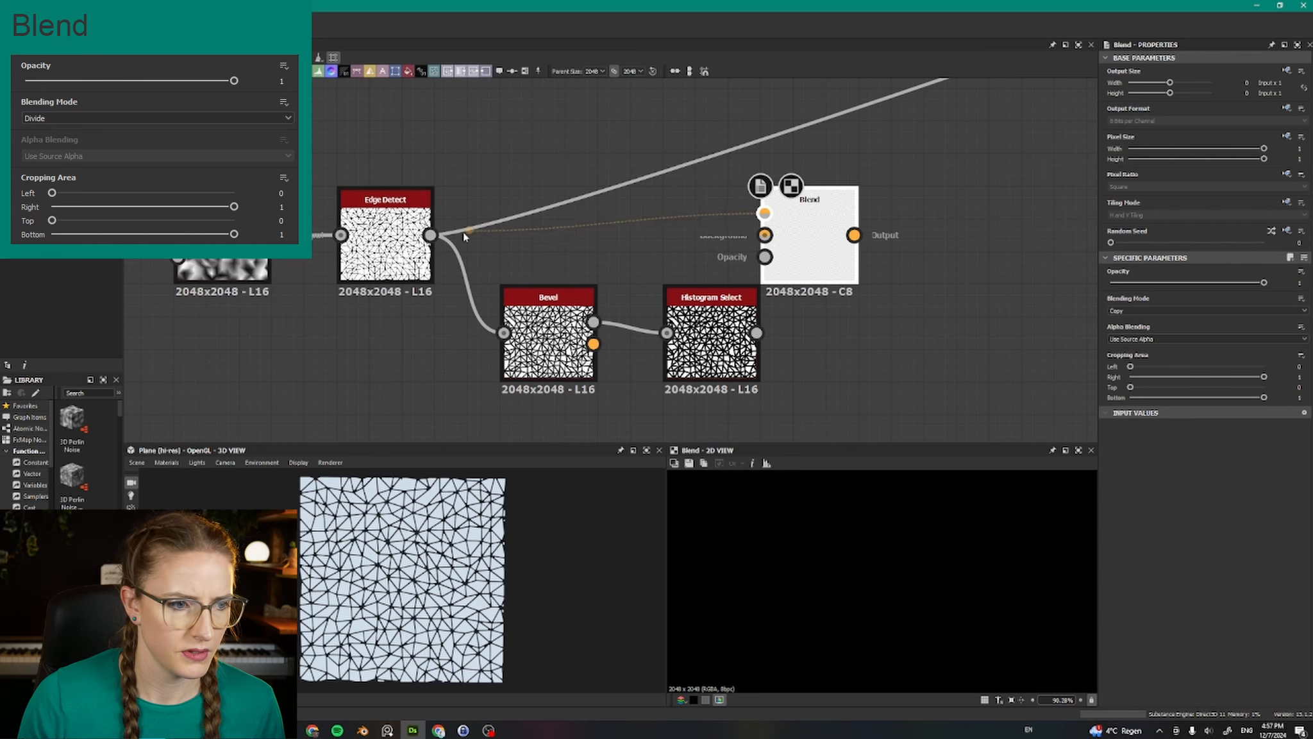
pyautogui.moveTo(757, 333); pyautogui.dragTo(765, 235)
pyautogui.moveTo(802, 246); pyautogui.dragTo(867, 248)
# Step: Set the Blend node's Blending Mode to Divide
pyautogui.click(1195, 312)
pyautogui.click(1196, 312)
pyautogui.scroll(-3, 1196, 312)
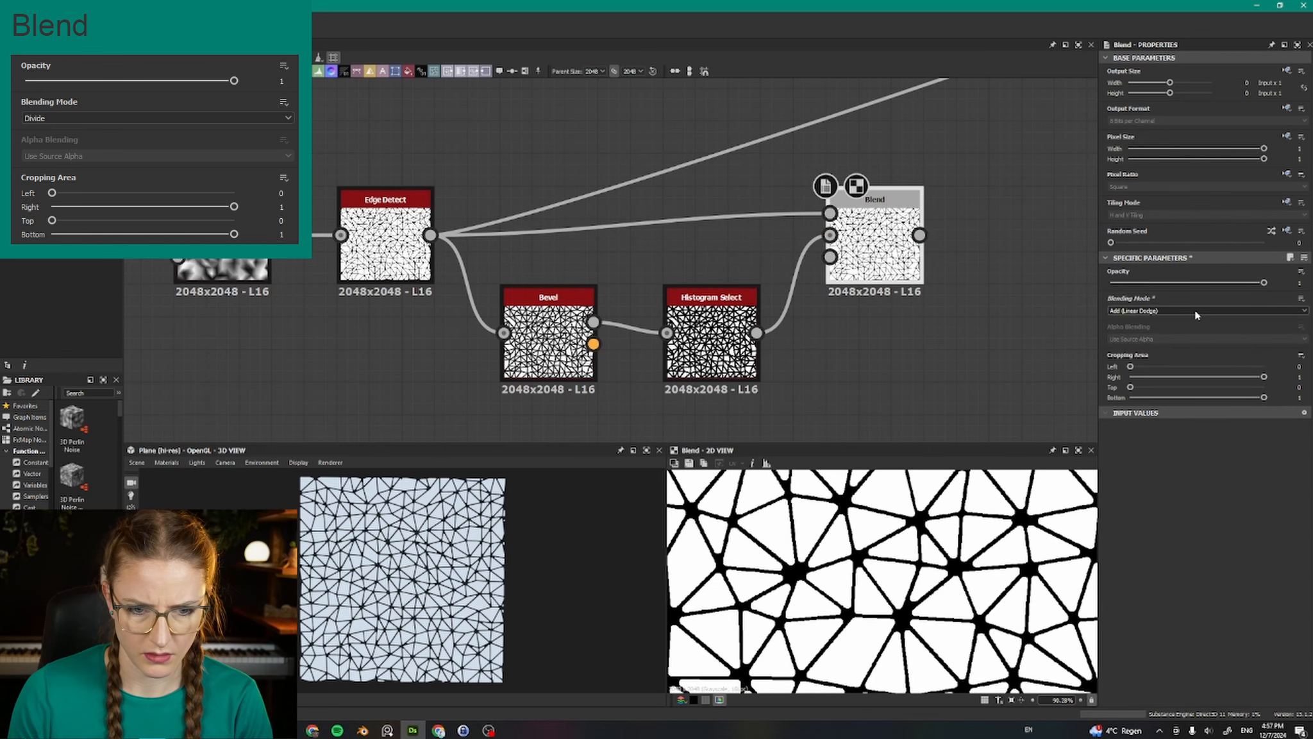
pyautogui.scroll(-4, 1196, 312)
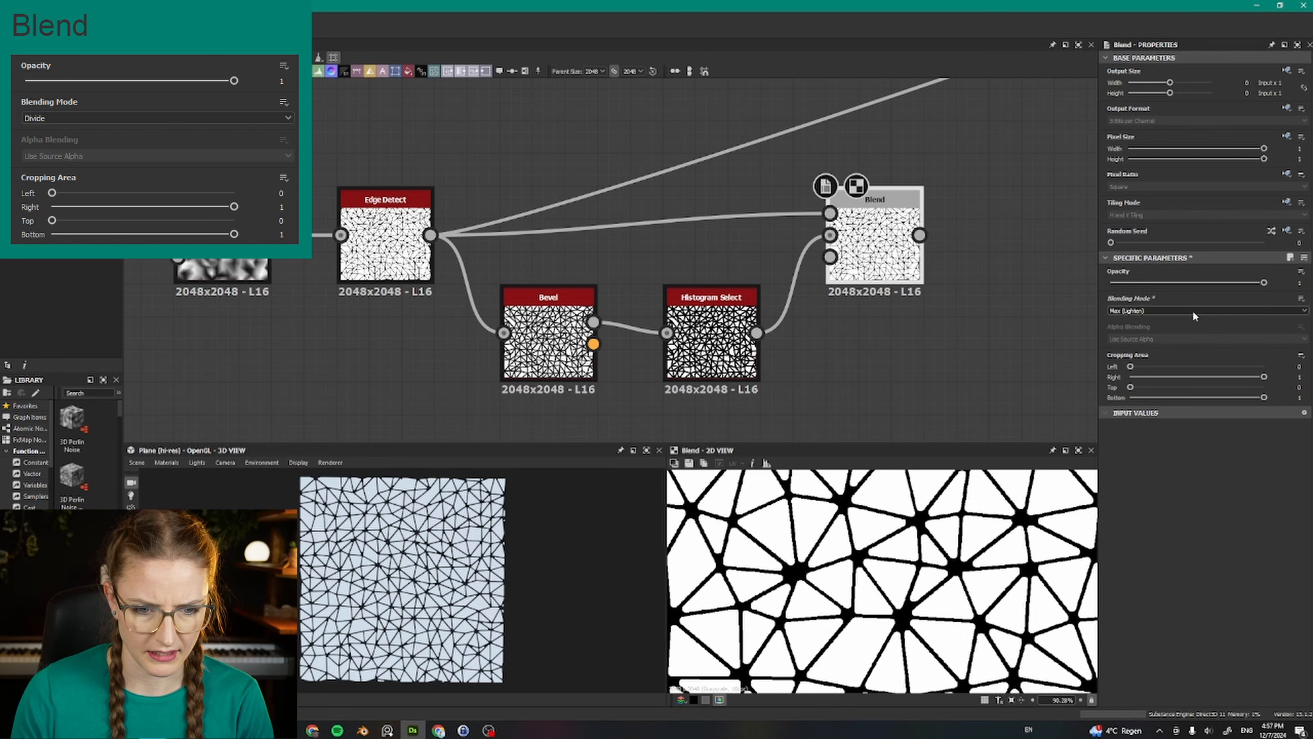
pyautogui.scroll(-1, 1192, 310)
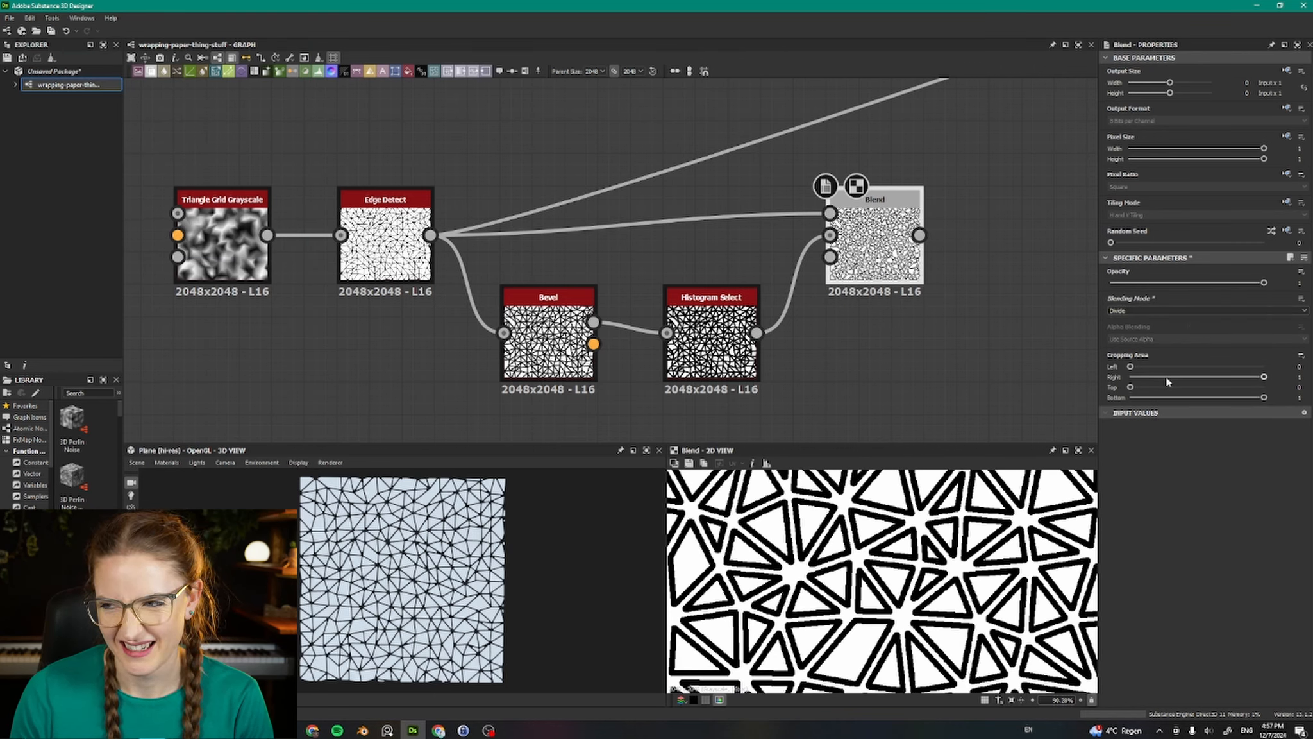
# Step: Add an Invert Grayscale node fed by the Blend output
pyautogui.press('space')
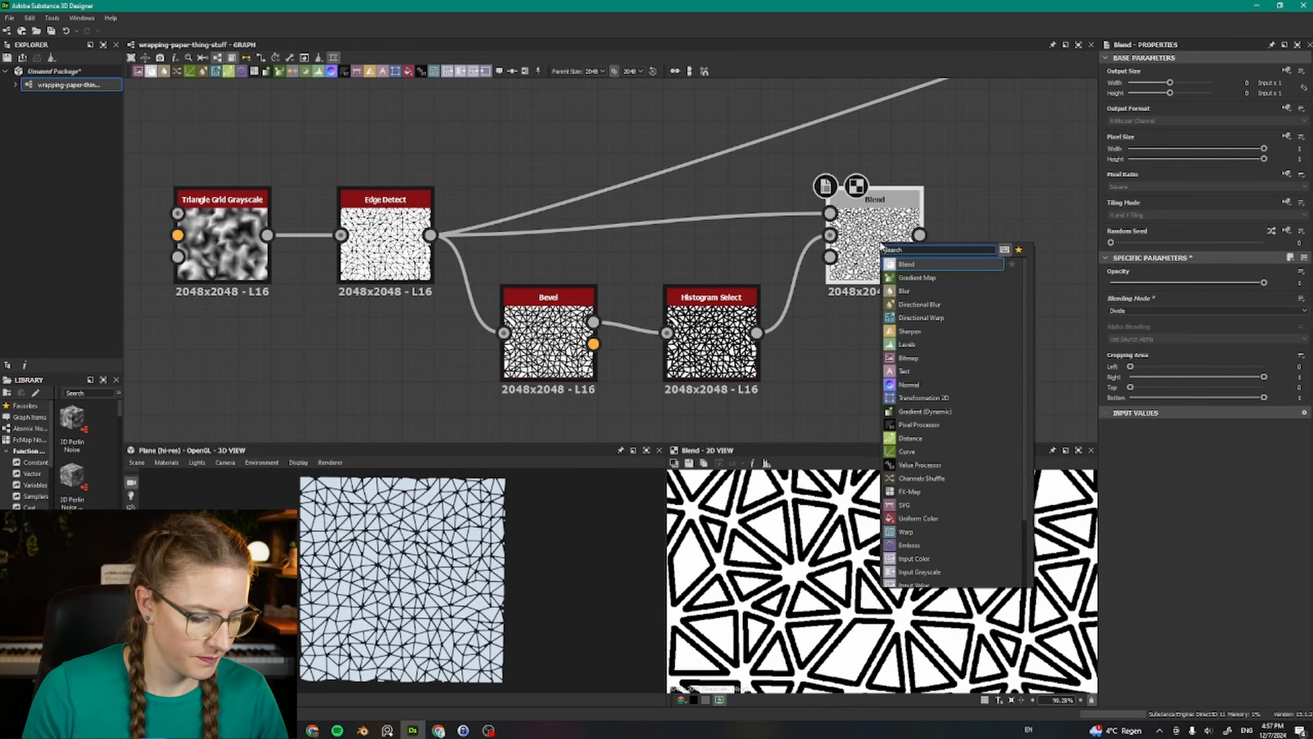
pyautogui.write('inv')
pyautogui.press('Return')
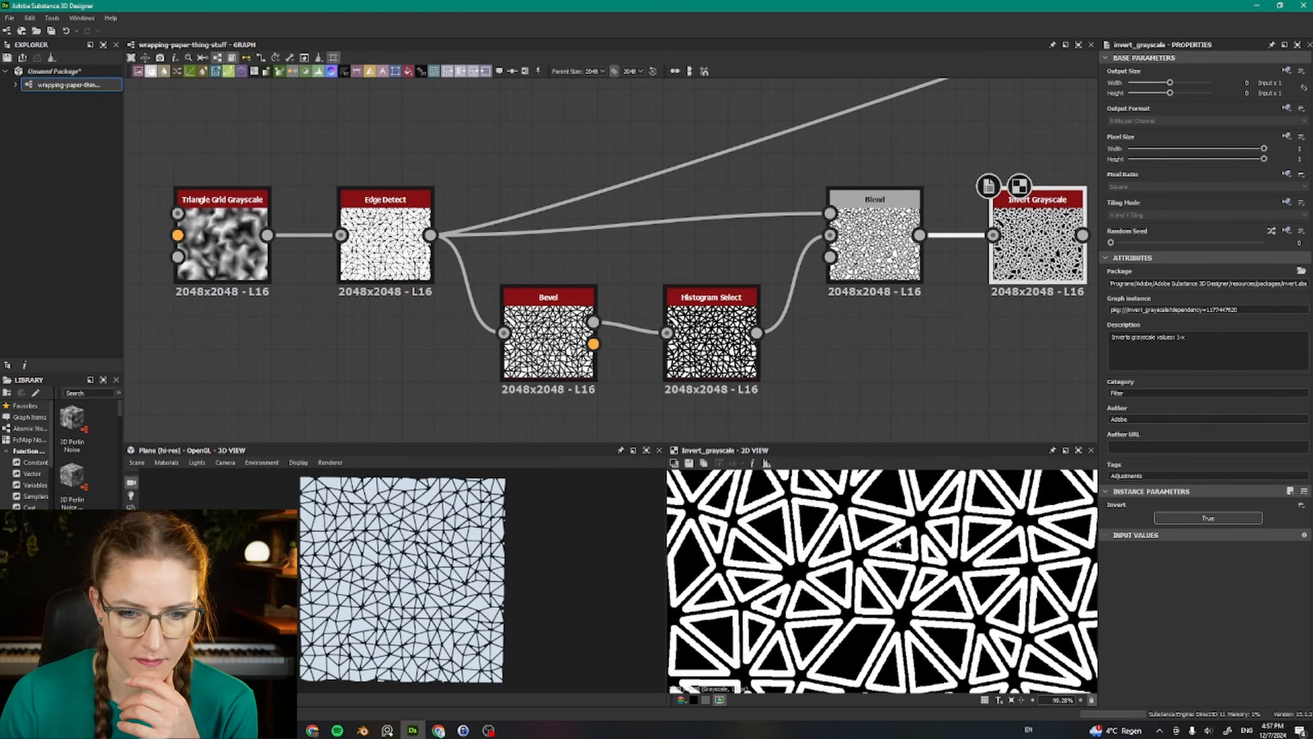
# Step: Add a Warp node fed by the Invert Grayscale output
pyautogui.moveTo(797, 254); pyautogui.dragTo(958, 266)
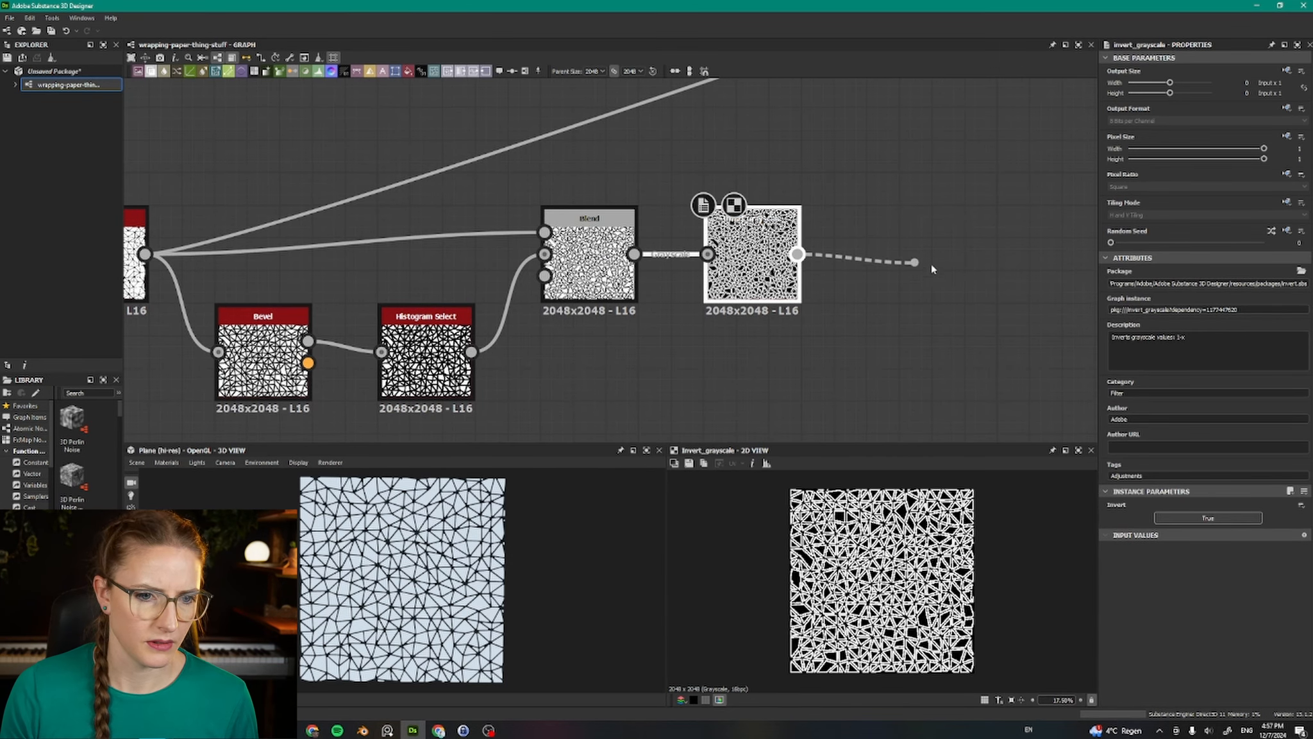
pyautogui.write('warp')
pyautogui.press('Return')
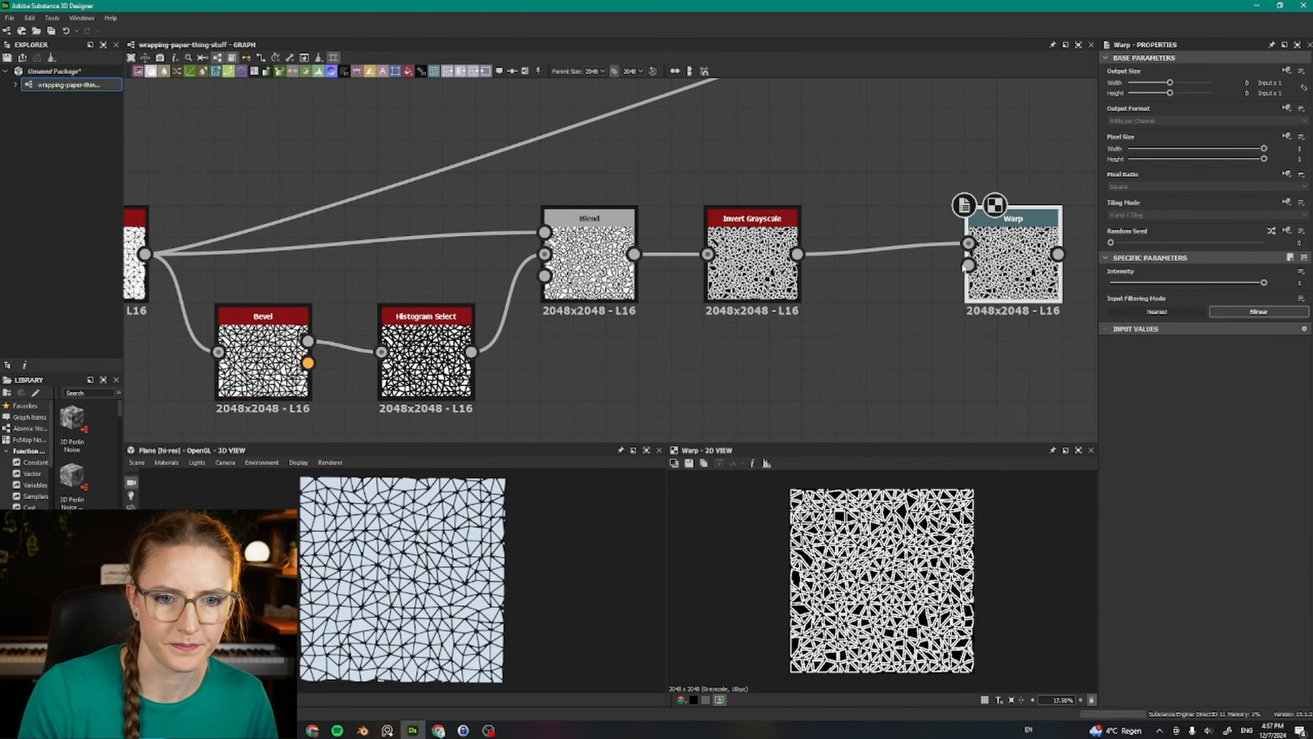
# Step: Connect the existing Gaussian Noise node in the blue frame above to the Warp node's gradient input
pyautogui.click(969, 265)
pyautogui.scroll(-4, 868, 239)
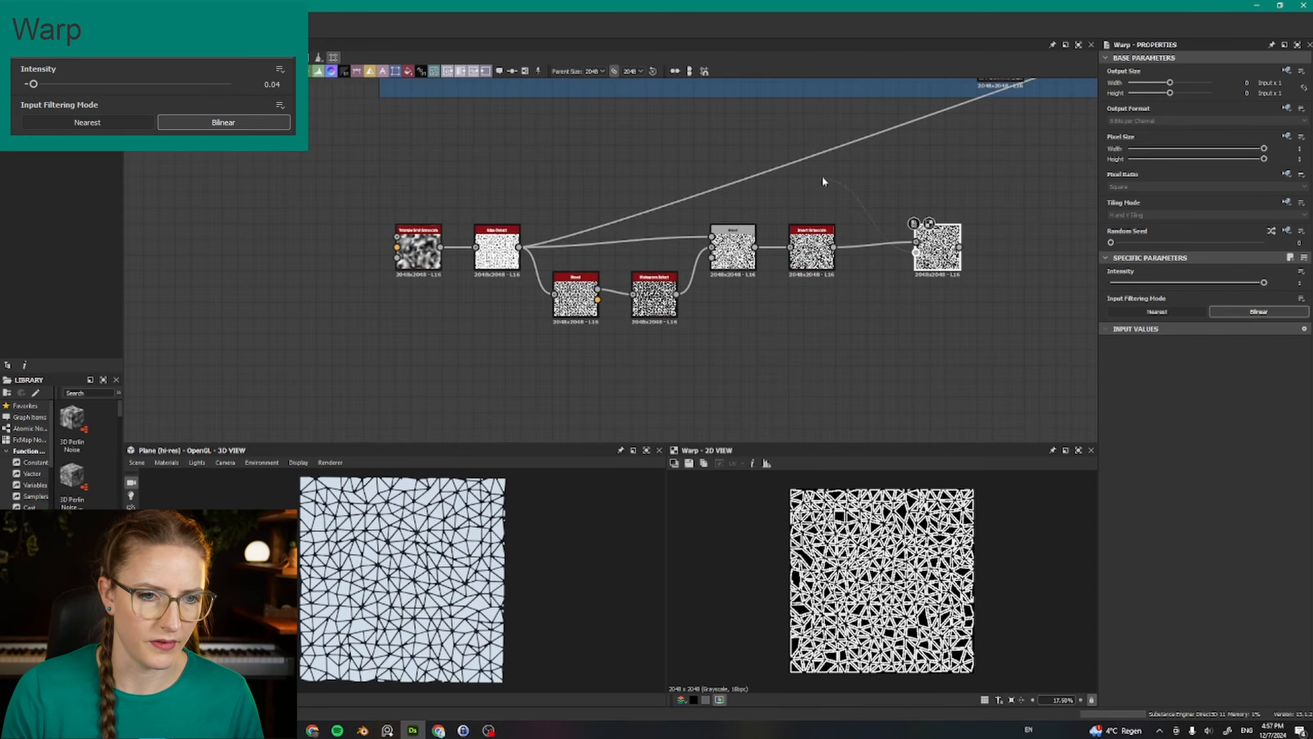
pyautogui.moveTo(821, 174); pyautogui.dragTo(755, 366, button='middle')
pyautogui.moveTo(956, 282); pyautogui.dragTo(690, 279, button='middle')
pyautogui.click(722, 254)
pyautogui.moveTo(773, 328); pyautogui.dragTo(721, 130, button='middle')
# Step: Set the Warp node's Intensity to 0.04 and compare its output with Invert Grayscale in the 2D view
pyautogui.hotkey('alt', 'Tab')
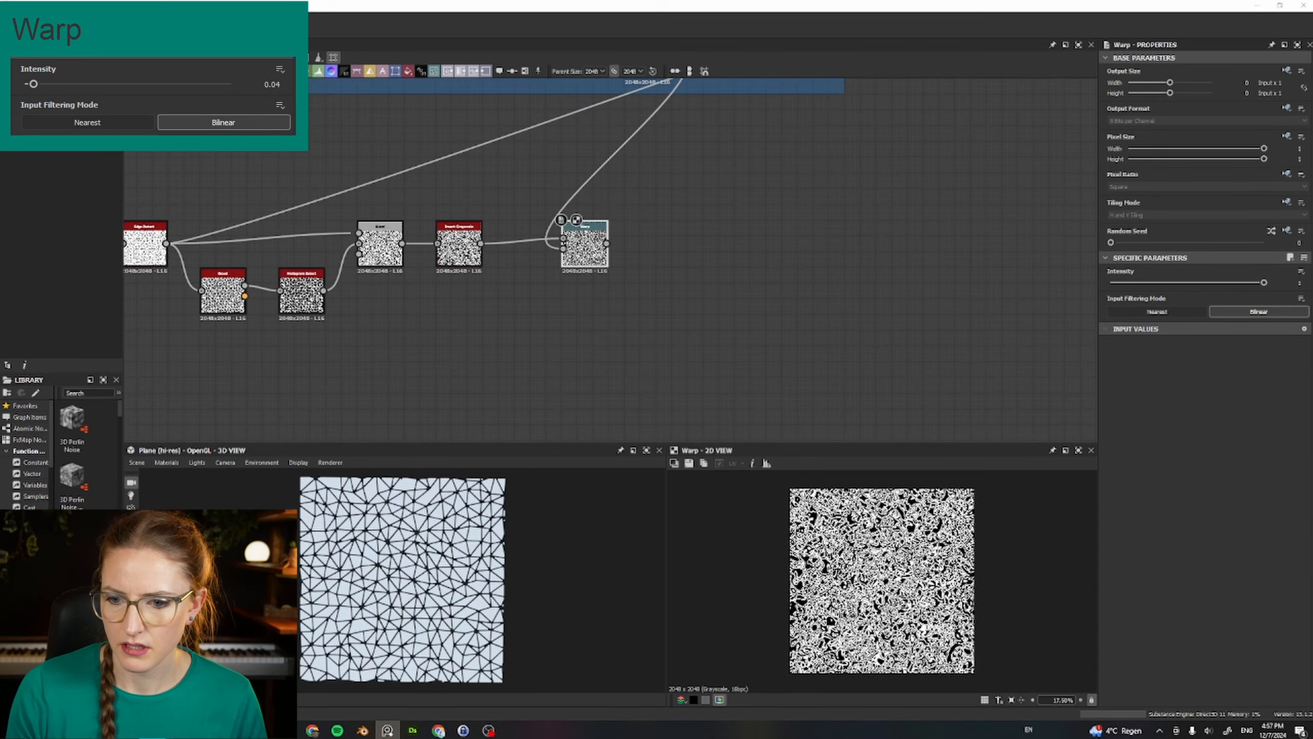
pyautogui.click(1302, 282)
pyautogui.write('0.04')
pyautogui.press('Return')
pyautogui.scroll(6, 882, 581)
pyautogui.doubleClick(564, 248)
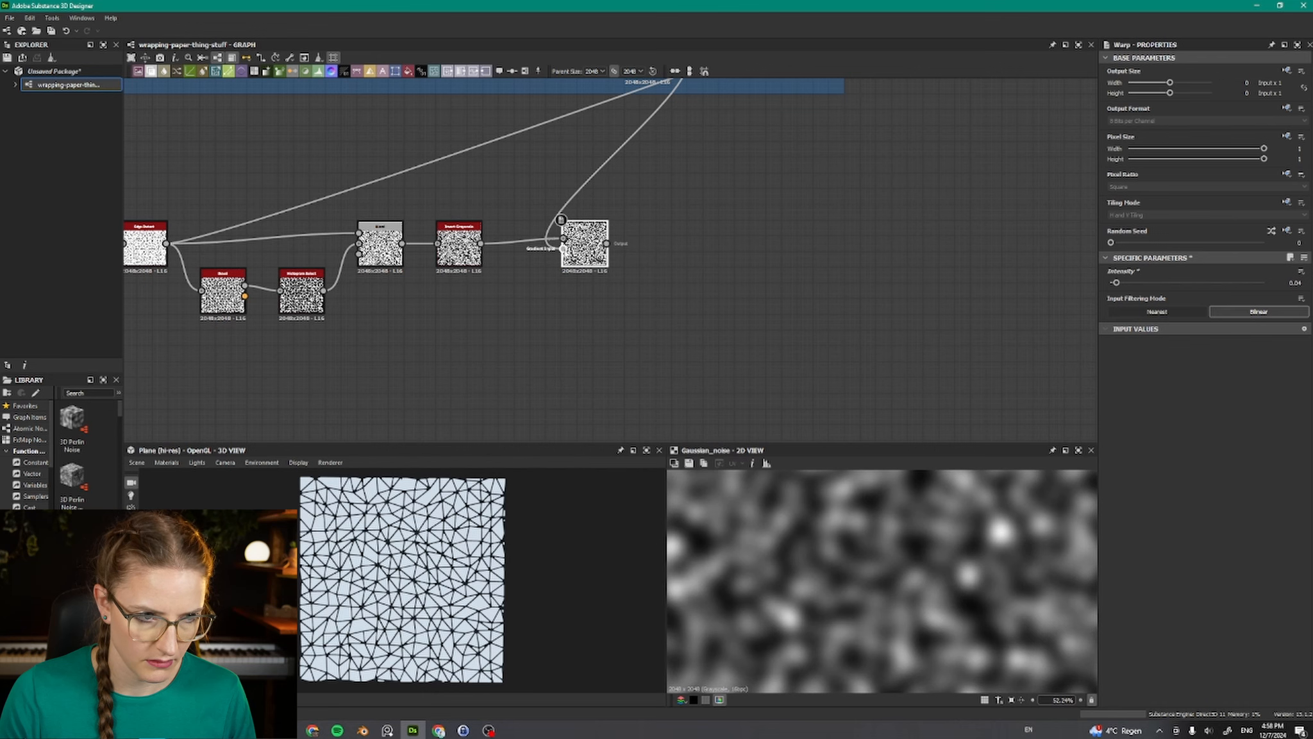
pyautogui.doubleClick(436, 222)
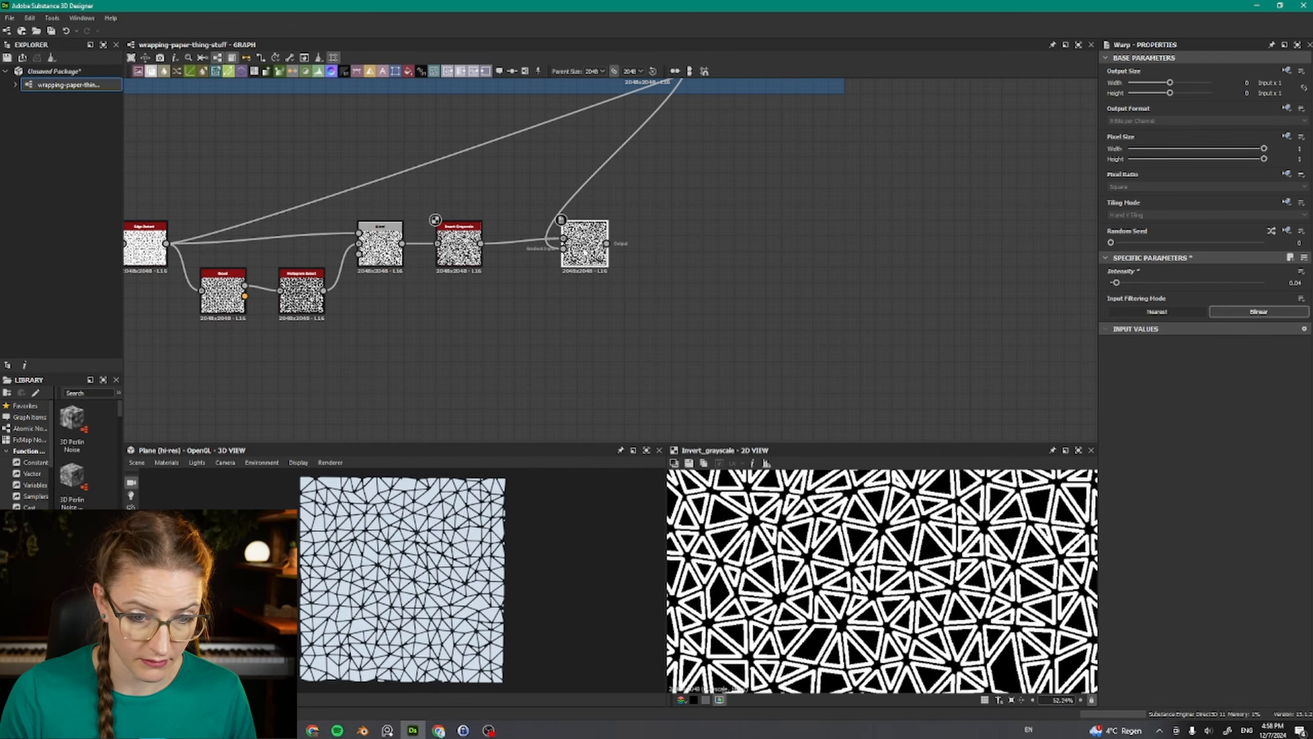
pyautogui.doubleClick(577, 220)
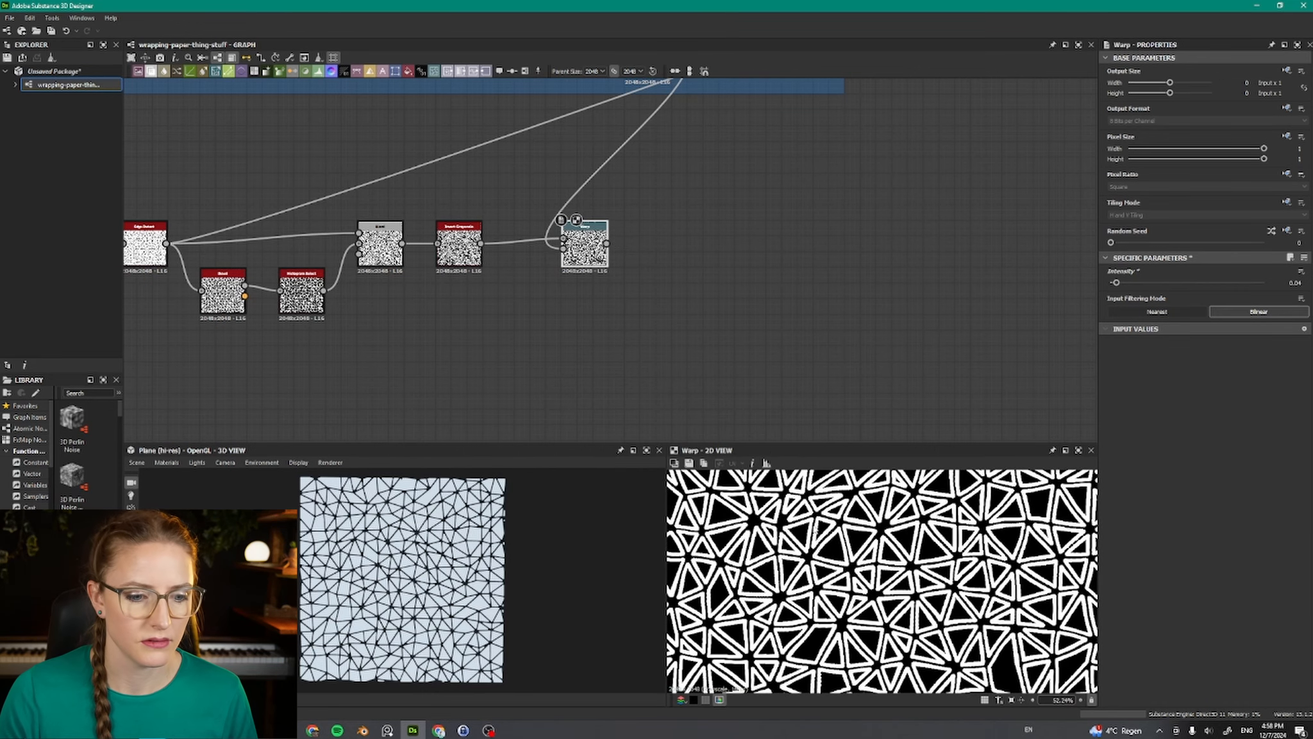
pyautogui.scroll(-4, 814, 528)
pyautogui.scroll(-2, 984, 576)
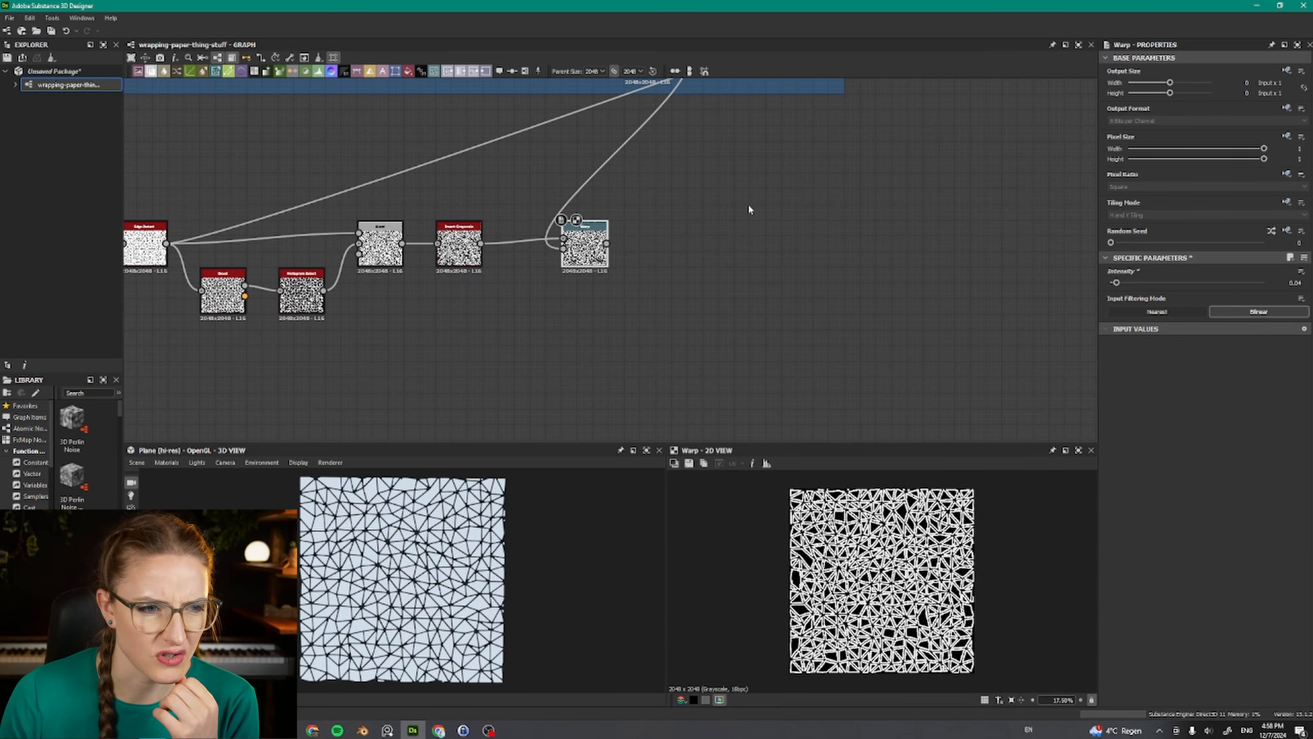
# Step: Duplicate the Gaussian Noise node, place the copy near Warp and connect it to Warp's gradient input in place of the original
pyautogui.moveTo(751, 205); pyautogui.dragTo(750, 395, button='middle')
pyautogui.doubleClick(660, 259)
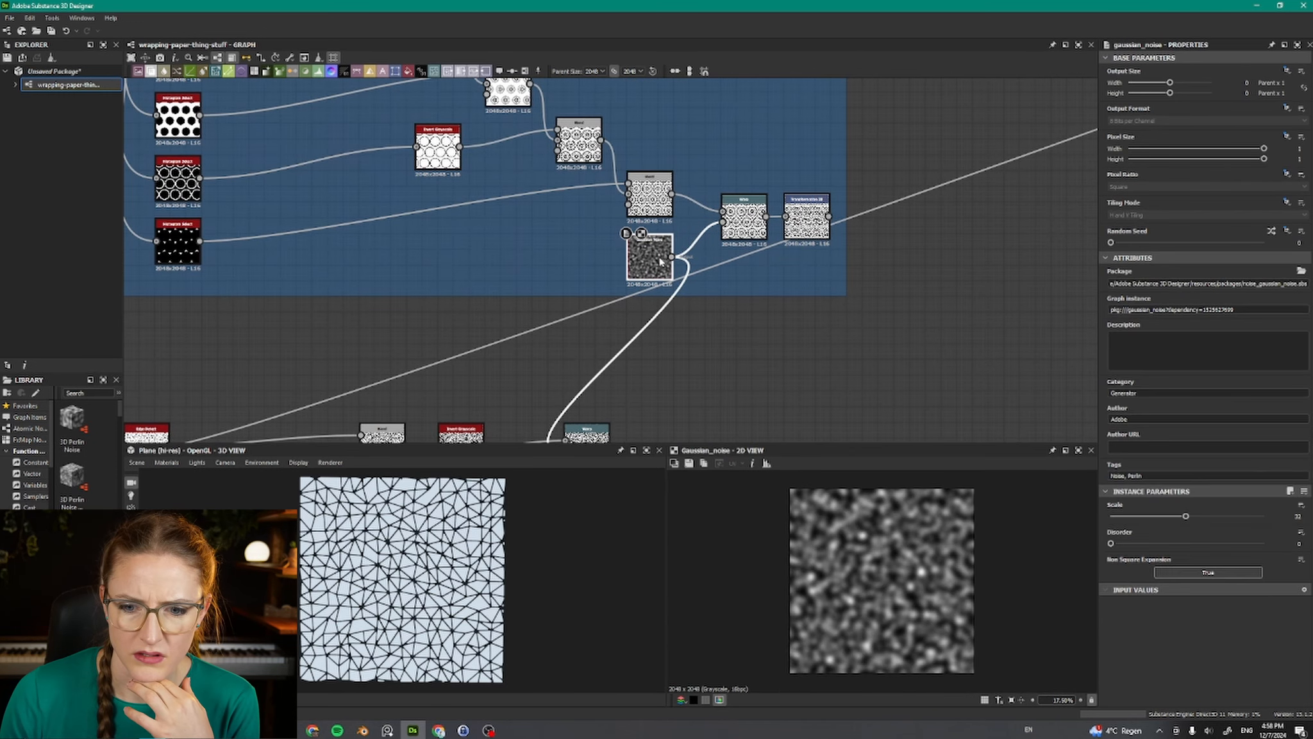
pyautogui.moveTo(664, 278); pyautogui.dragTo(651, 136, button='middle')
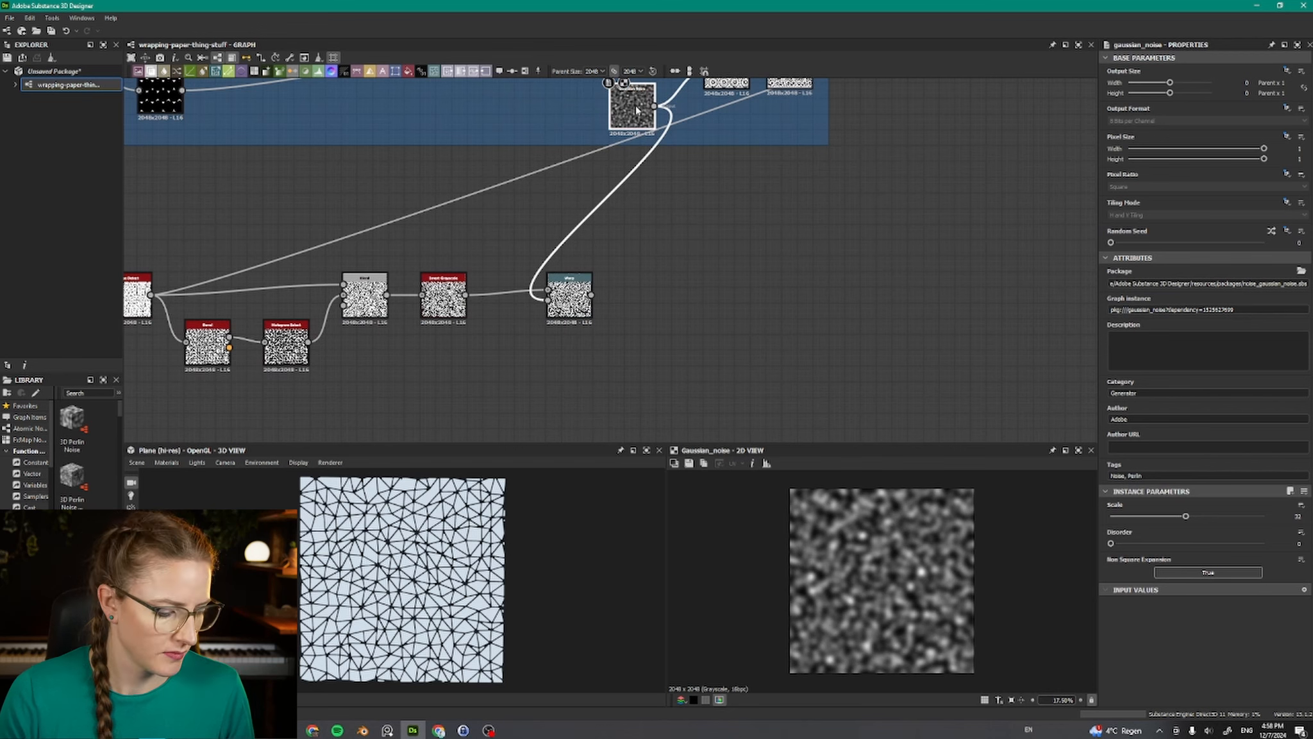
pyautogui.moveTo(651, 134); pyautogui.dragTo(549, 300)
pyautogui.hotkey('ctrl', 'z')
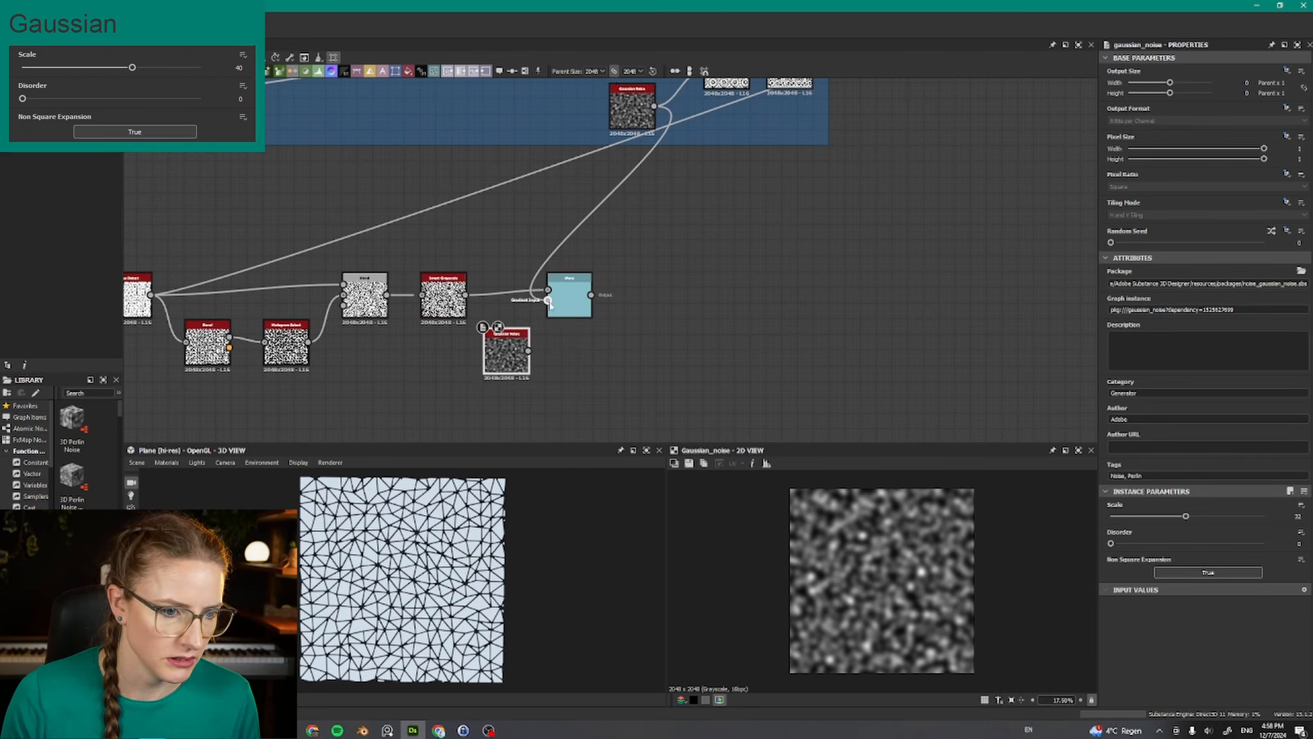
pyautogui.moveTo(528, 351); pyautogui.dragTo(548, 300)
pyautogui.doubleClick(565, 300)
# Step: Set the duplicated Gaussian Noise node's Scale to 40 and inspect the warped pattern in the 2D view
pyautogui.click(512, 350)
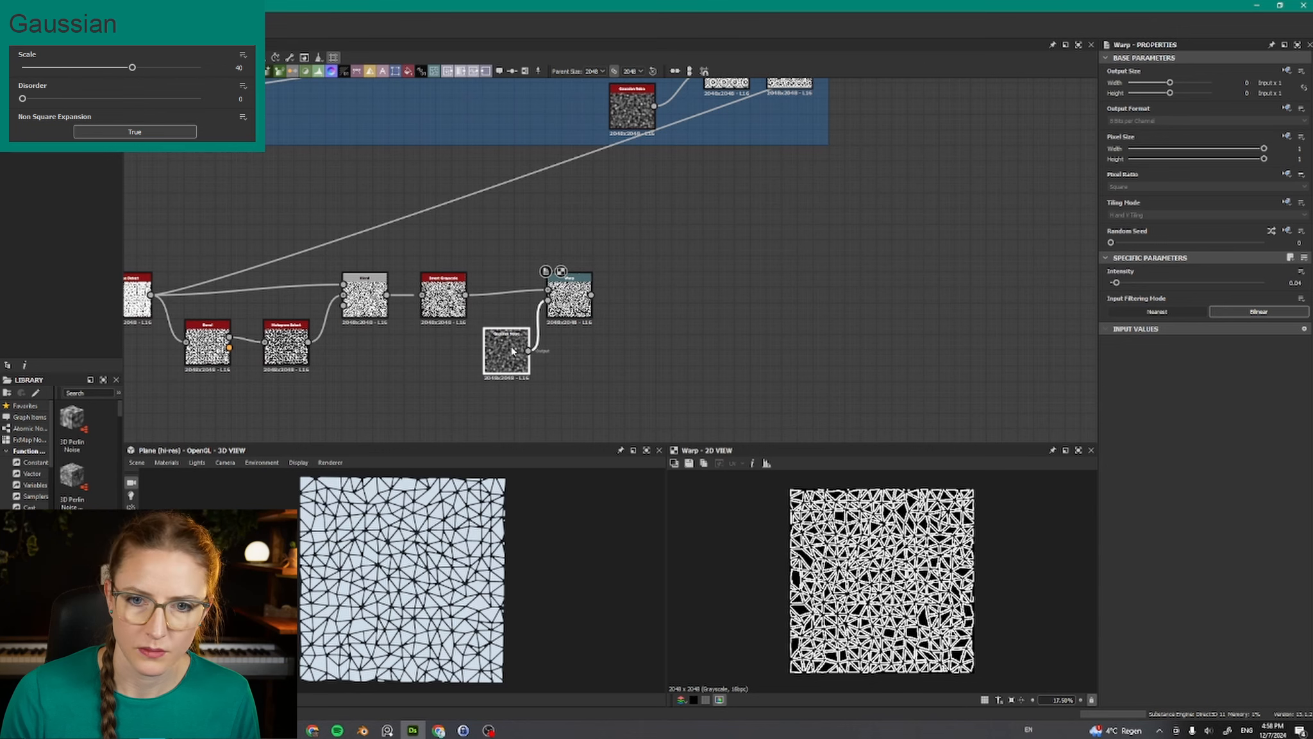
pyautogui.write('40')
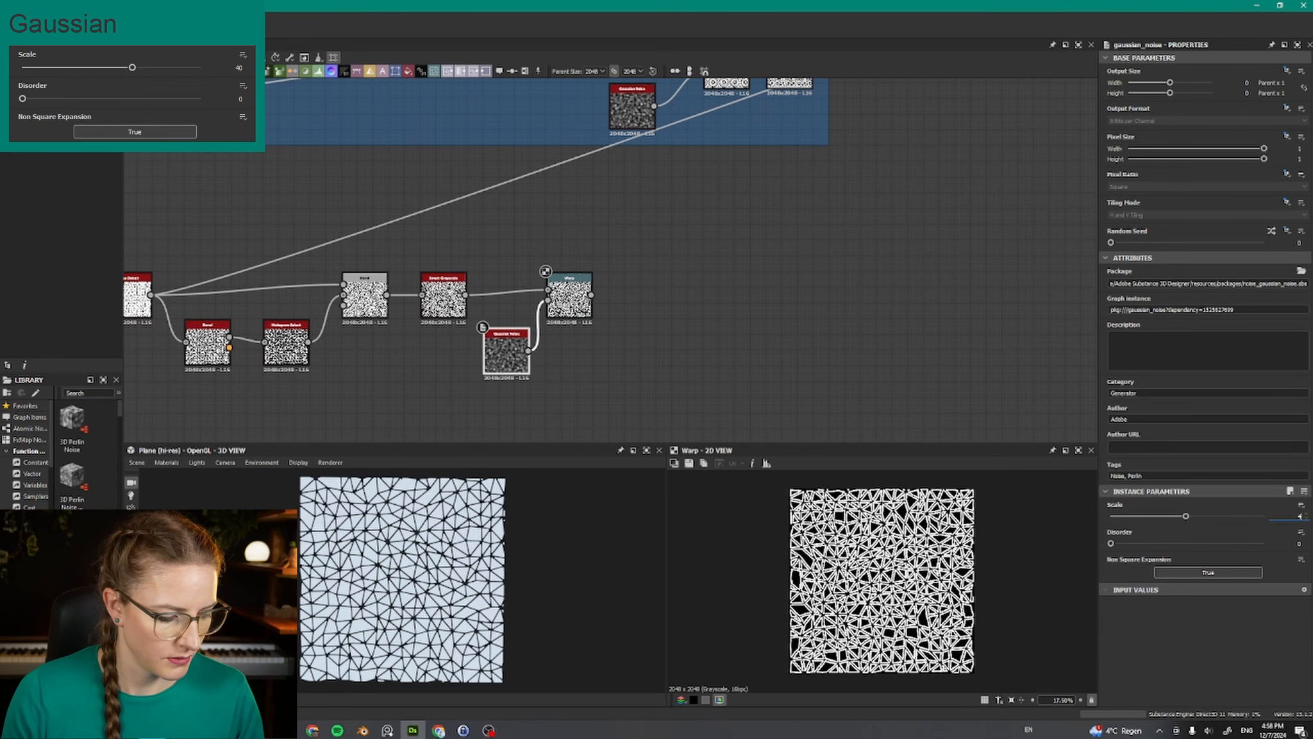
pyautogui.press('Return')
pyautogui.scroll(1, 943, 620)
pyautogui.scroll(1, 942, 620)
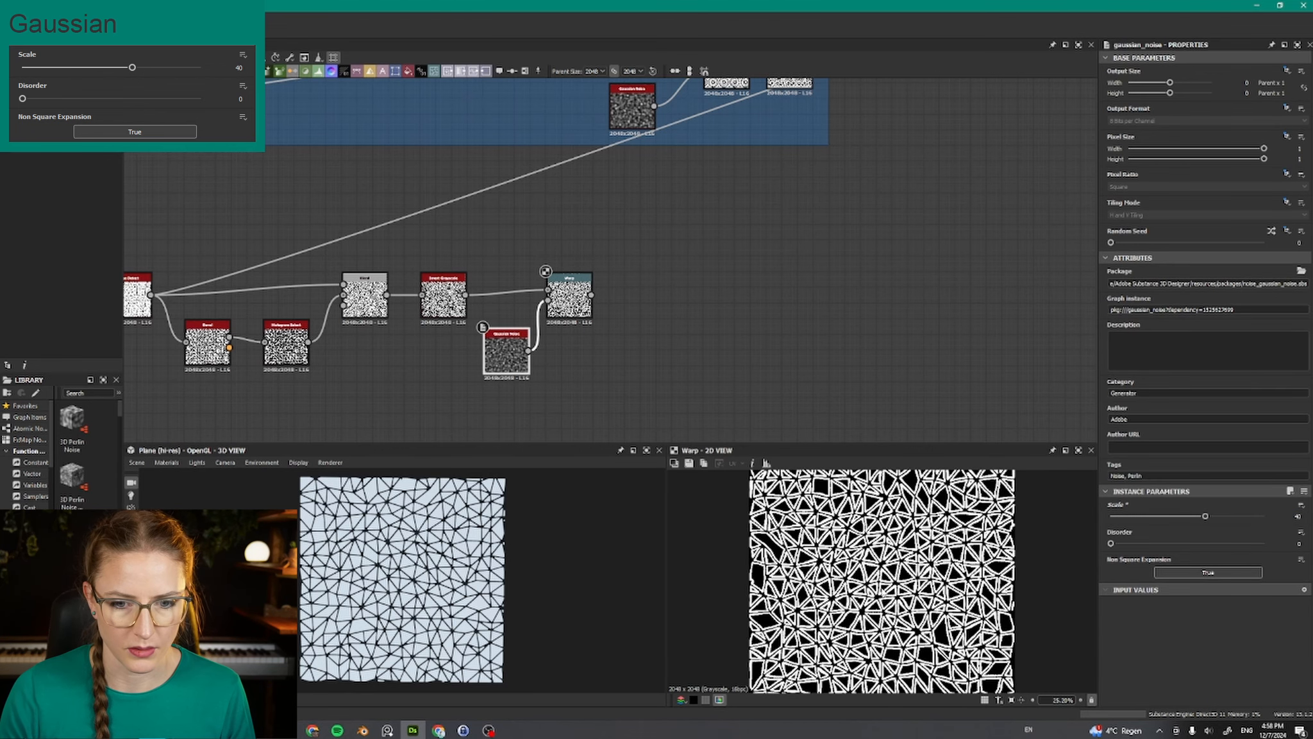
# Step: Arrange the copied Gaussian Noise below Invert Grayscale and move Warp well to the right of both
pyautogui.moveTo(570, 296); pyautogui.dragTo(530, 296)
pyautogui.moveTo(516, 354); pyautogui.dragTo(454, 361)
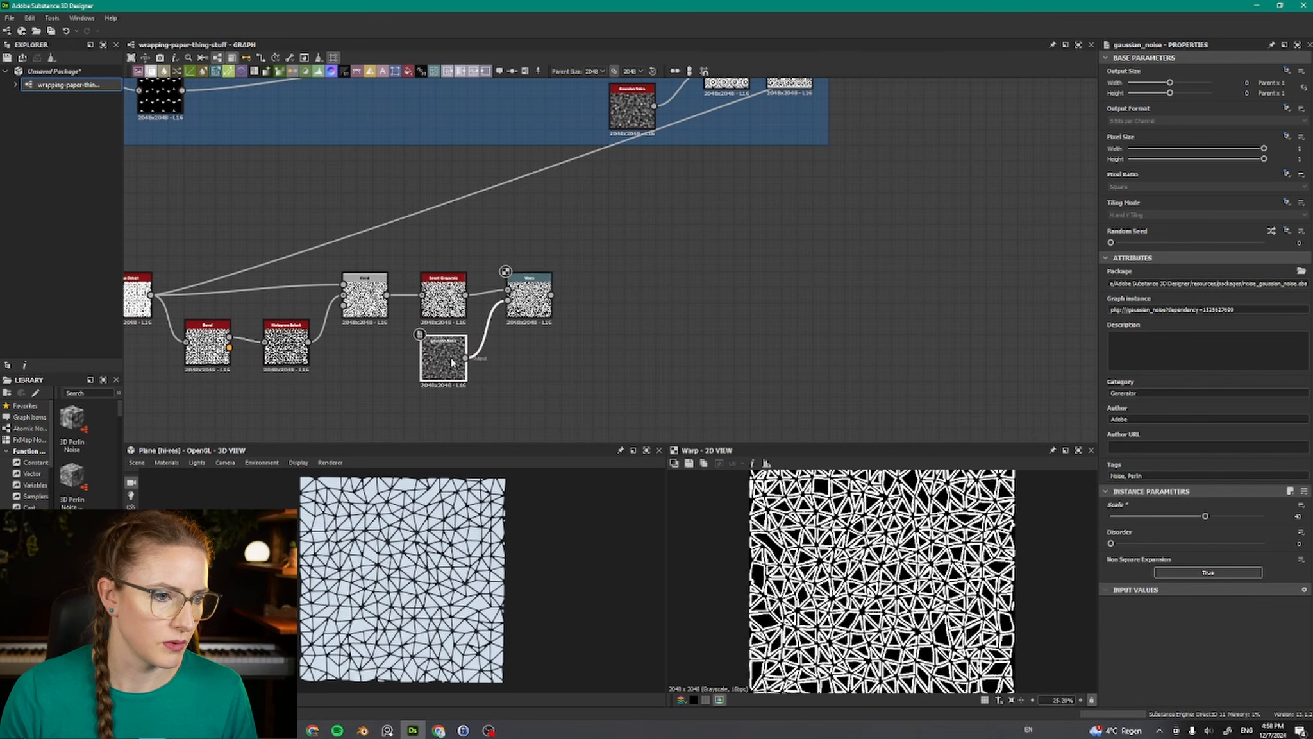
pyautogui.moveTo(529, 311); pyautogui.dragTo(788, 343)
# Step: Reroute the long link to the downstream graph so that it comes from Warp's output instead of Edge Detect
pyautogui.scroll(-3, 789, 343)
pyautogui.moveTo(798, 315); pyautogui.dragTo(797, 302, button='middle')
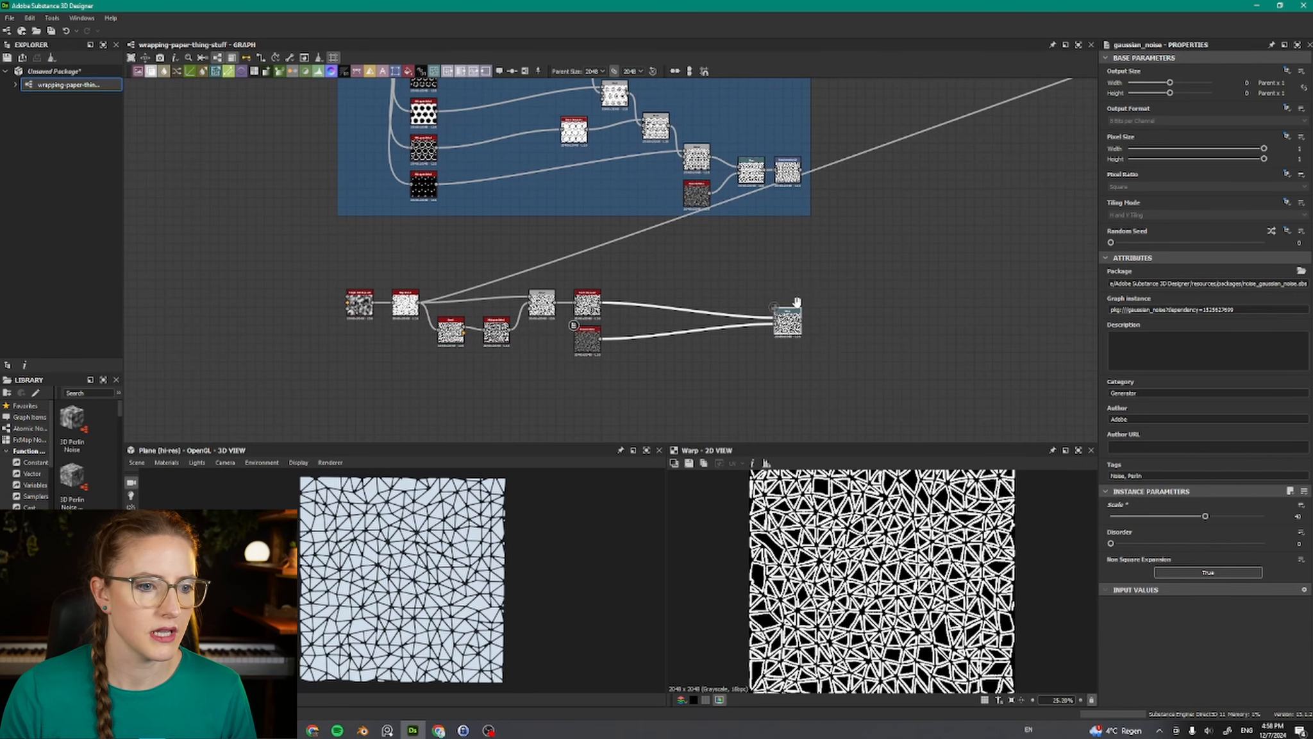
pyautogui.moveTo(326, 258); pyautogui.dragTo(909, 433)
pyautogui.scroll(-1, 861, 328)
pyautogui.scroll(2, 861, 329)
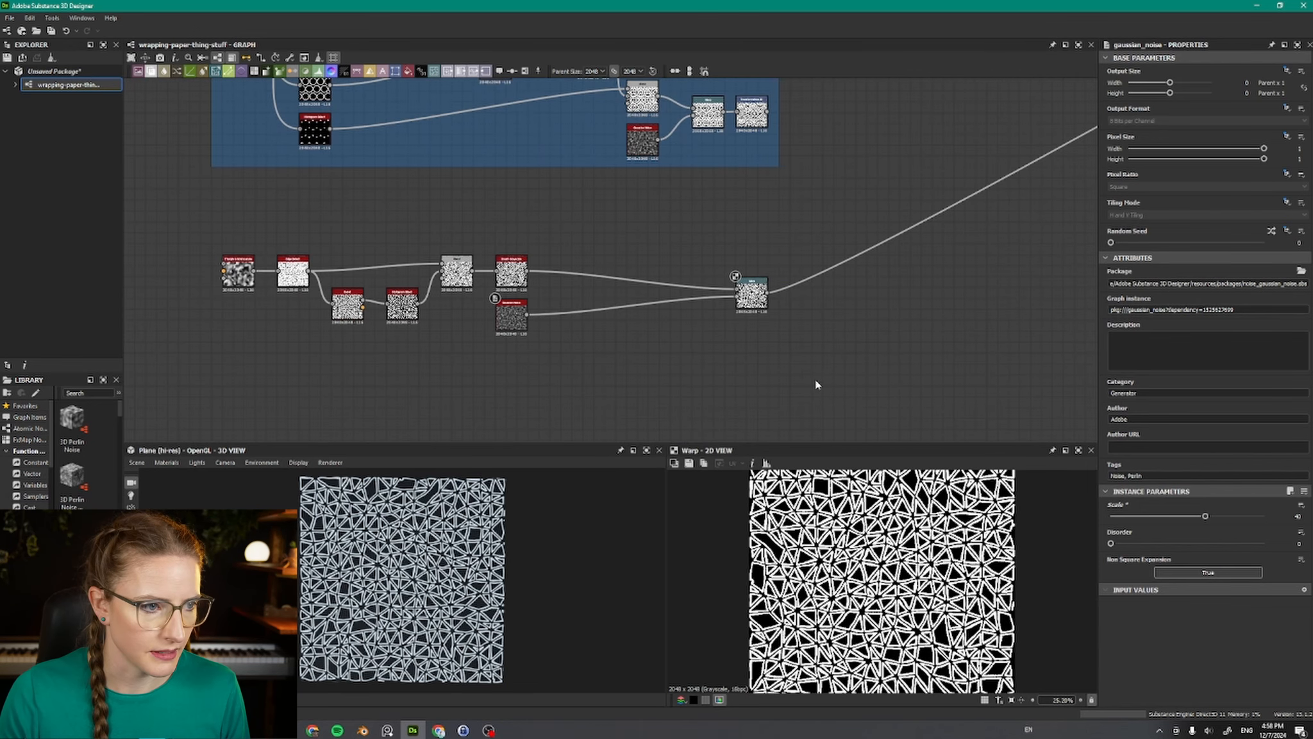
# Step: Enclose all nodes of the triangle pattern in a frame titled "pattern-03"
pyautogui.moveTo(766, 387); pyautogui.dragTo(223, 233)
pyautogui.rightClick(250, 277)
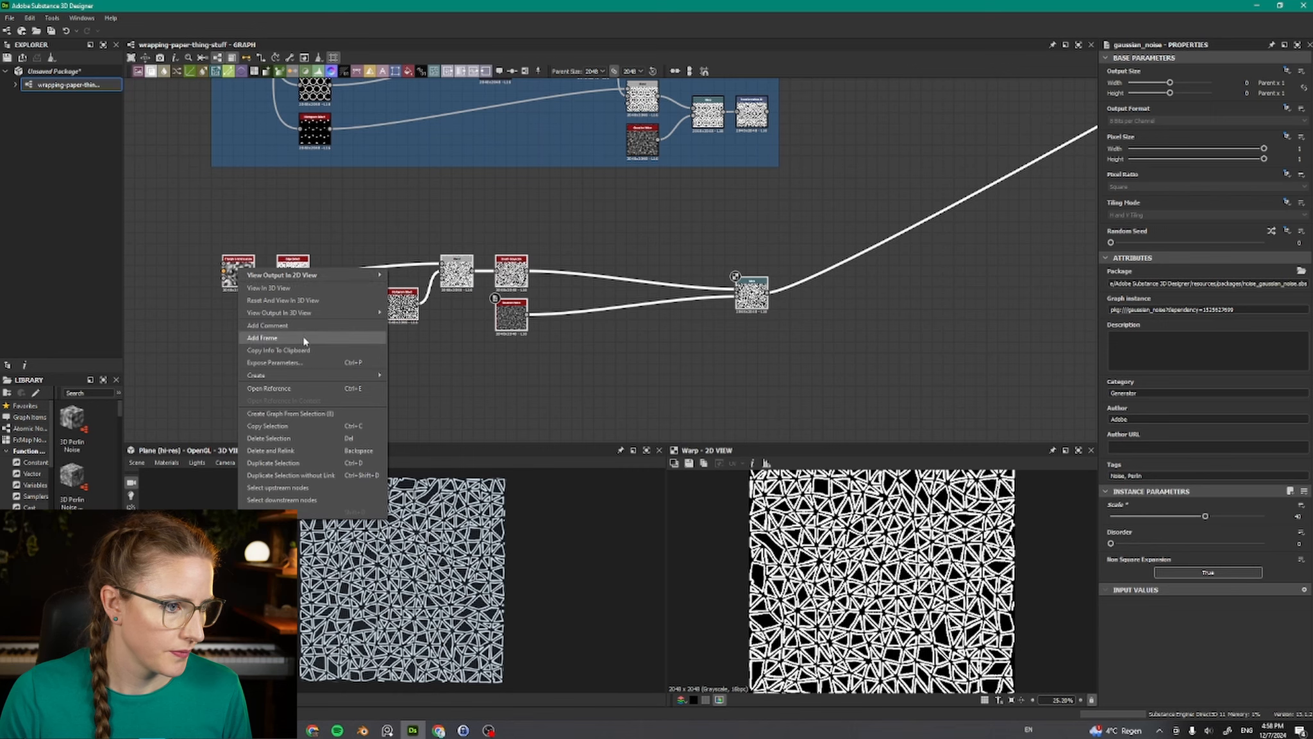
pyautogui.click(269, 337)
pyautogui.write('pattern-03')
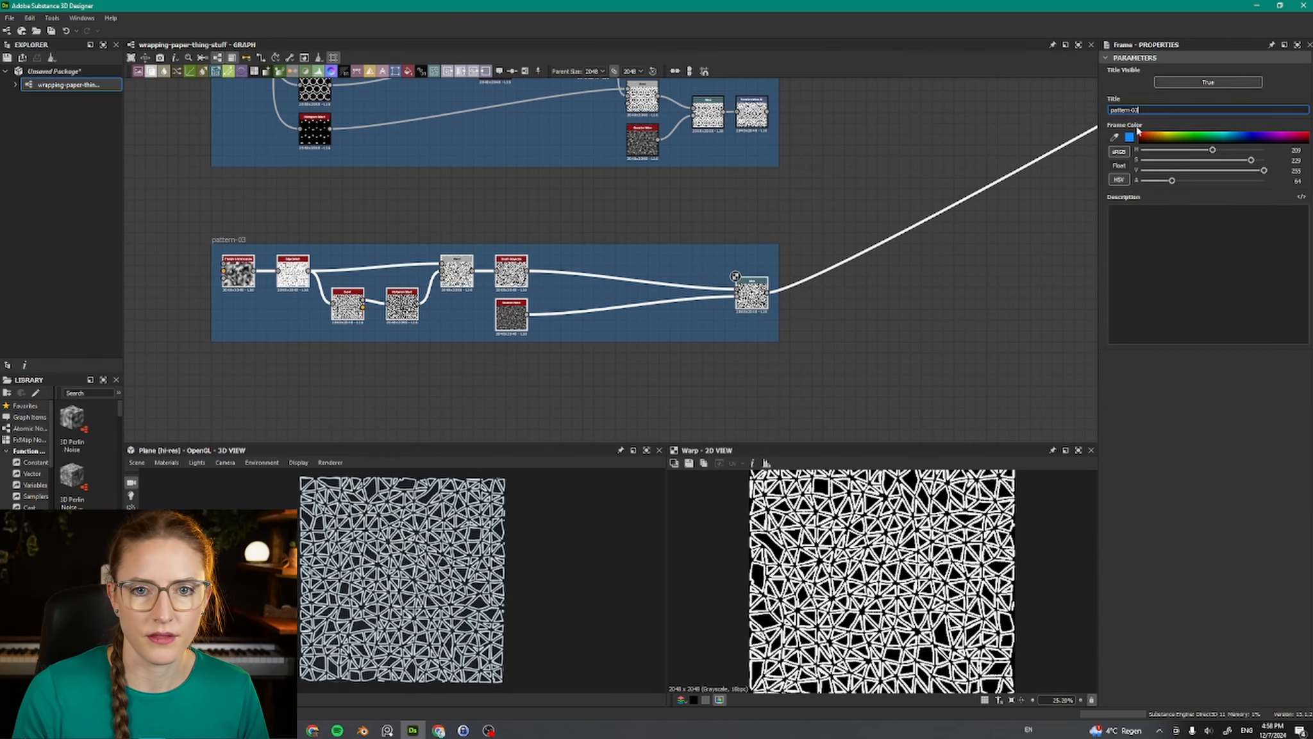
# Step: Add a Cube 3D node in the empty graph area below the existing frames
pyautogui.moveTo(688, 302); pyautogui.dragTo(727, 100, button='middle')
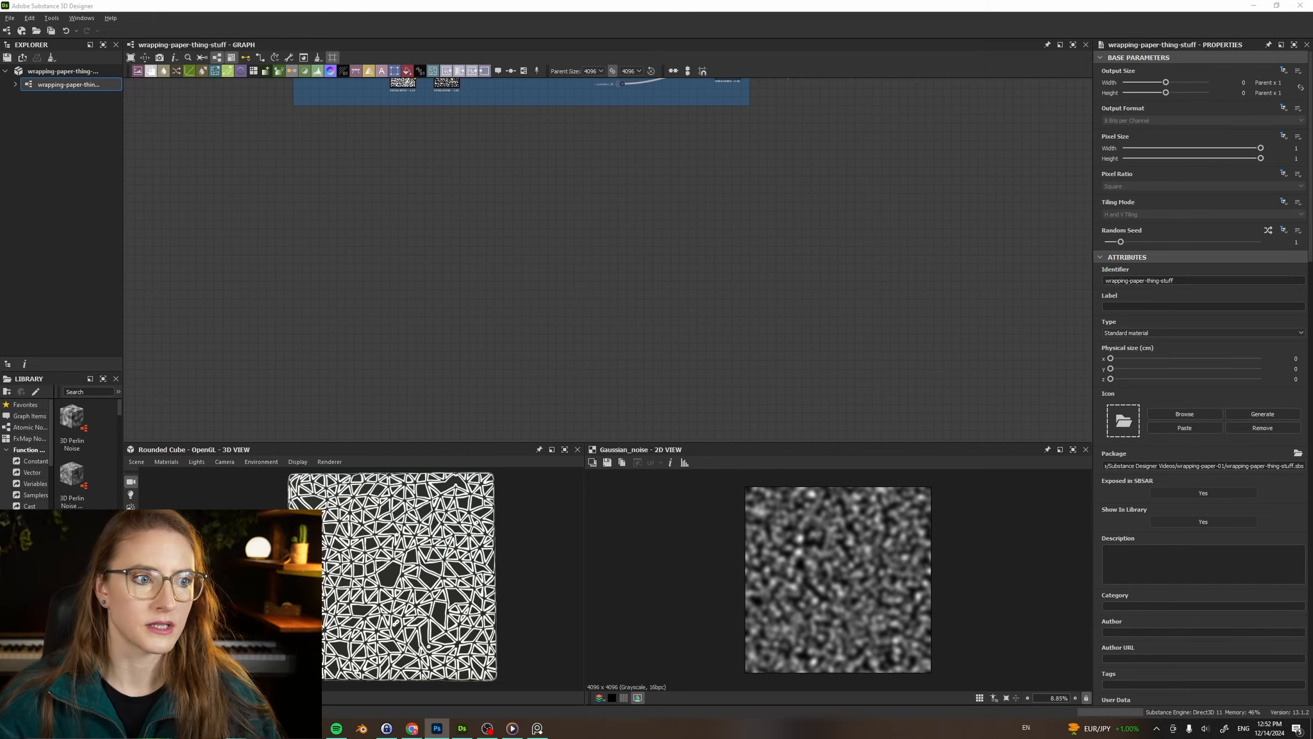
pyautogui.click(259, 216)
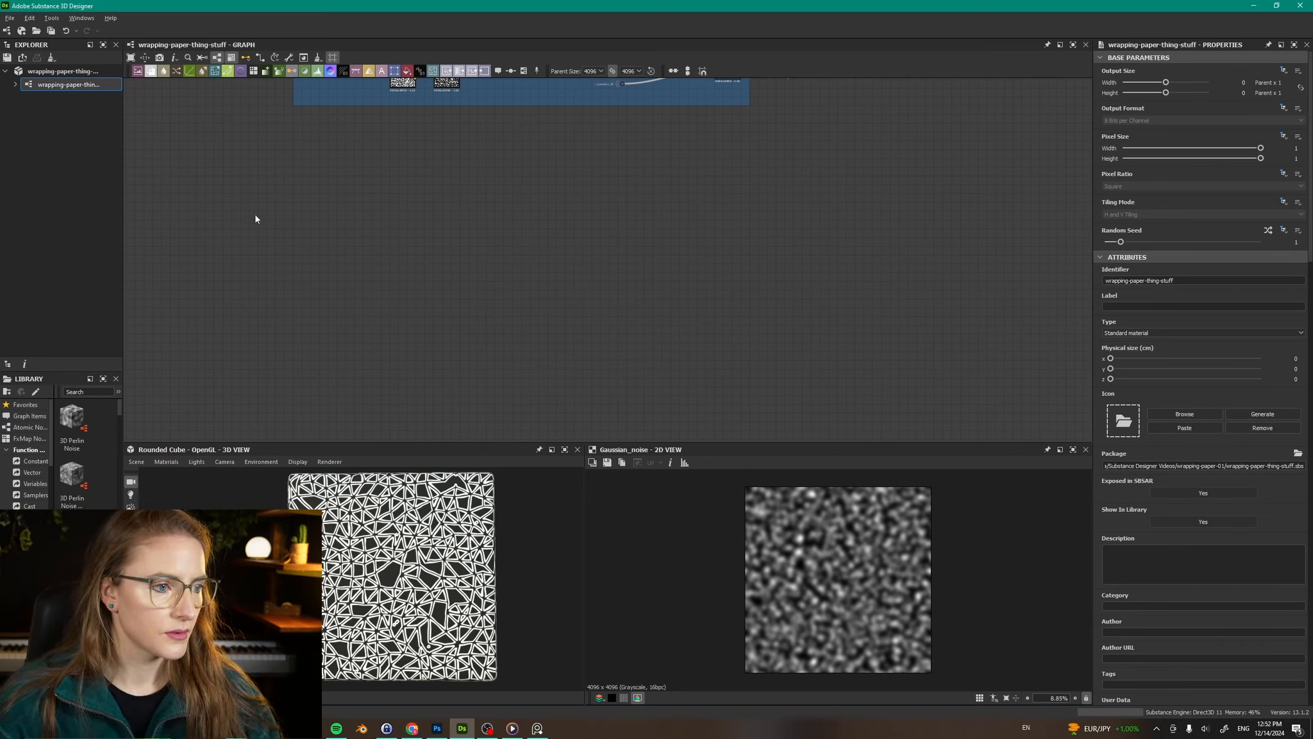
pyautogui.press('space')
pyautogui.write('cube')
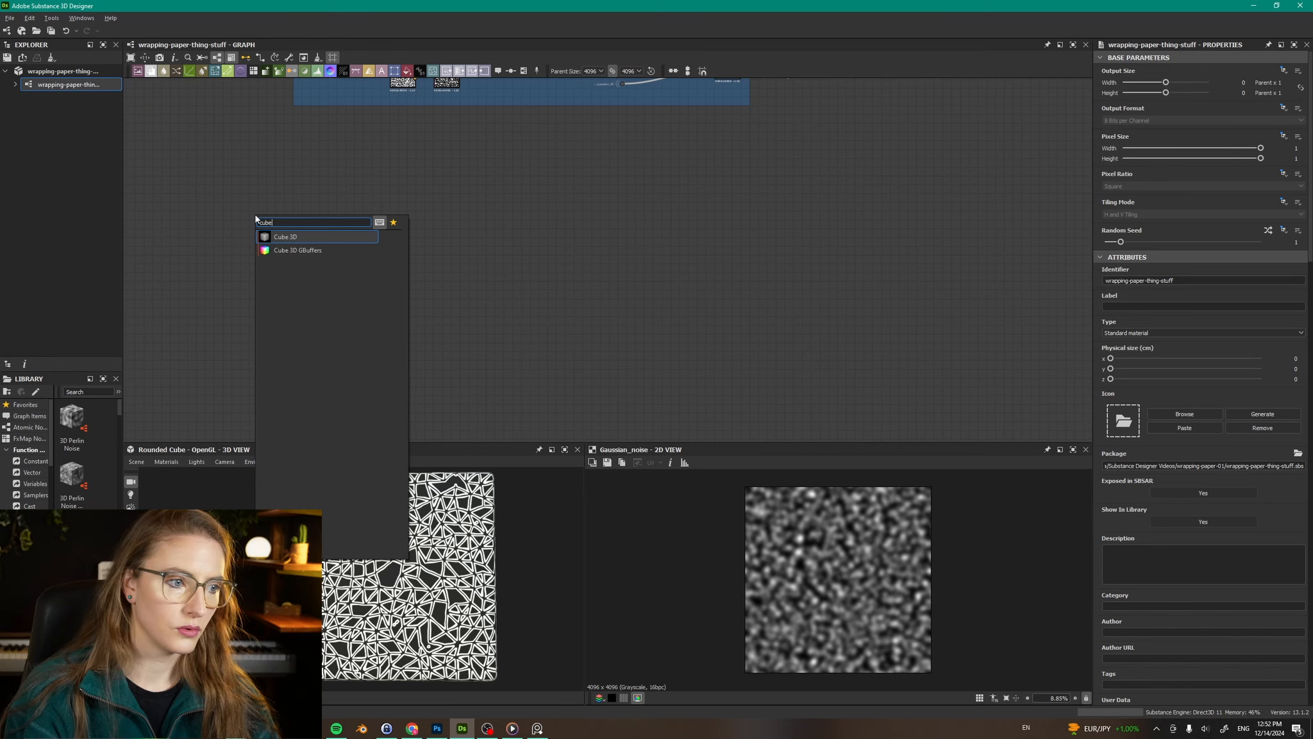
pyautogui.press('Return')
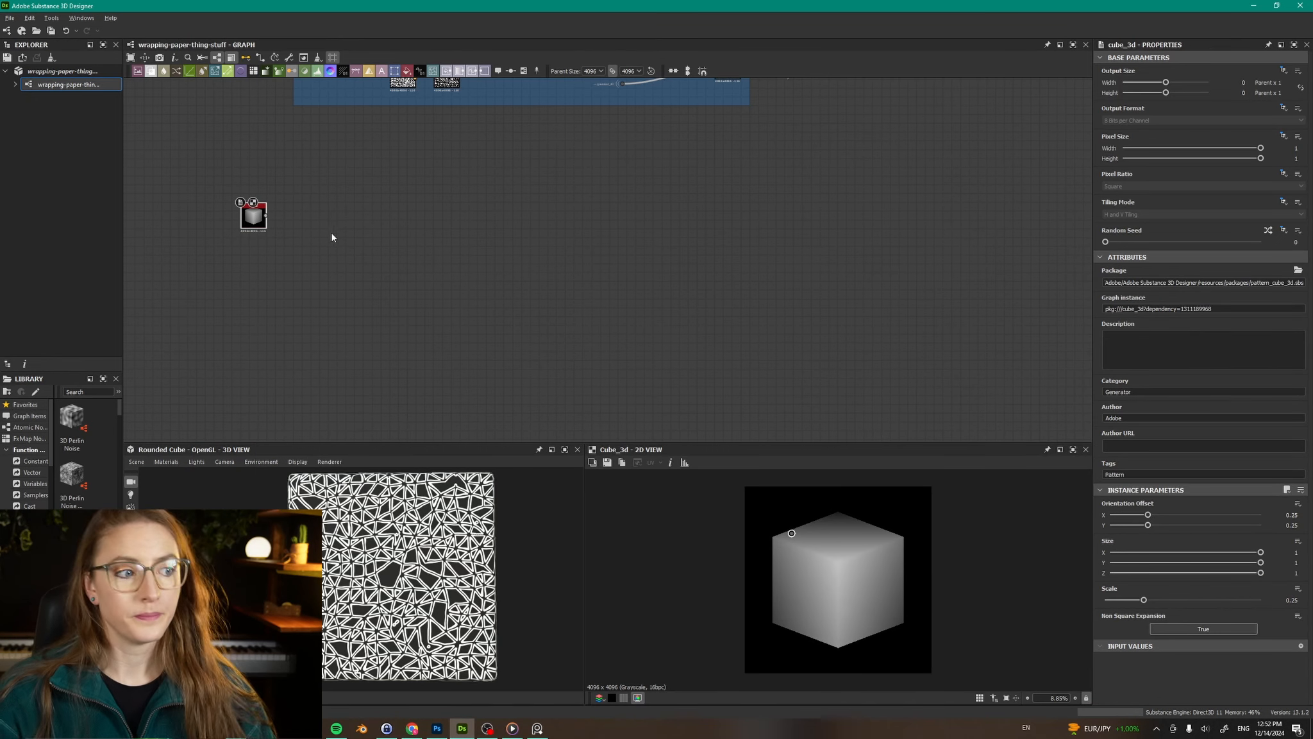
pyautogui.scroll(3, 289, 217)
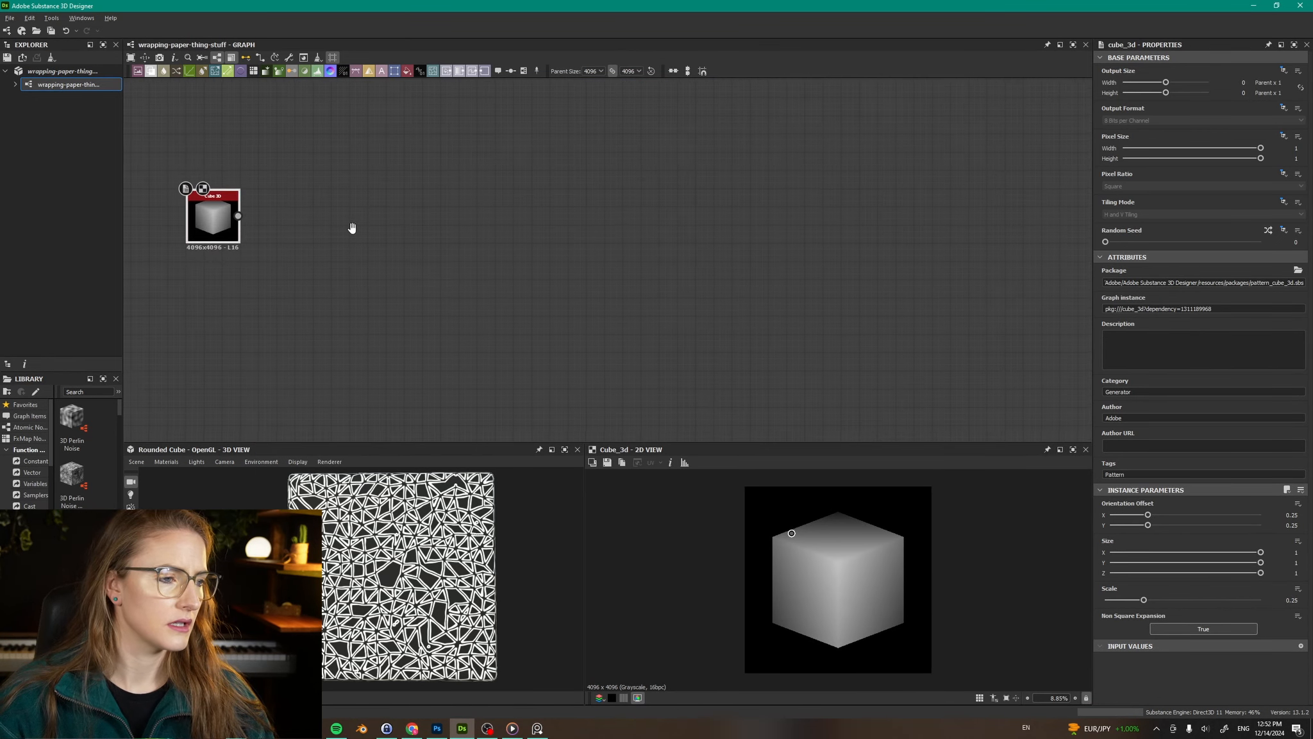
pyautogui.moveTo(353, 227); pyautogui.dragTo(565, 257, button='middle')
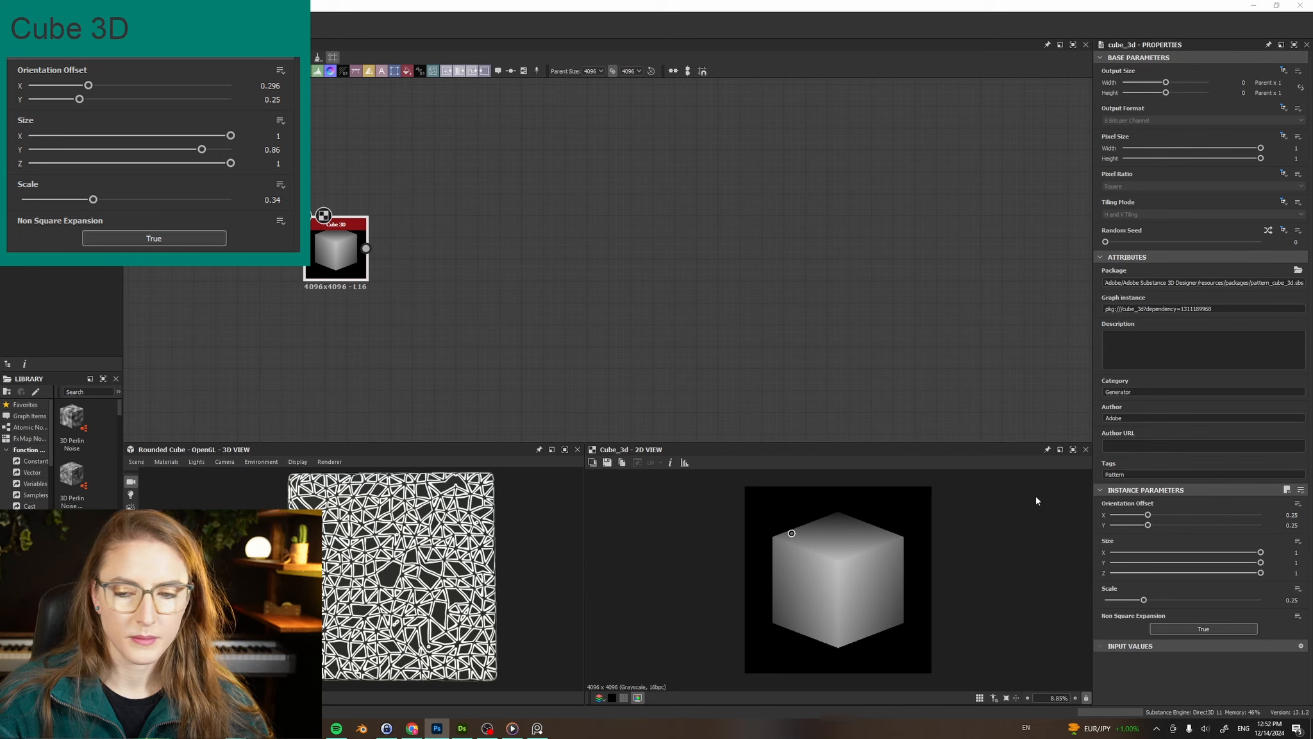
# Step: Set the Cube 3D node's Orientation Offset X to 0.293, Size Y to 0.86 and Scale to 0.34
pyautogui.moveTo(1148, 515); pyautogui.dragTo(1155, 522)
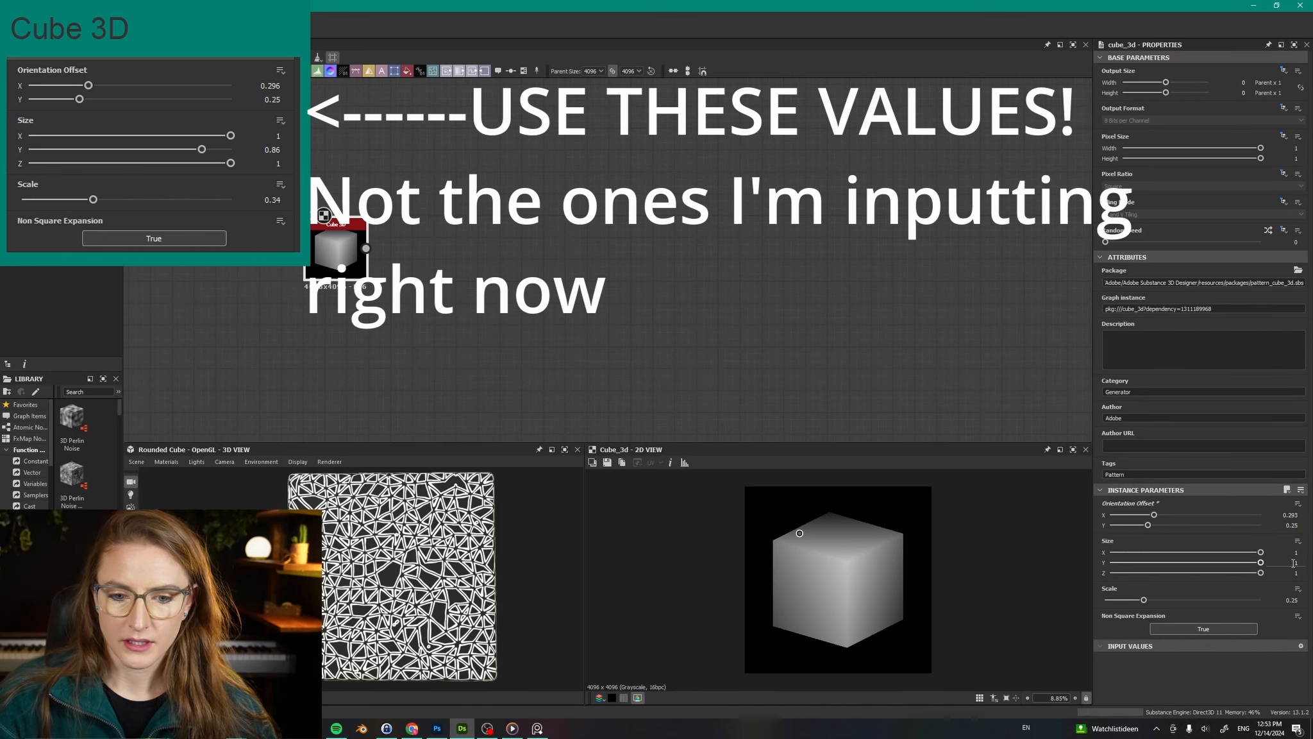
pyautogui.press('BackSpace')
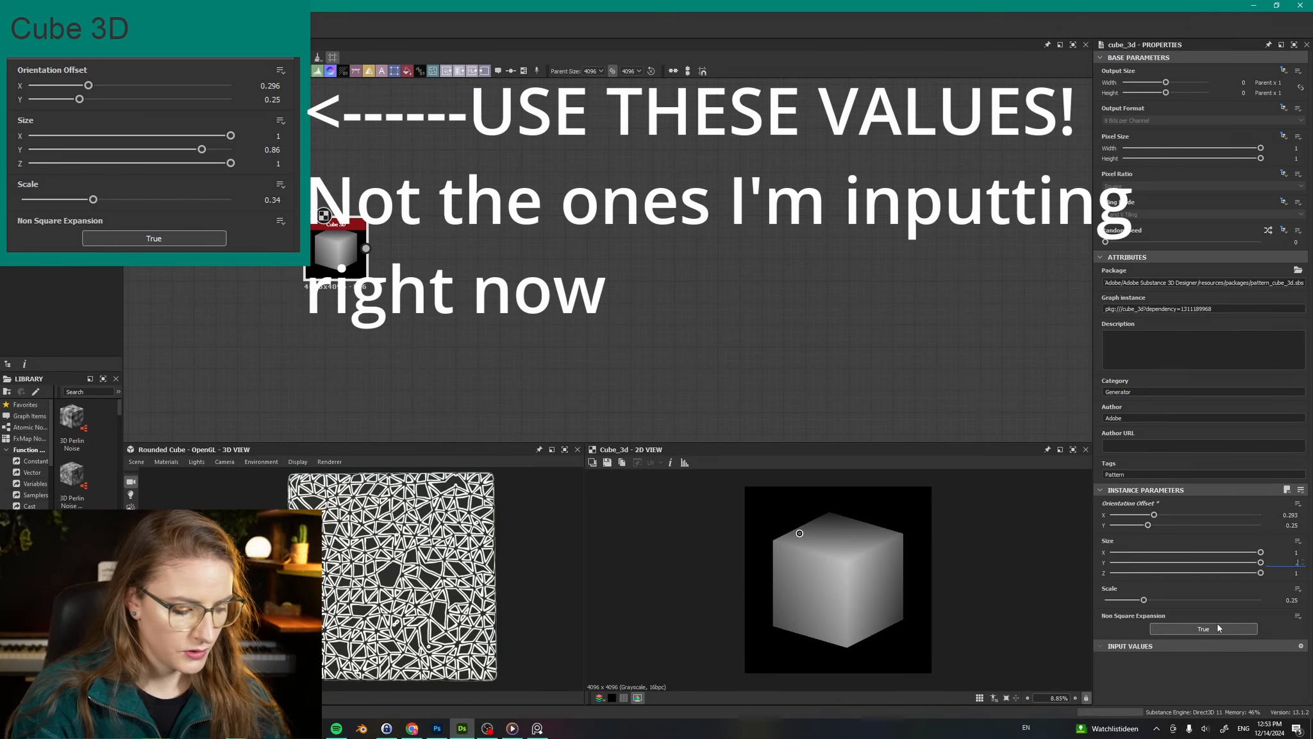
pyautogui.write('.86')
pyautogui.press('Return')
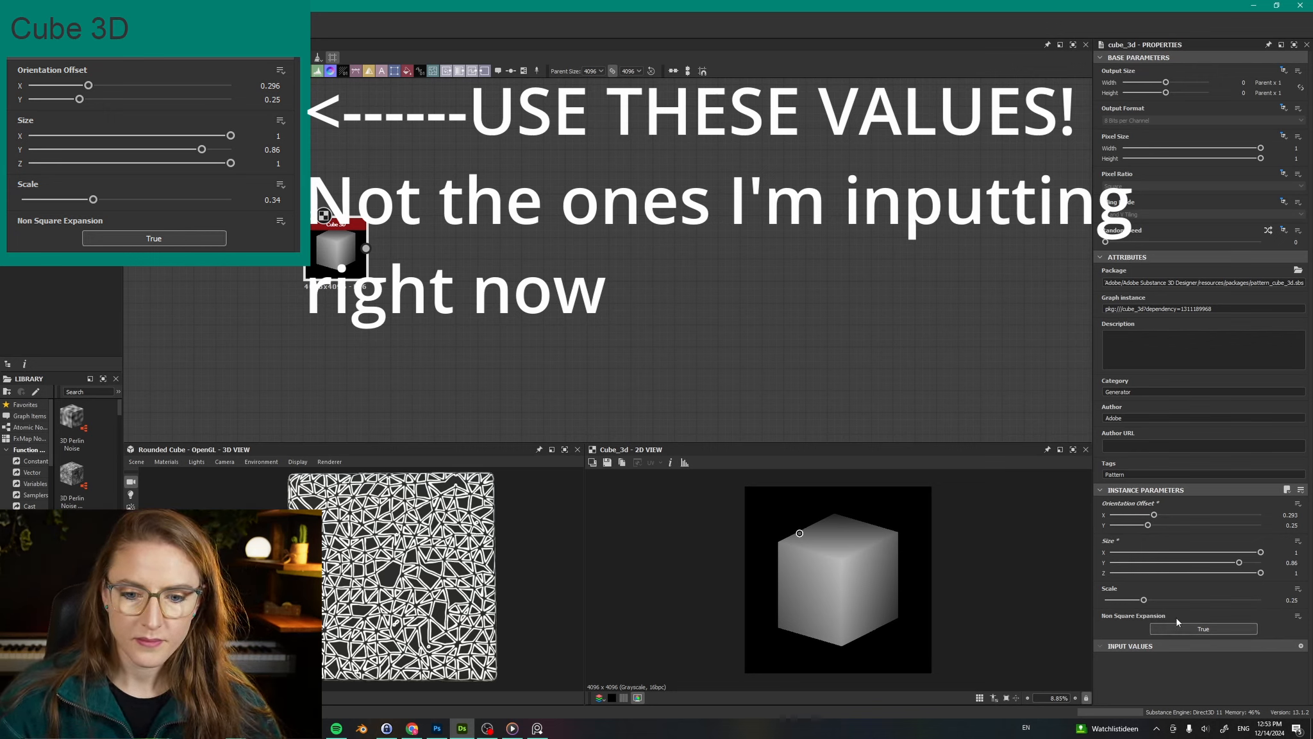
pyautogui.moveTo(1144, 601); pyautogui.dragTo(1187, 601)
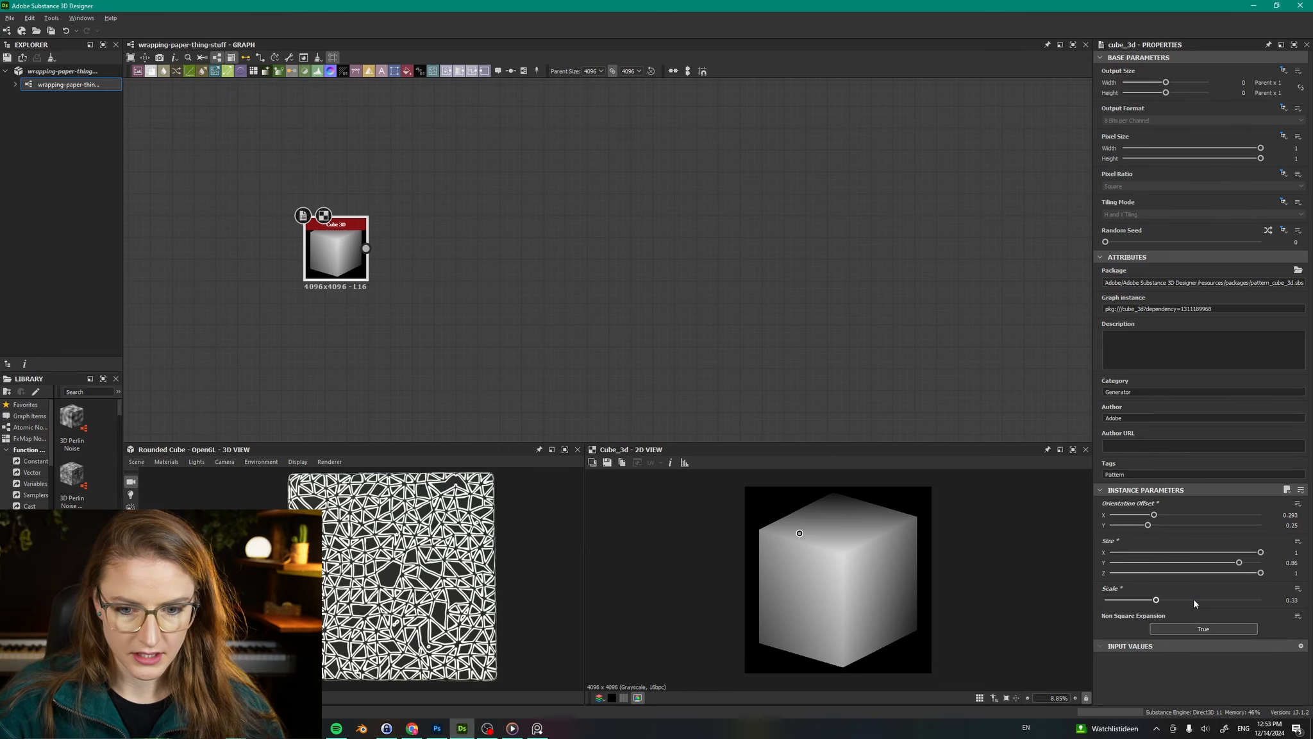
pyautogui.moveTo(1197, 597); pyautogui.dragTo(1203, 599)
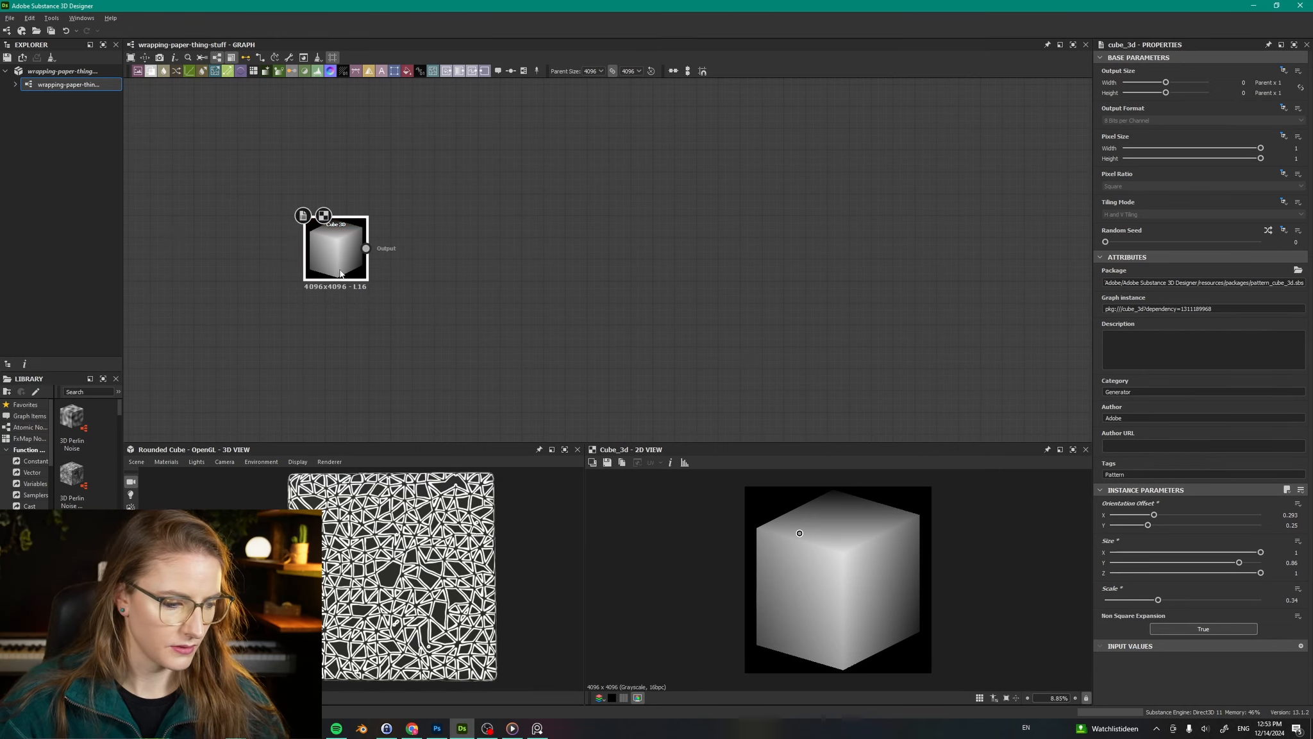
# Step: Add an Edge Detect node fed by the Cube 3D output, keeping its Tolerance at 0
pyautogui.press('space')
pyautogui.write('edge')
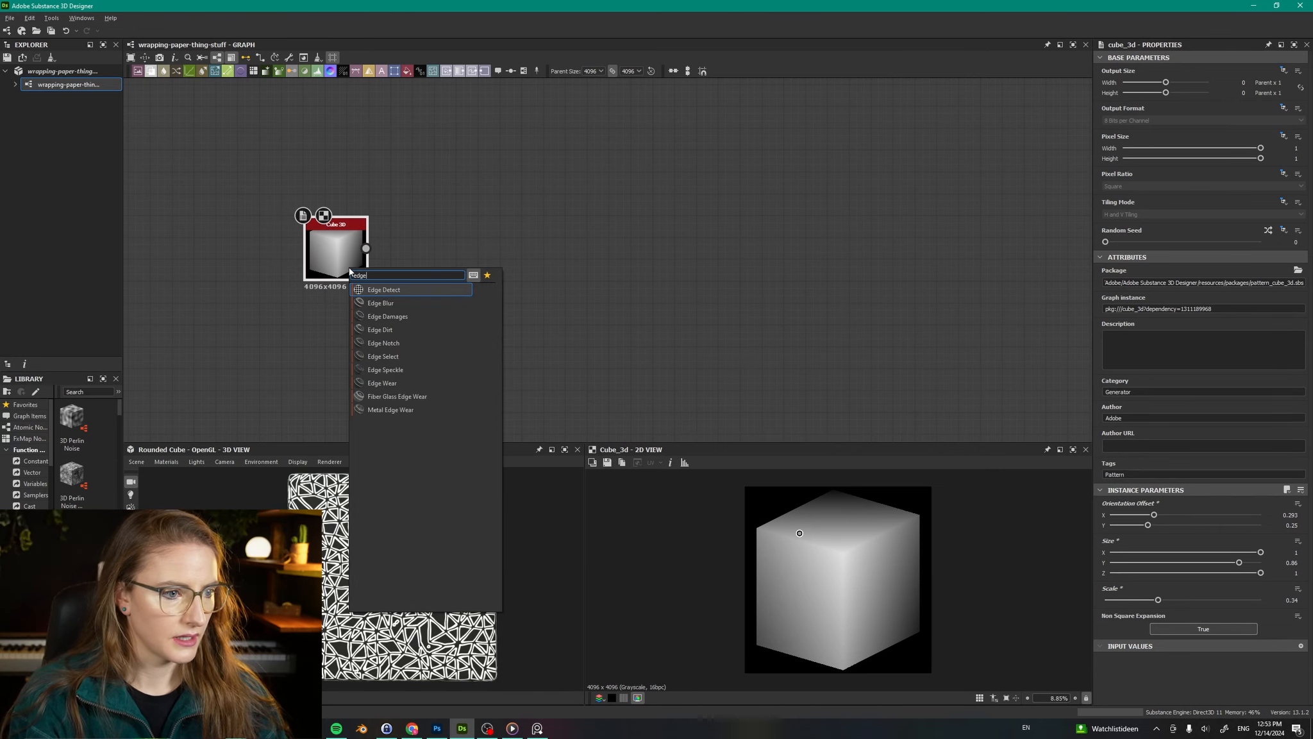
pyautogui.press('Return')
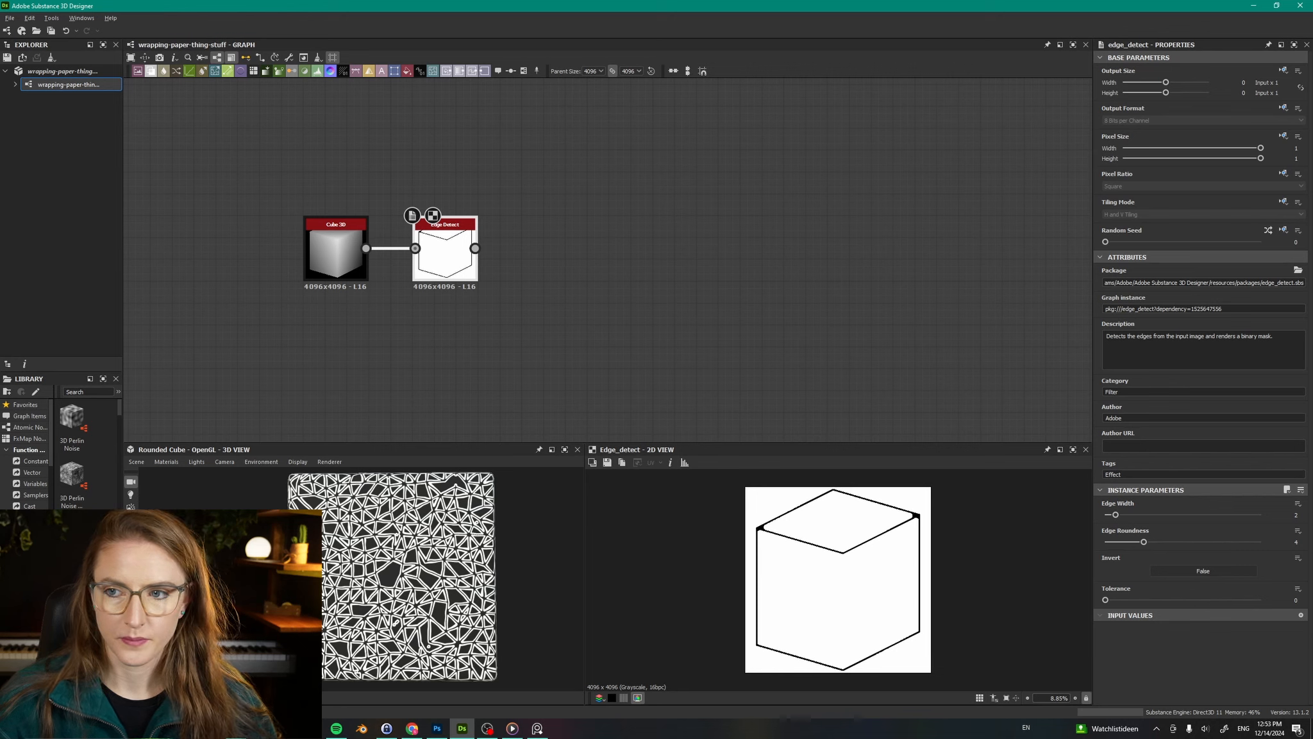
pyautogui.hotkey('alt', 'Tab')
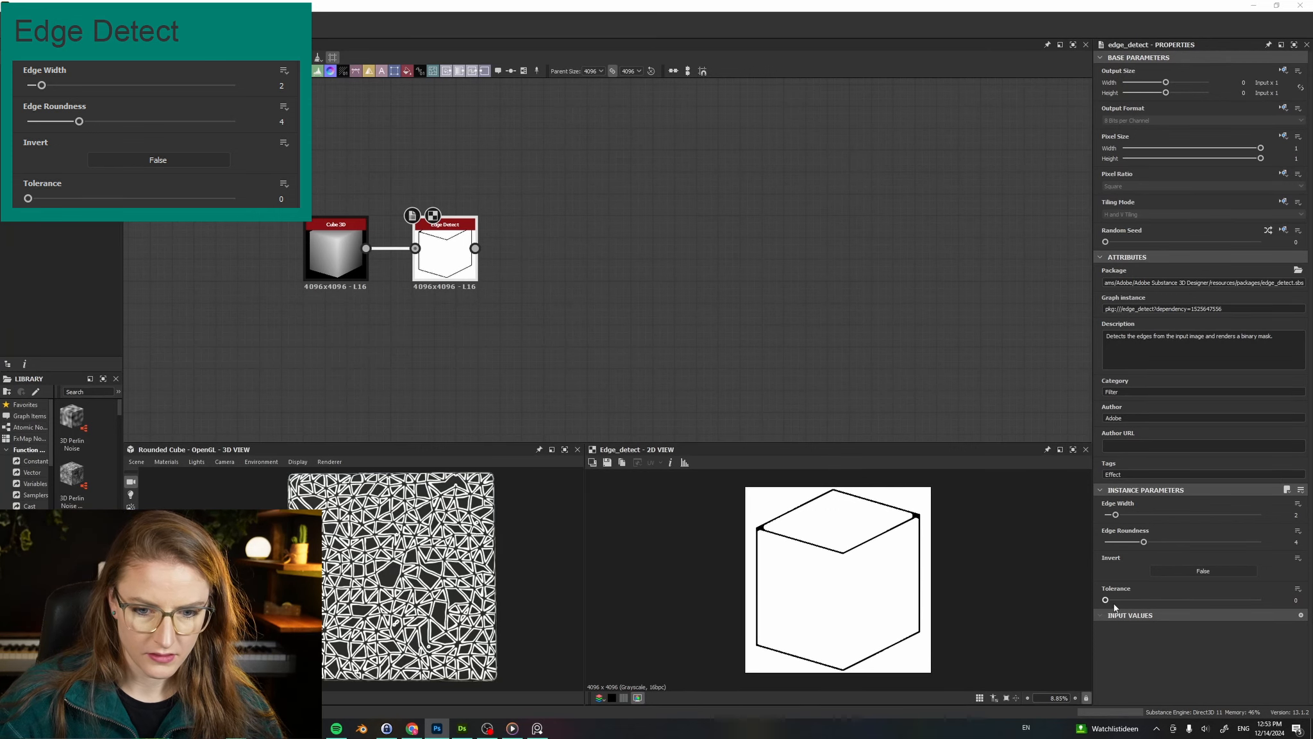
pyautogui.moveTo(1115, 607); pyautogui.dragTo(1043, 602)
# Step: Reduce the Cube 3D node's Scale to 0.32 while viewing the Edge Detect output
pyautogui.click(332, 263)
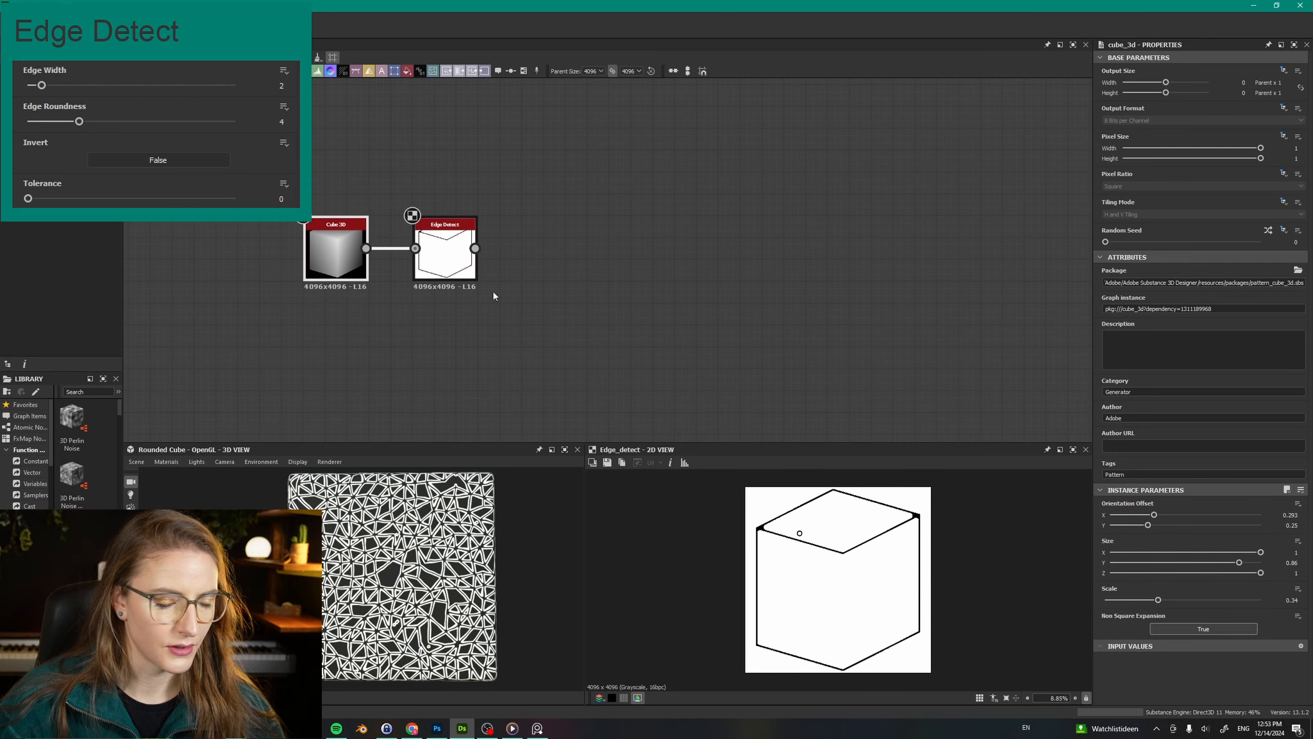
pyautogui.moveTo(1158, 600); pyautogui.dragTo(1154, 601)
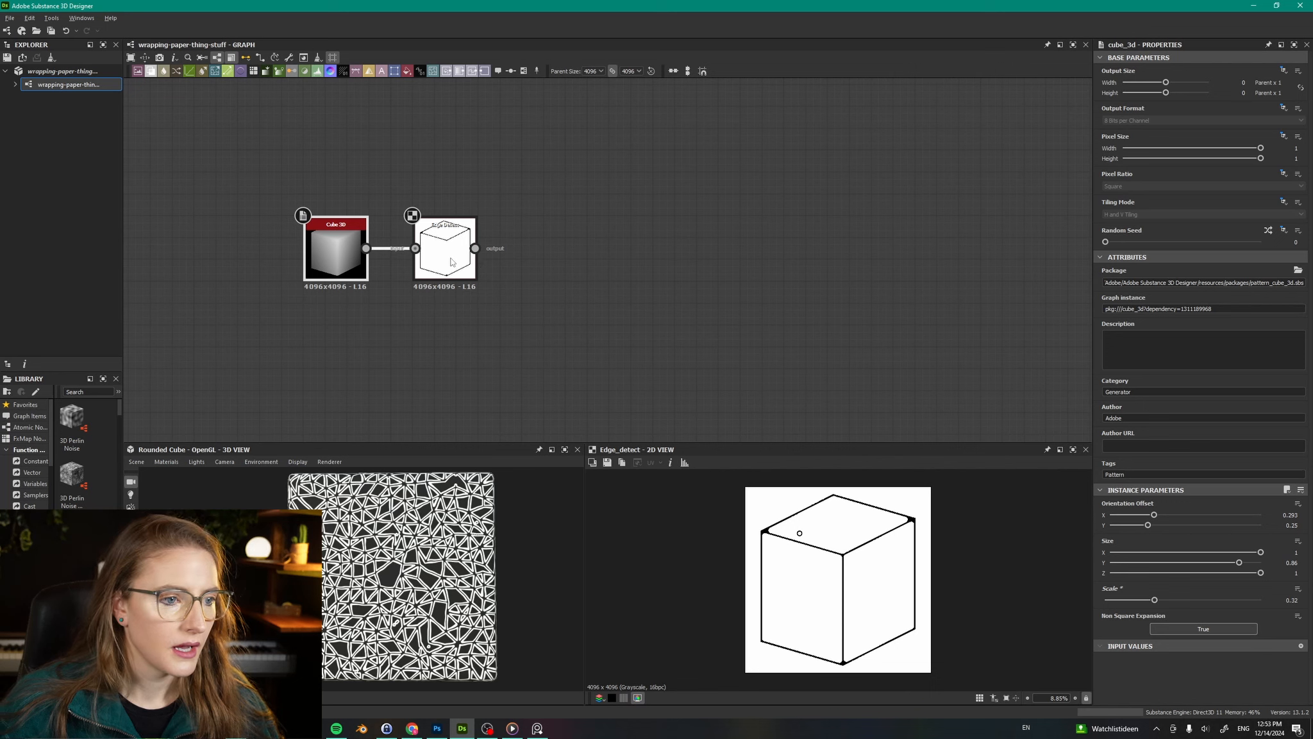
# Step: Move Edge Detect closer to Cube 3D and add a Flood Fill node beside it, fed by the Edge Detect output
pyautogui.moveTo(451, 262); pyautogui.dragTo(429, 261)
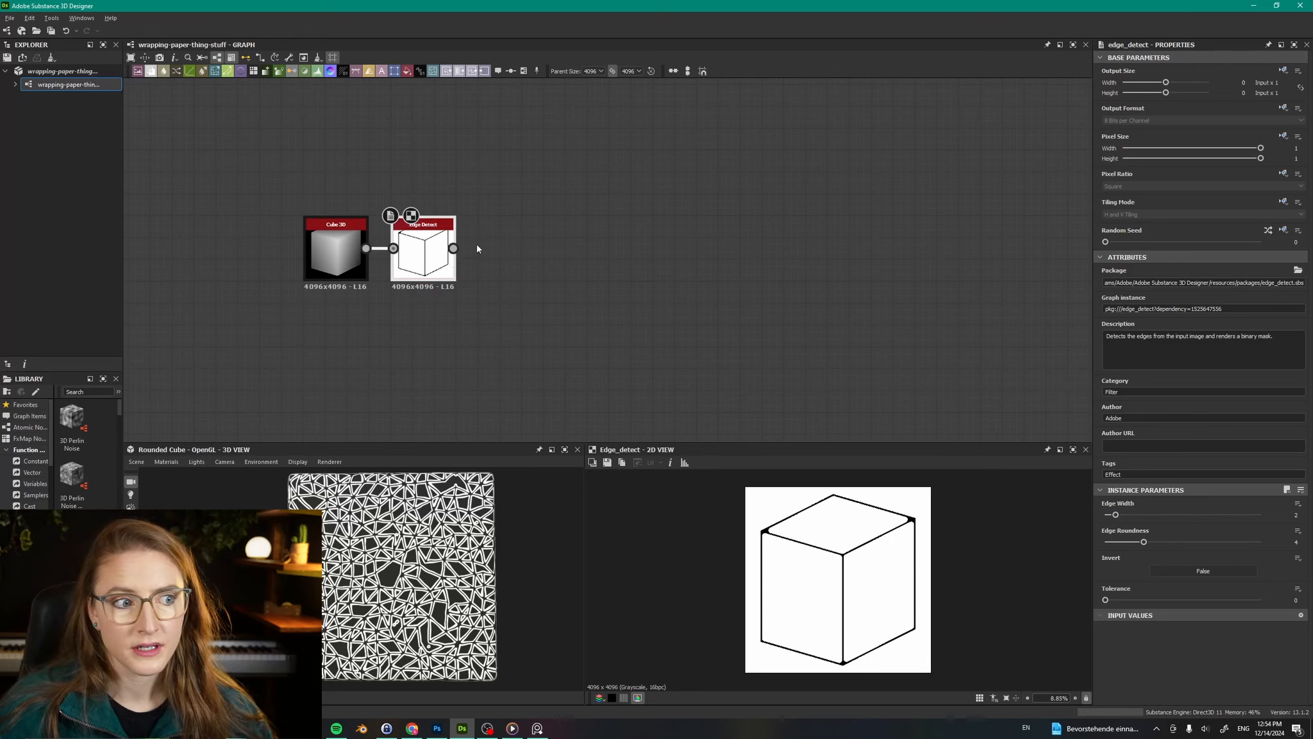
pyautogui.moveTo(454, 249); pyautogui.dragTo(514, 250)
pyautogui.write('floo')
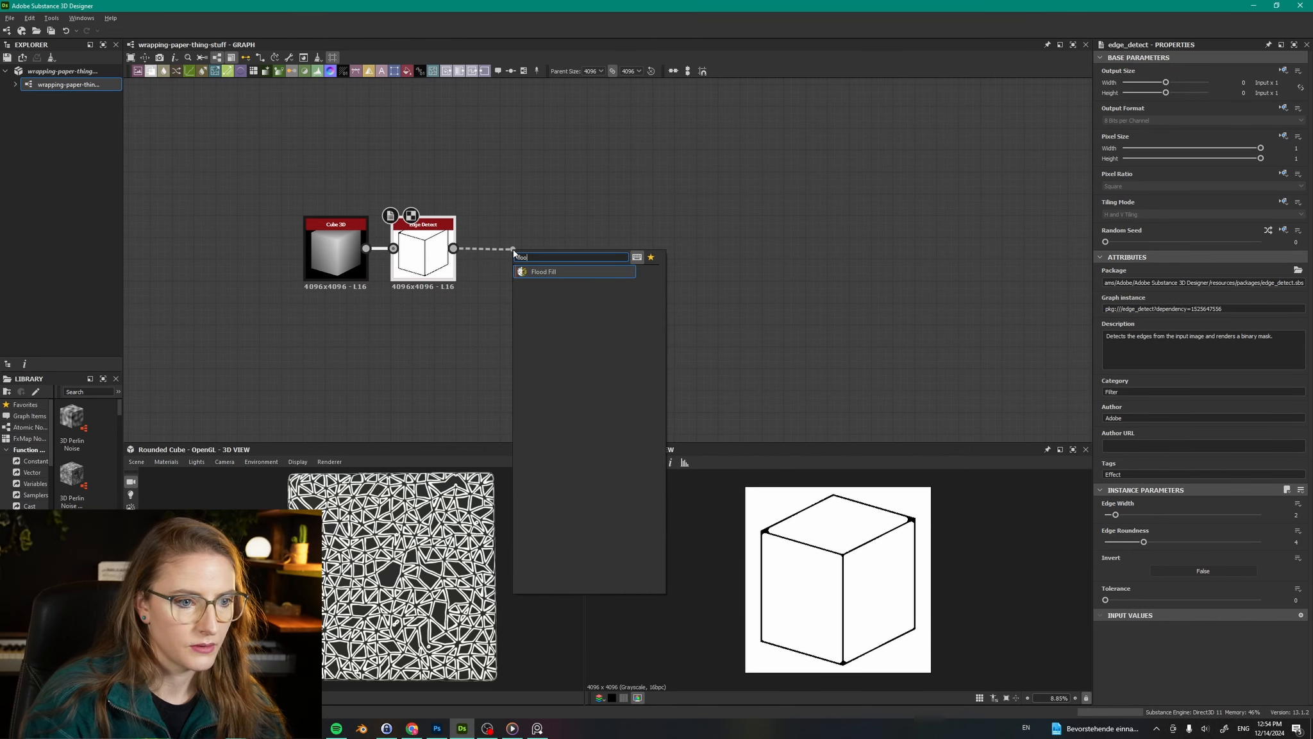
pyautogui.press('Return')
pyautogui.moveTo(541, 263); pyautogui.dragTo(508, 263)
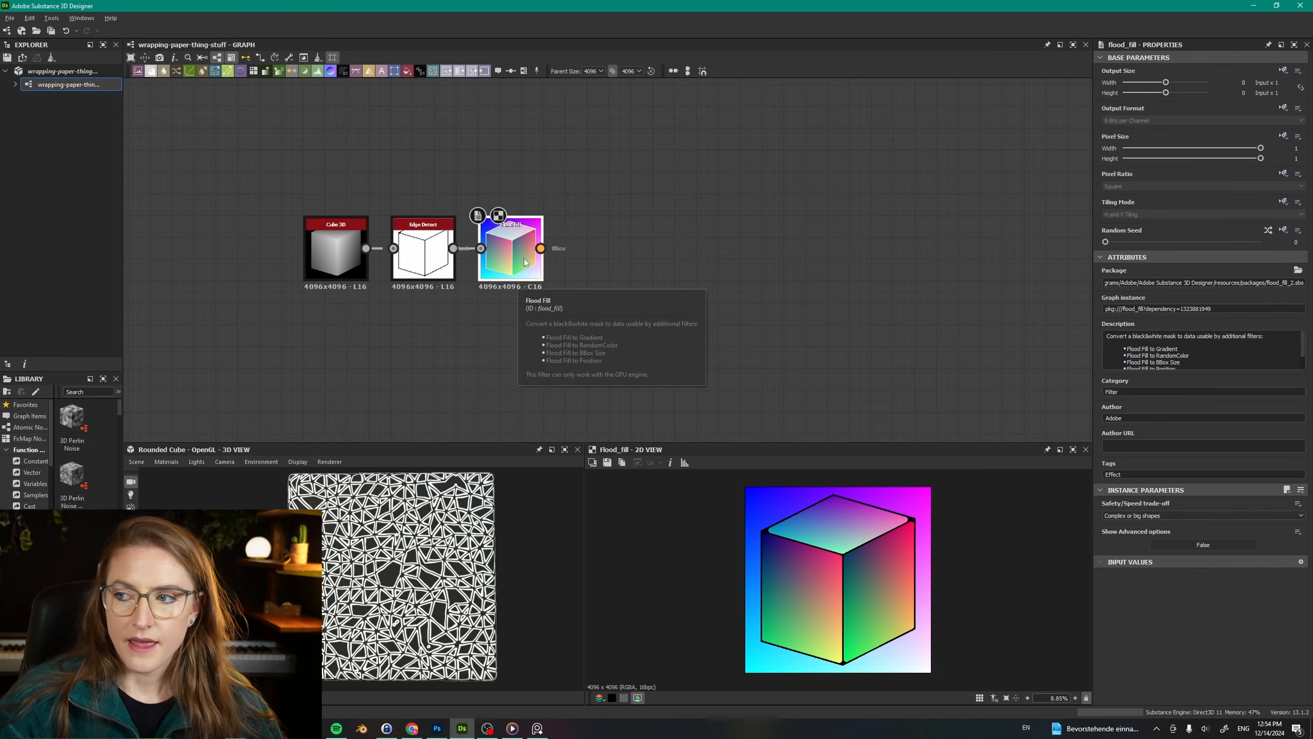
# Step: Add a Stripes node in the empty graph area above the cube chain
pyautogui.moveTo(706, 240); pyautogui.dragTo(637, 314, button='middle')
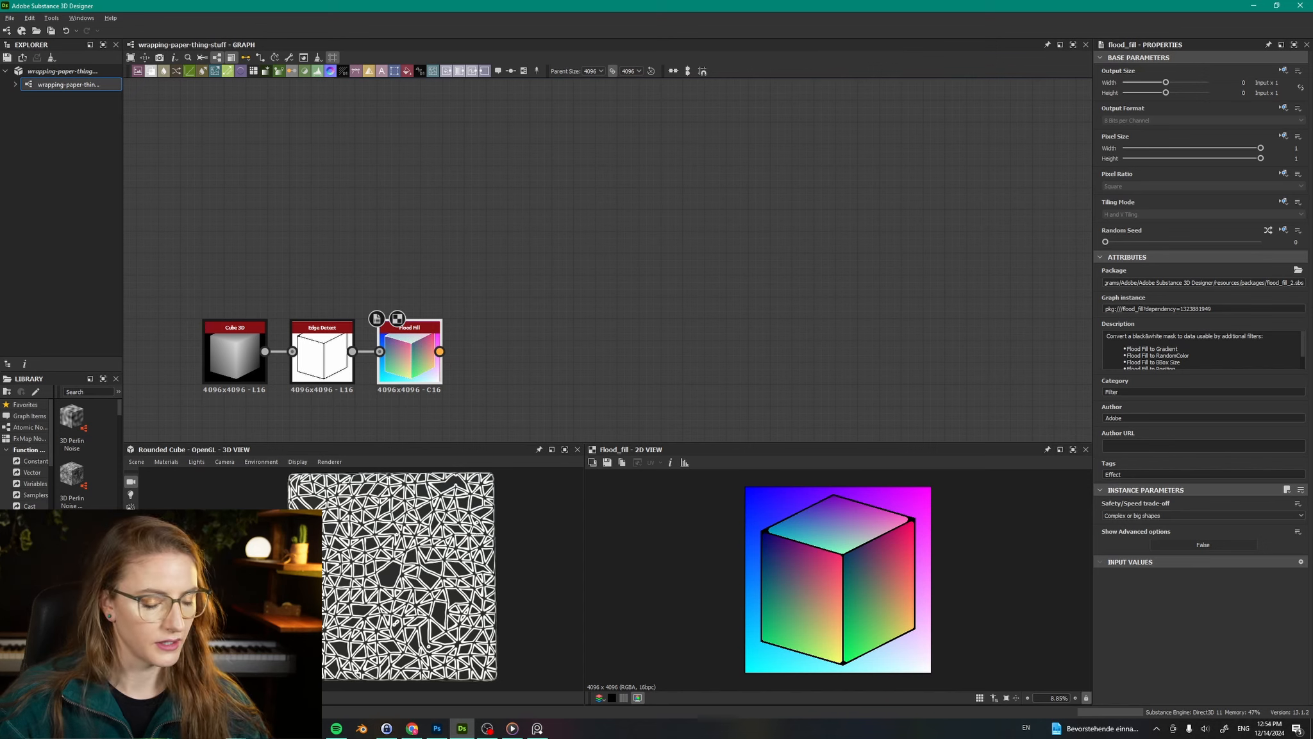
pyautogui.hotkey('alt', 'Tab')
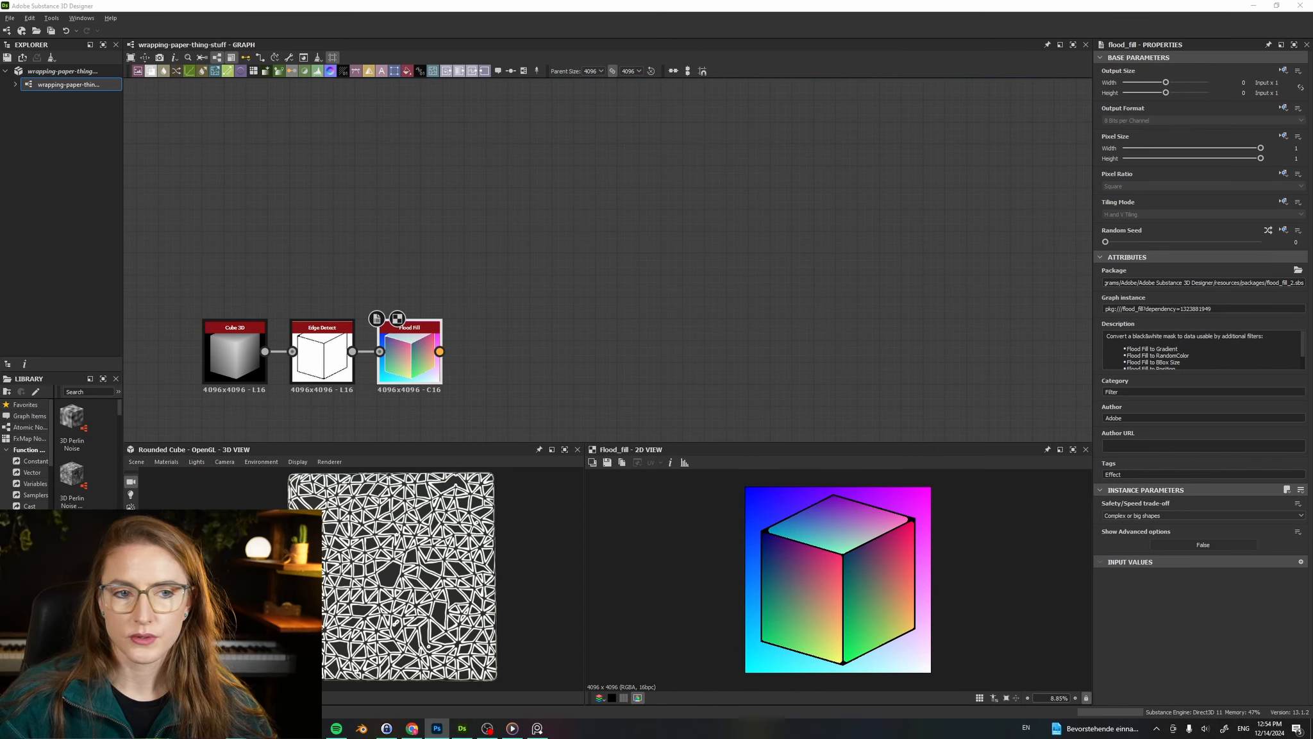
pyautogui.hotkey('alt', 'Tab')
pyautogui.press('space')
pyautogui.write('stripe')
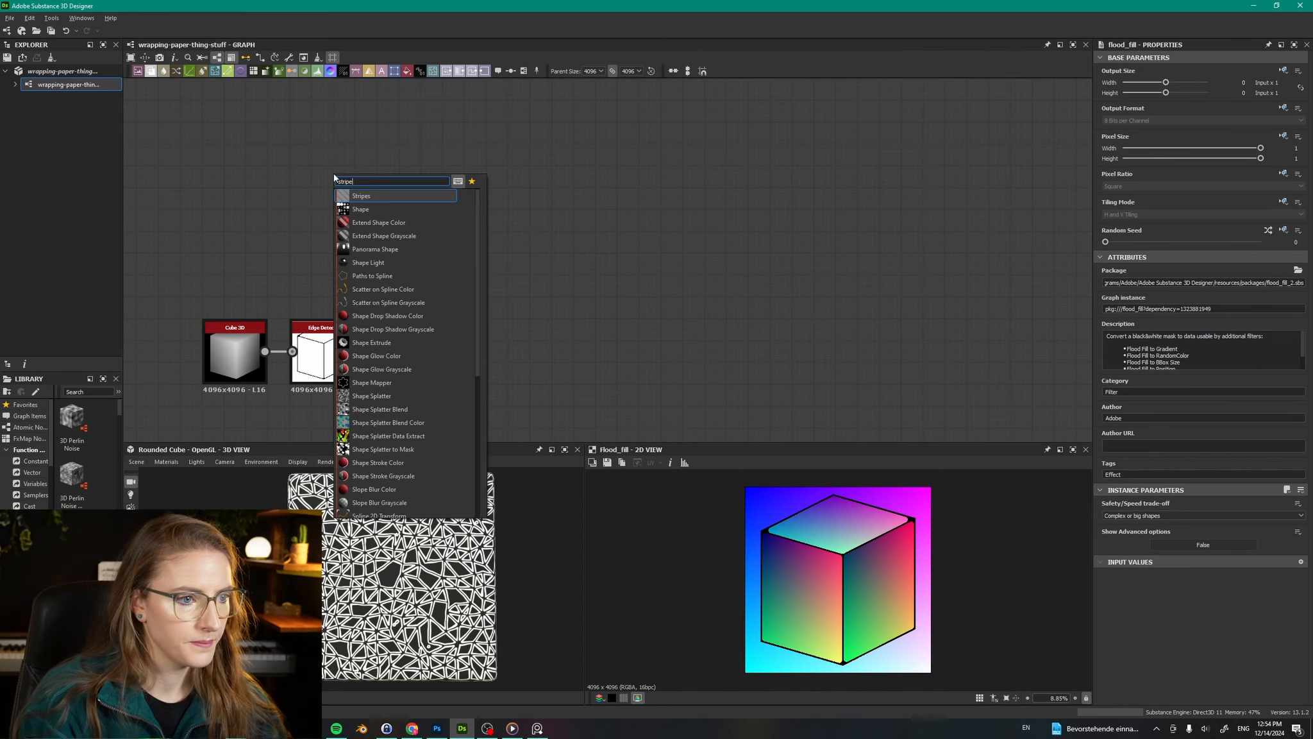
pyautogui.press('Return')
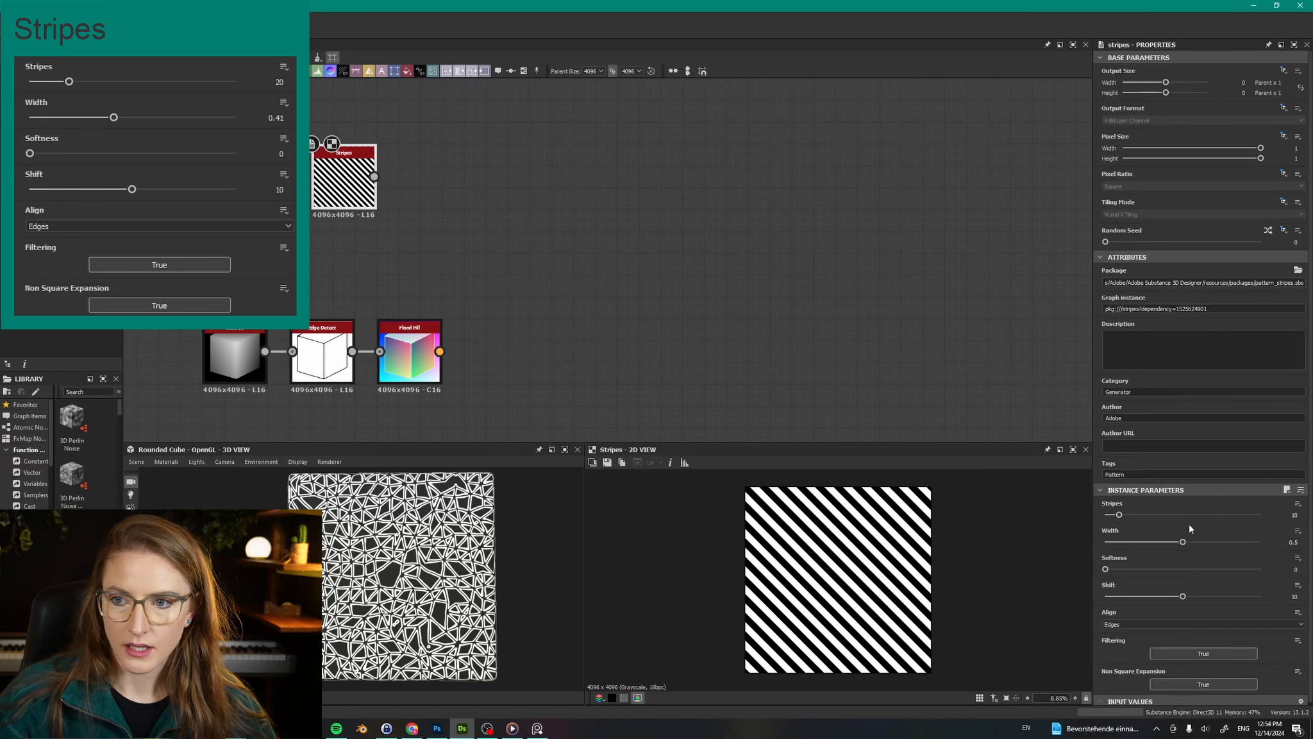
# Step: Set the Stripes node's Stripes to 20 and its Width to 0.41
pyautogui.doubleClick(1295, 515)
pyautogui.write('20')
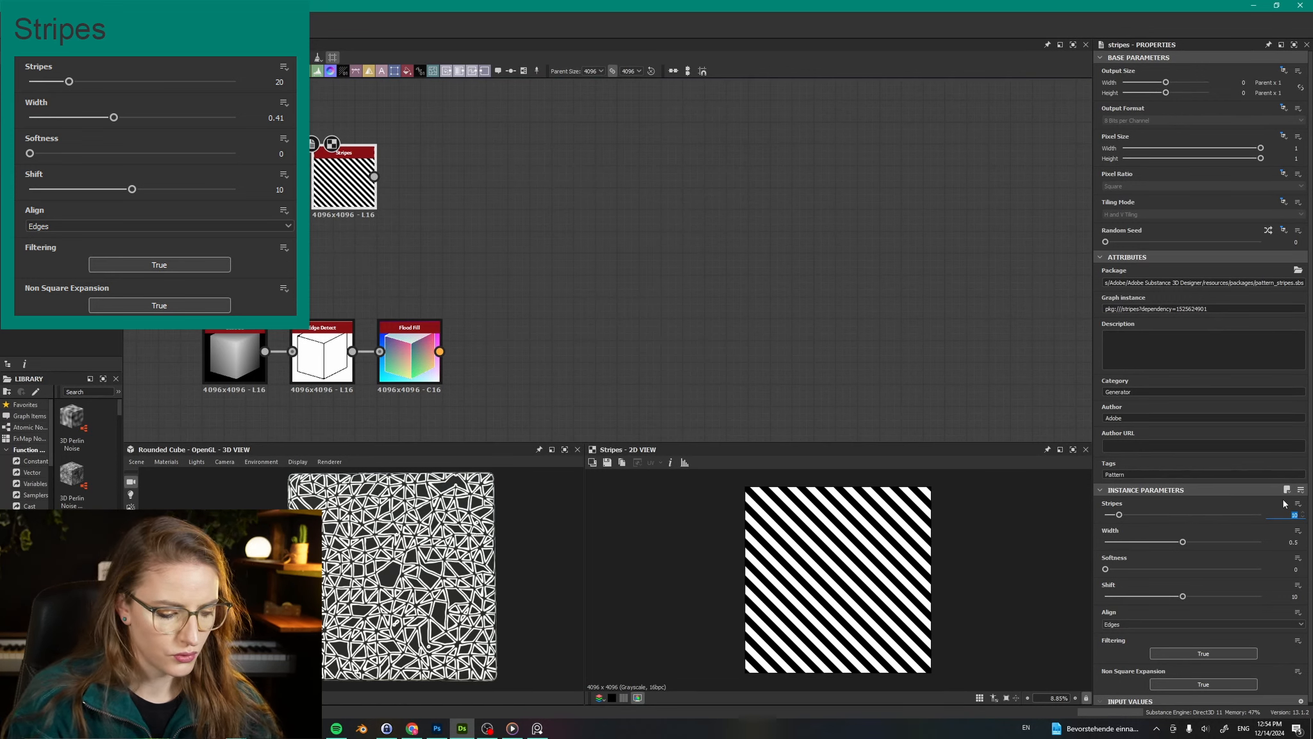
pyautogui.press('Return')
pyautogui.doubleClick(1294, 542)
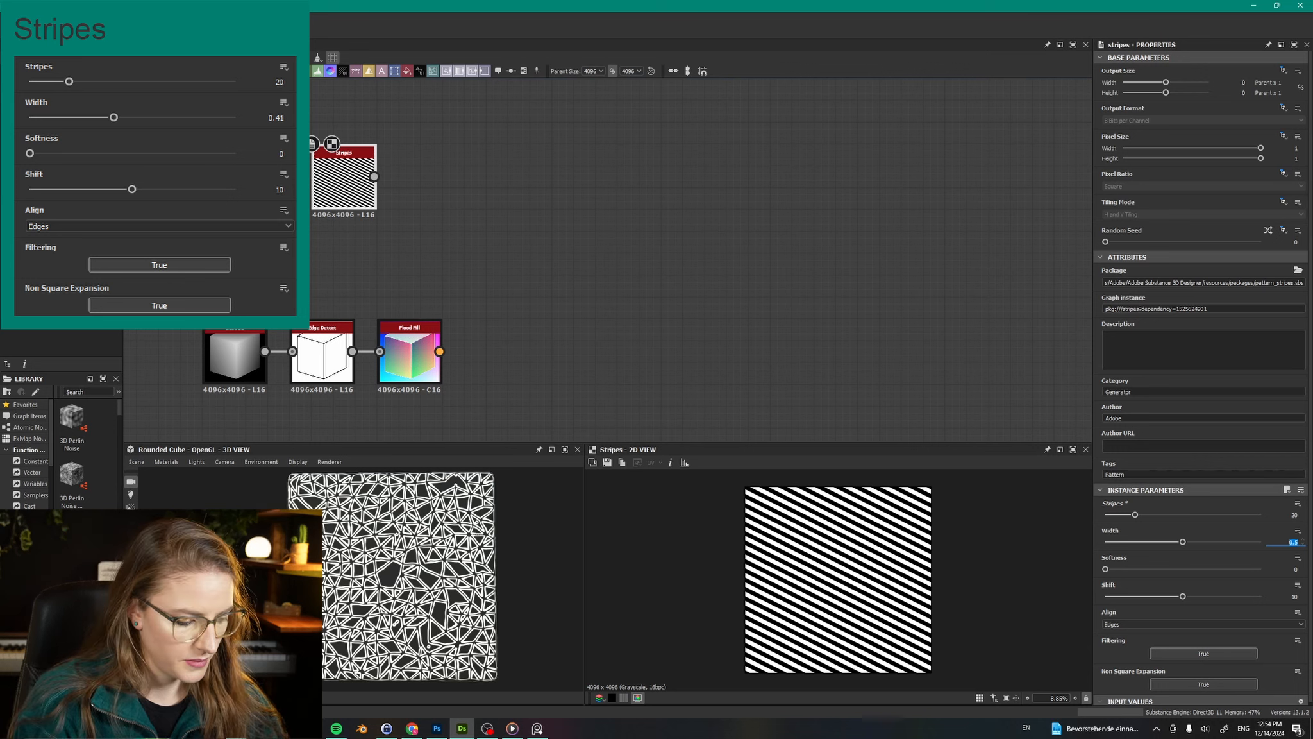
pyautogui.write('0.41')
pyautogui.press('Return')
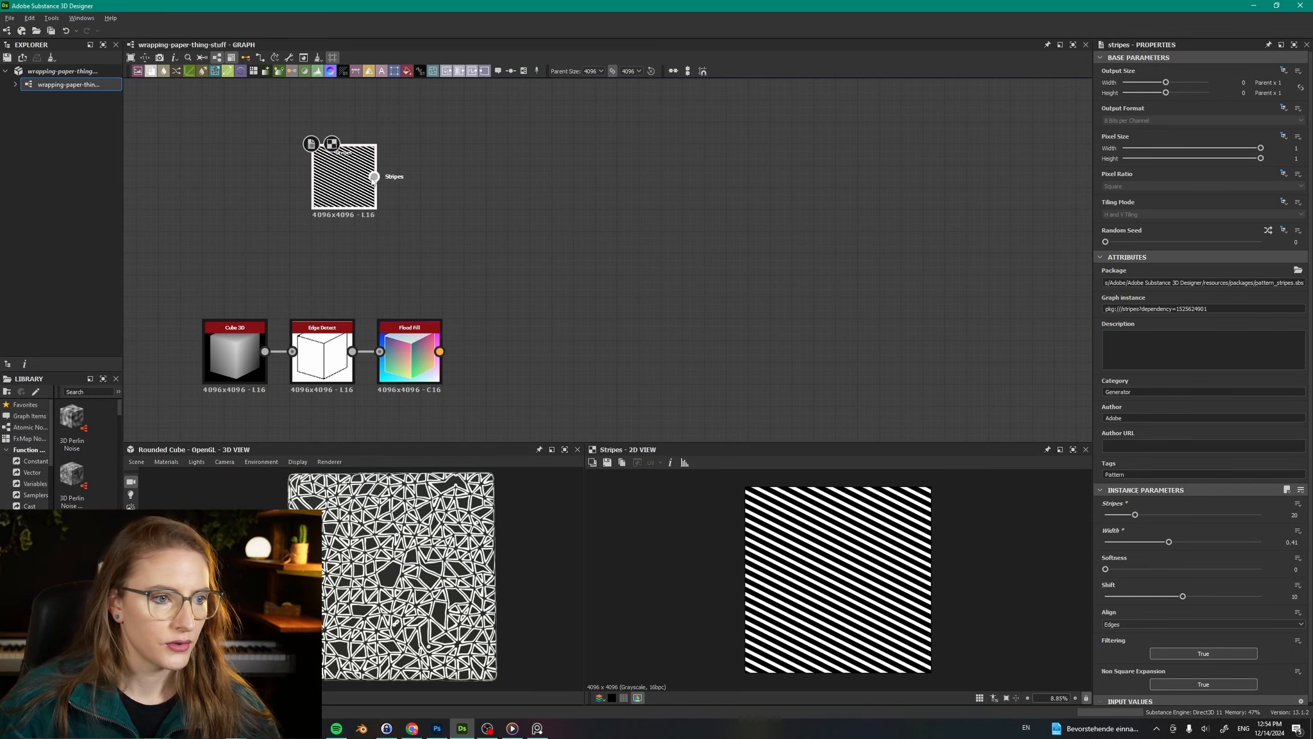
# Step: Add three Transformation 2D nodes fed by the Stripes output and stack them in a column beside it
pyautogui.moveTo(374, 177); pyautogui.dragTo(457, 123)
pyautogui.press('Escape')
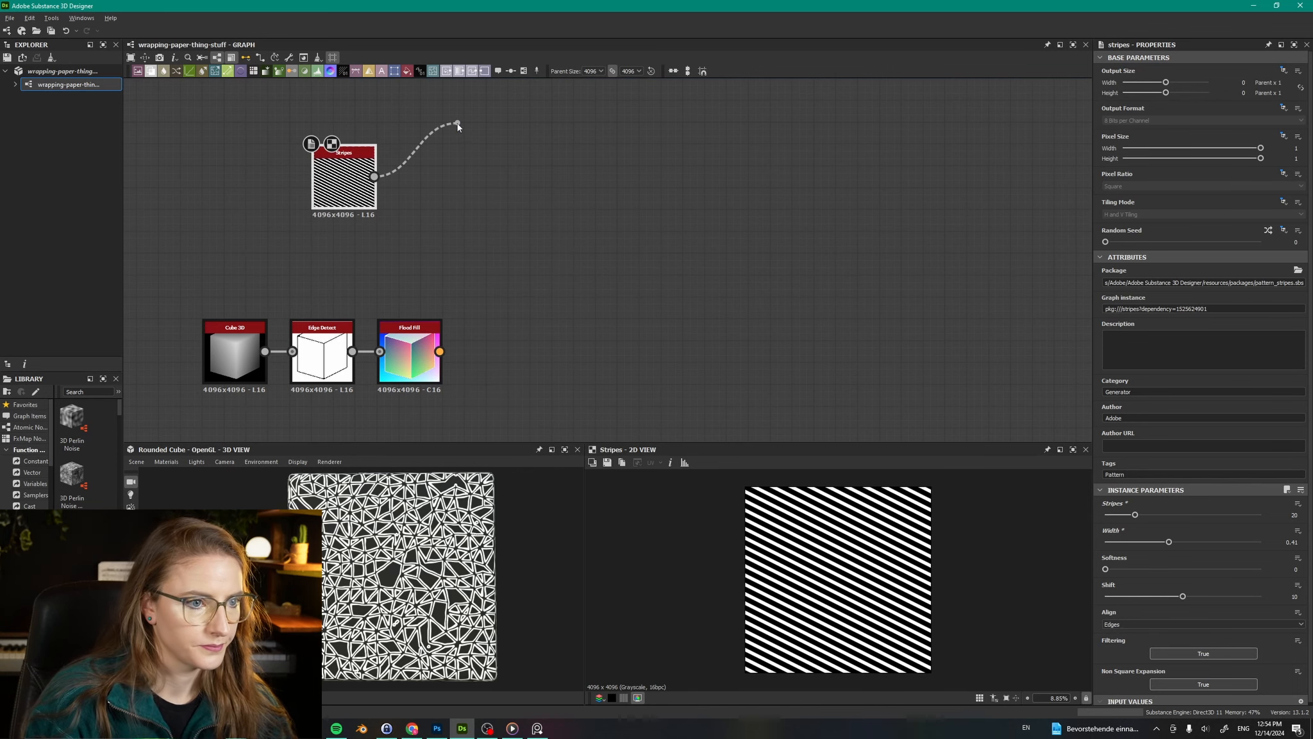
pyautogui.moveTo(375, 175); pyautogui.dragTo(480, 238)
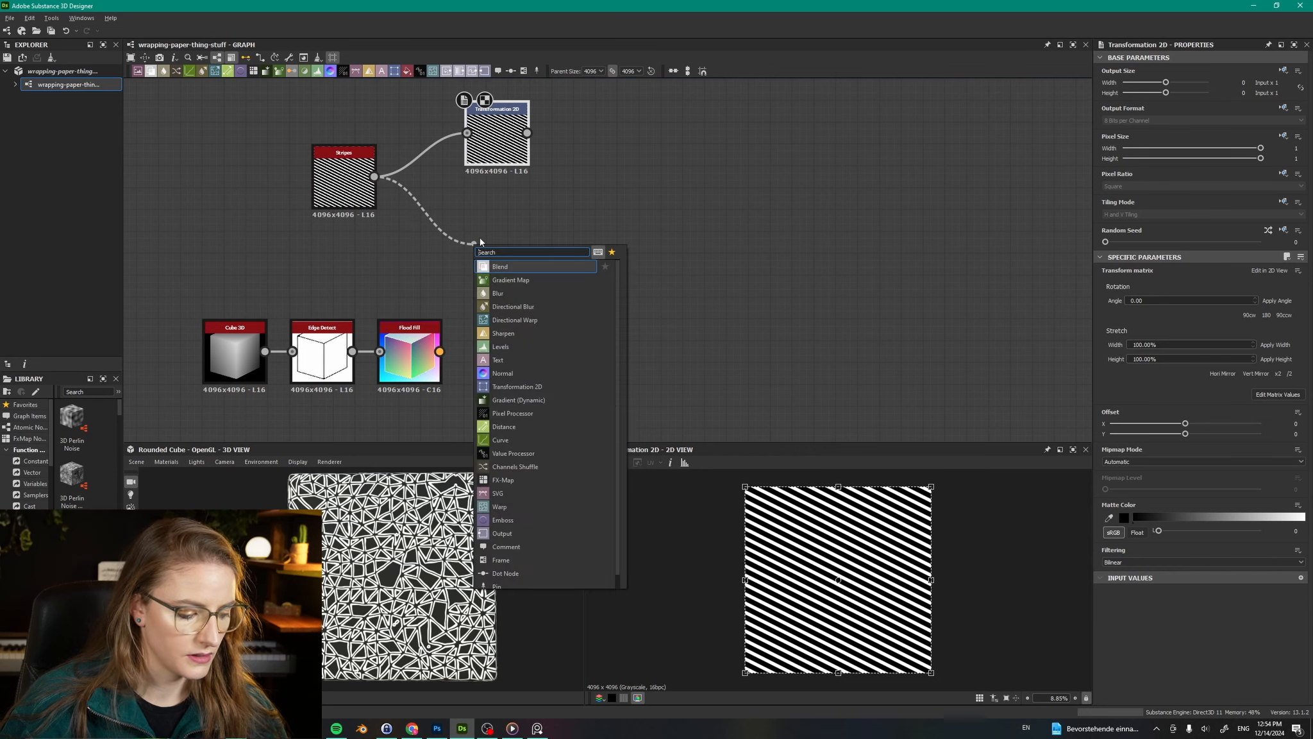
pyautogui.write('trans')
pyautogui.press('Return')
pyautogui.moveTo(468, 111); pyautogui.dragTo(468, 77)
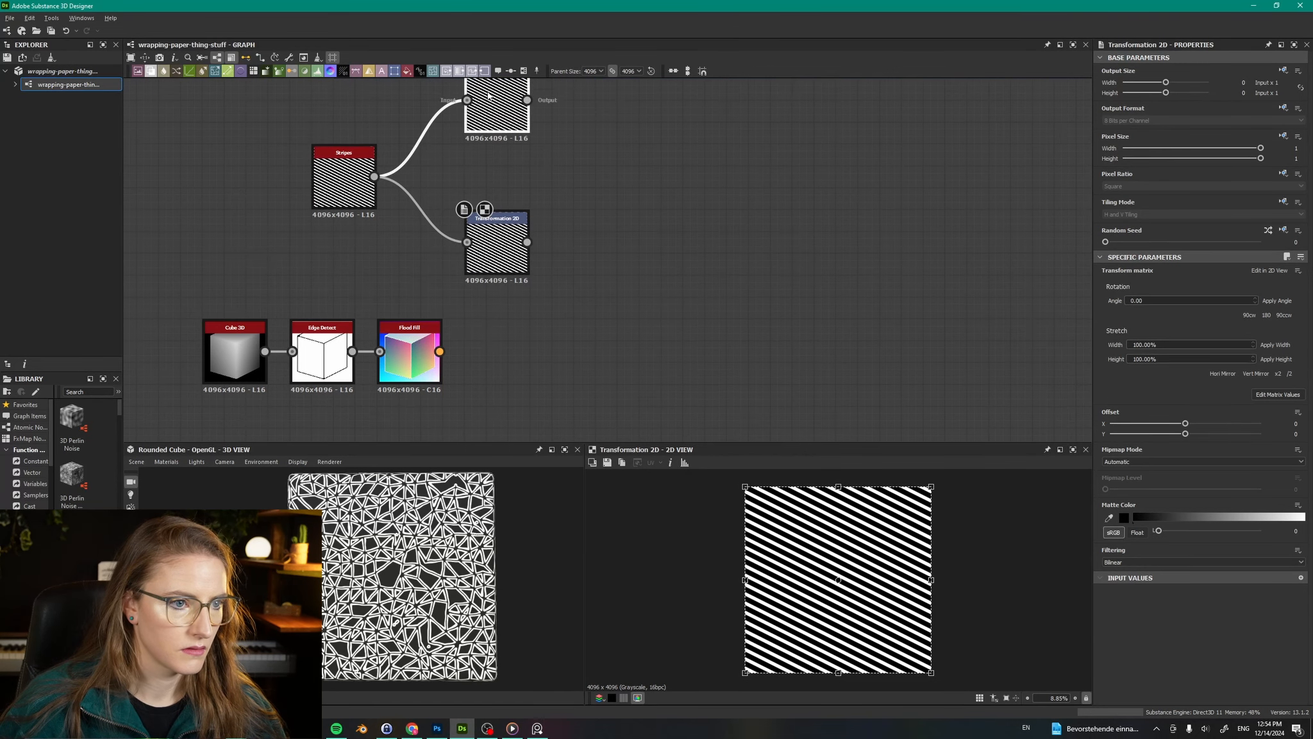
pyautogui.moveTo(494, 254); pyautogui.dragTo(494, 199)
pyautogui.moveTo(375, 177); pyautogui.dragTo(479, 272)
pyautogui.write('tr')
pyautogui.press('Return')
# Step: Rotate the upper Transformation 2D node's stripes to nearly horizontal and the middle one's to nearly vertical, and view the lowest one
pyautogui.click(488, 104)
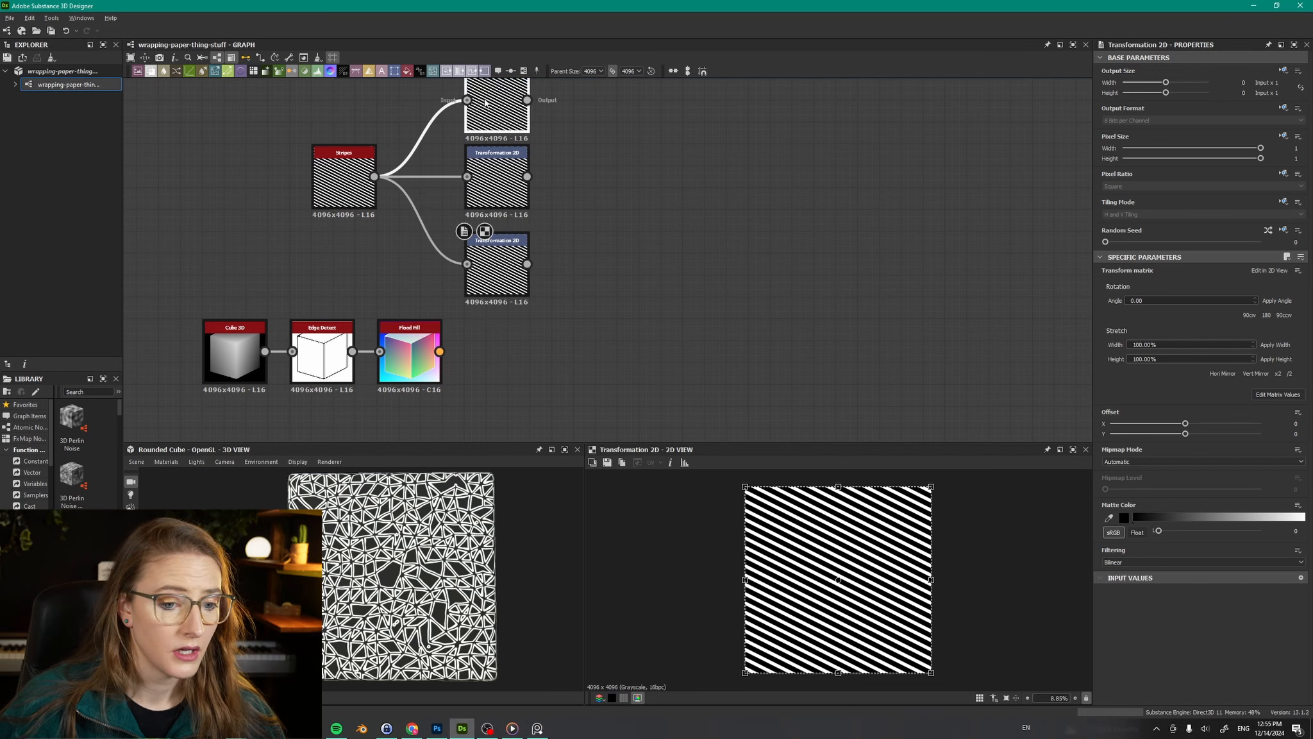
pyautogui.moveTo(951, 479); pyautogui.dragTo(880, 446)
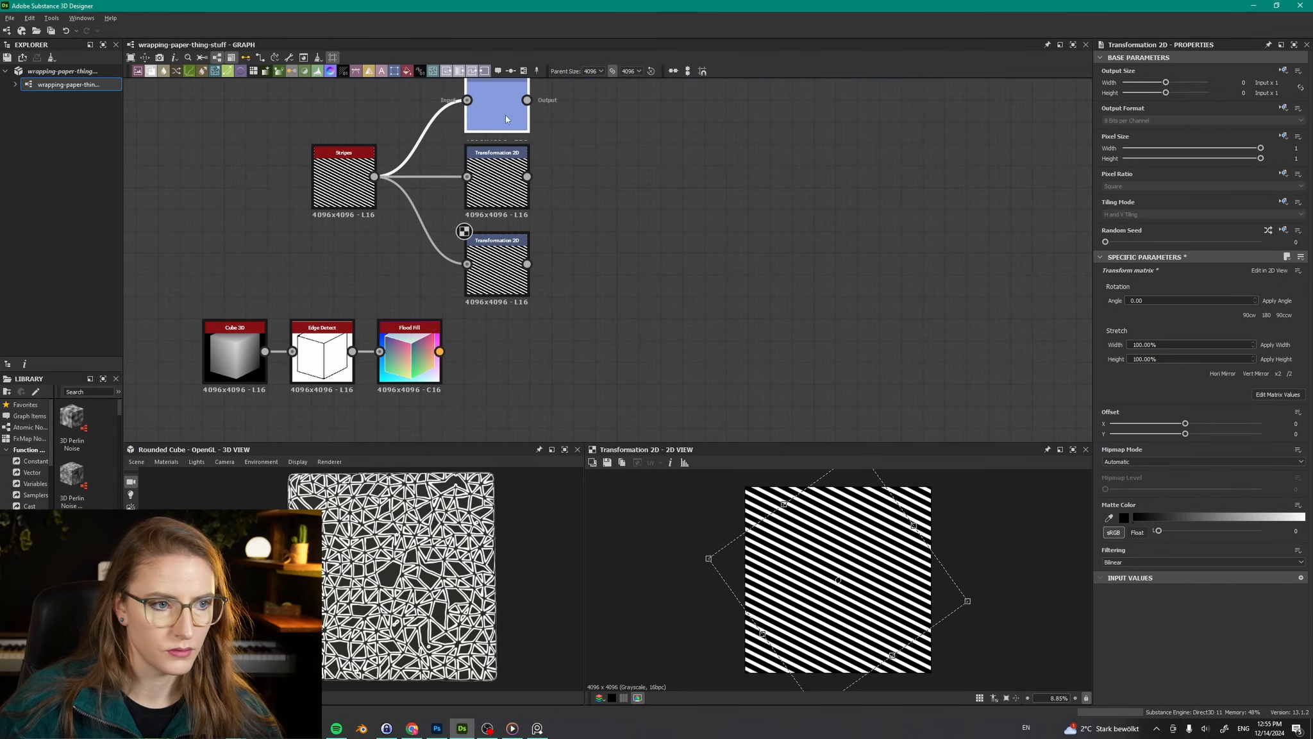
pyautogui.moveTo(991, 600); pyautogui.dragTo(994, 585)
pyautogui.doubleClick(497, 184)
pyautogui.moveTo(994, 513); pyautogui.dragTo(1002, 633)
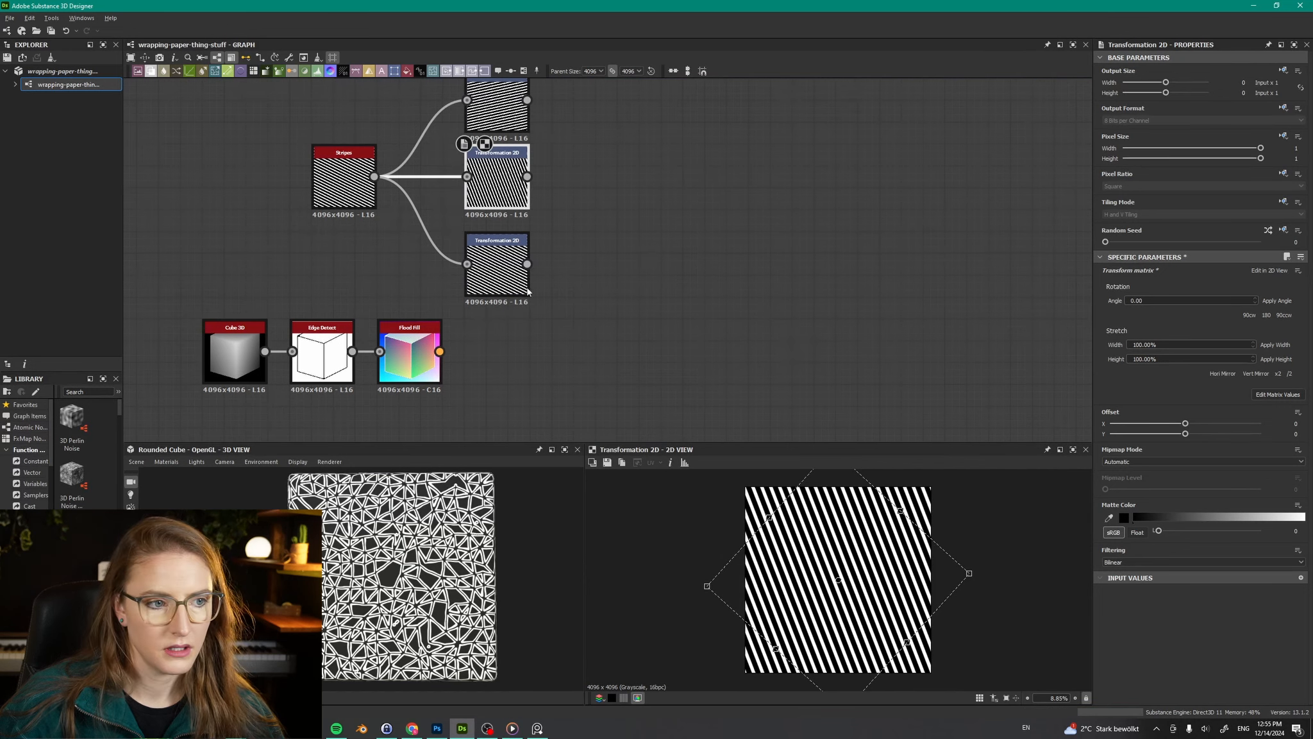
pyautogui.doubleClick(500, 272)
# Step: Move the Stripes node, the three Transformation 2D nodes and the cube chain down, away from the frame above
pyautogui.moveTo(580, 197); pyautogui.dragTo(573, 221, button='middle')
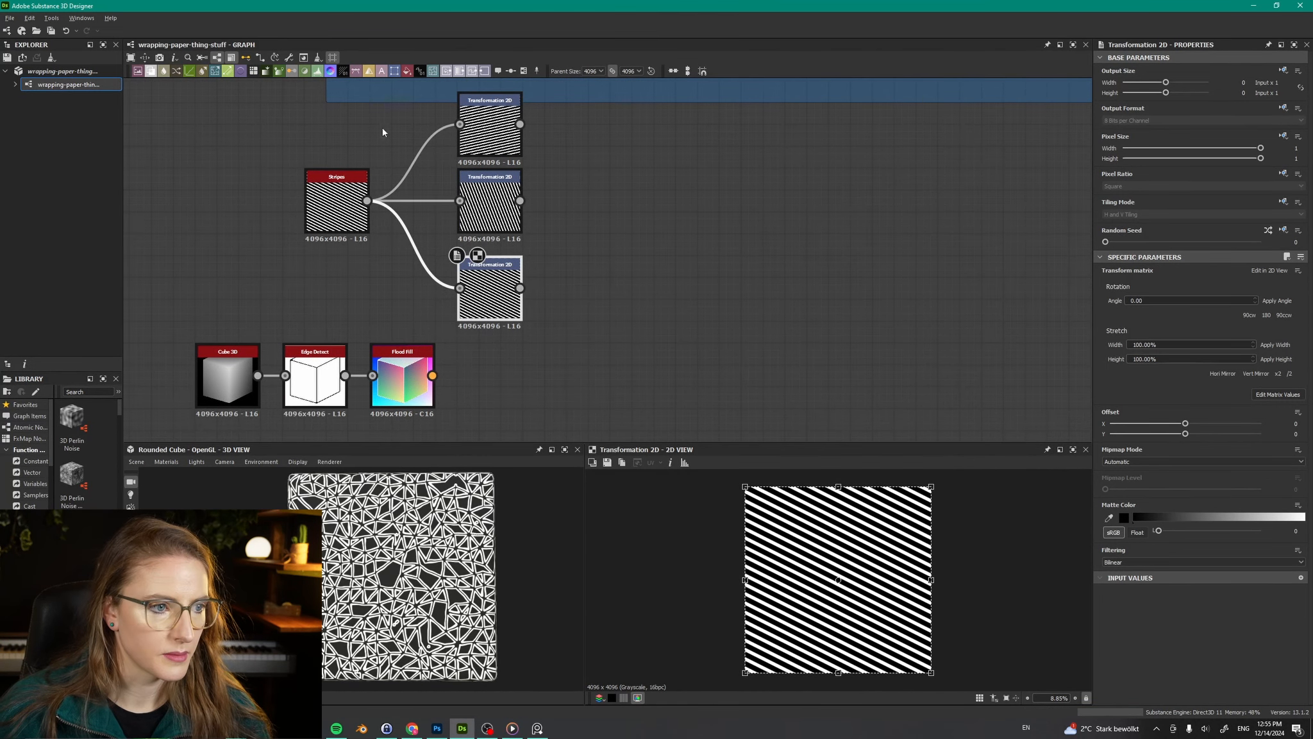
pyautogui.moveTo(331, 194); pyautogui.dragTo(332, 220)
pyautogui.moveTo(545, 112); pyautogui.dragTo(497, 297)
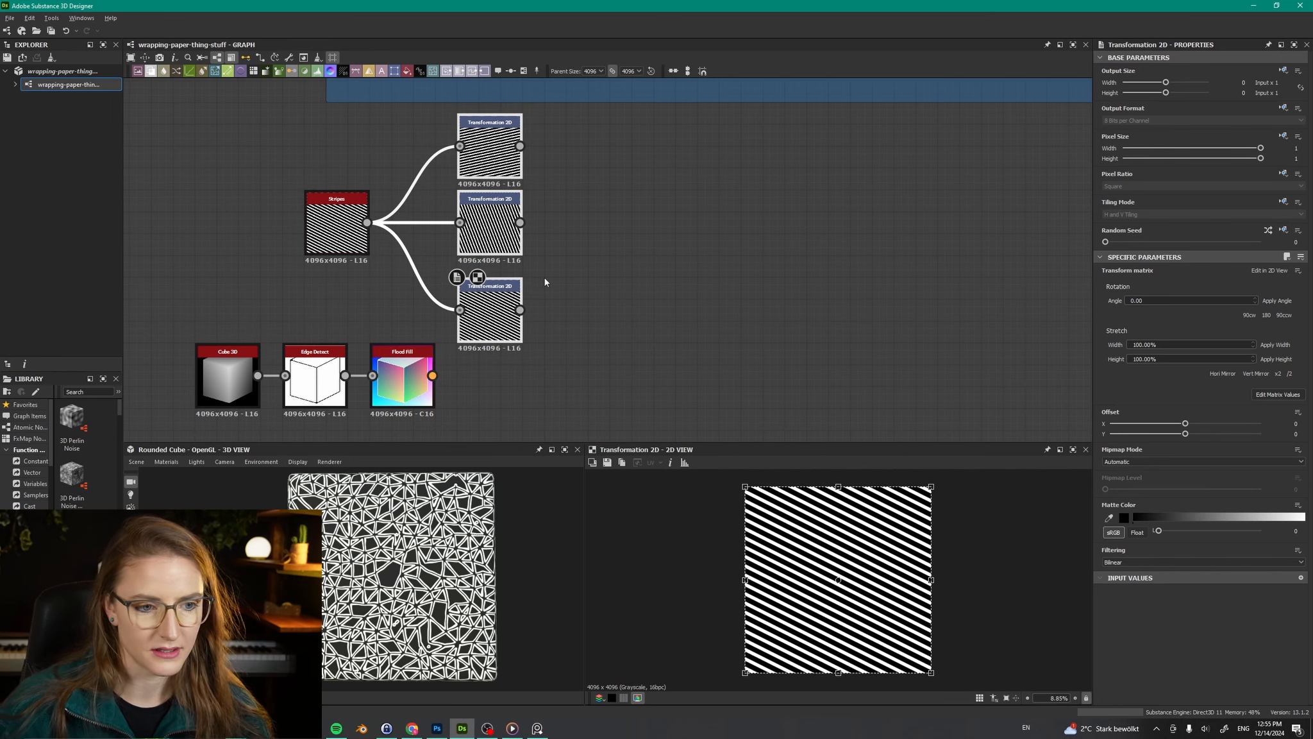
pyautogui.click(622, 267)
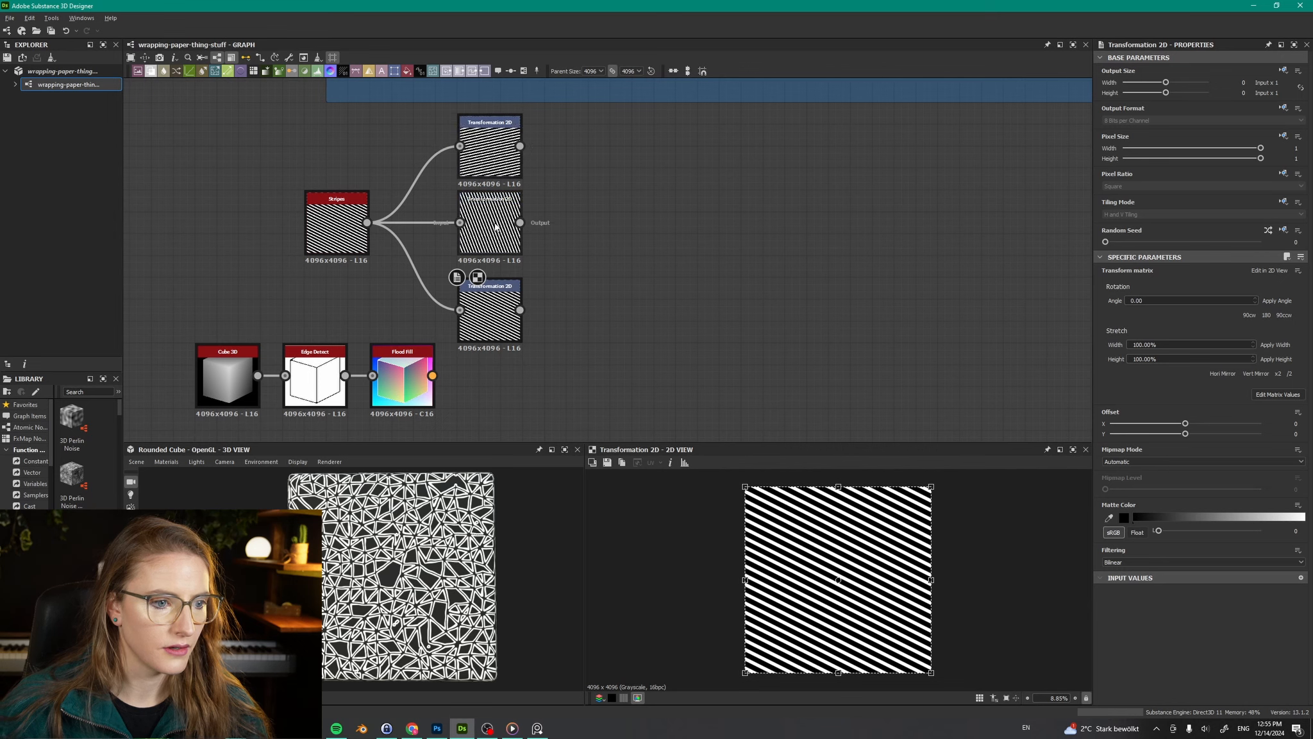
pyautogui.click(485, 322)
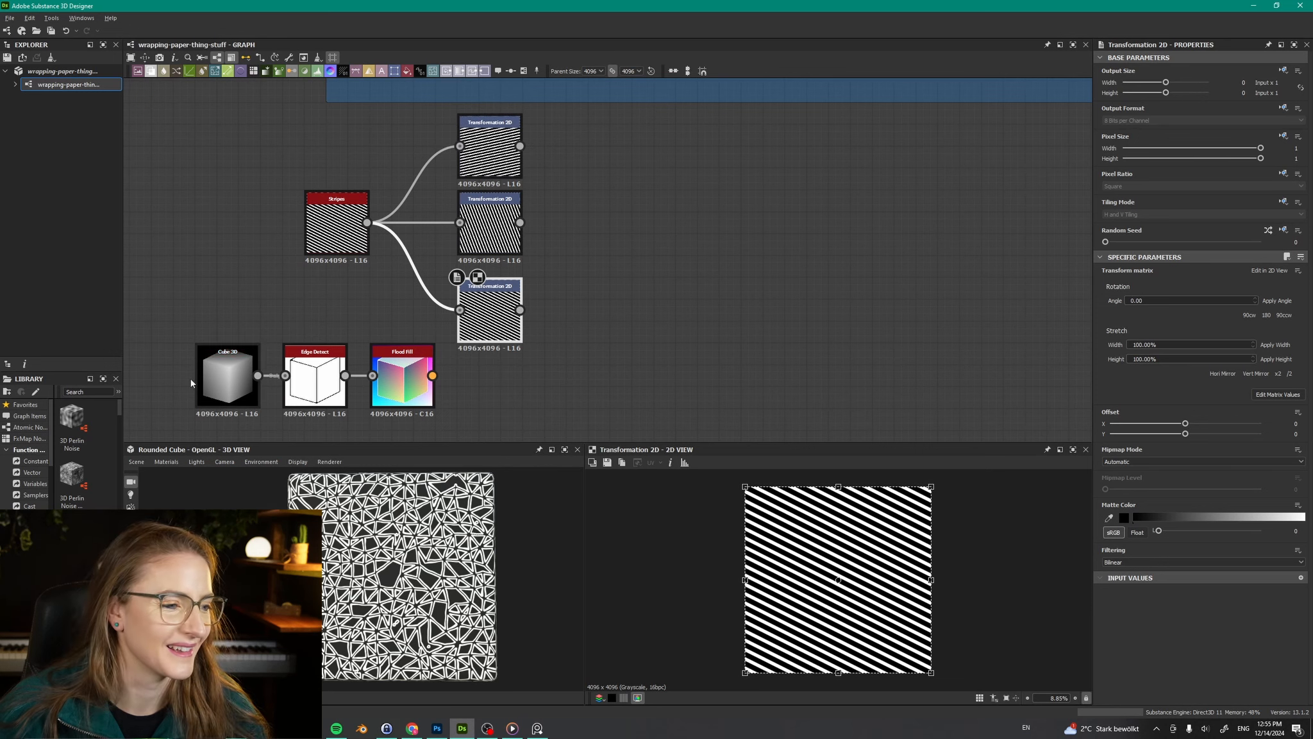
pyautogui.moveTo(180, 349); pyautogui.dragTo(408, 406)
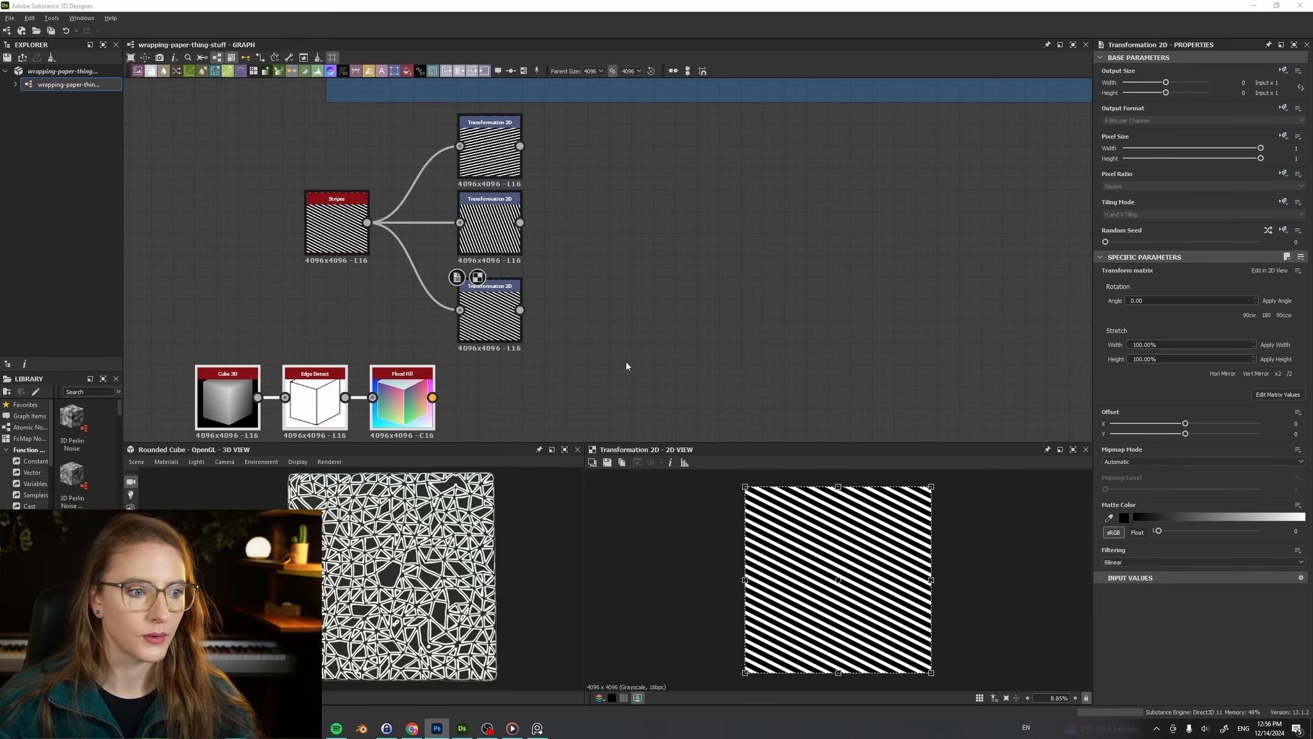
# Step: Add a Flood Fill Mapper Grayscale node fed by the Flood Fill output and place it beyond the Transformation 2D nodes
pyautogui.scroll(-1, 631, 341)
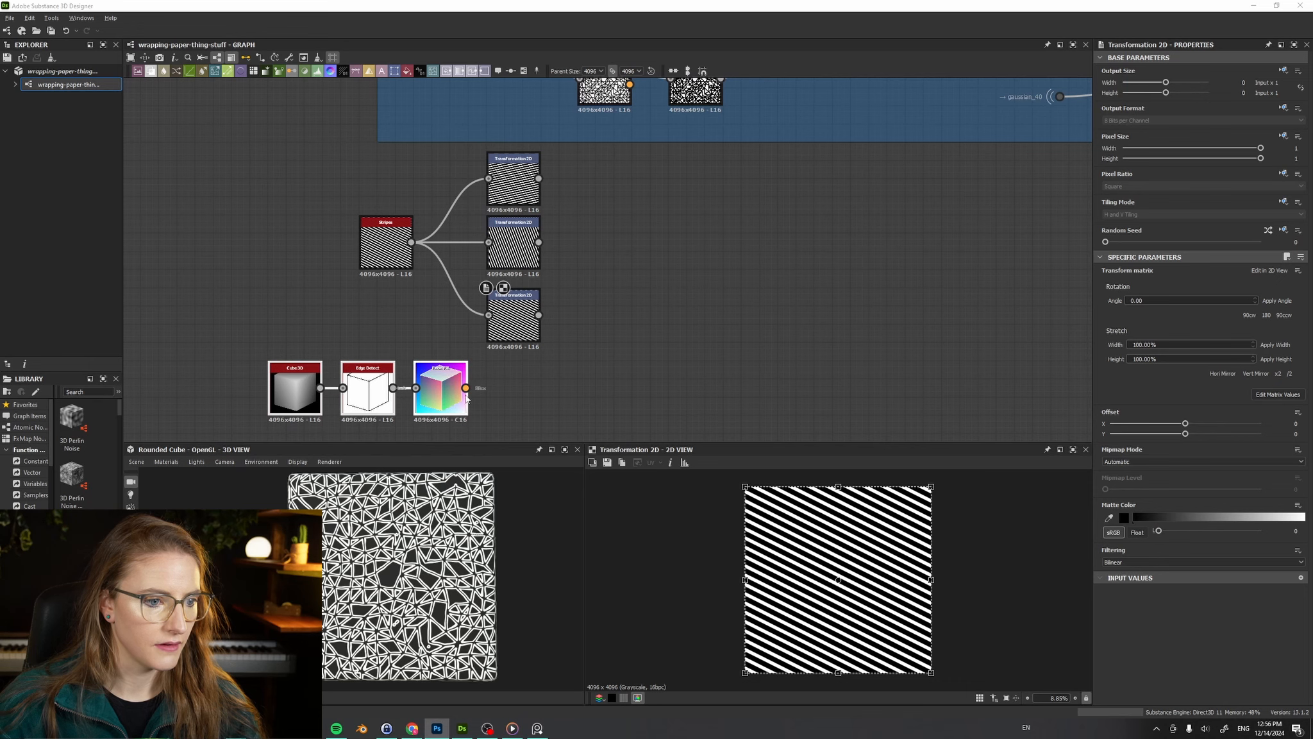
pyautogui.moveTo(466, 388); pyautogui.dragTo(620, 388)
pyautogui.write('floo')
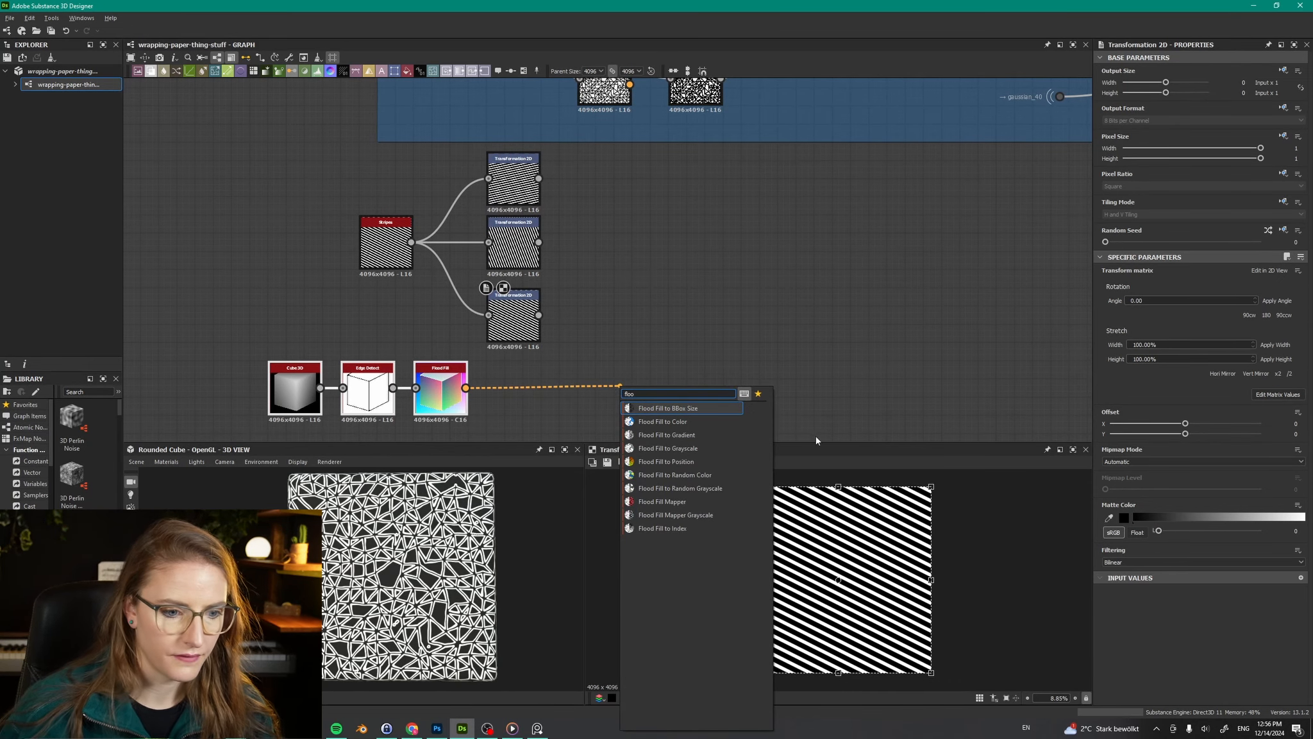
pyautogui.click(691, 514)
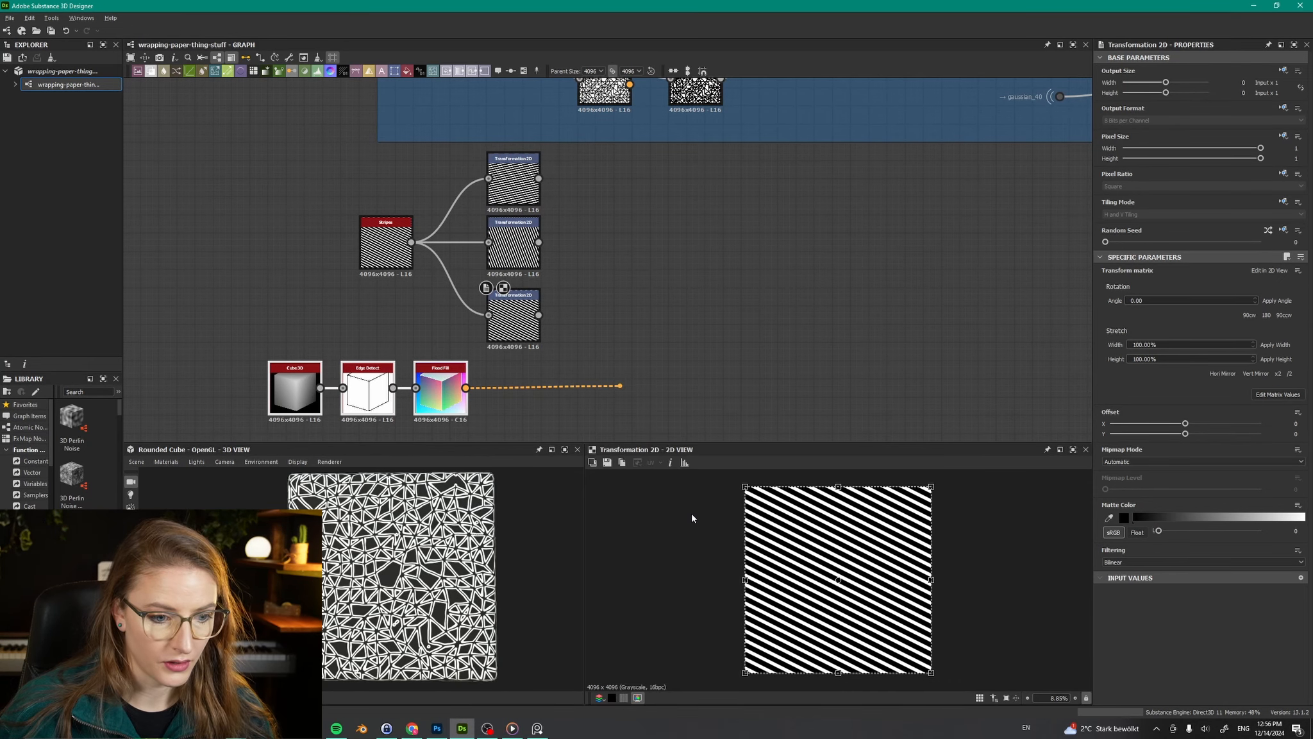
pyautogui.moveTo(647, 394); pyautogui.dragTo(684, 389)
pyautogui.moveTo(684, 389); pyautogui.dragTo(693, 350, button='middle')
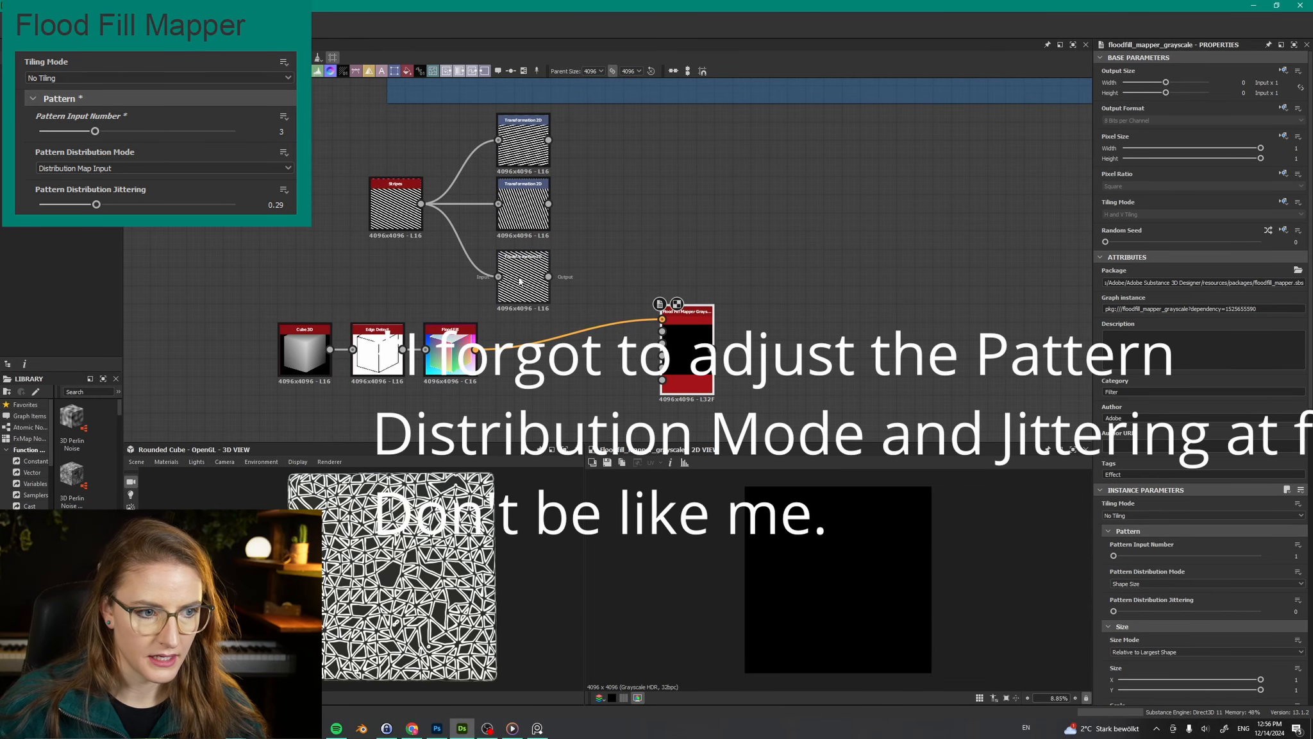
# Step: Set the mapper's Pattern Input Number to 3 and connect the three Transformation 2D outputs to its pattern inputs in order
pyautogui.scroll(-1, 1132, 487)
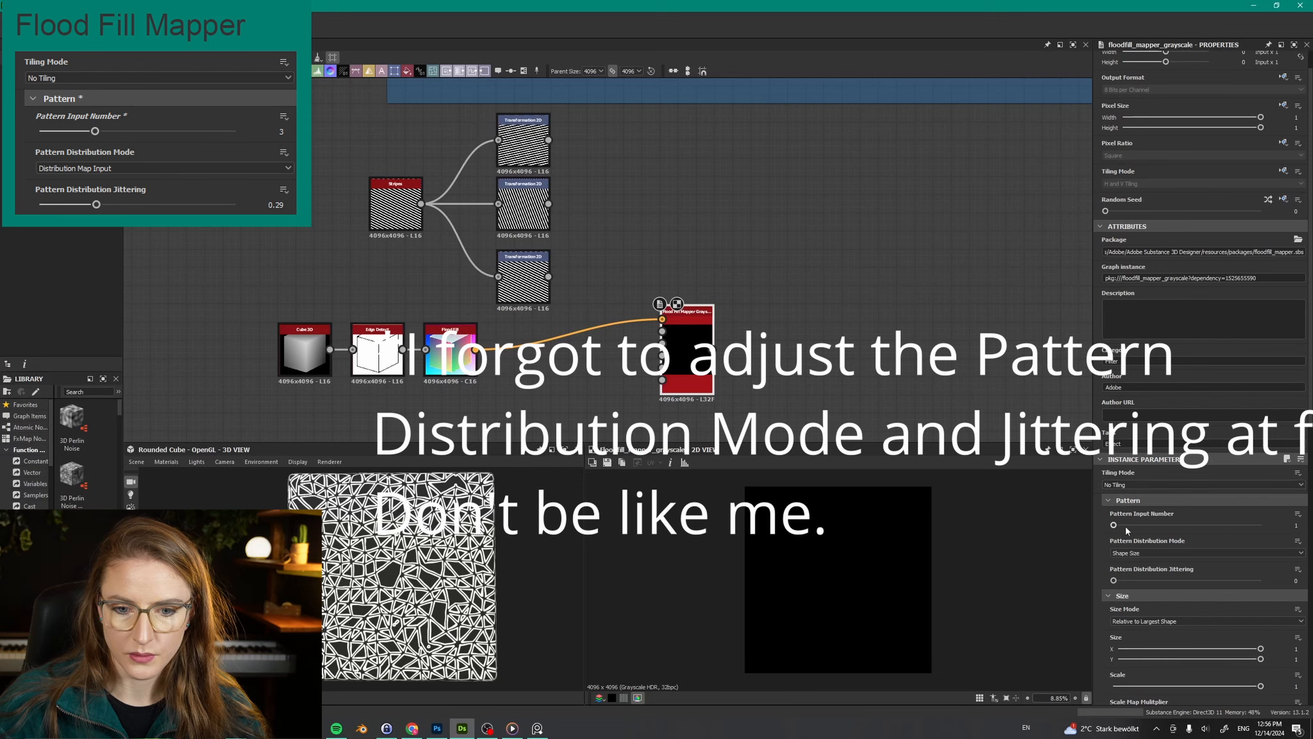
pyautogui.moveTo(1114, 524); pyautogui.dragTo(1155, 526)
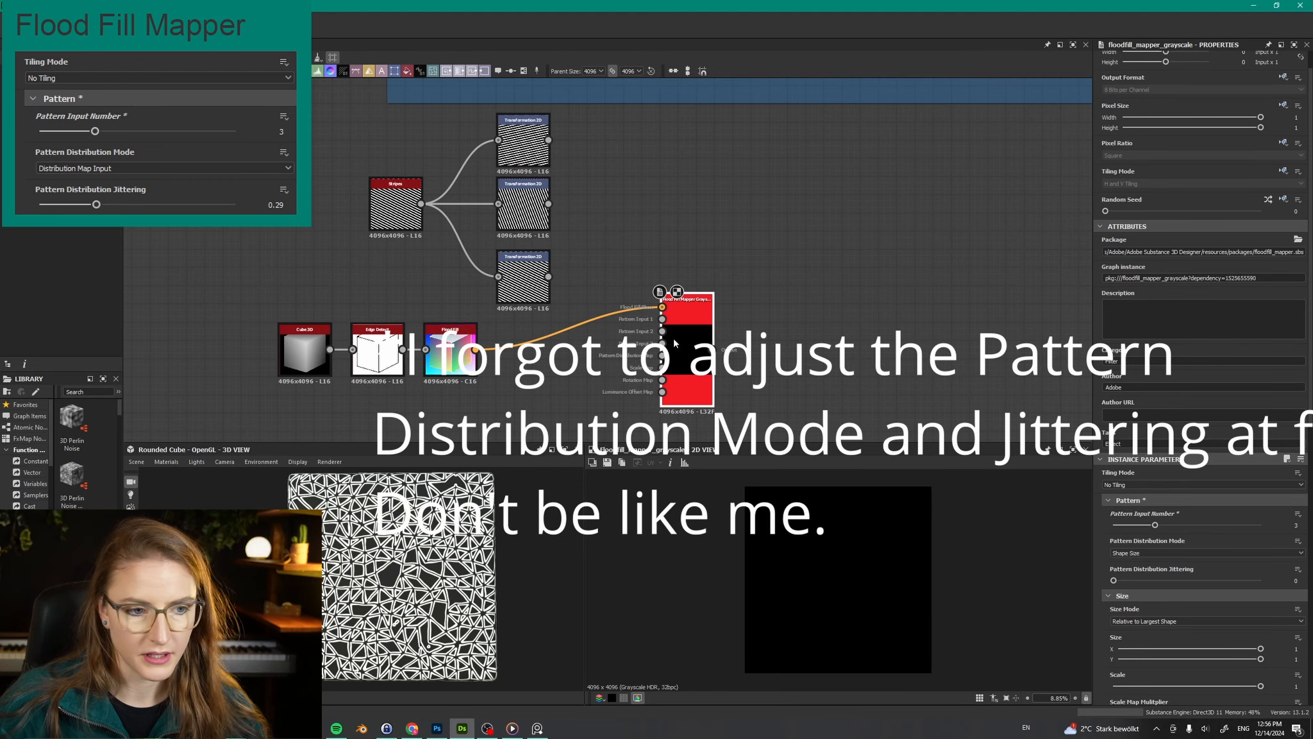
pyautogui.moveTo(663, 319); pyautogui.dragTo(552, 146)
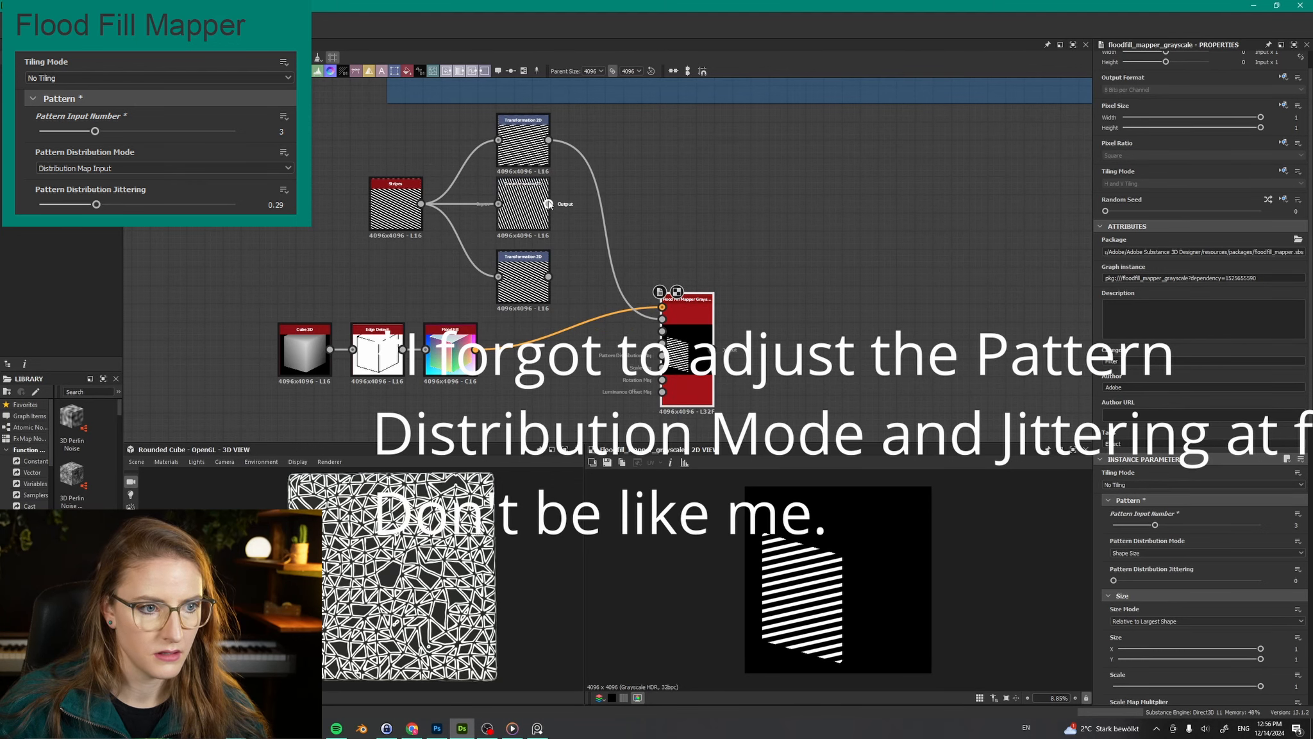
pyautogui.moveTo(548, 204); pyautogui.dragTo(663, 331)
pyautogui.moveTo(548, 277); pyautogui.dragTo(745, 293)
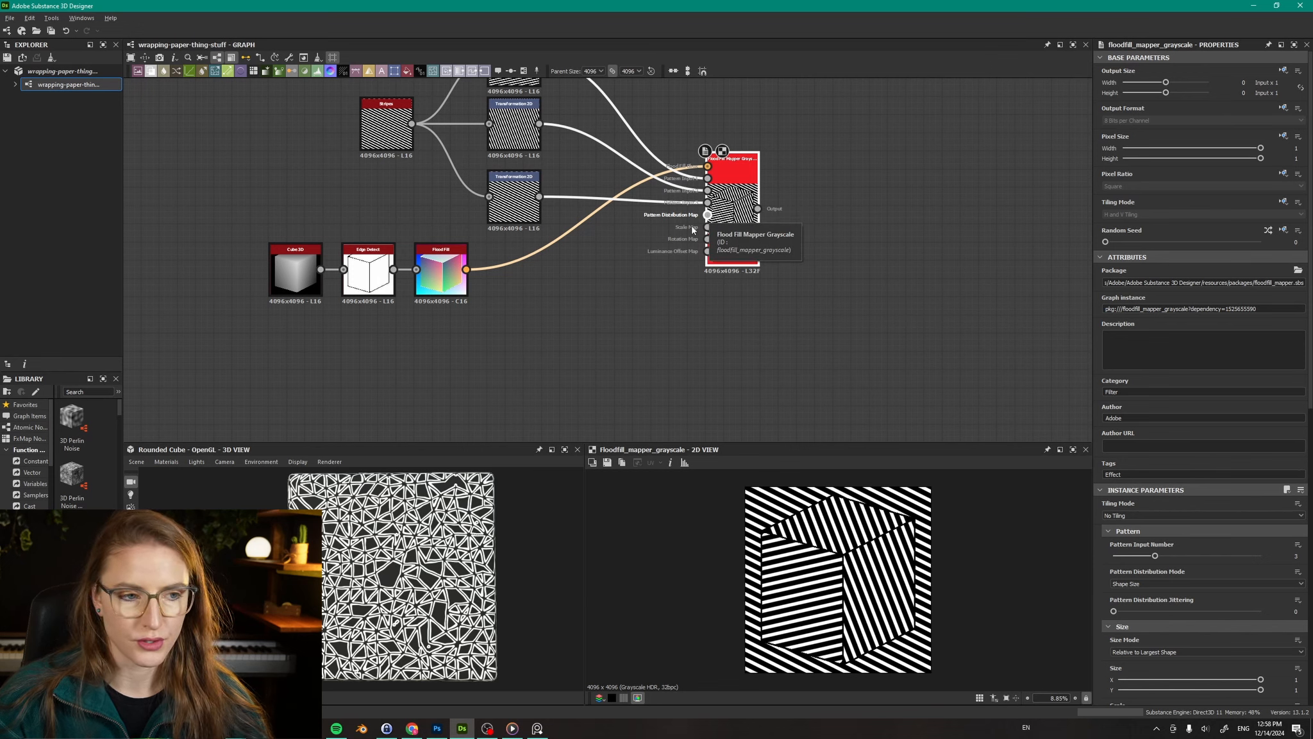
# Step: Add a Flood Fill to Grayscale node below the mapper, fed by the Flood Fill output
pyautogui.moveTo(466, 270); pyautogui.dragTo(540, 345)
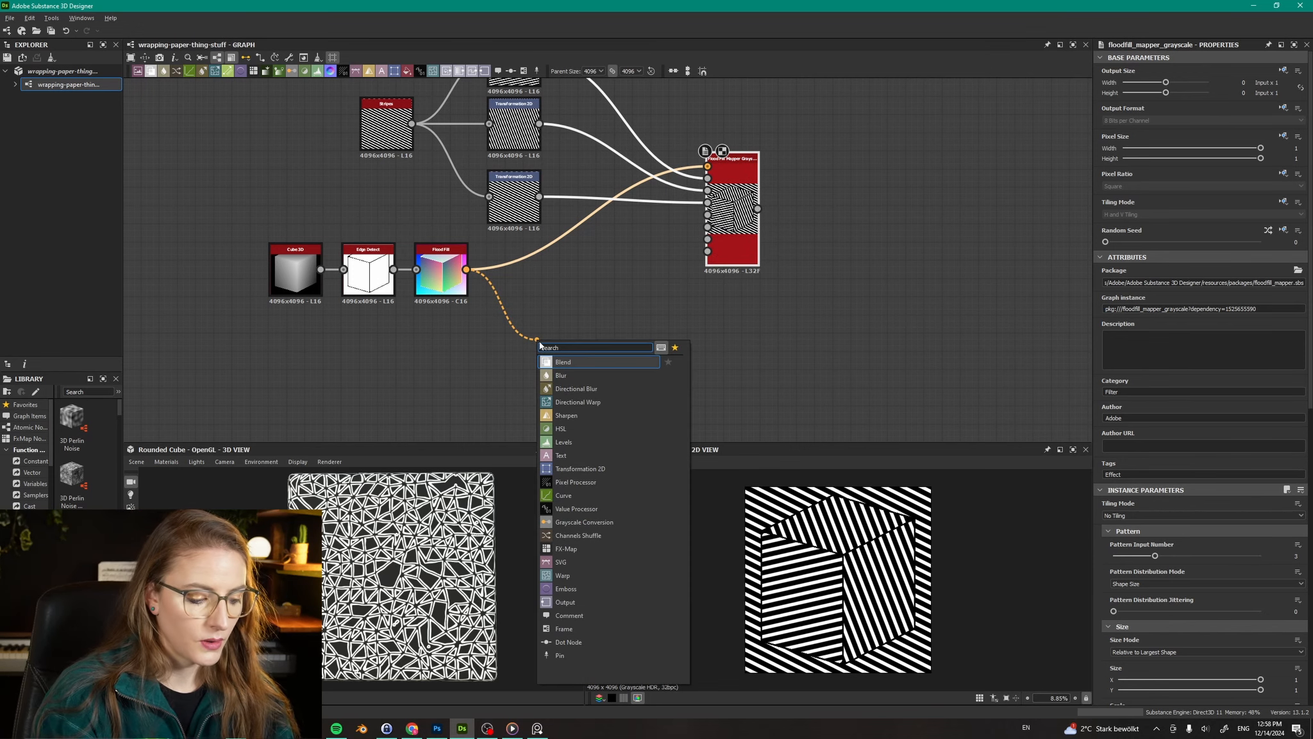
pyautogui.write('floo')
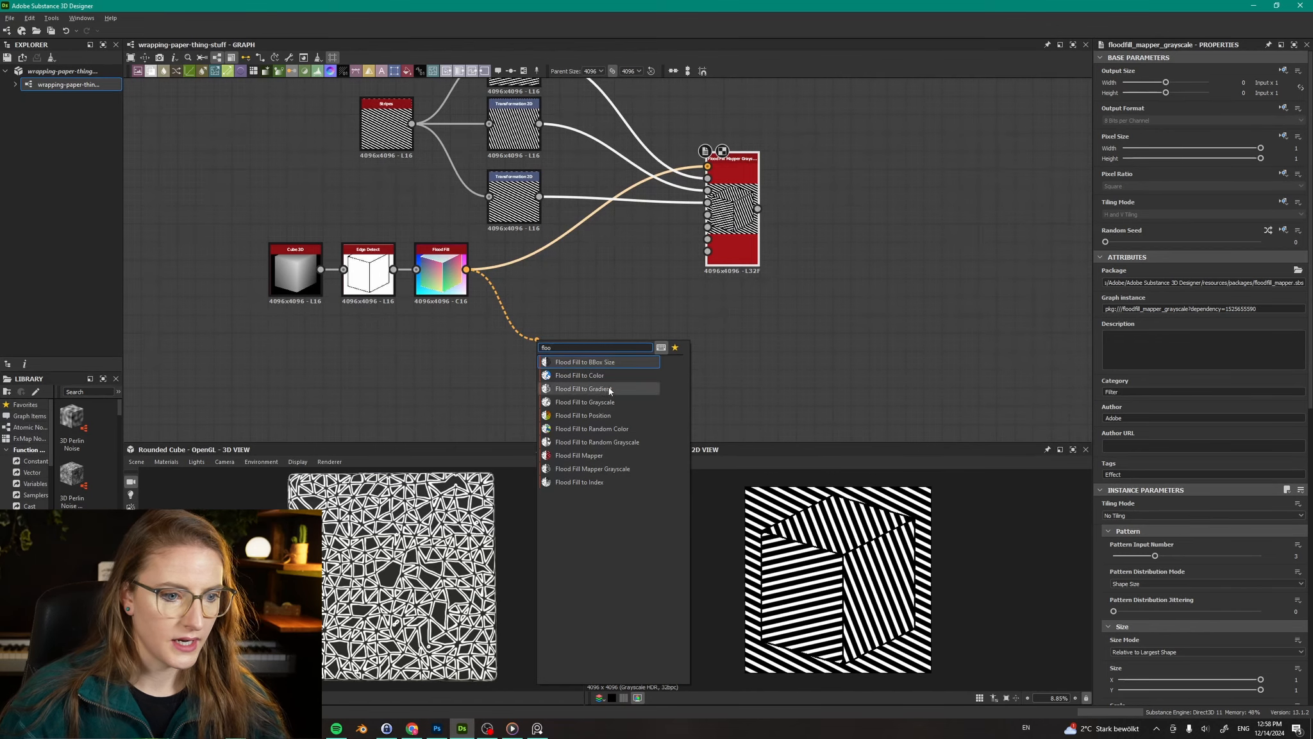
pyautogui.click(585, 402)
pyautogui.scroll(2, 766, 306)
pyautogui.moveTo(767, 305); pyautogui.dragTo(778, 308, button='middle')
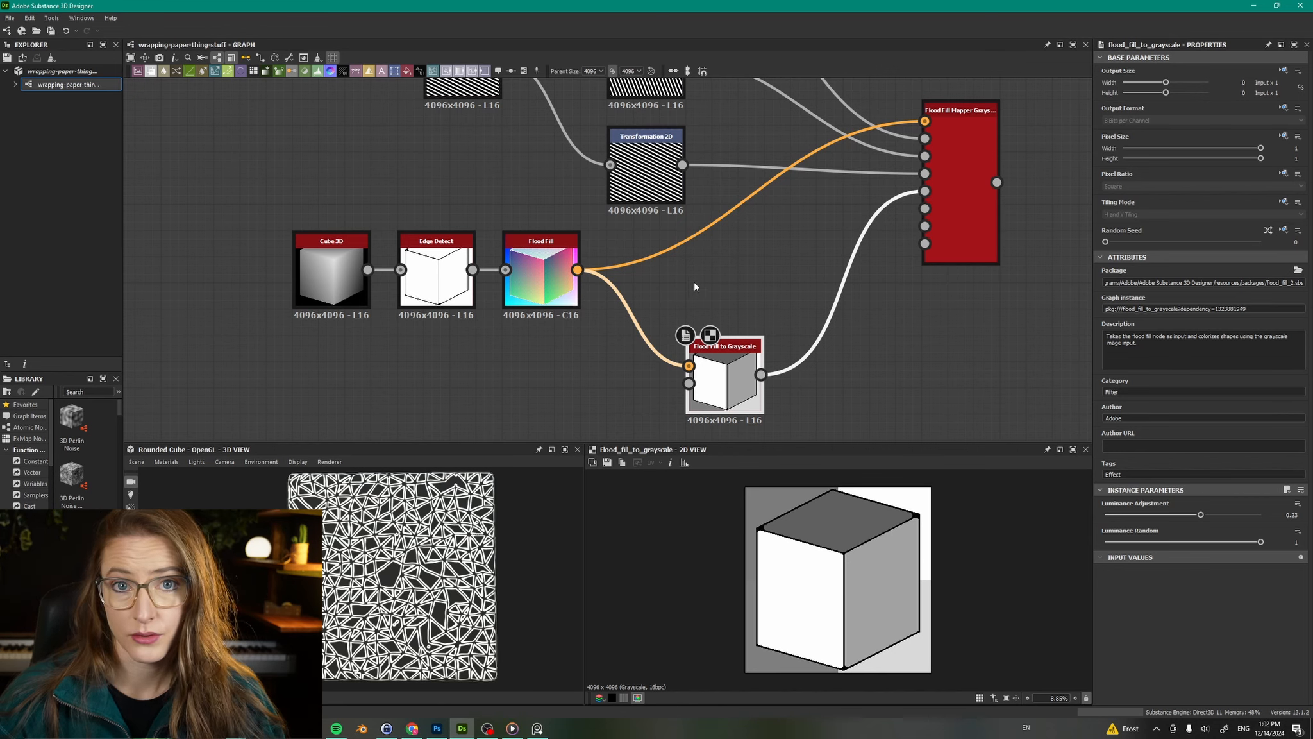
# Step: Examine the outputs and parameters of the Cube 3D and Flood Fill to Grayscale nodes, and select the Flood Fill Mapper Grayscale node
pyautogui.doubleClick(332, 273)
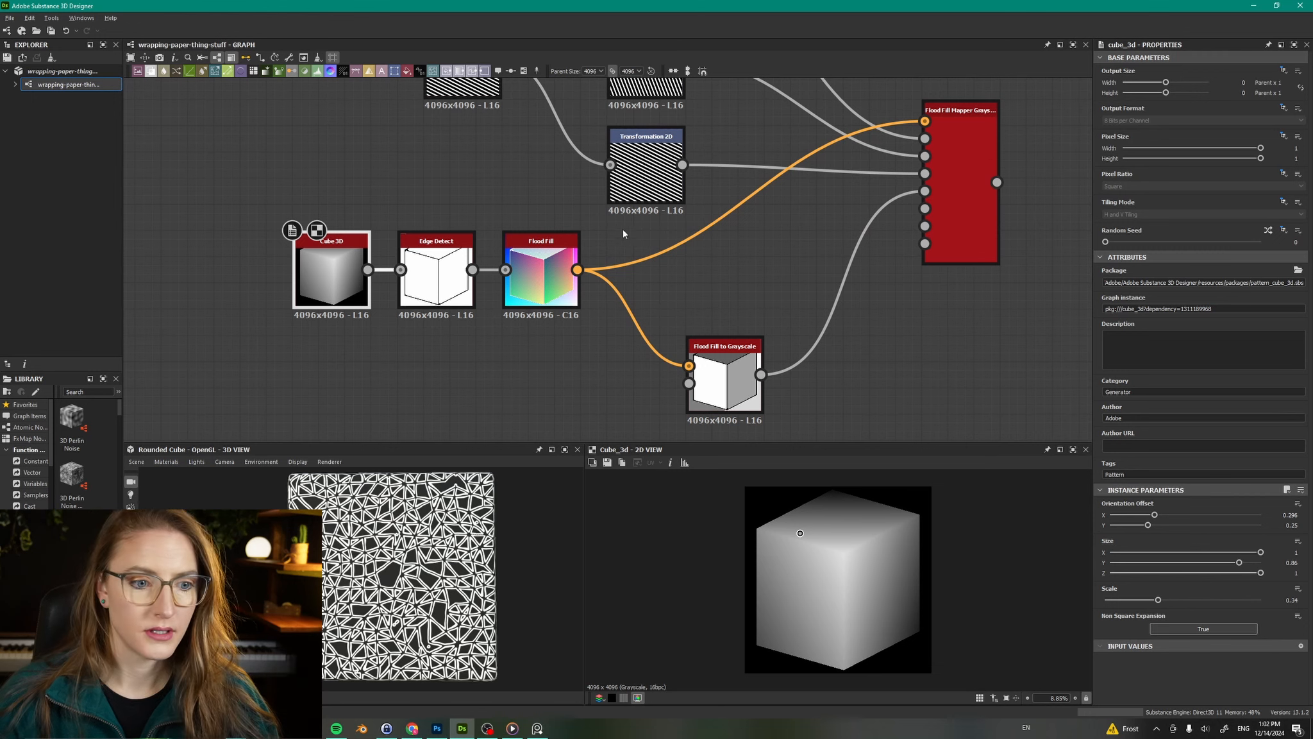
pyautogui.doubleClick(731, 373)
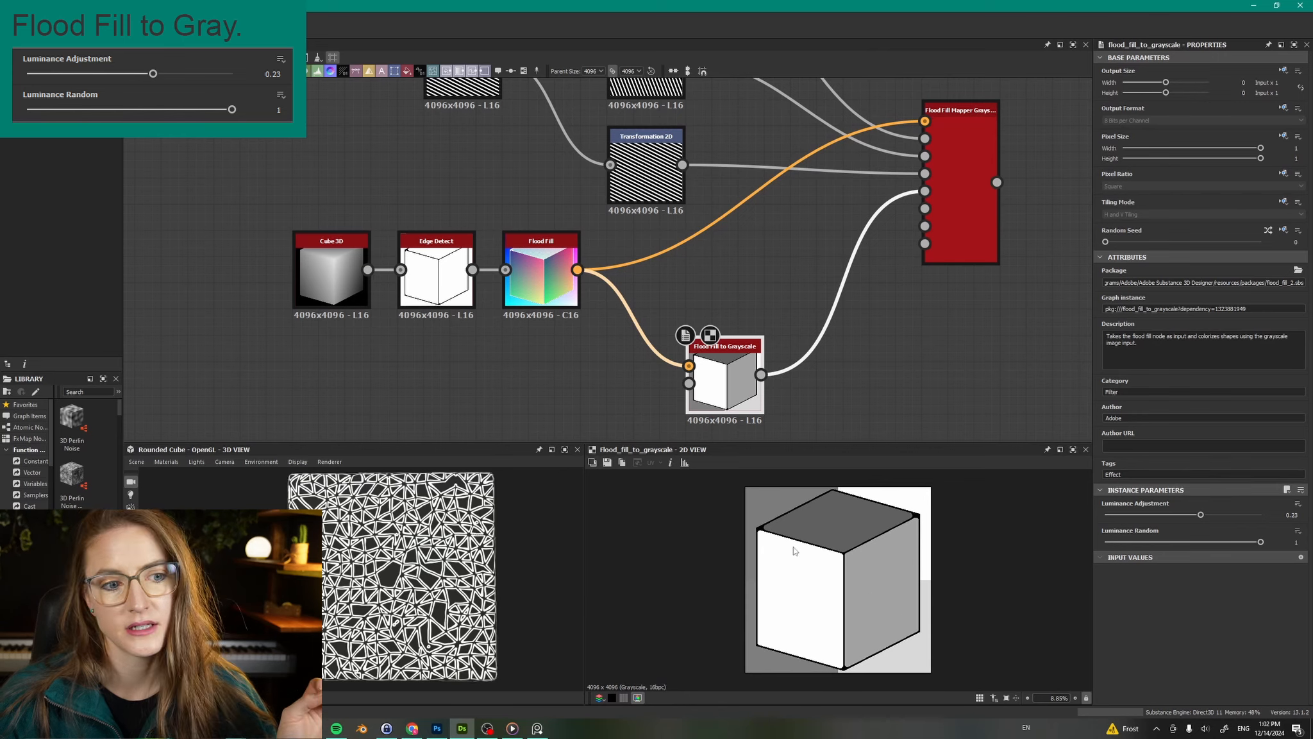
pyautogui.click(966, 219)
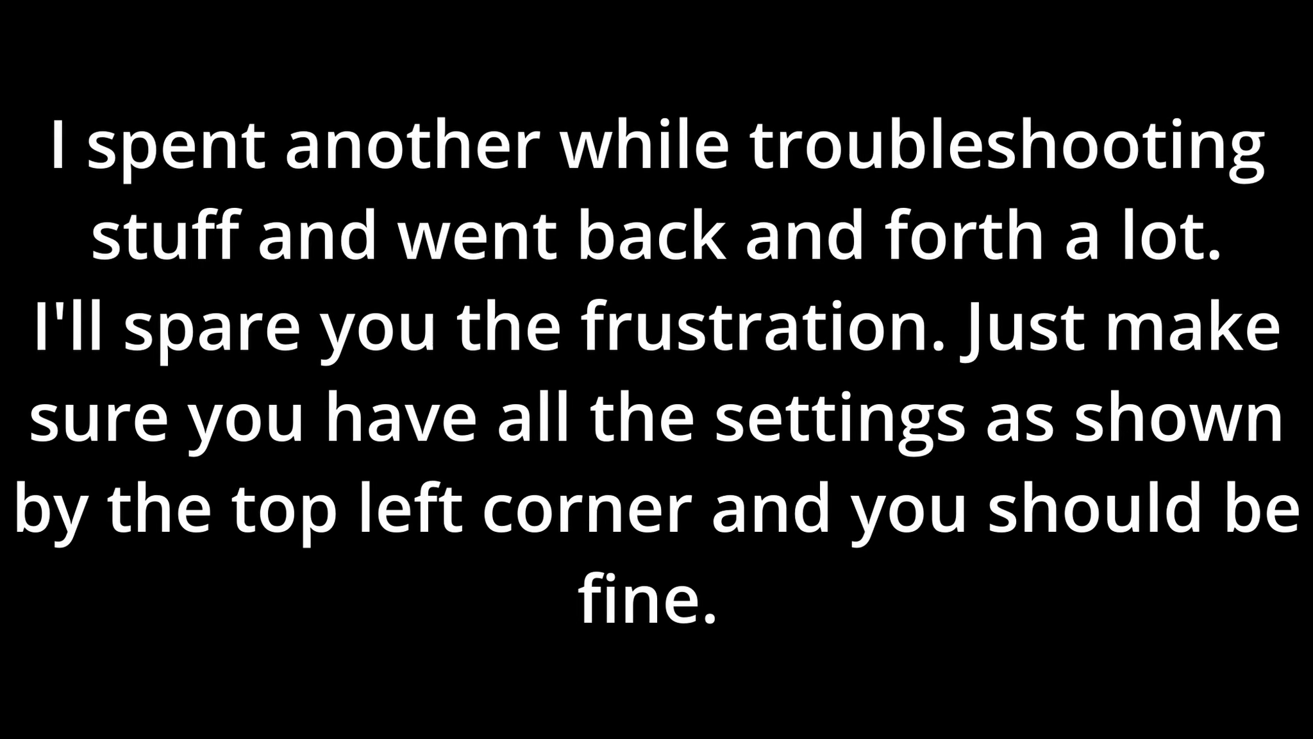
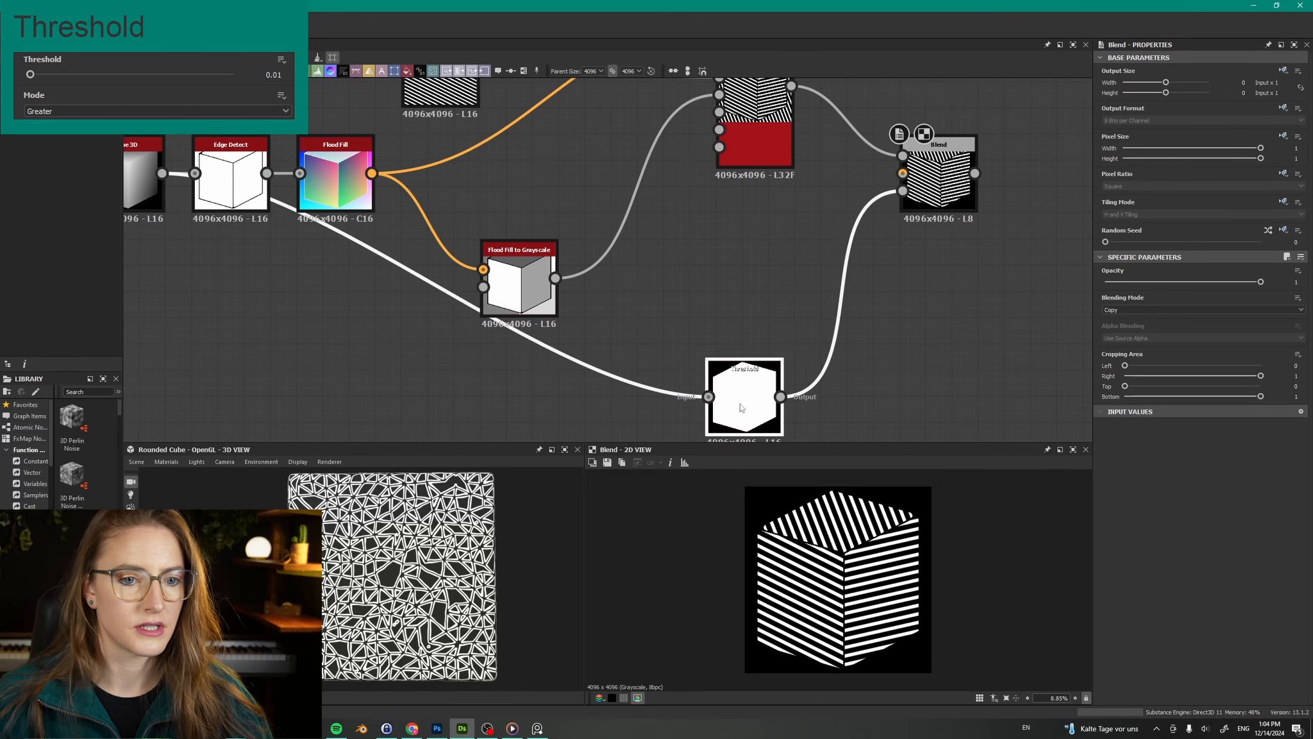
# Step: Add a Shape Mapper node fed by the Blend output and place it beyond the Blend node
pyautogui.moveTo(817, 231); pyautogui.dragTo(598, 339, button='middle')
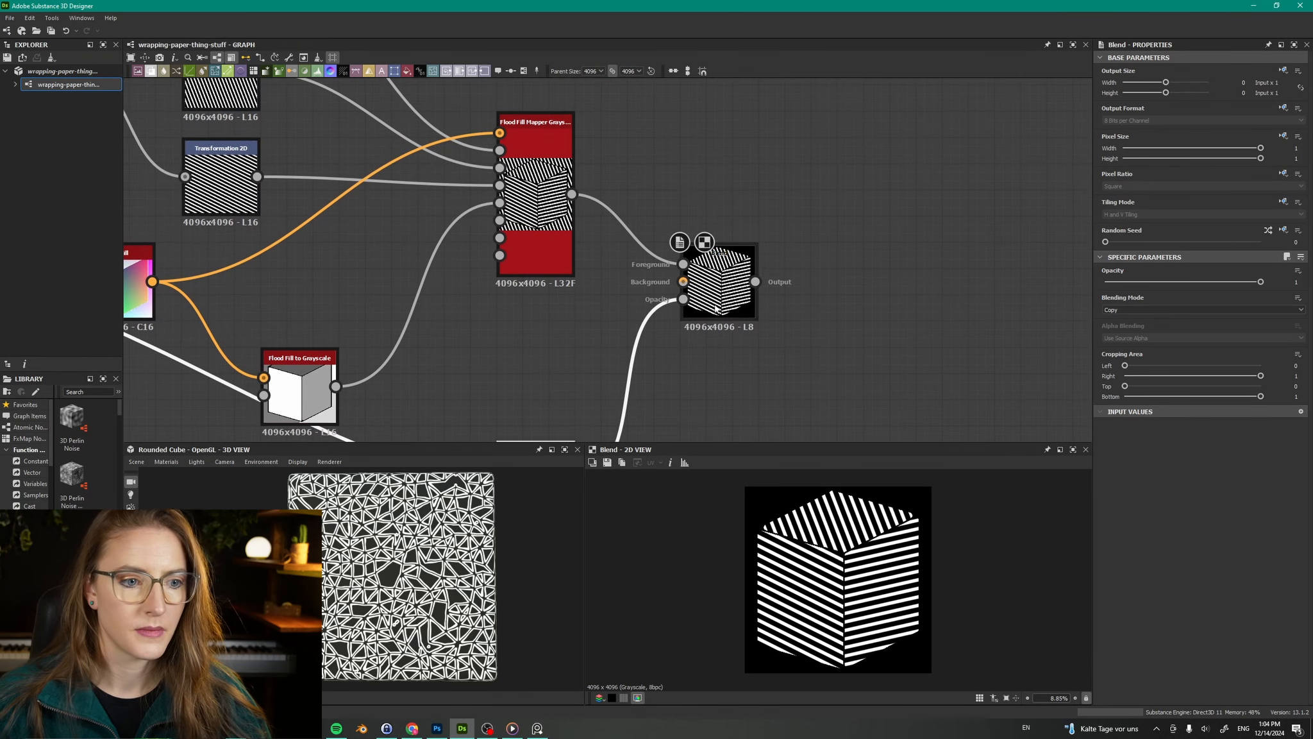
pyautogui.moveTo(724, 282); pyautogui.dragTo(724, 256)
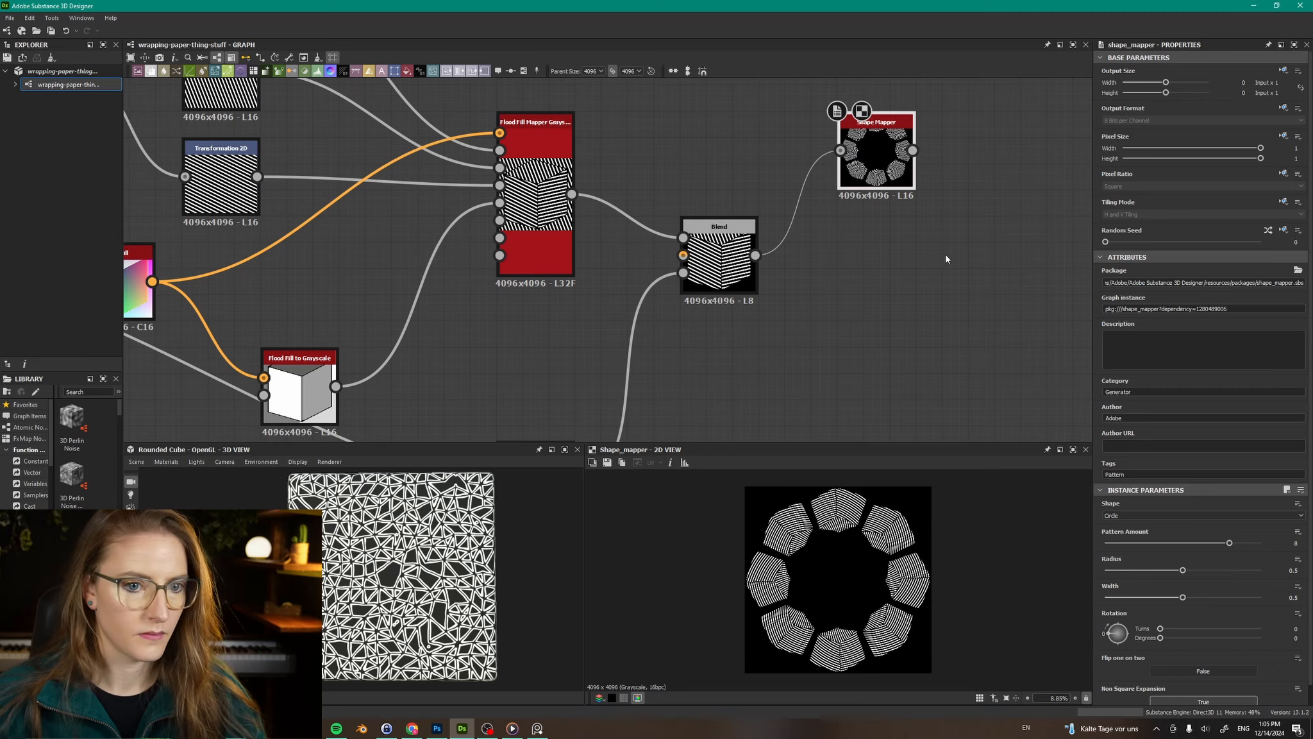
pyautogui.moveTo(943, 255); pyautogui.dragTo(688, 295, button='middle')
pyautogui.moveTo(624, 194); pyautogui.dragTo(624, 179)
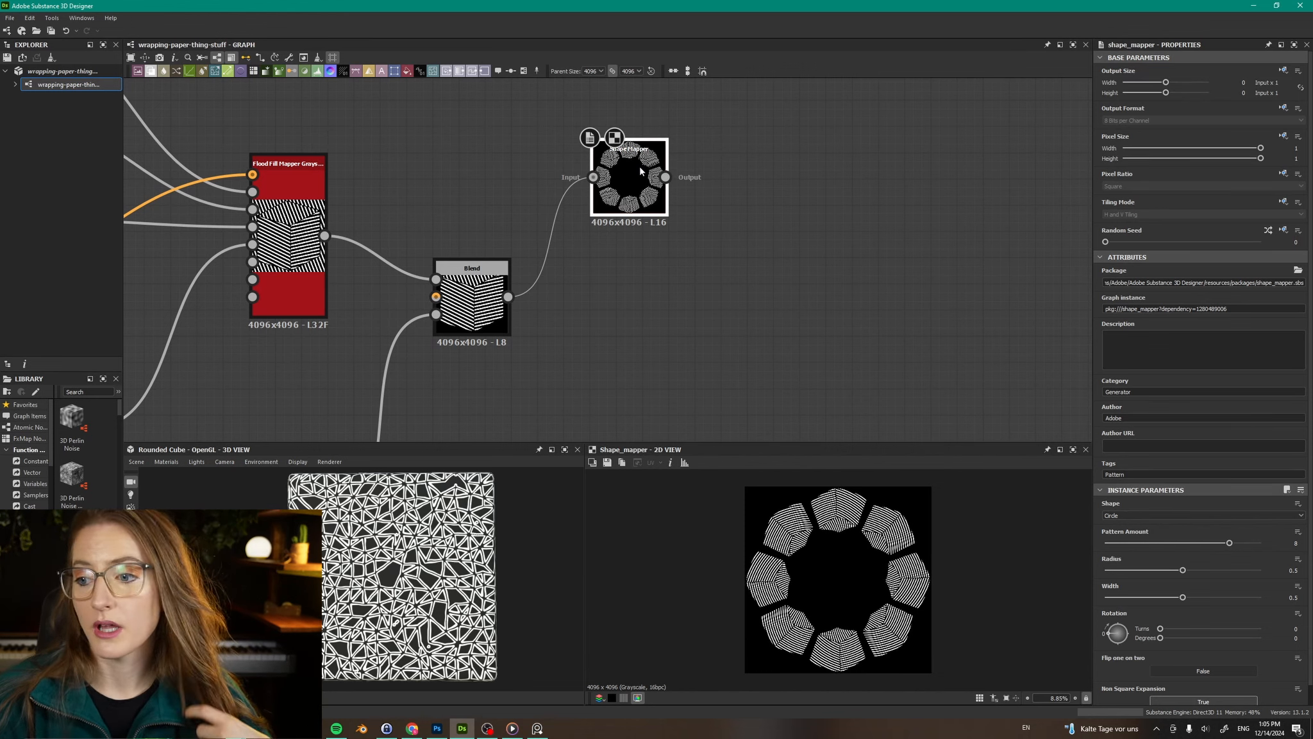
# Step: Set the Shape Mapper's Radius to 1 and Width to 1
pyautogui.scroll(-1, 1236, 617)
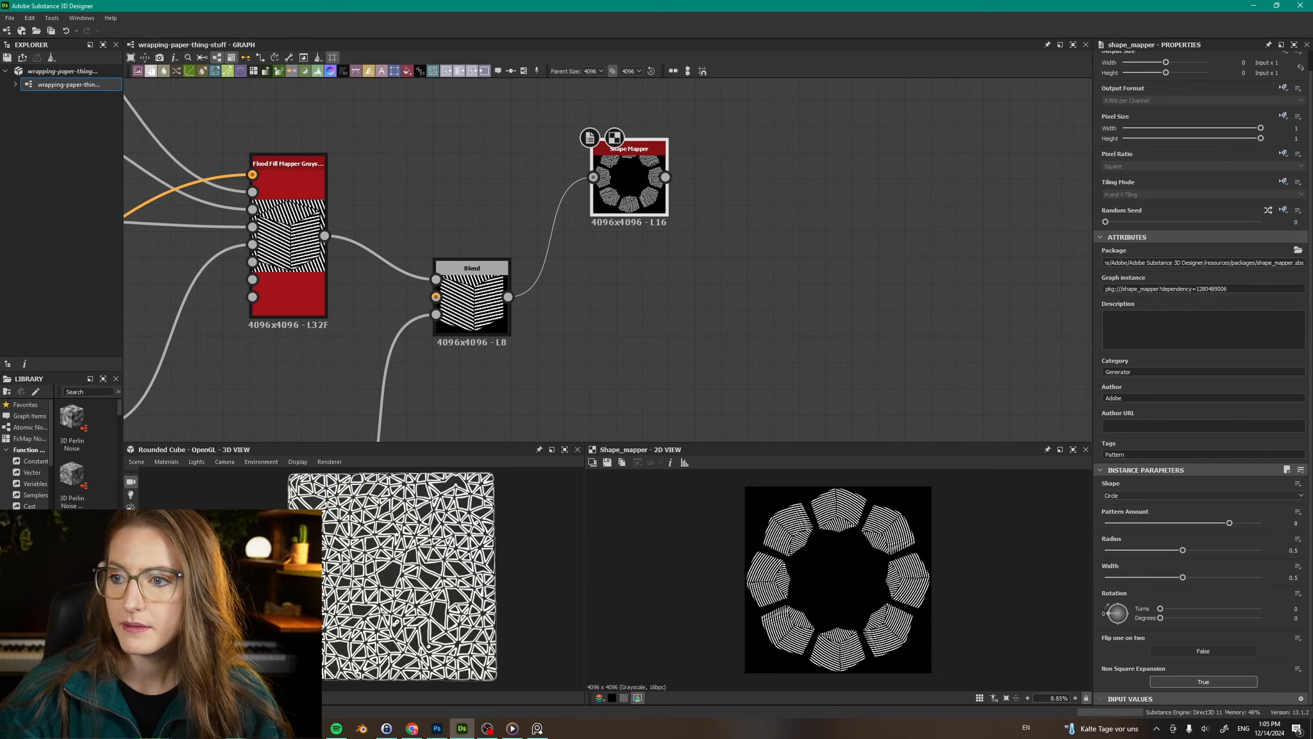
pyautogui.hotkey('alt', 'Tab')
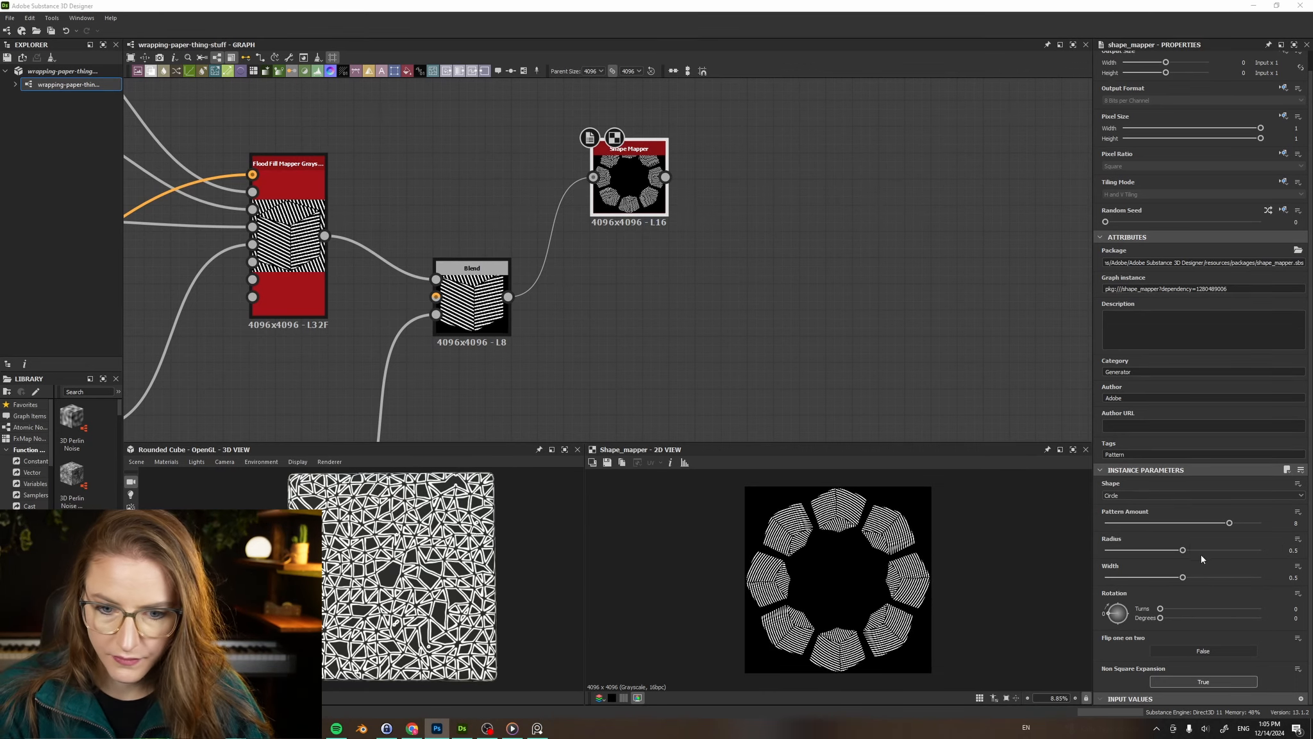
pyautogui.moveTo(1187, 551); pyautogui.dragTo(1261, 550)
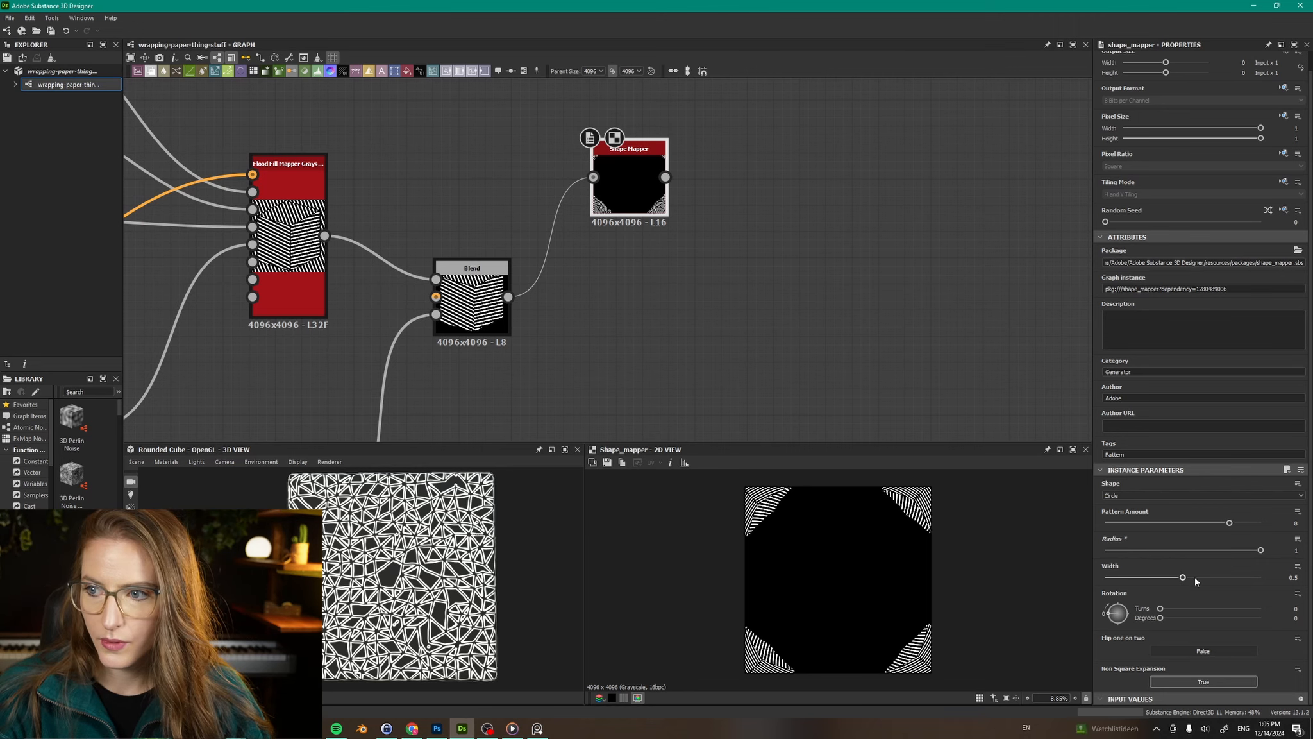
pyautogui.moveTo(1196, 581); pyautogui.dragTo(1261, 577)
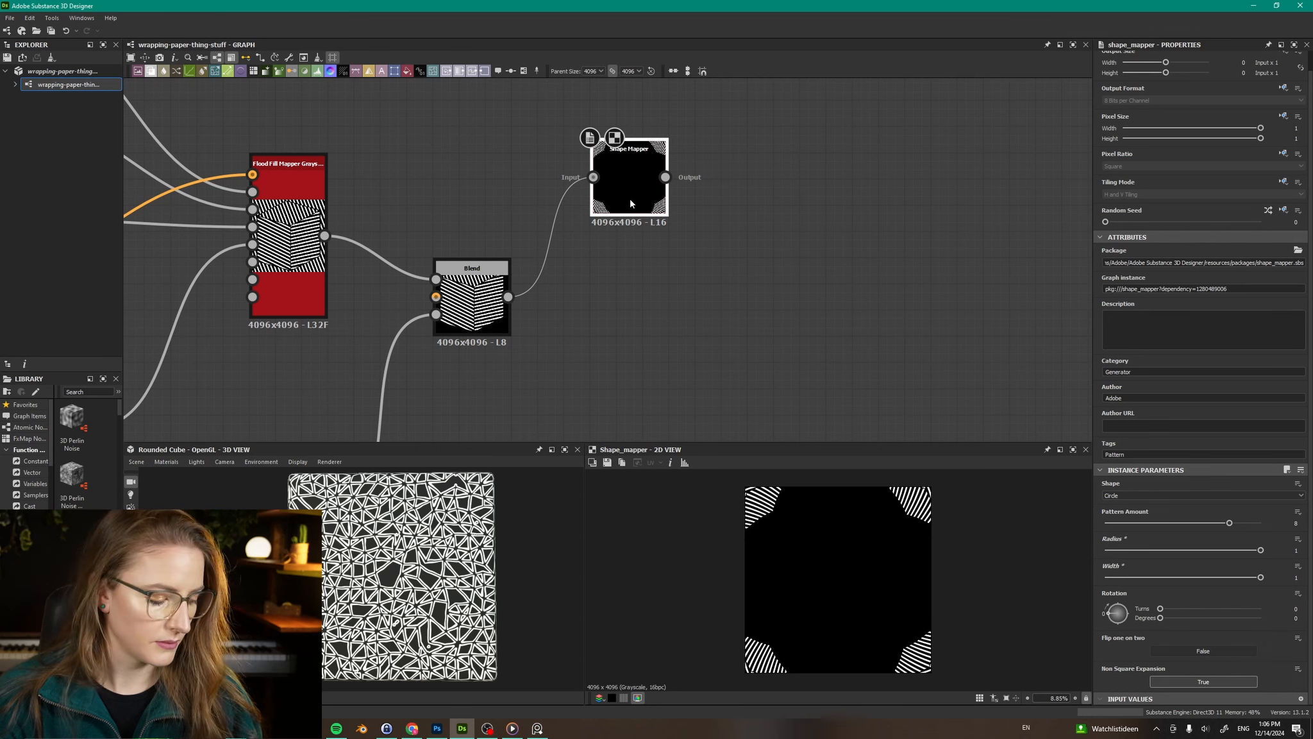
# Step: Duplicate the Shape Mapper with its Blend connection, place the copy directly below the original and preview it
pyautogui.hotkey('ctrl', 'd')
pyautogui.moveTo(632, 204); pyautogui.dragTo(638, 248)
pyautogui.doubleClick(638, 249)
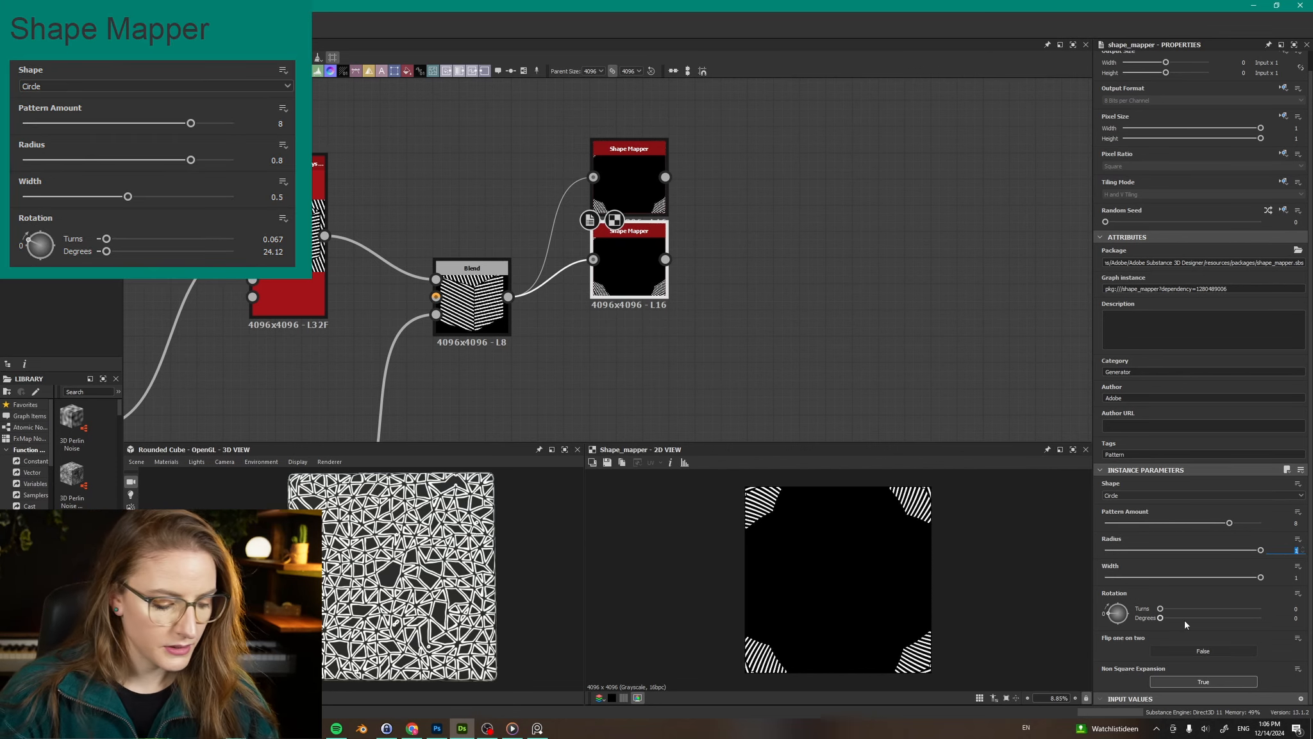
# Step: Set the second Shape Mapper's Radius to 0.8, Width to 0.5 and Rotation to 0.067 turns
pyautogui.write('0.8')
pyautogui.press('Return')
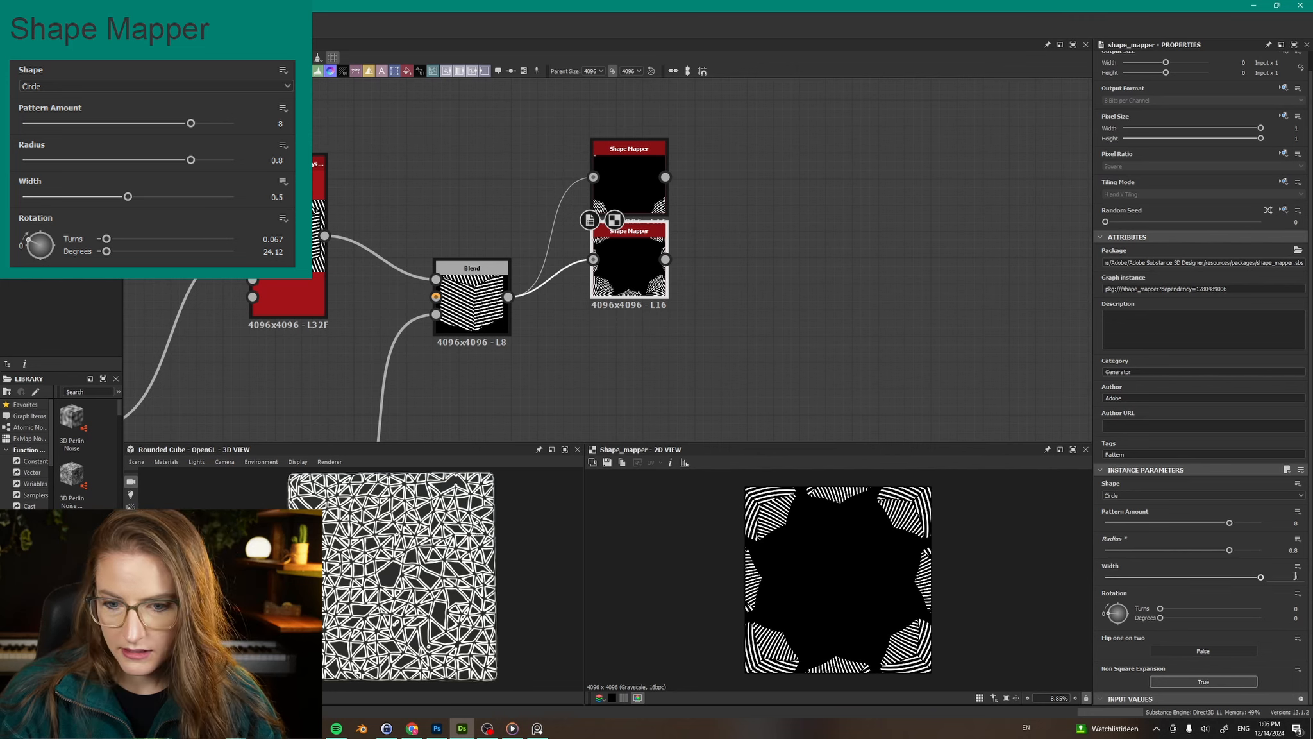
pyautogui.doubleClick(1295, 576)
pyautogui.write('0.')
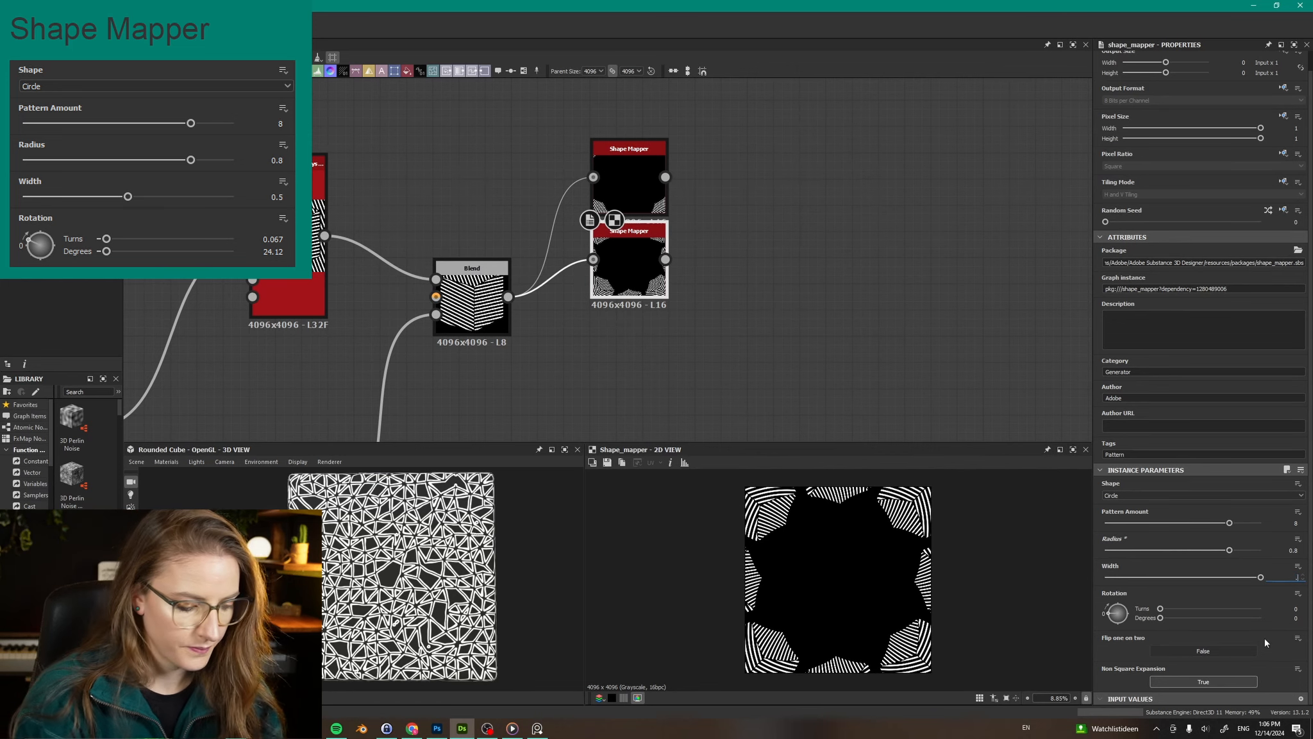
pyautogui.write('5')
pyautogui.press('Return')
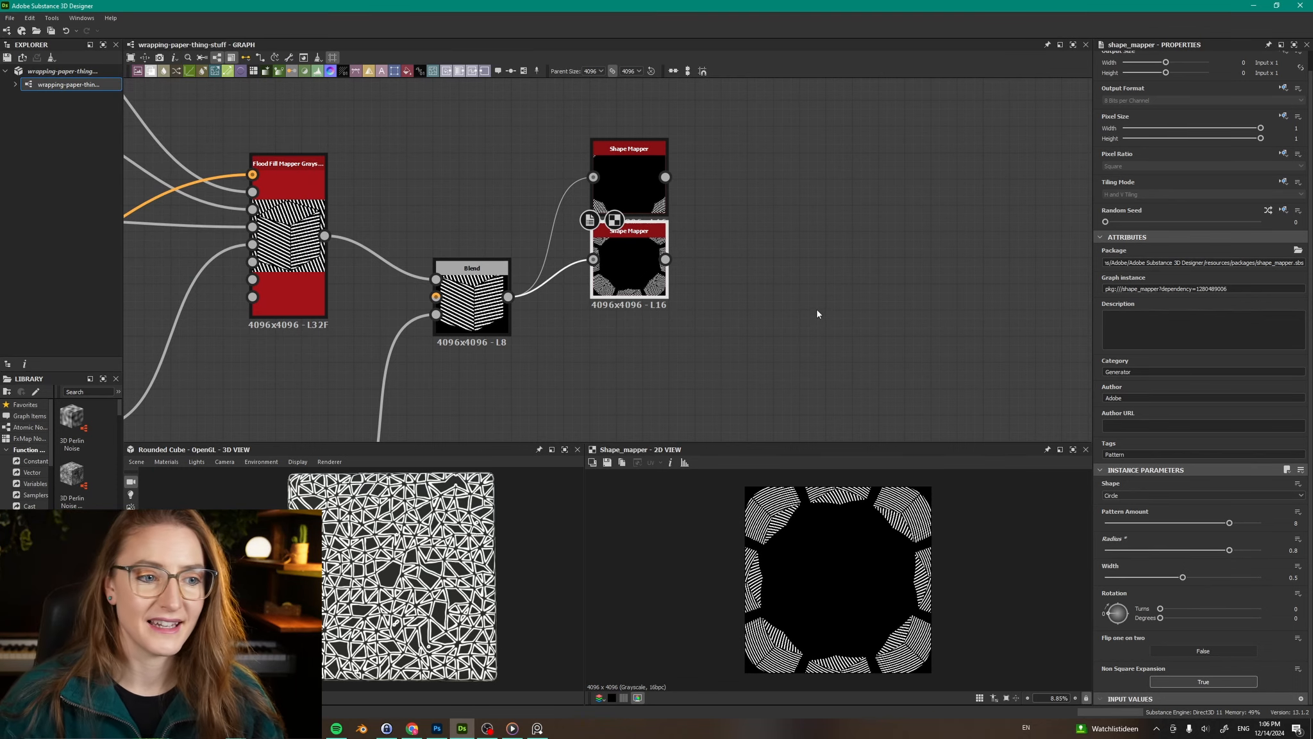
pyautogui.moveTo(817, 308); pyautogui.dragTo(821, 263, button='middle')
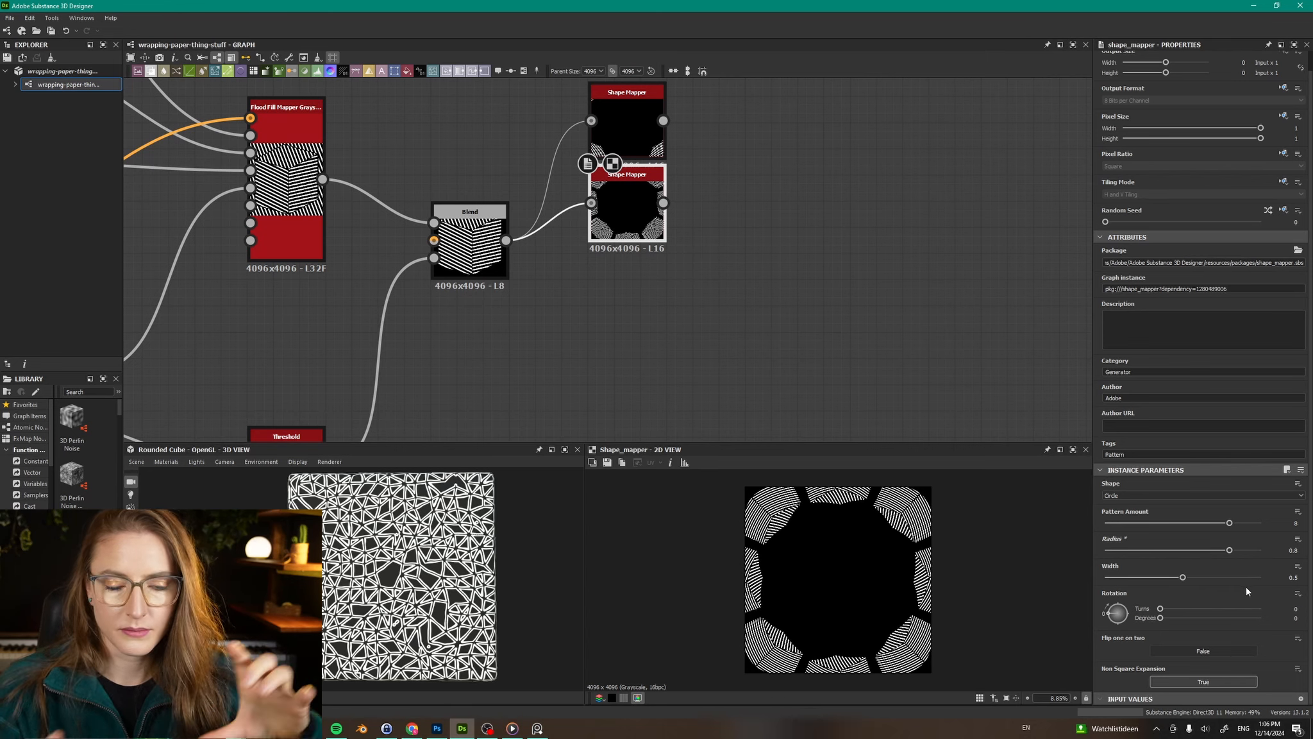
pyautogui.click(1290, 610)
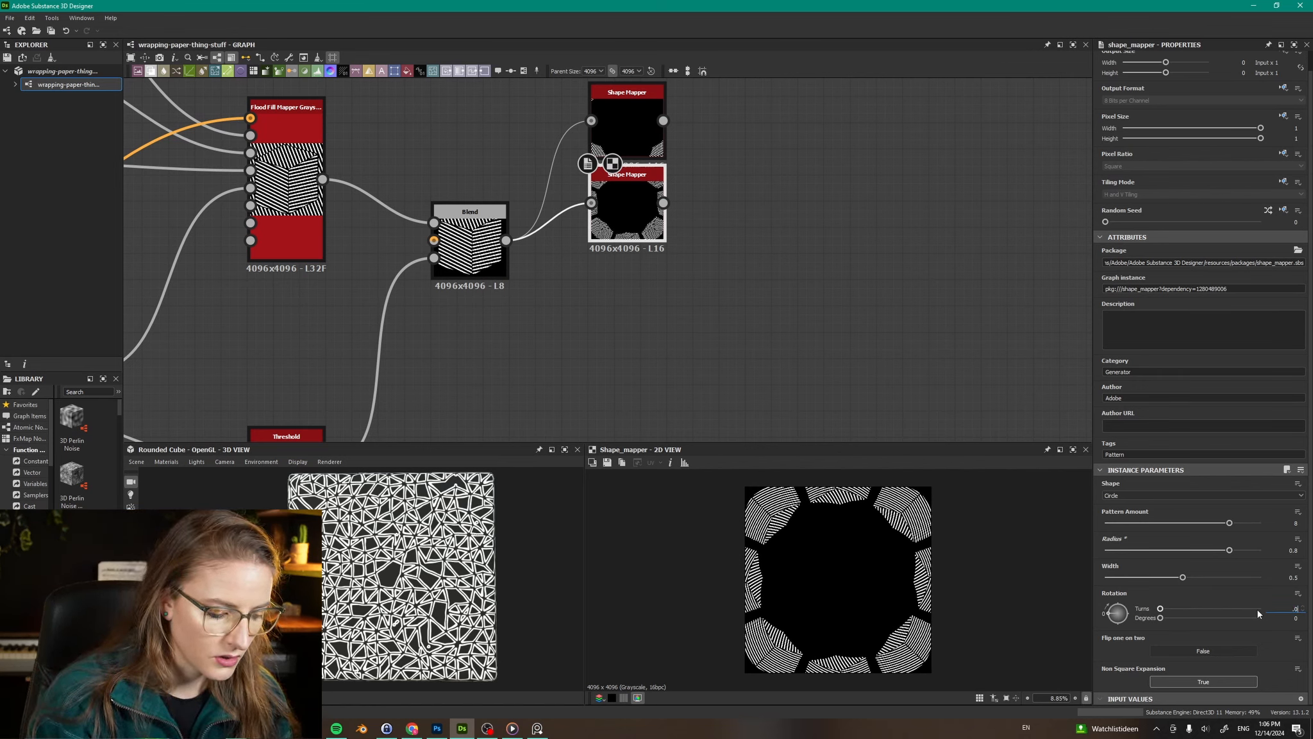
pyautogui.write('.067')
pyautogui.press('Return')
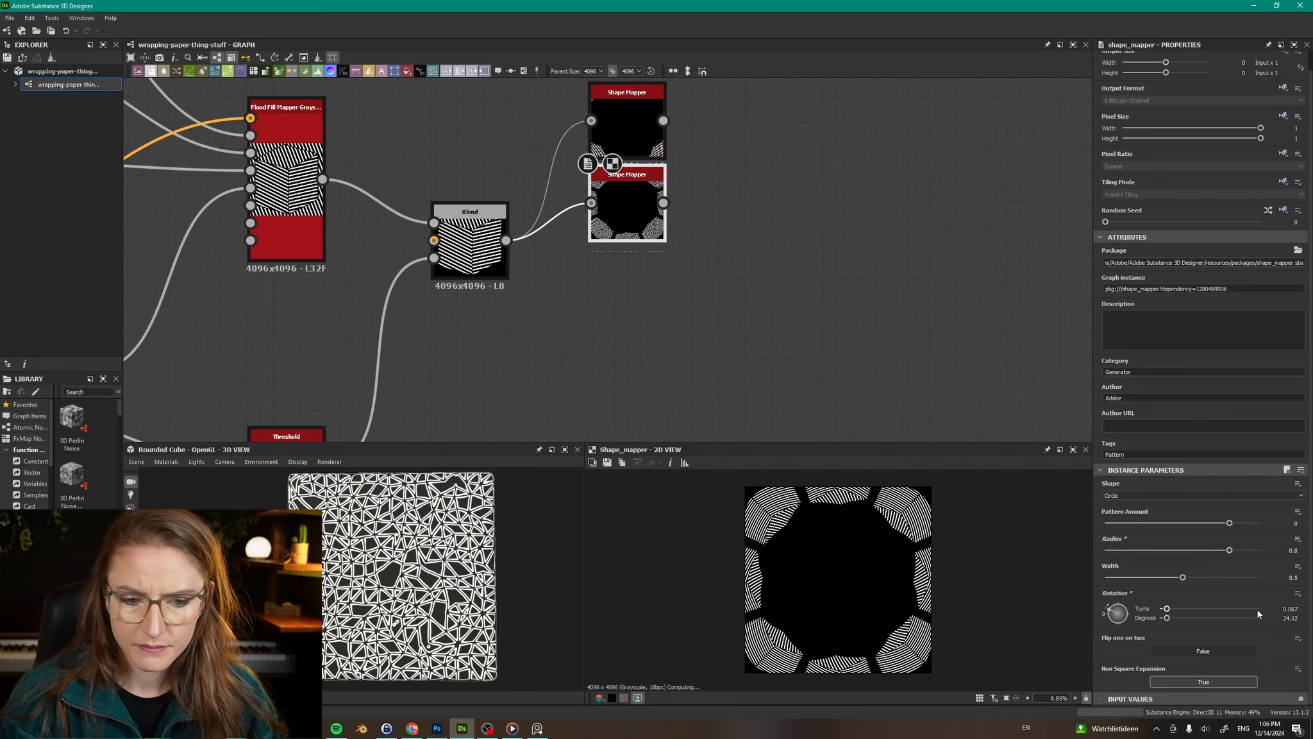
# Step: Duplicate the first Shape Mapper with its Blend connection, place the copy below the second one and preview it
pyautogui.click(637, 106)
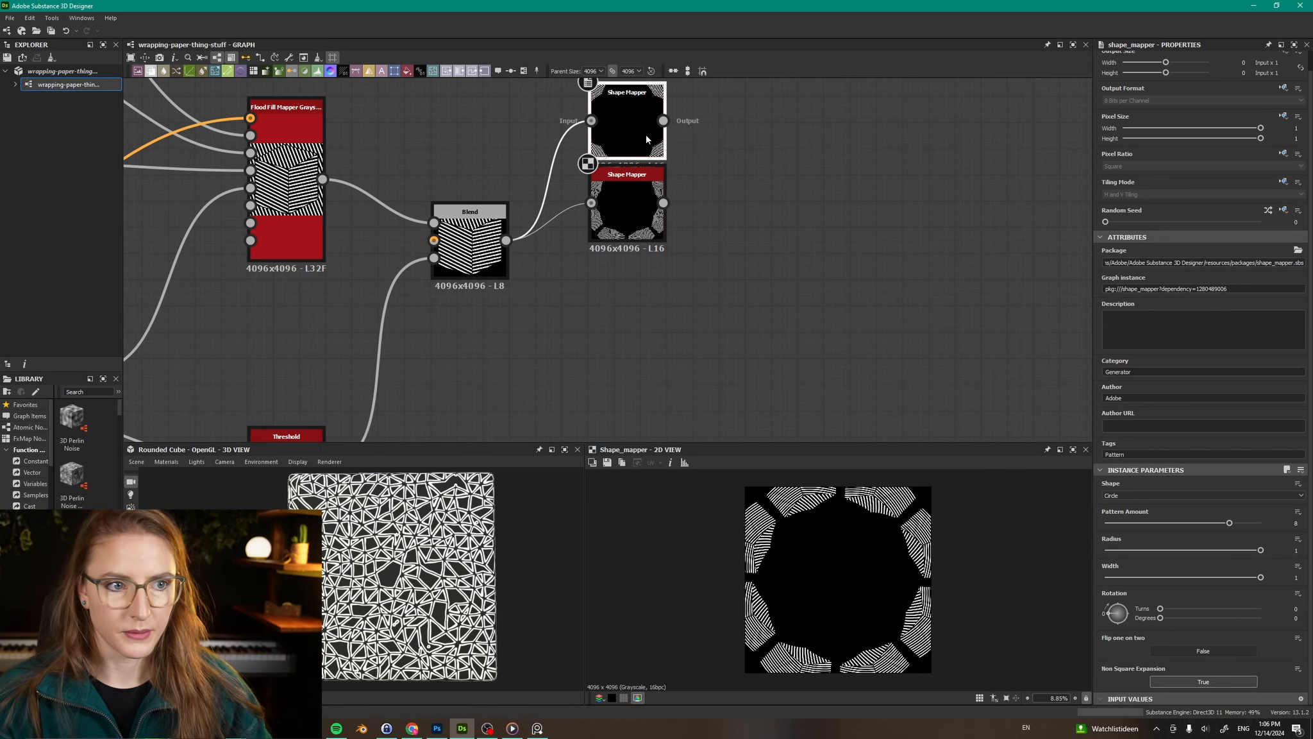
pyautogui.hotkey('ctrl', 'd')
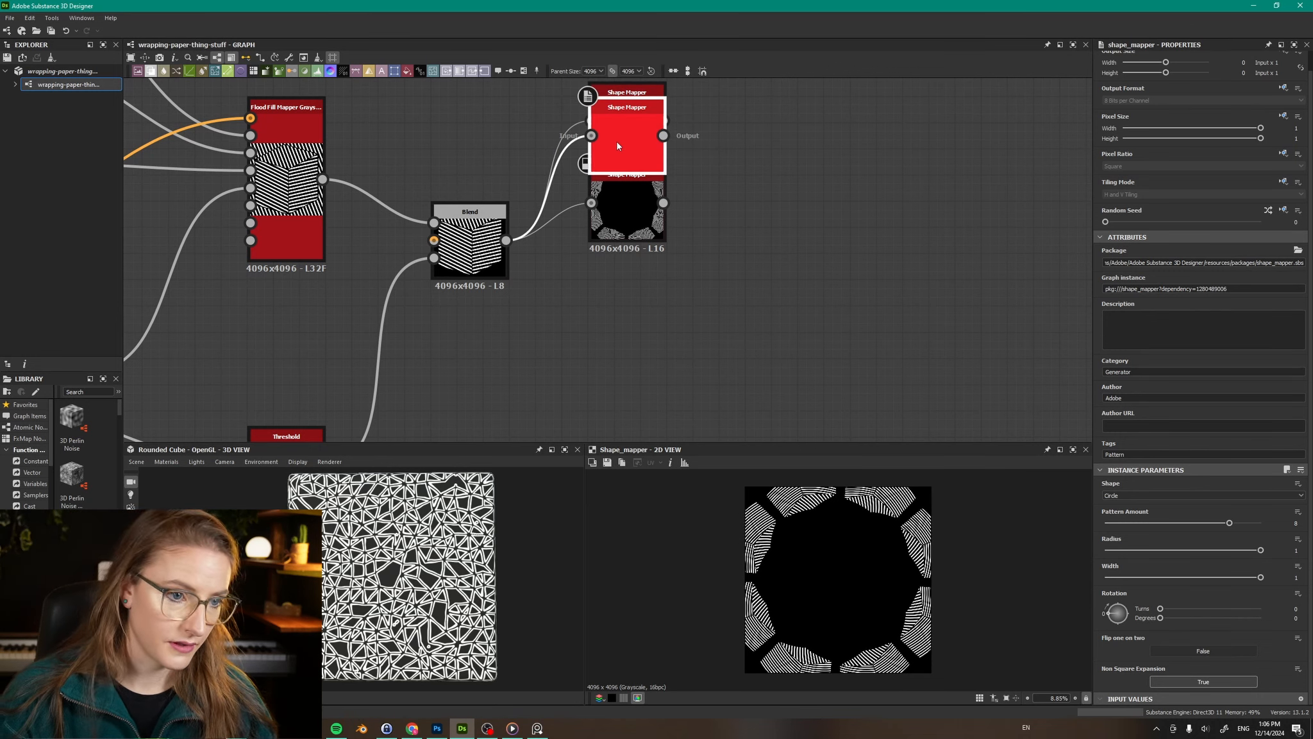
pyautogui.moveTo(619, 152); pyautogui.dragTo(633, 310)
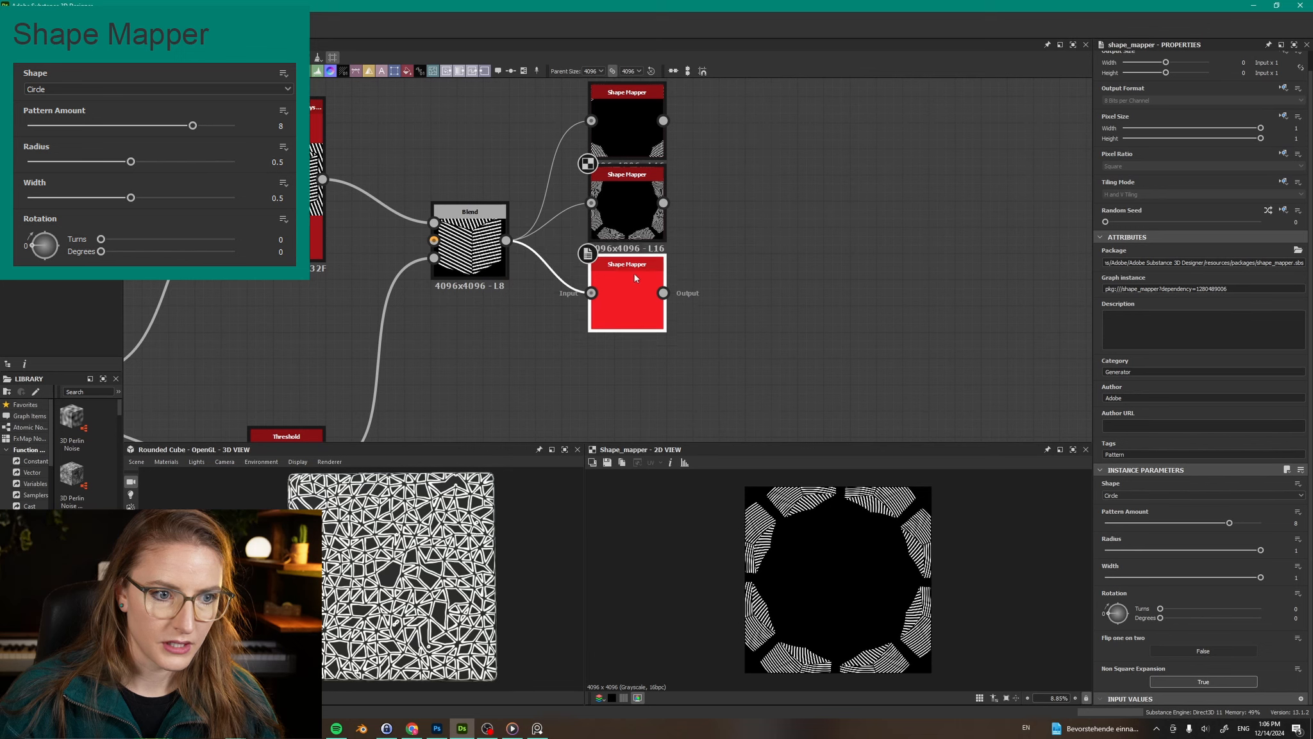
pyautogui.doubleClick(635, 282)
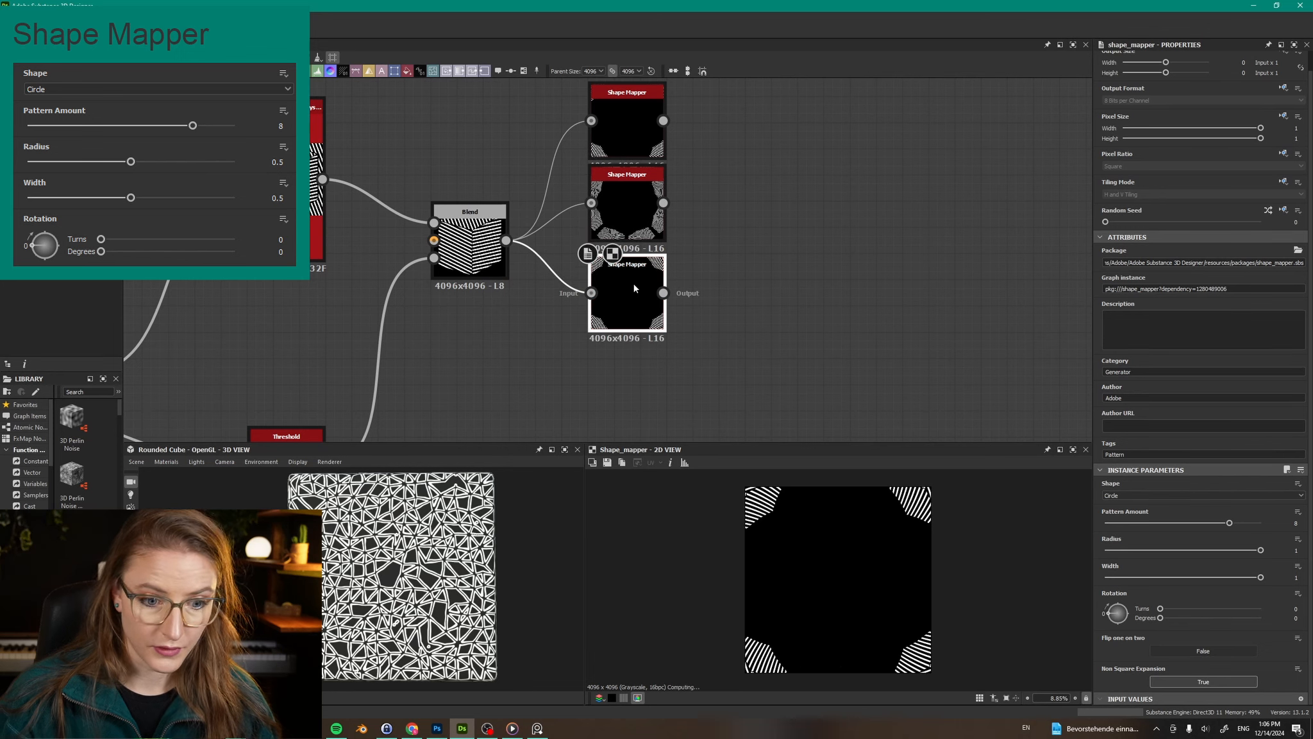
# Step: Set the third Shape Mapper's Radius to 0.5 and Width to 0.5
pyautogui.doubleClick(1292, 550)
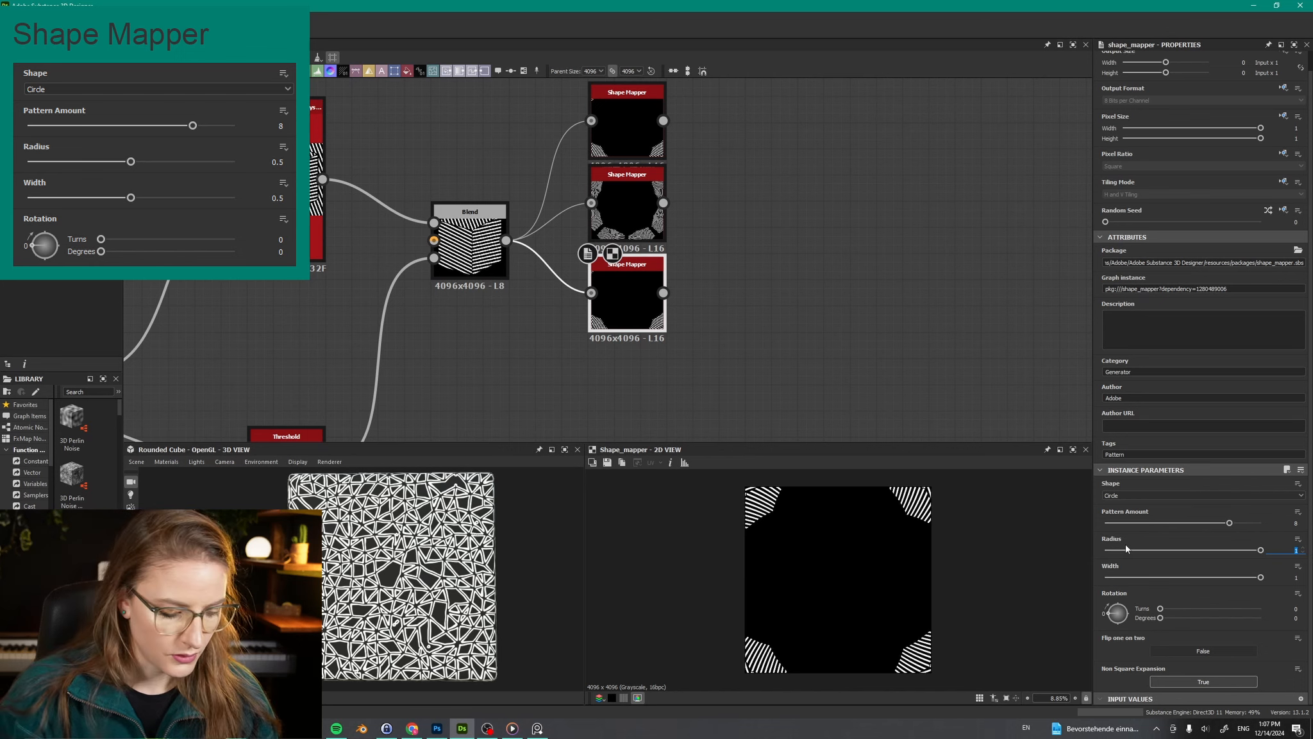
pyautogui.write('0.5')
pyautogui.press('Return')
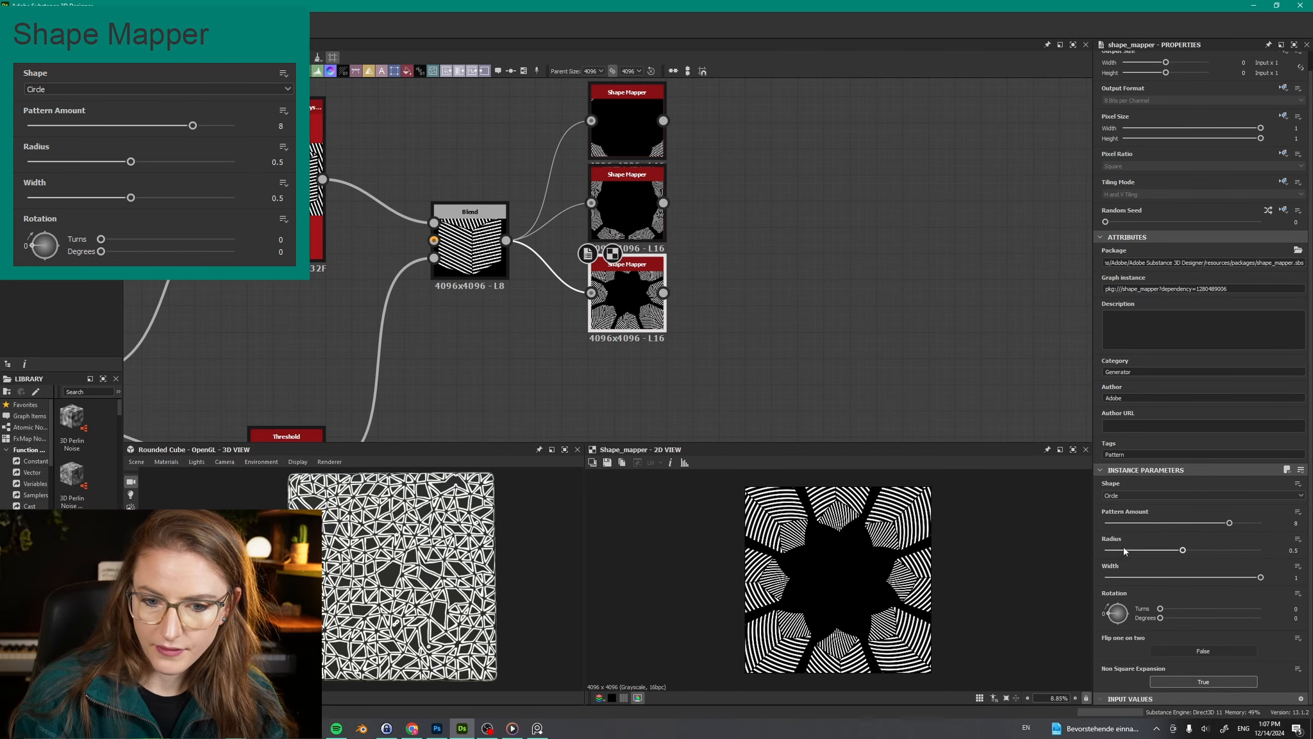
pyautogui.doubleClick(1294, 578)
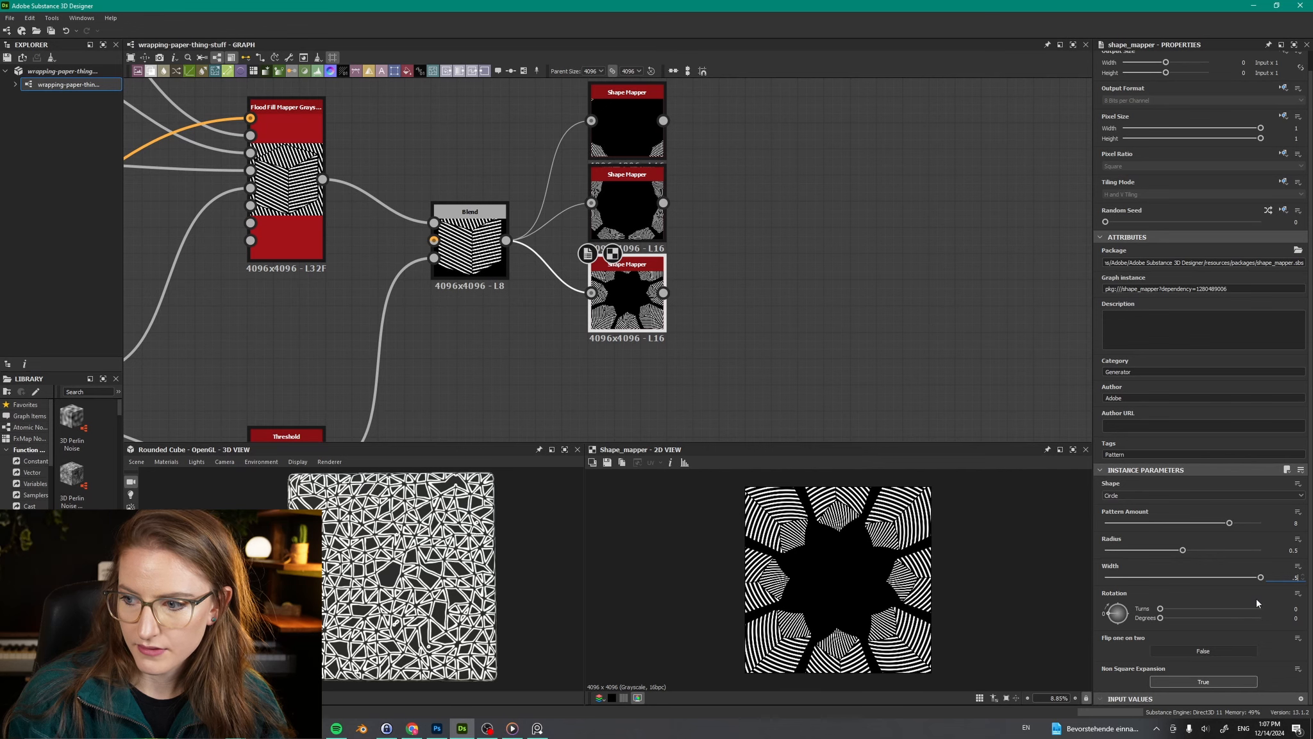
pyautogui.press('Return')
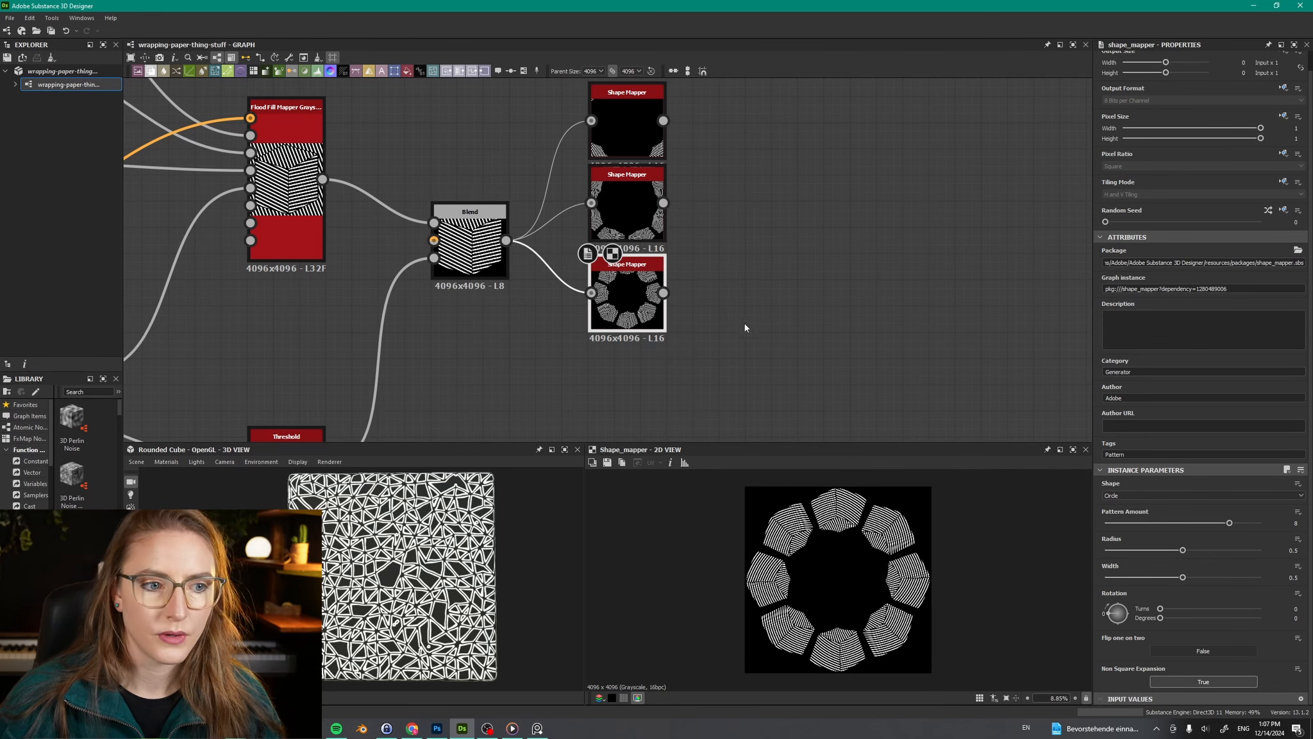
# Step: Duplicate the rotated second Shape Mapper with its Blend connection, place the copy below the third one and preview it
pyautogui.moveTo(719, 312); pyautogui.dragTo(708, 255, button='middle')
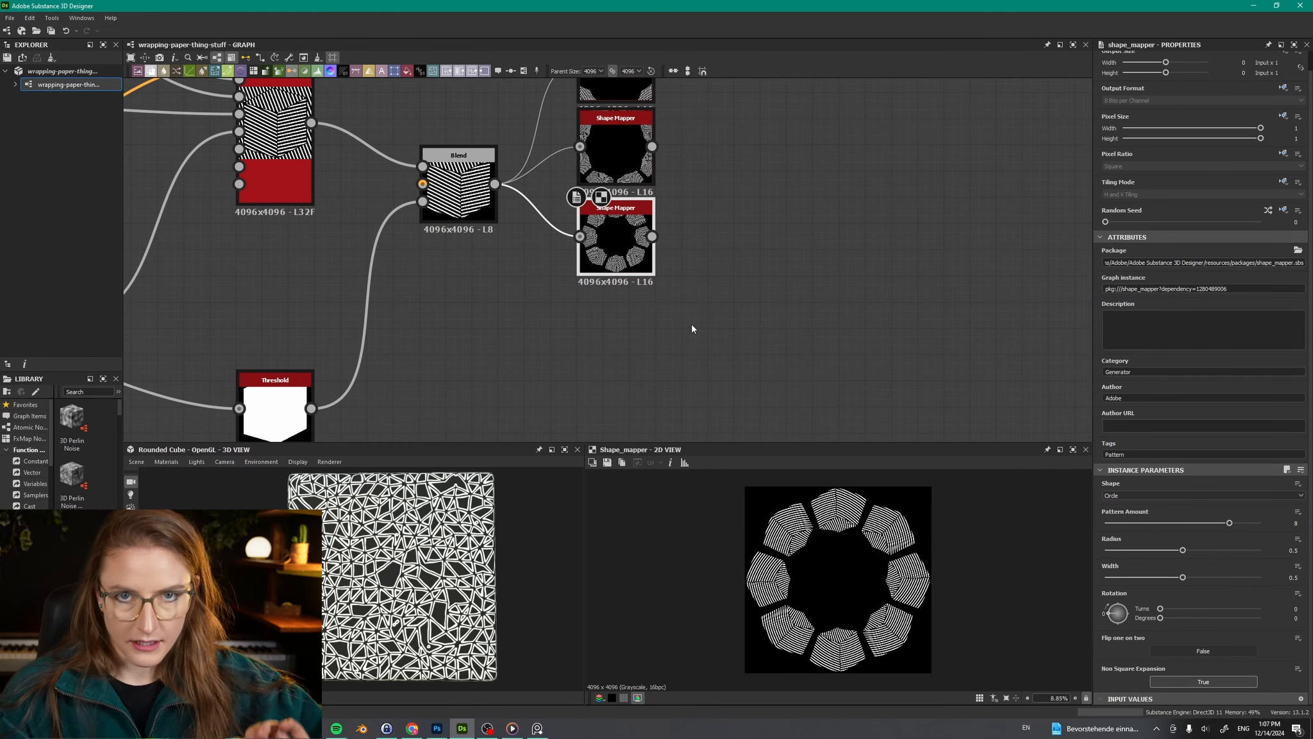
pyautogui.click(622, 158)
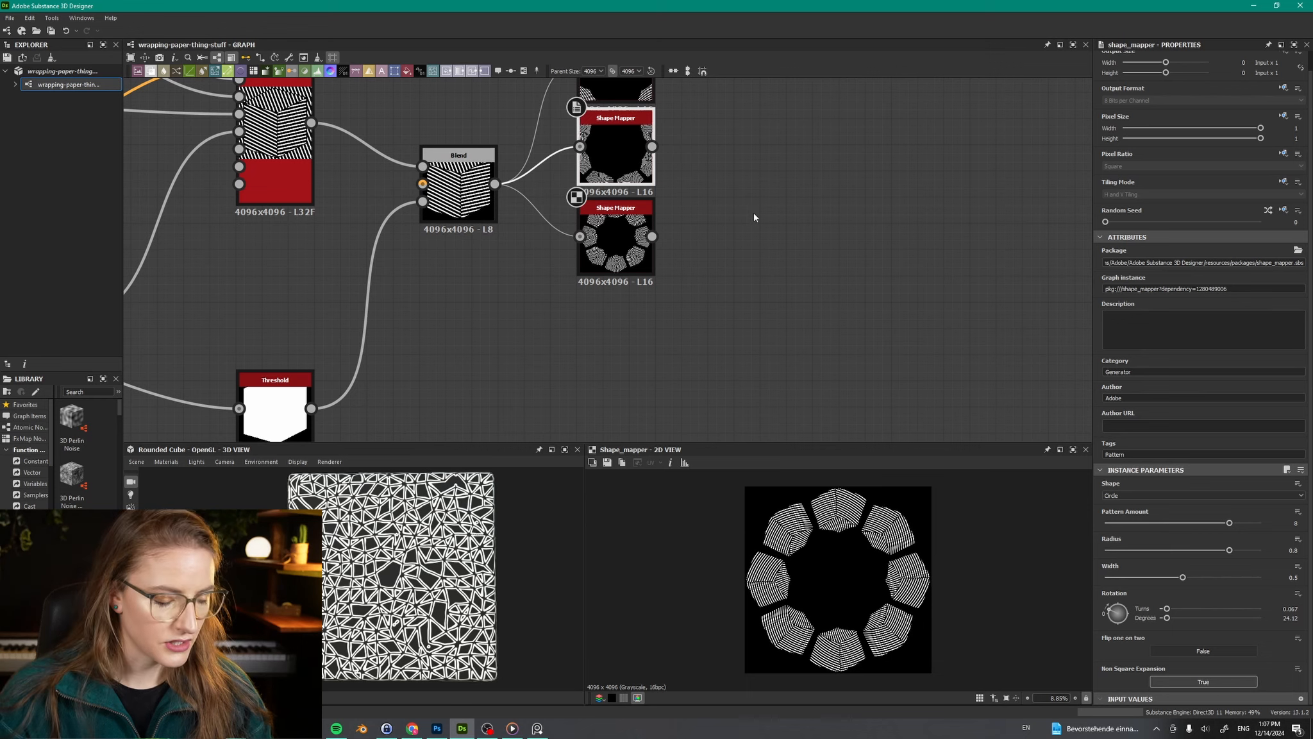
pyautogui.hotkey('ctrl', 'd')
pyautogui.moveTo(737, 222); pyautogui.dragTo(611, 349)
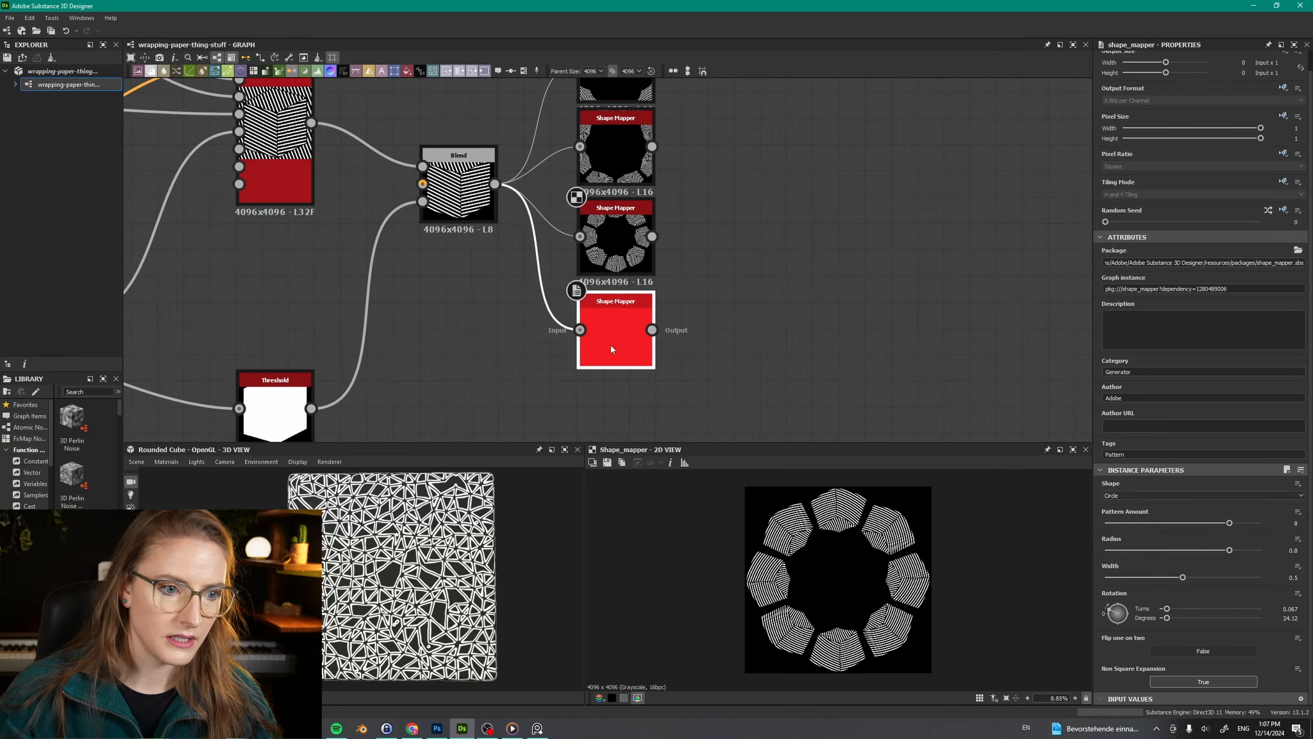
pyautogui.doubleClick(616, 330)
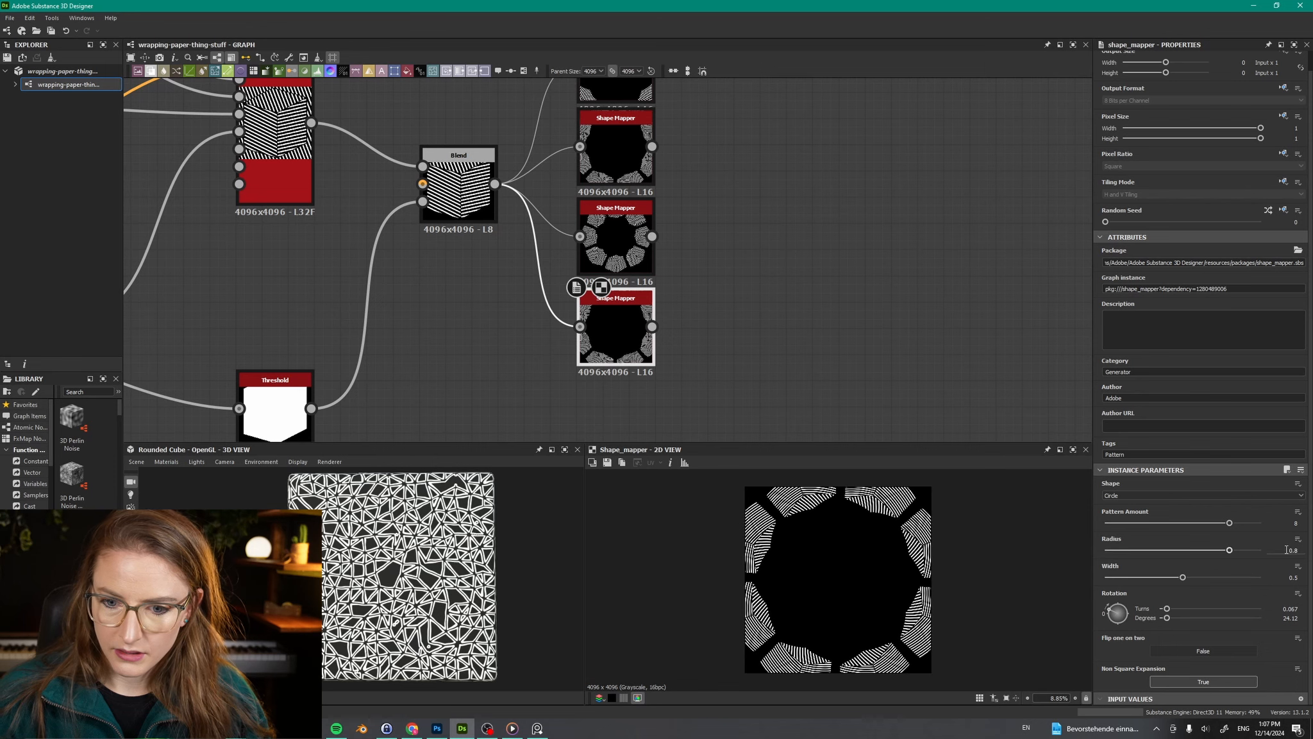
# Step: Set the fourth Shape Mapper's Radius to 0.19, keeping its Width at 0.5
pyautogui.hotkey('alt', 'Tab')
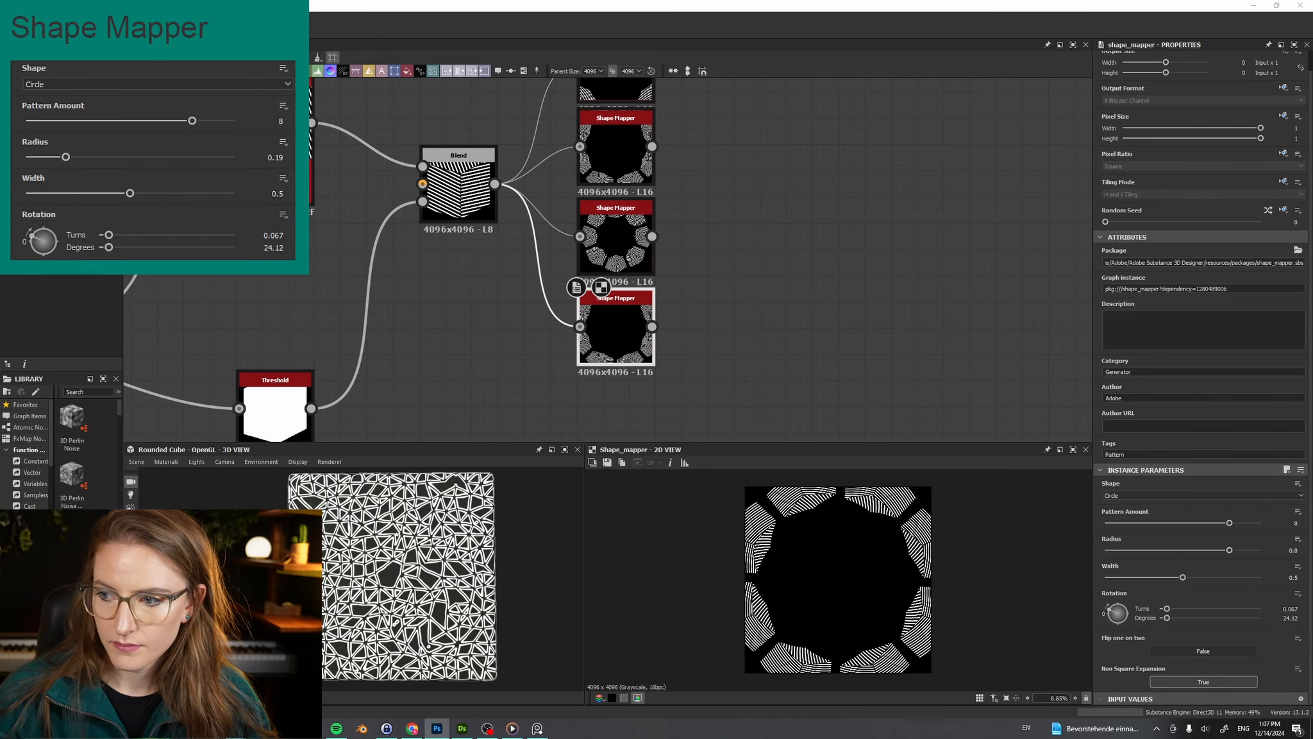
pyautogui.click(1286, 549)
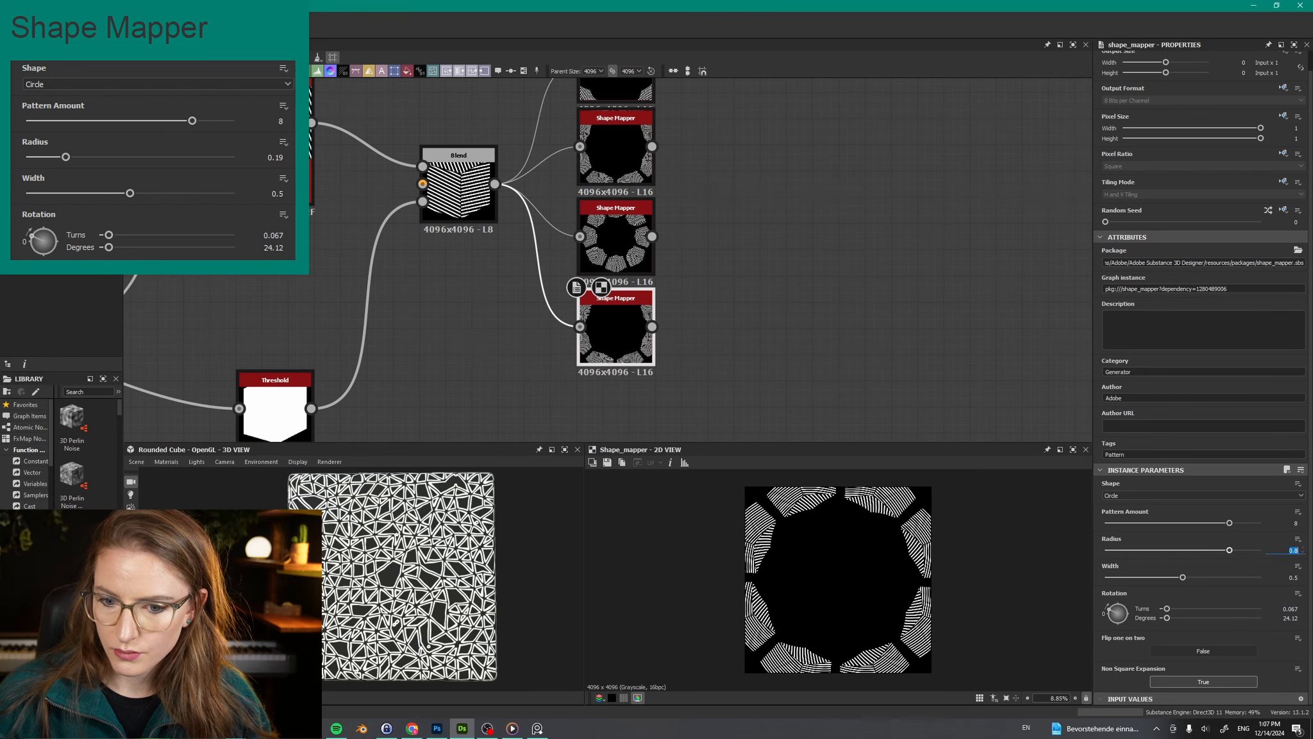
pyautogui.press('Return')
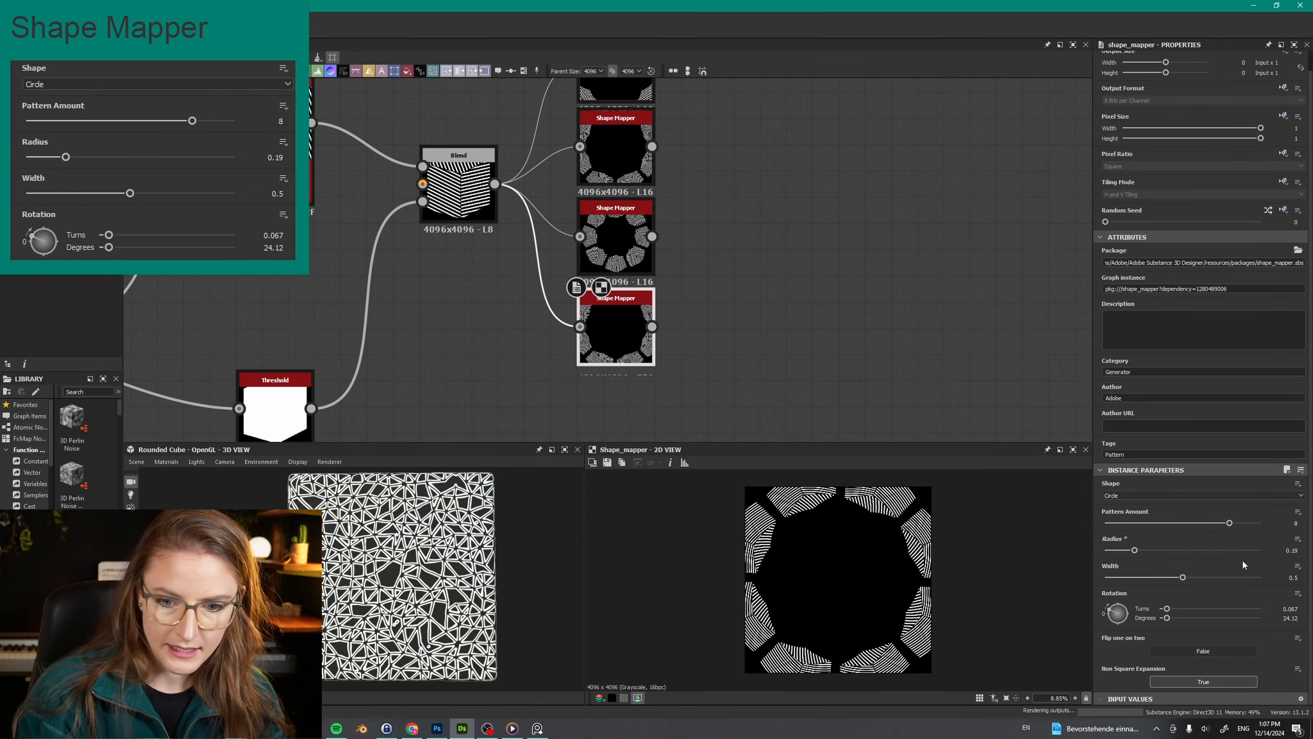
pyautogui.click(1289, 577)
pyautogui.doubleClick(1289, 577)
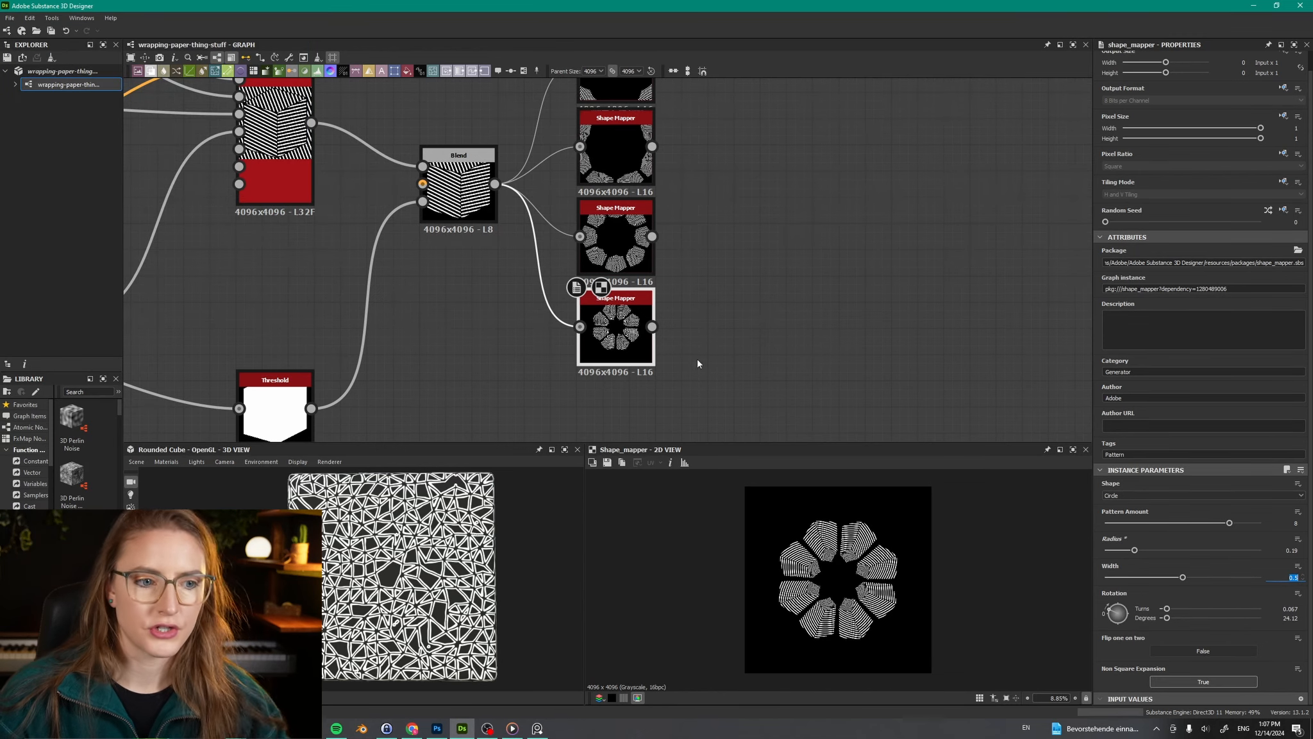
pyautogui.click(634, 352)
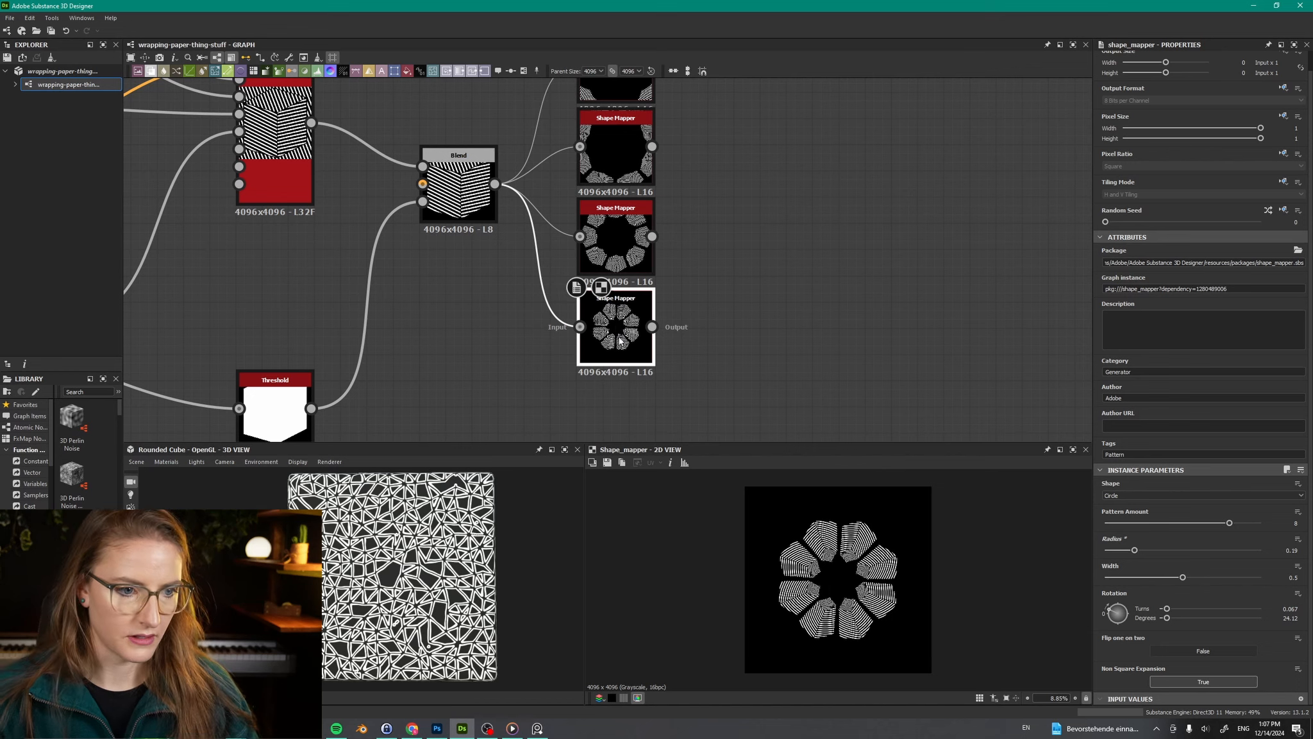
# Step: Duplicate the third Shape Mapper with its Blend connection and align the copy directly below the fourth one
pyautogui.click(617, 250)
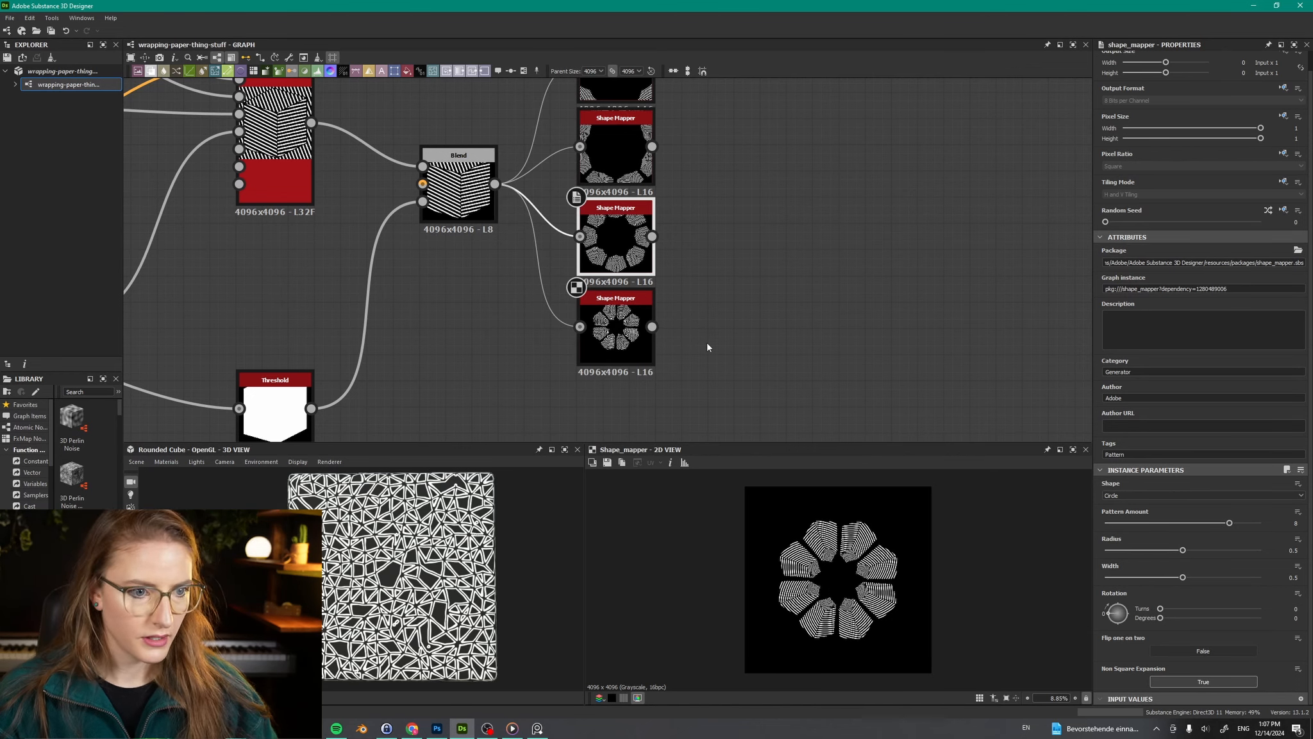
pyautogui.hotkey('ctrl', 'shift', 'd')
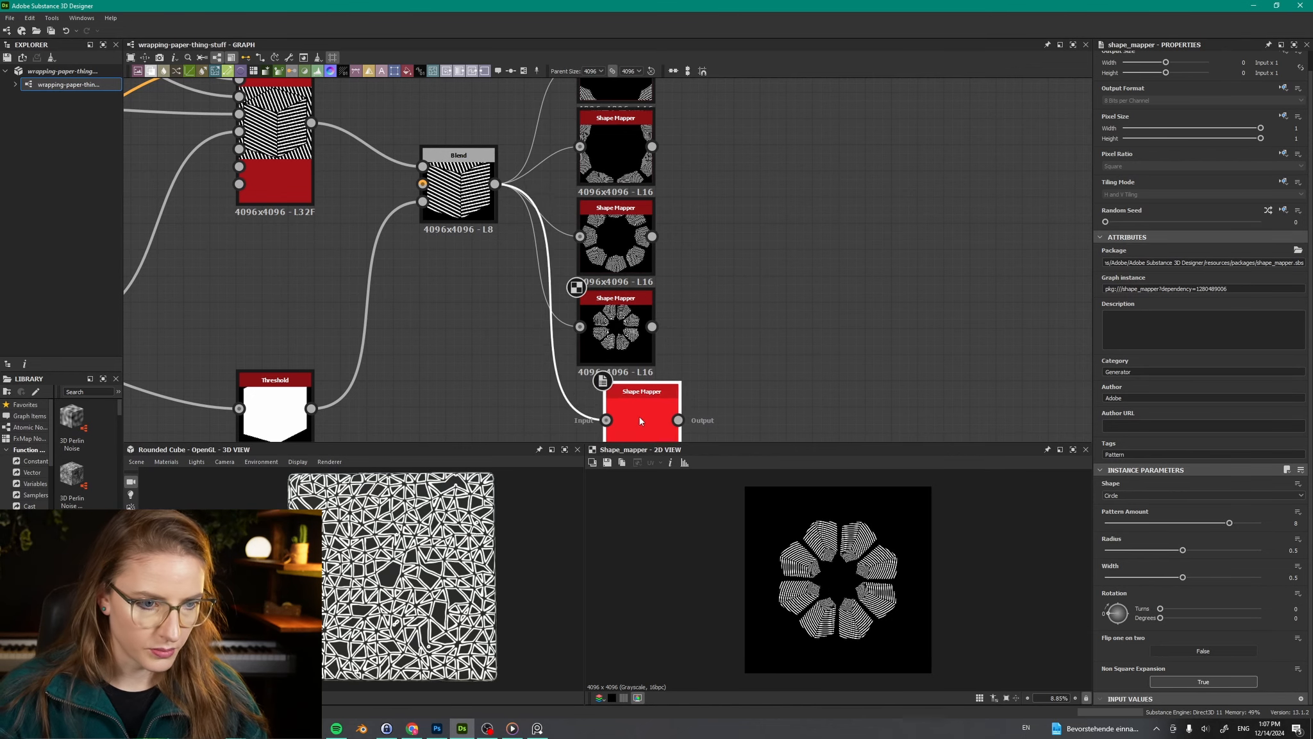
pyautogui.moveTo(640, 416); pyautogui.dragTo(624, 415)
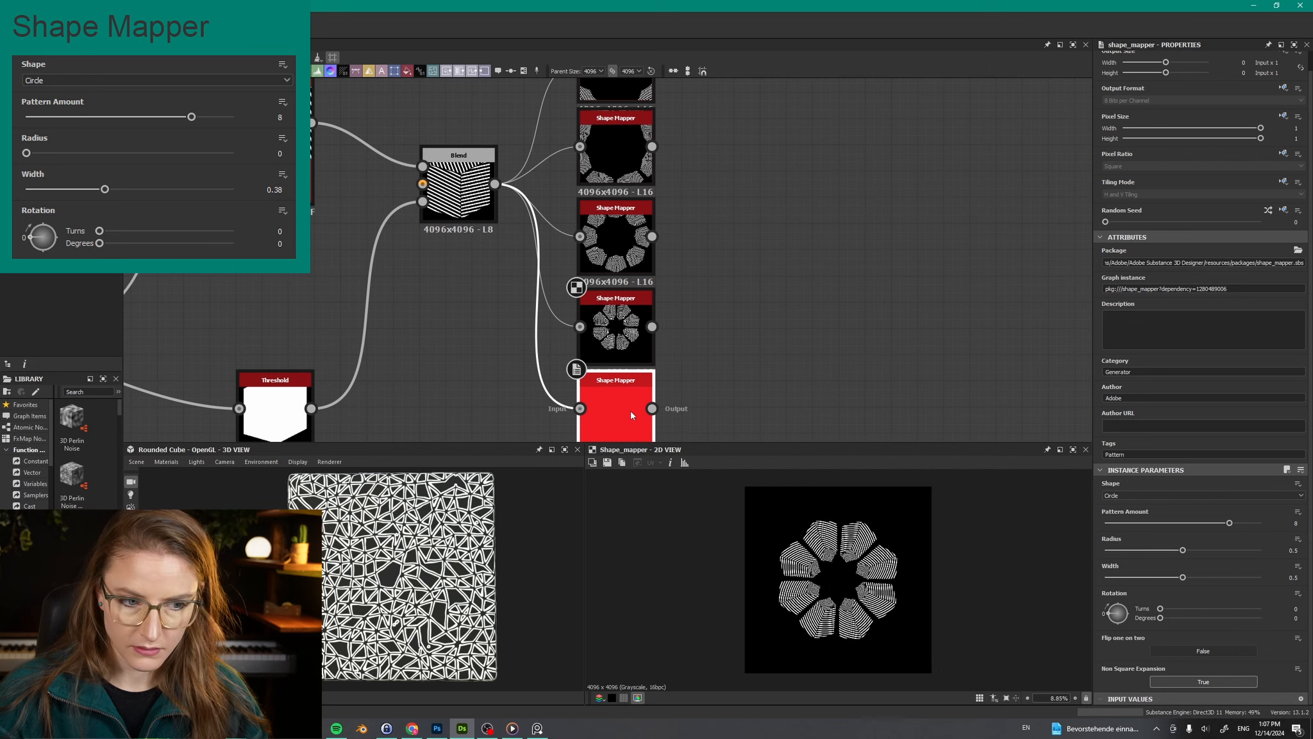
# Step: Set the fifth Shape Mapper's Radius to 0 and Width to 0.38
pyautogui.doubleClick(1289, 550)
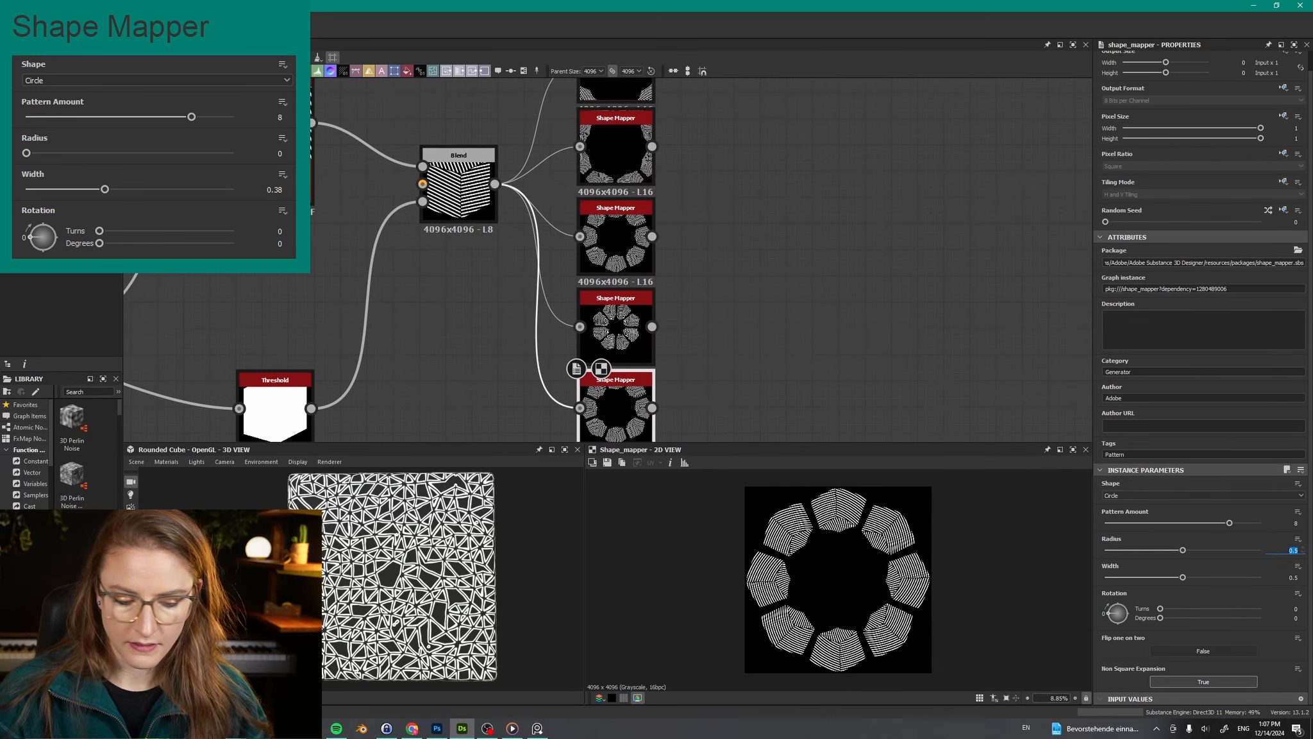
pyautogui.write('0')
pyautogui.press('Return')
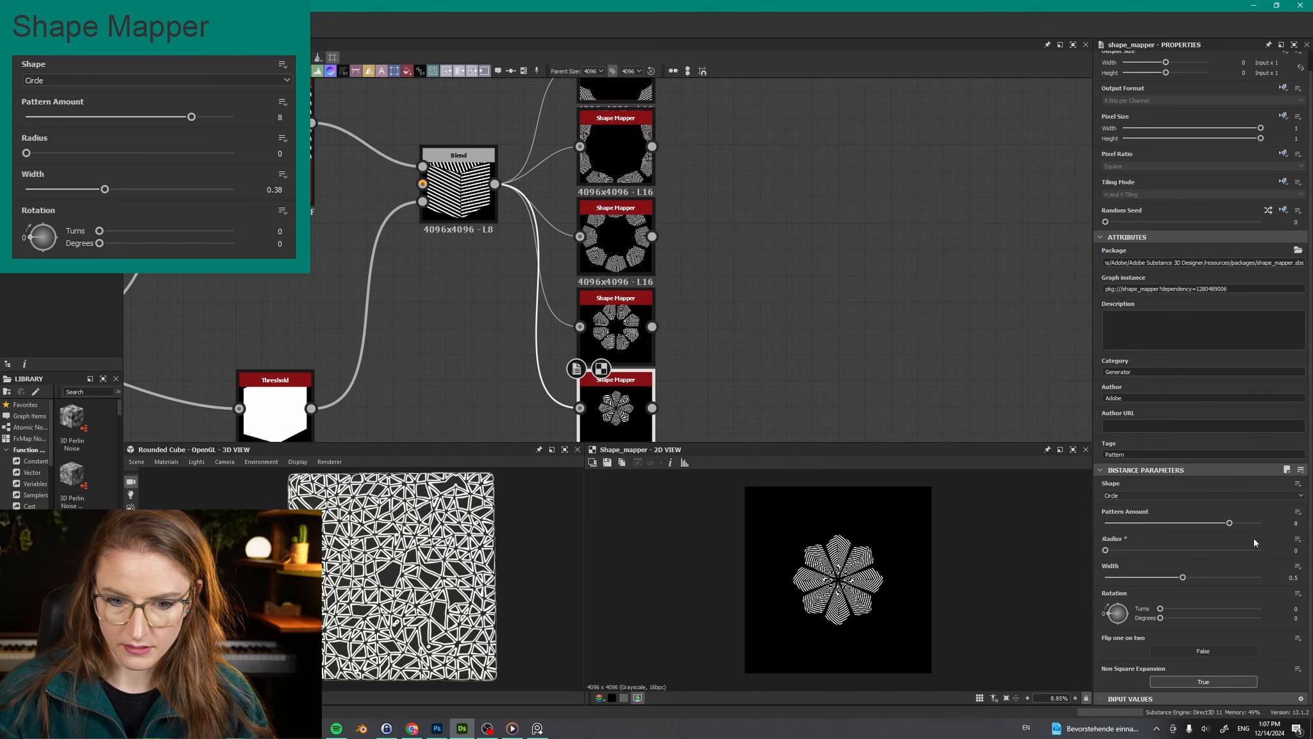
pyautogui.doubleClick(1289, 576)
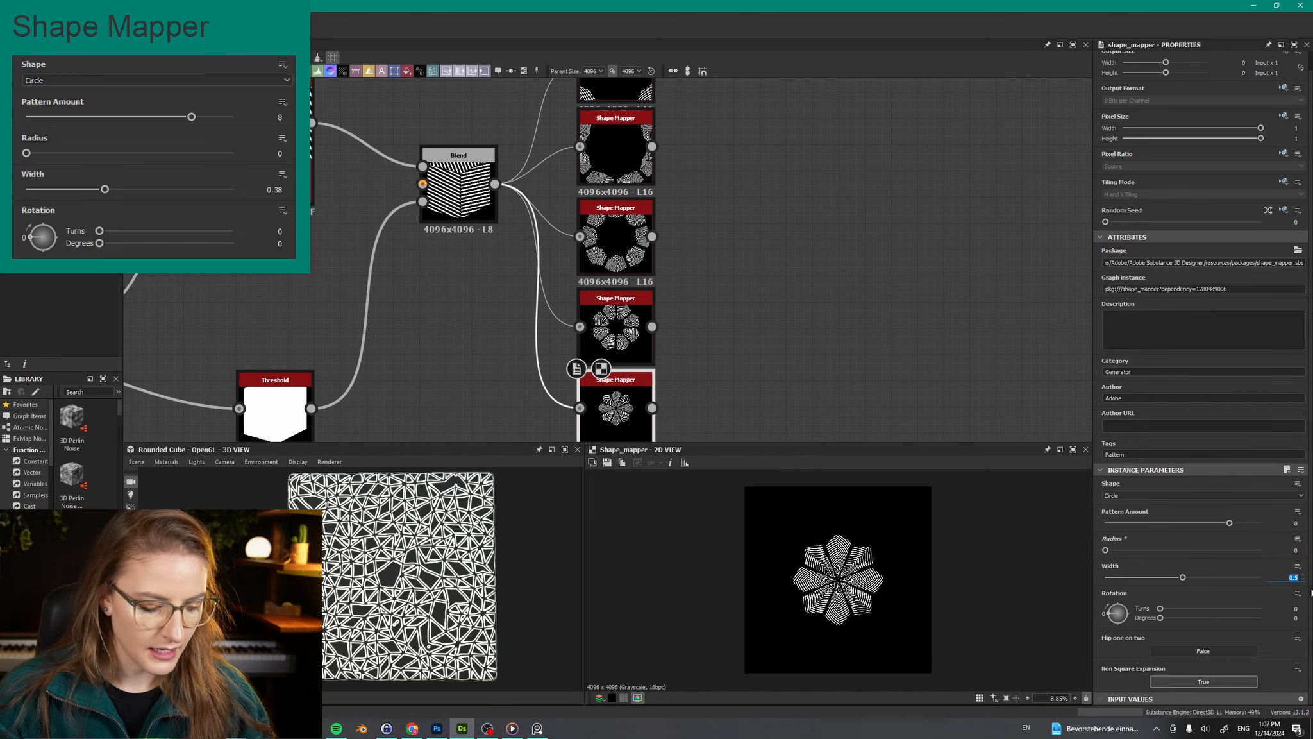
pyautogui.write('0.38')
pyautogui.press('Return')
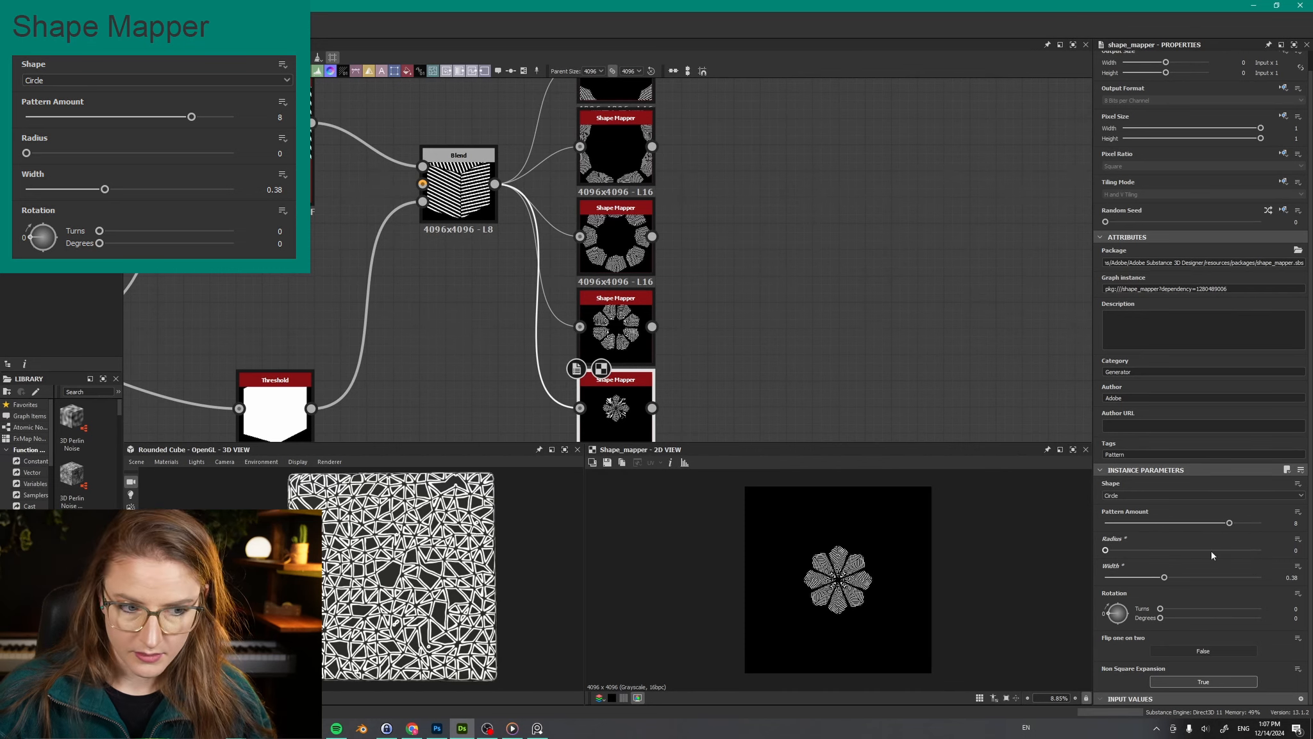
# Step: Combine the first and second Shape Mappers in a new Blend node set to Add (Linear Dodge)
pyautogui.scroll(-1, 727, 137)
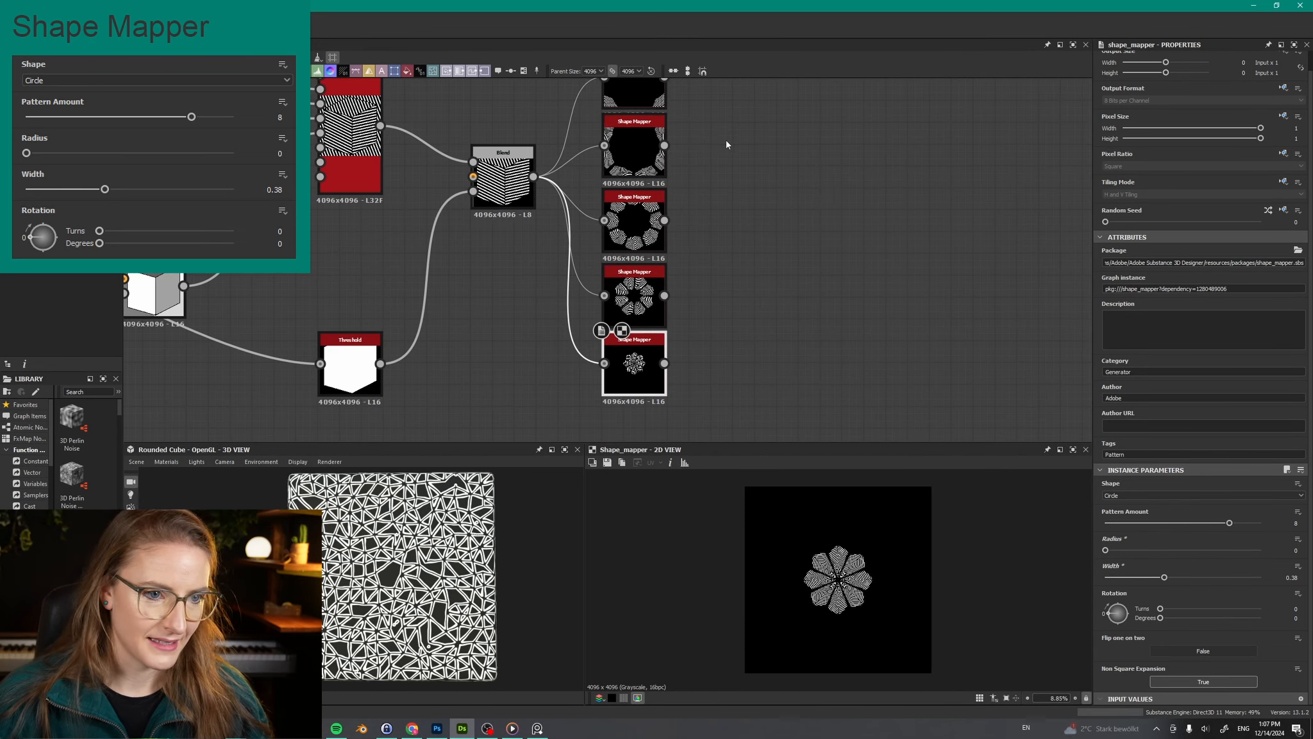
pyautogui.moveTo(822, 202); pyautogui.dragTo(806, 235, button='middle')
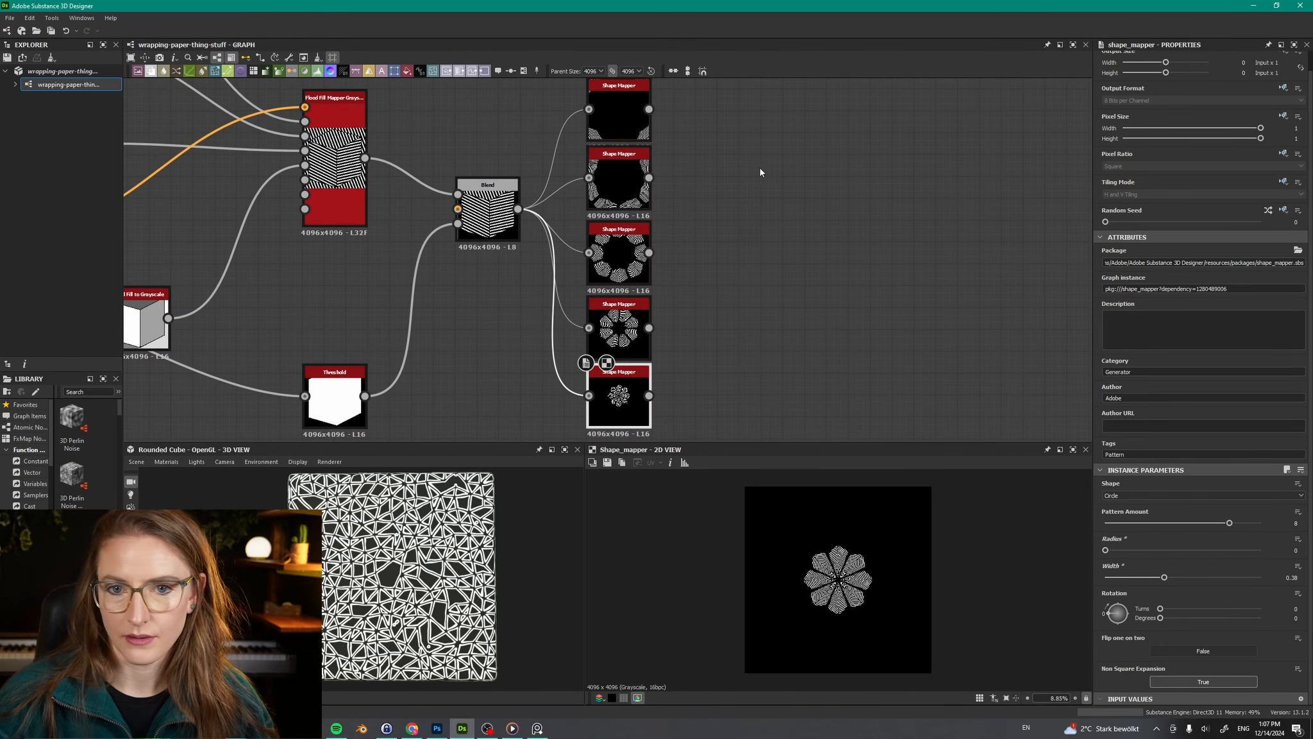
pyautogui.hotkey('alt', 'Tab')
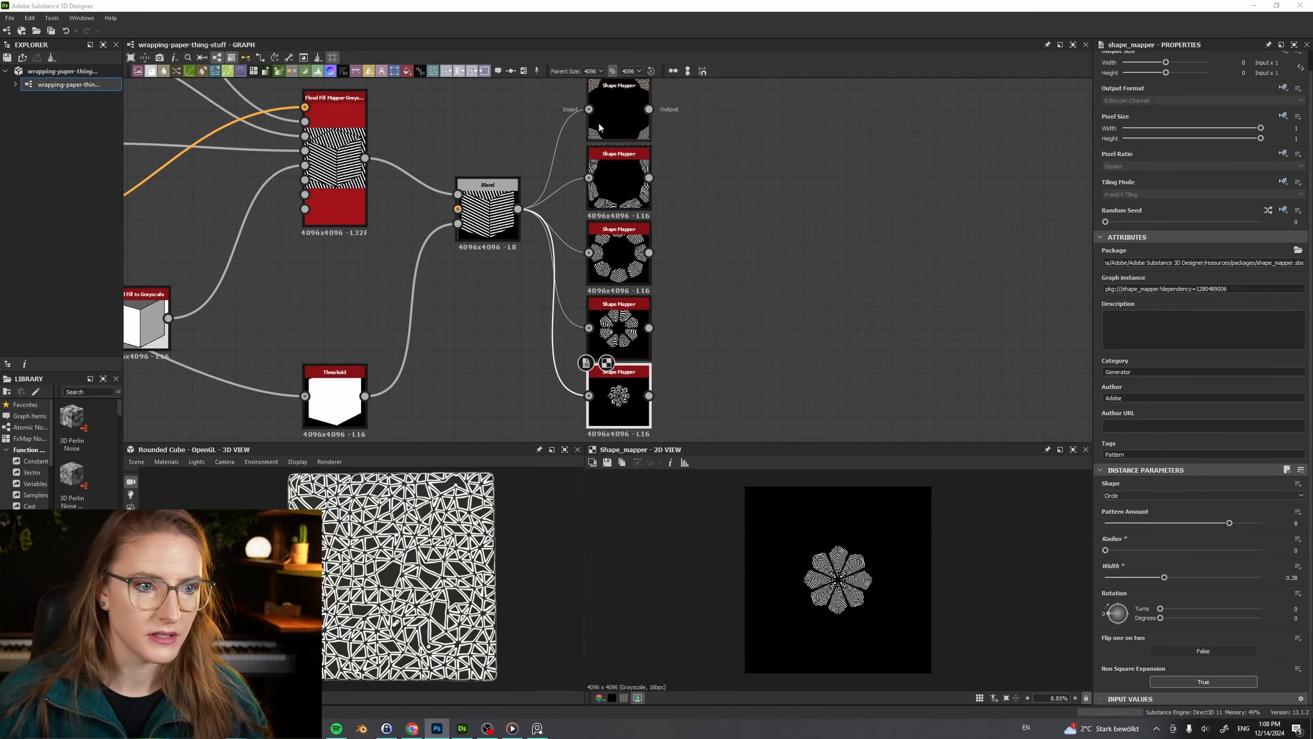
pyautogui.moveTo(649, 109); pyautogui.dragTo(762, 162)
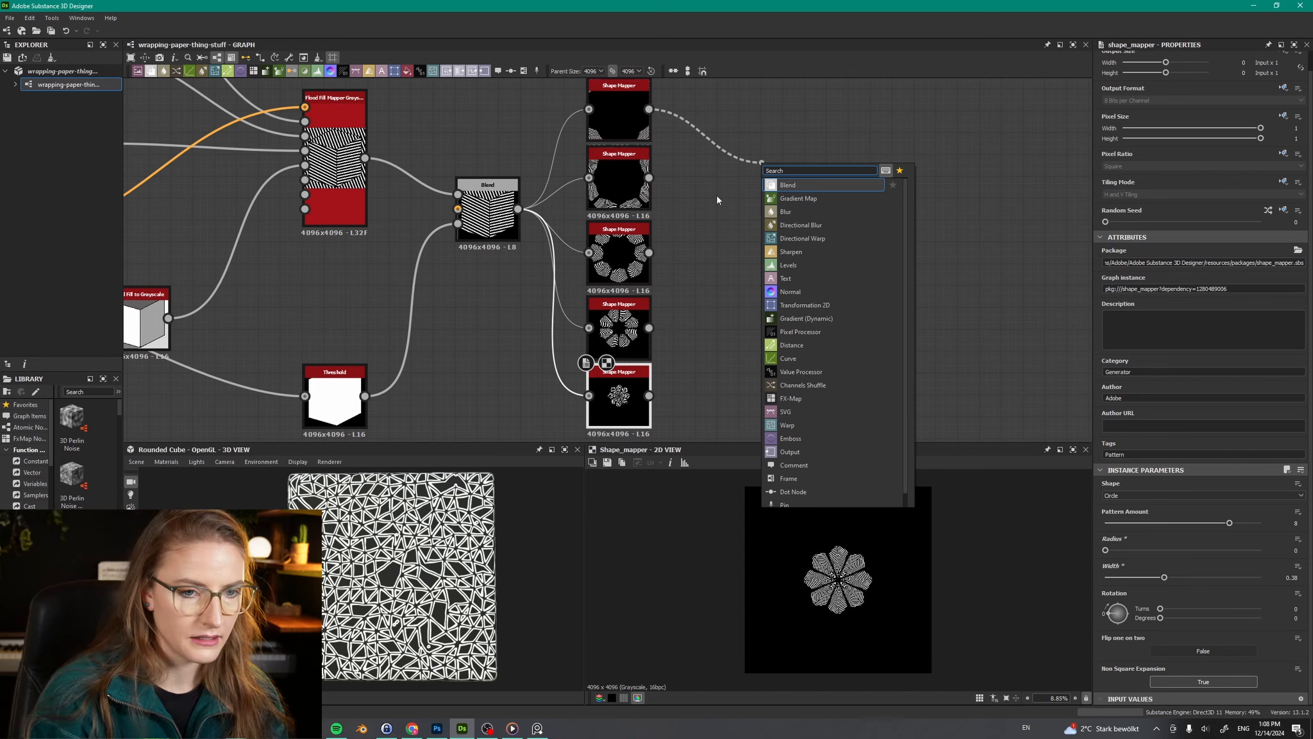
pyautogui.write('bl')
pyautogui.press('Return')
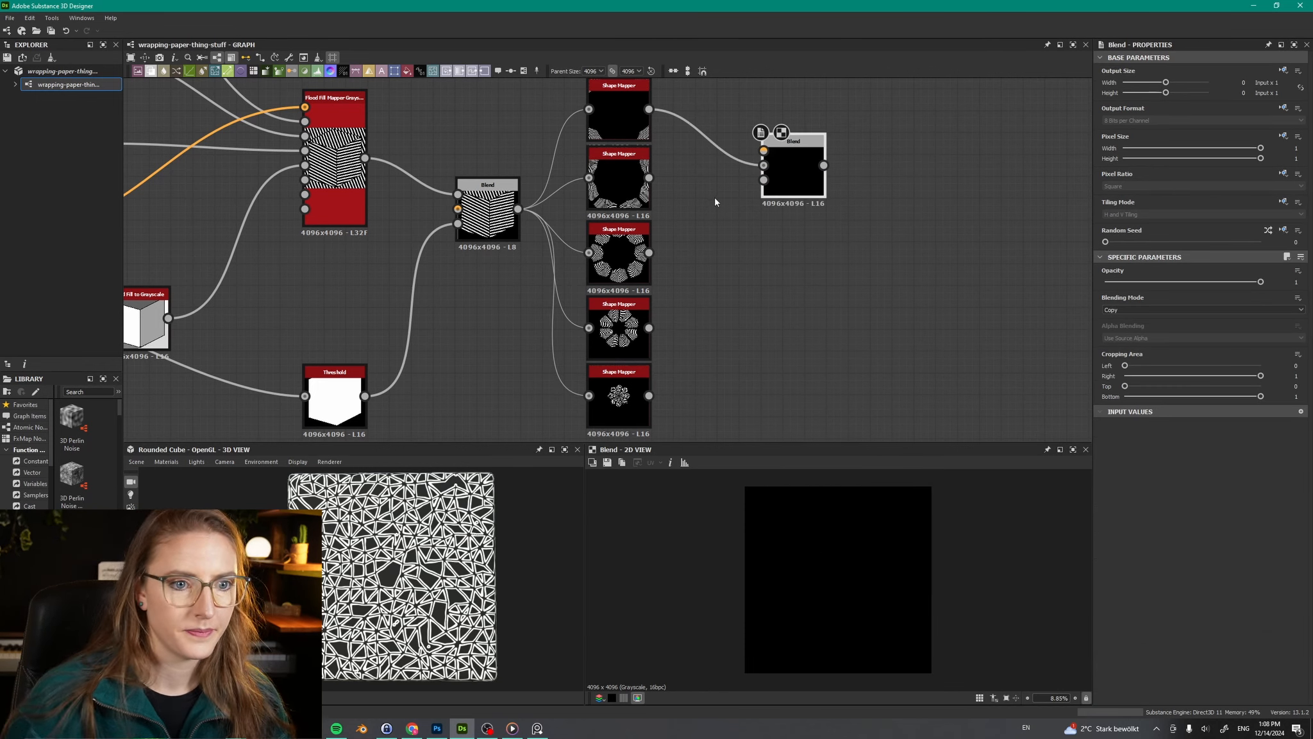
pyautogui.moveTo(649, 178); pyautogui.dragTo(787, 150)
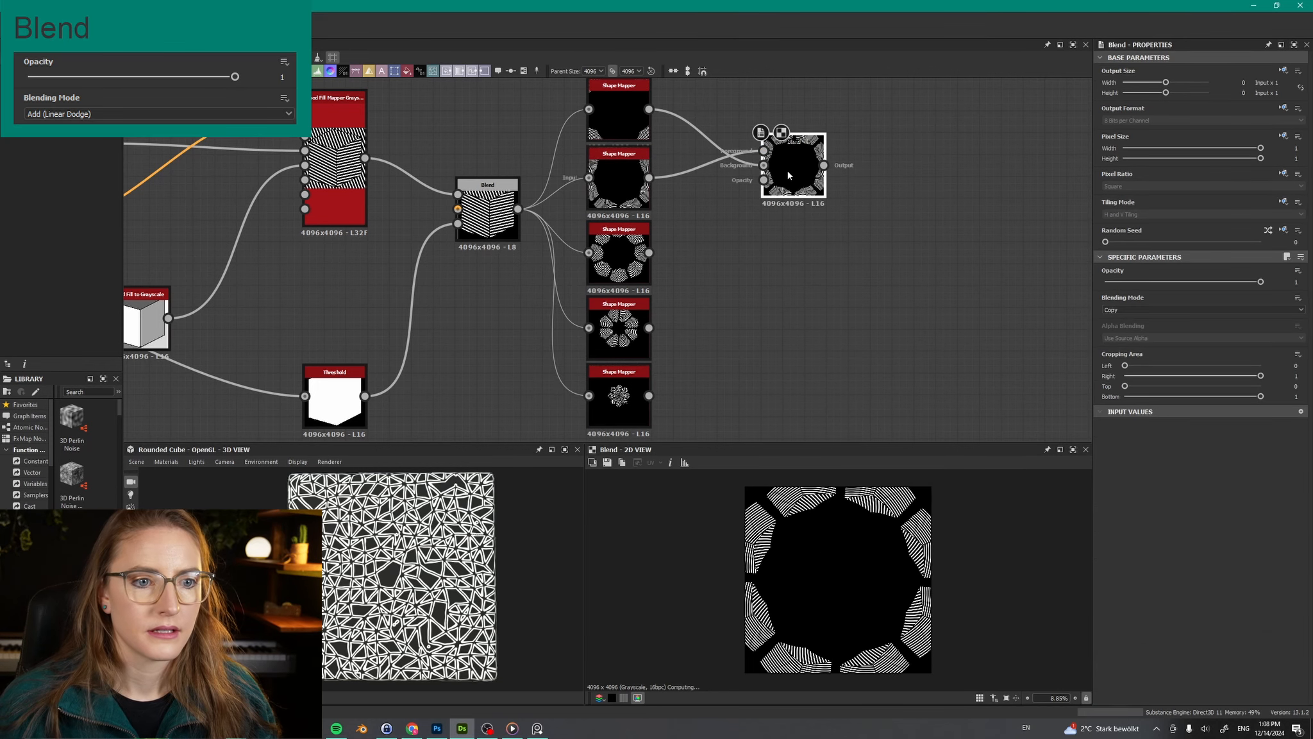
pyautogui.click(1155, 310)
pyautogui.click(1130, 325)
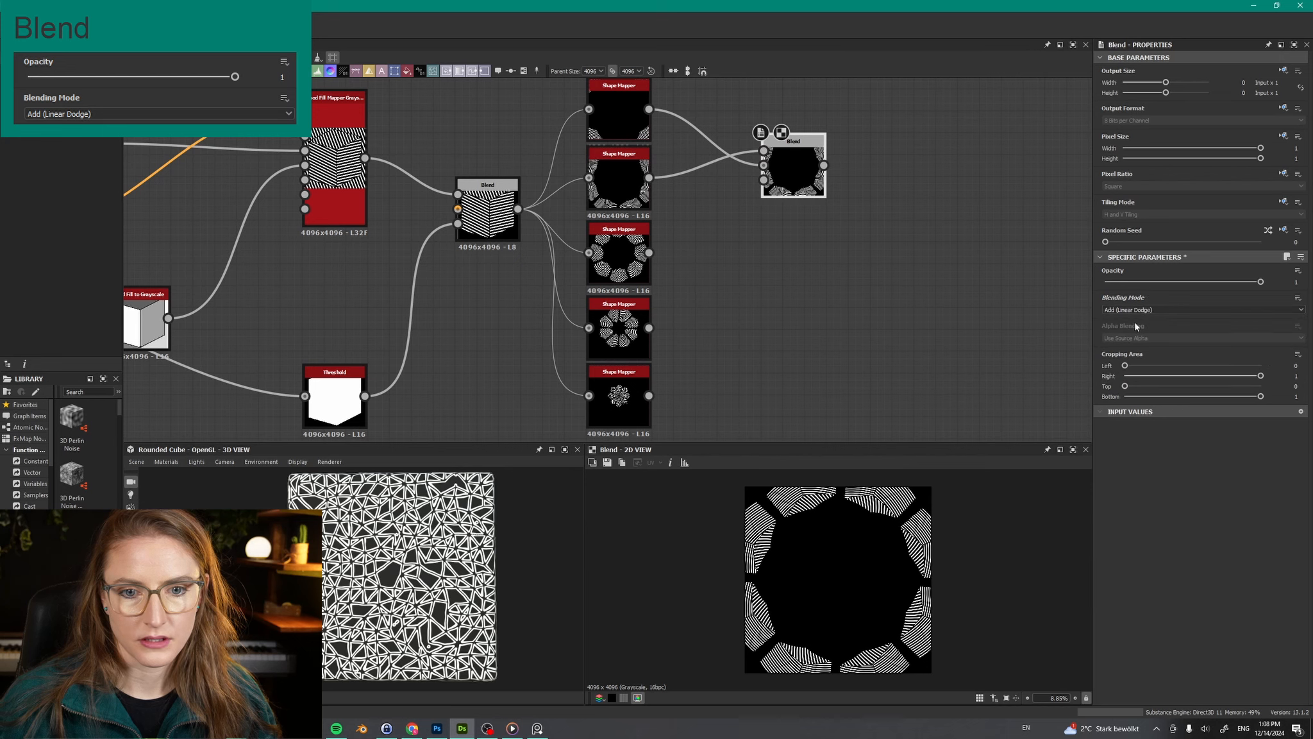
# Step: Duplicate that Blend below it and feed the copy with the first ring Blend and the third Shape Mapper
pyautogui.moveTo(805, 172); pyautogui.dragTo(889, 280)
pyautogui.hotkey('ctrl', 'd')
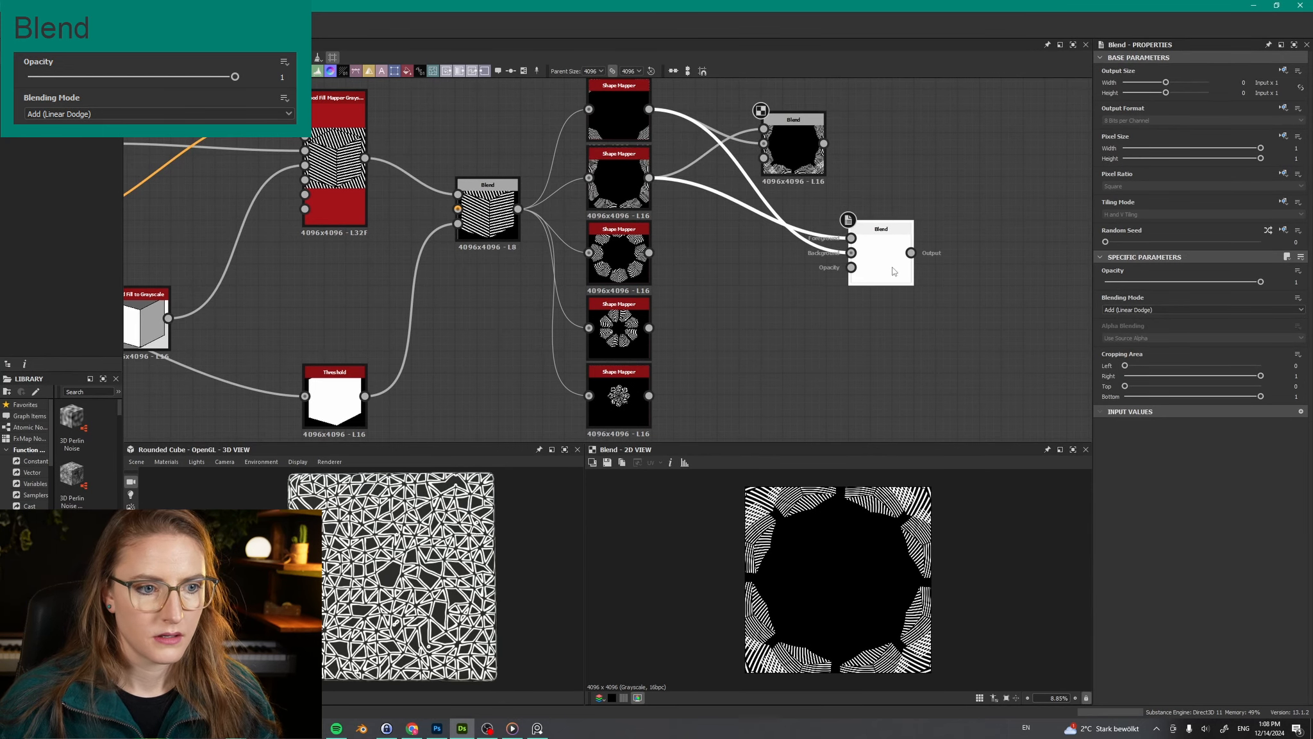
pyautogui.moveTo(824, 143); pyautogui.dragTo(649, 252)
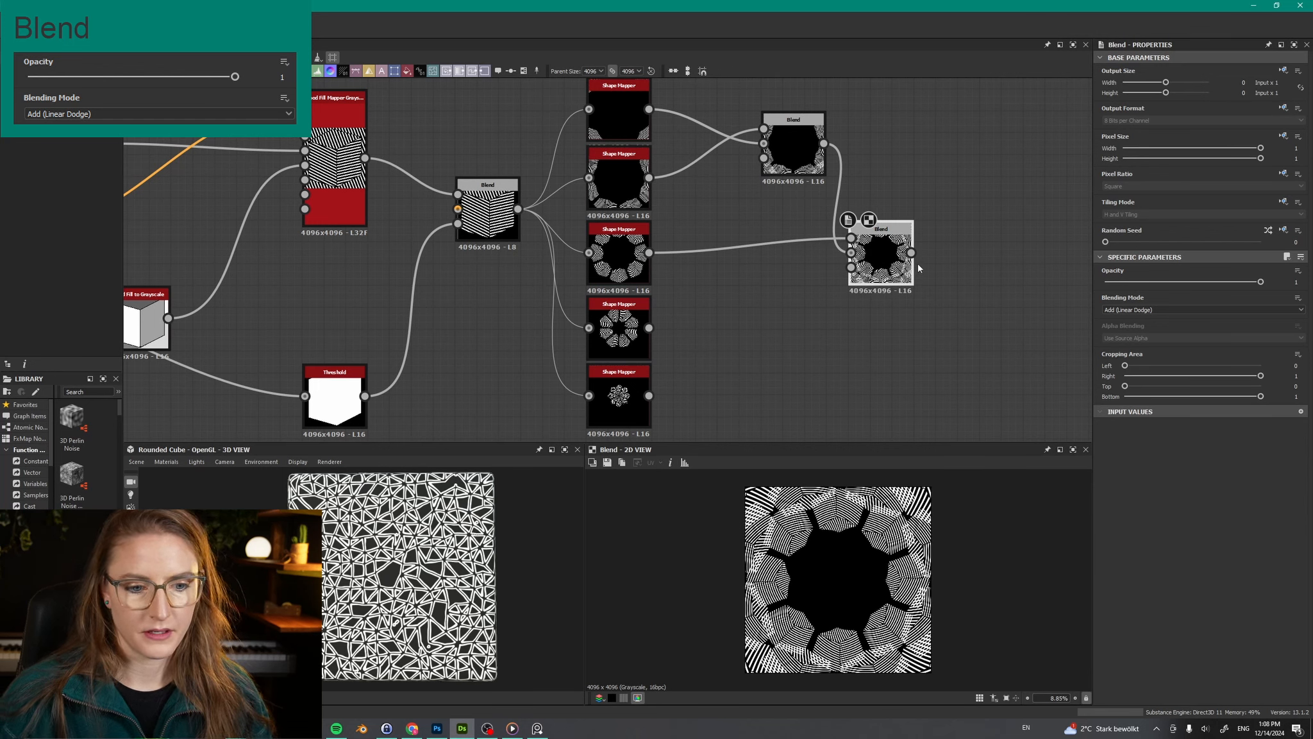
pyautogui.scroll(1, 835, 580)
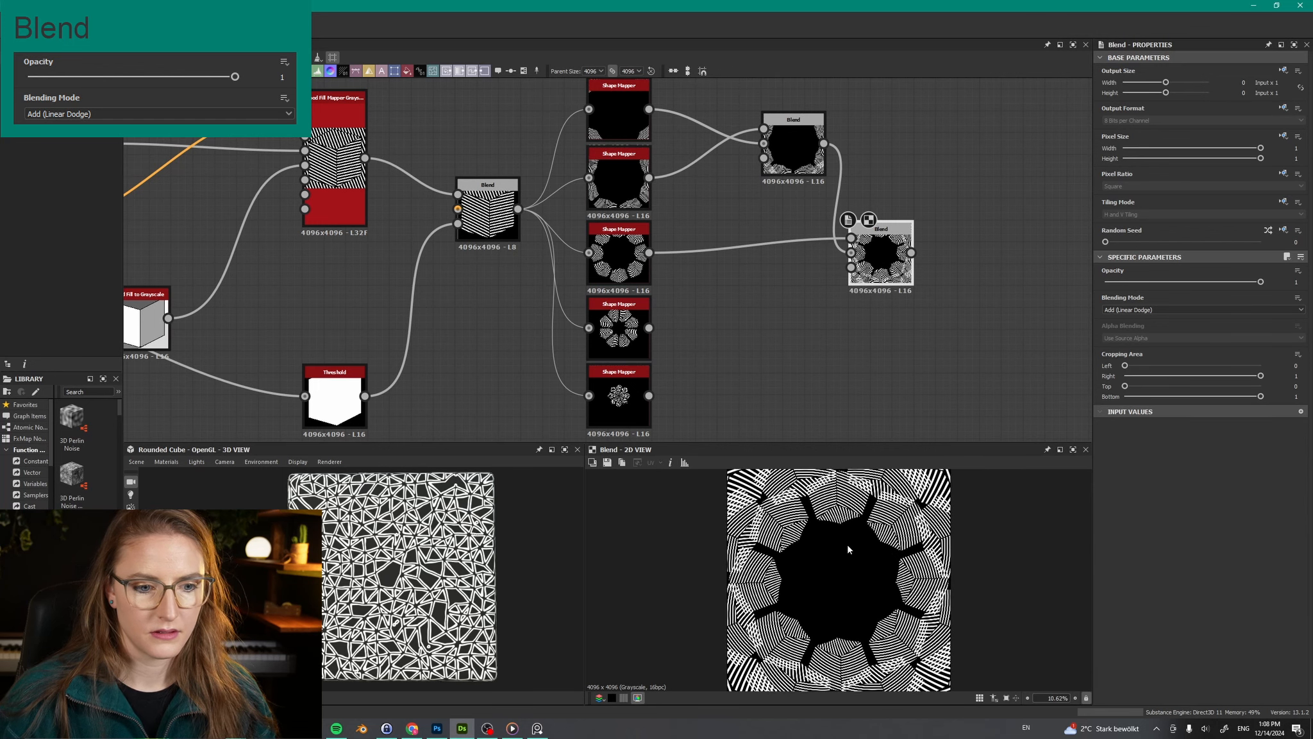
# Step: Add a Blend after the second ring Blend, with the fourth Shape Mapper as foreground and blending mode Add (Linear Dodge)
pyautogui.moveTo(911, 270); pyautogui.dragTo(967, 335)
pyautogui.write('blend')
pyautogui.press('Return')
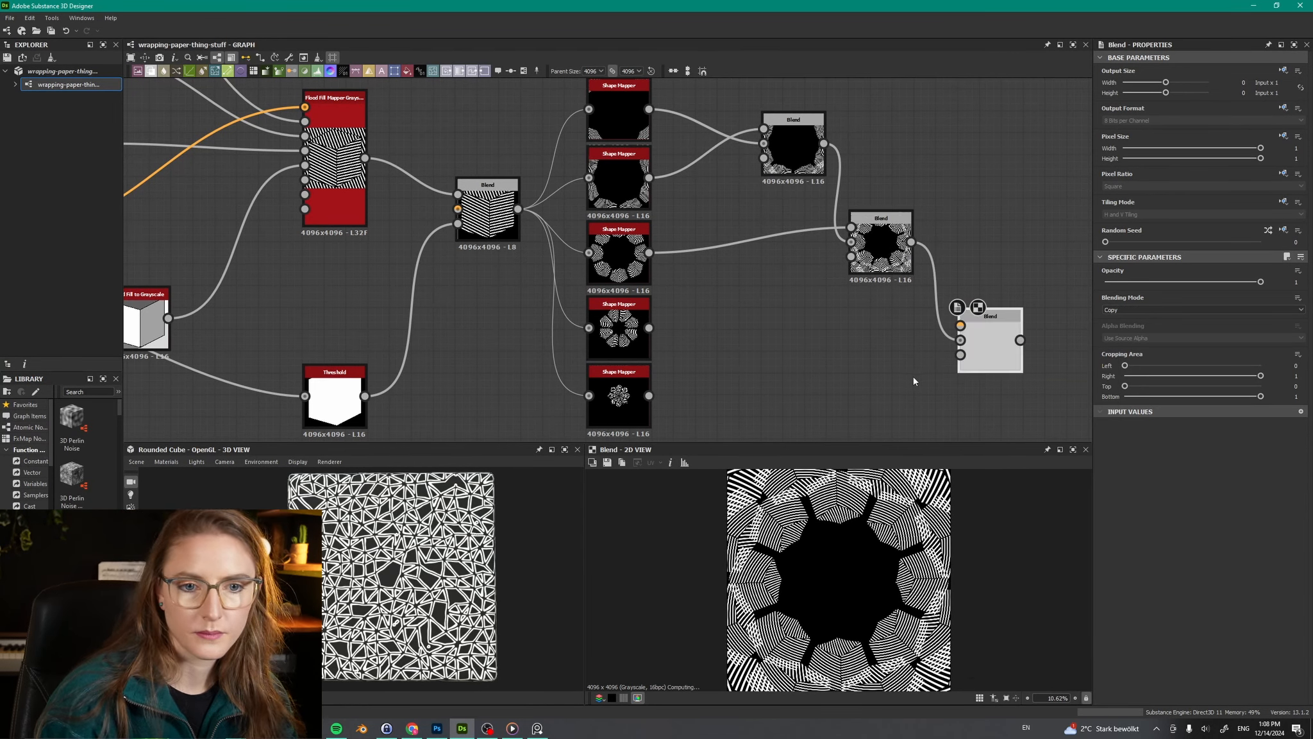
pyautogui.moveTo(649, 328); pyautogui.dragTo(989, 328)
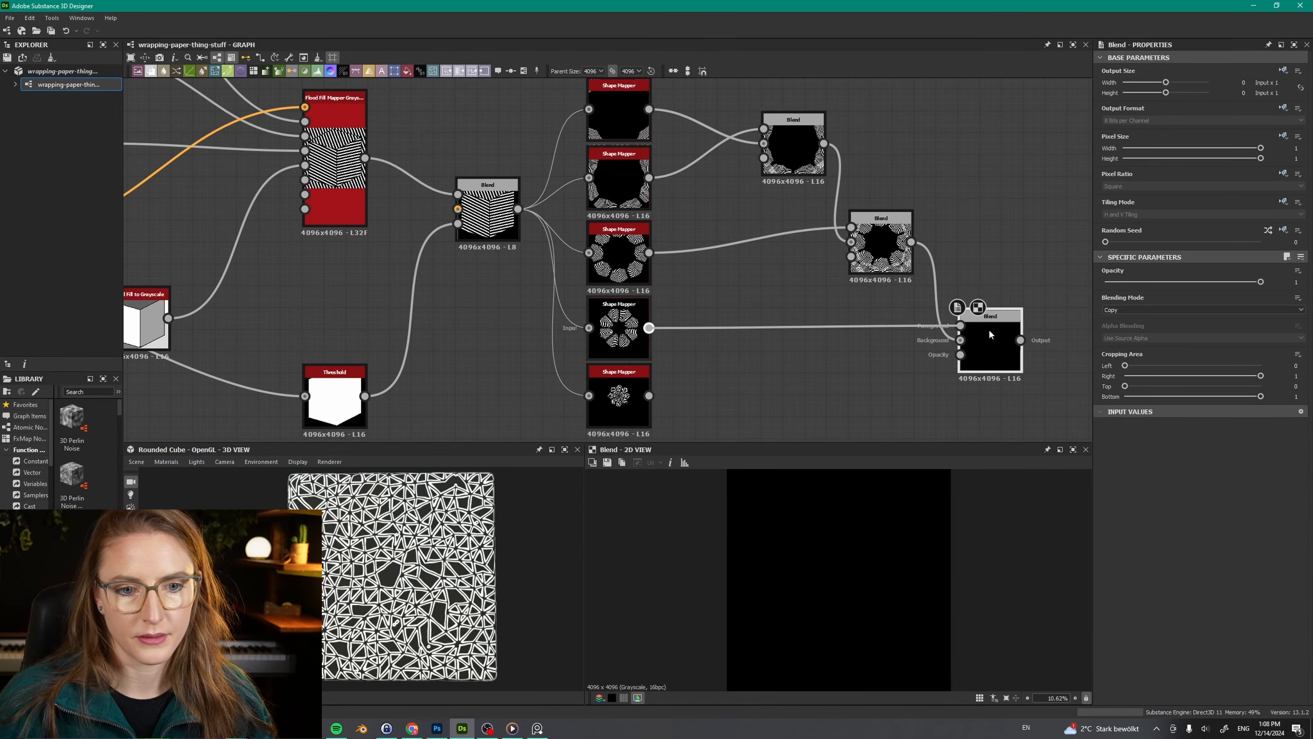
pyautogui.click(1119, 311)
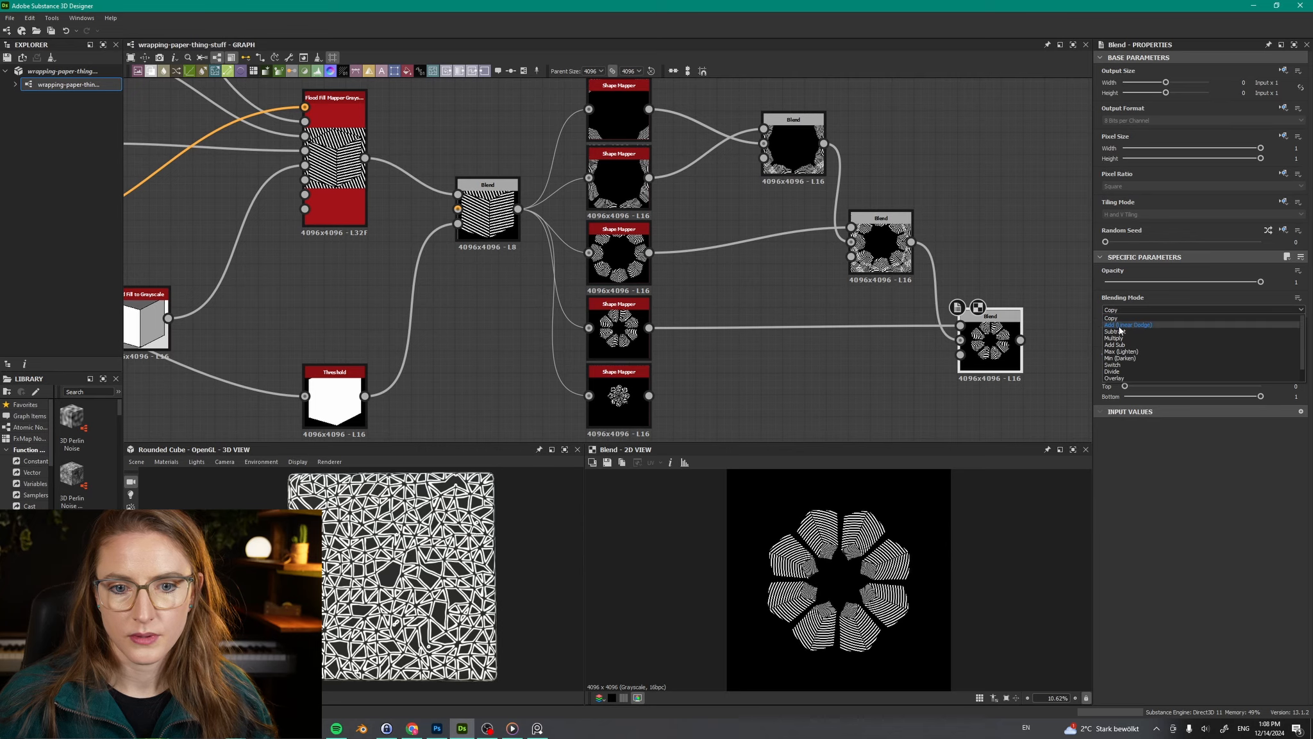
pyautogui.click(1122, 326)
# Step: Duplicate the third ring Blend, connect it to the previous Blend and the fifth Shape Mapper, and preview the copy
pyautogui.moveTo(933, 403); pyautogui.dragTo(793, 307, button='middle')
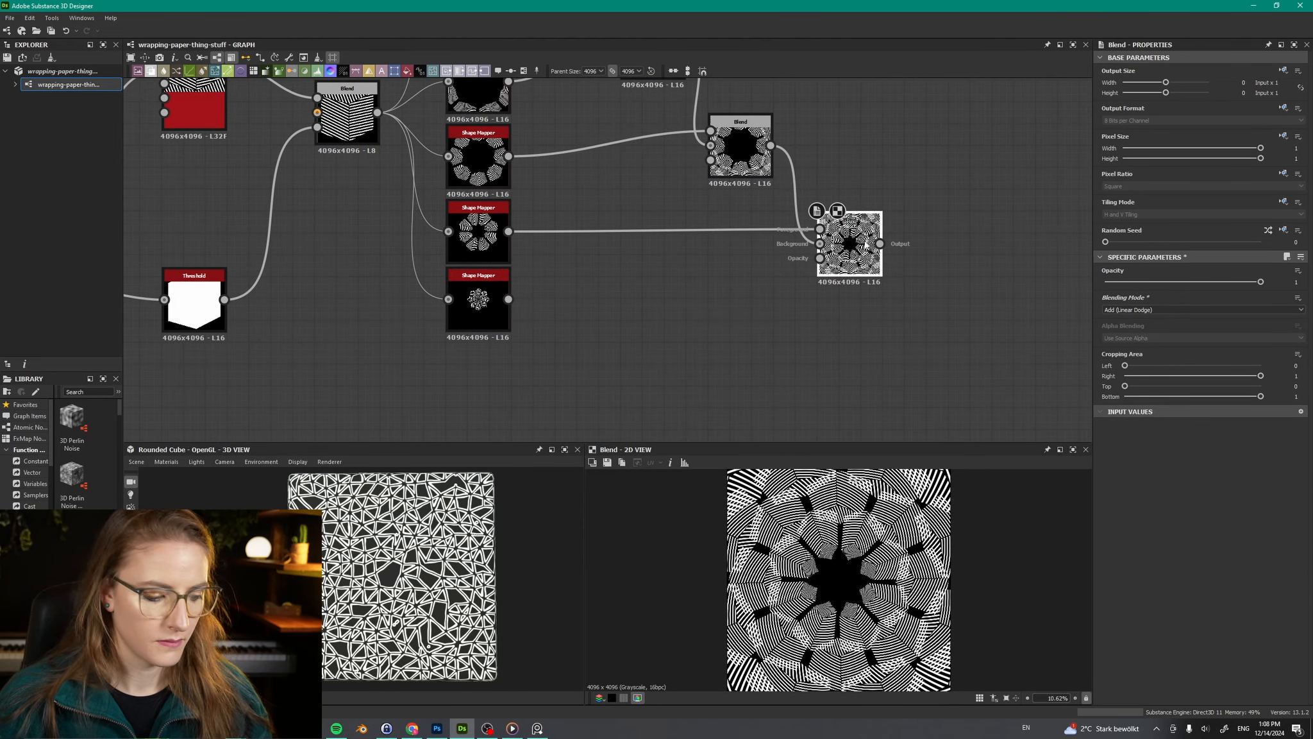
pyautogui.hotkey('ctrl', 'd')
pyautogui.moveTo(867, 251); pyautogui.dragTo(932, 337)
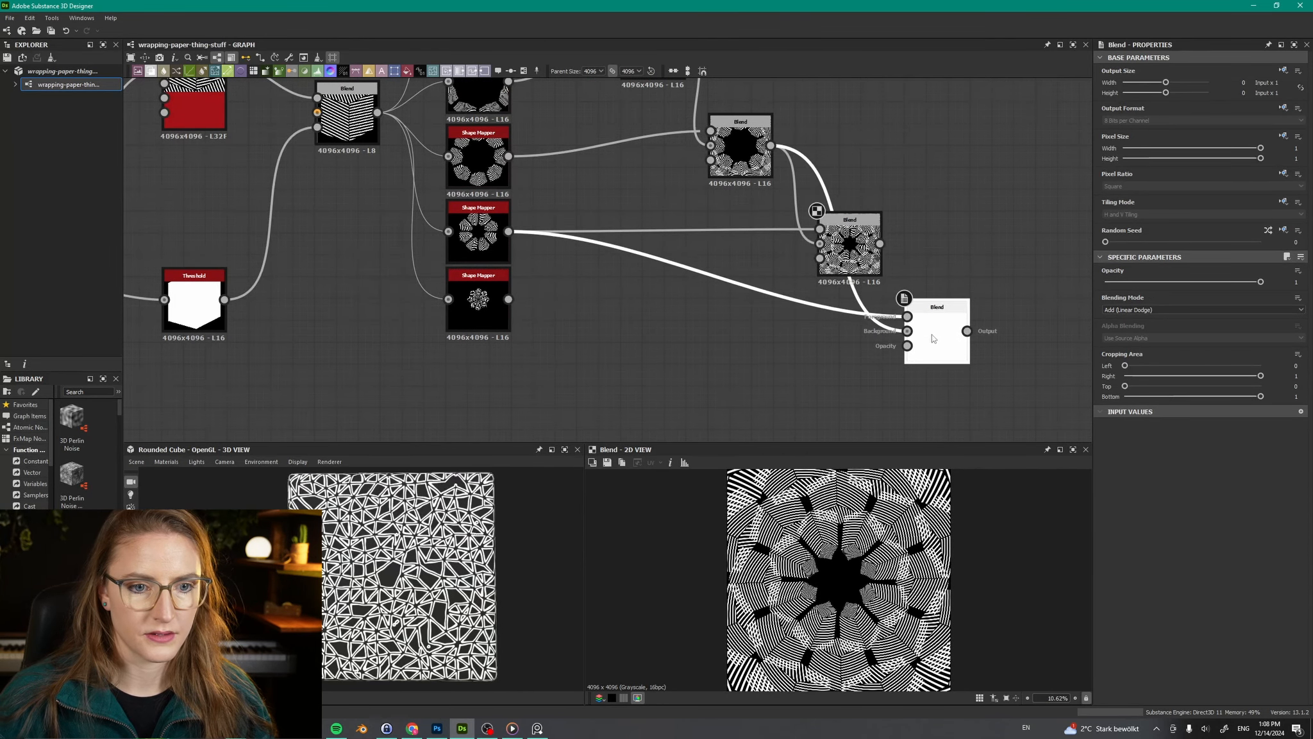
pyautogui.moveTo(880, 244); pyautogui.dragTo(907, 316)
pyautogui.moveTo(508, 299); pyautogui.dragTo(907, 331)
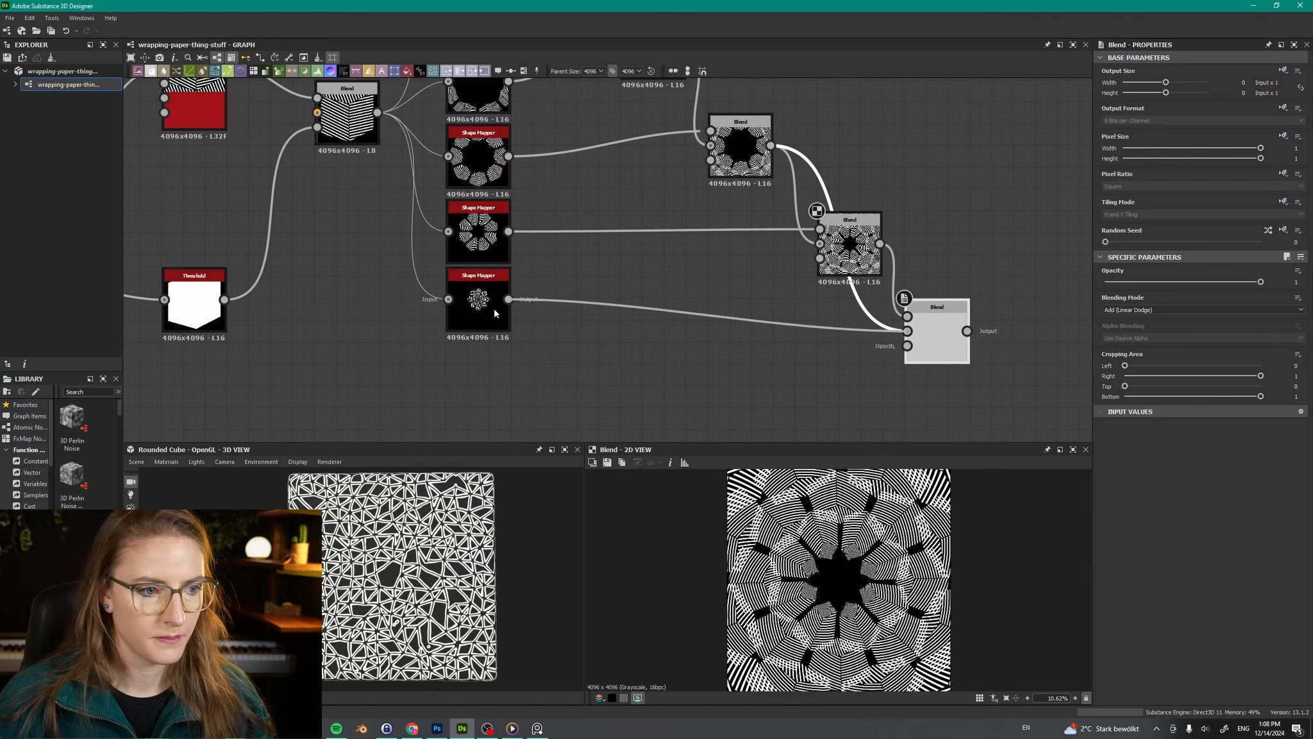
pyautogui.doubleClick(938, 347)
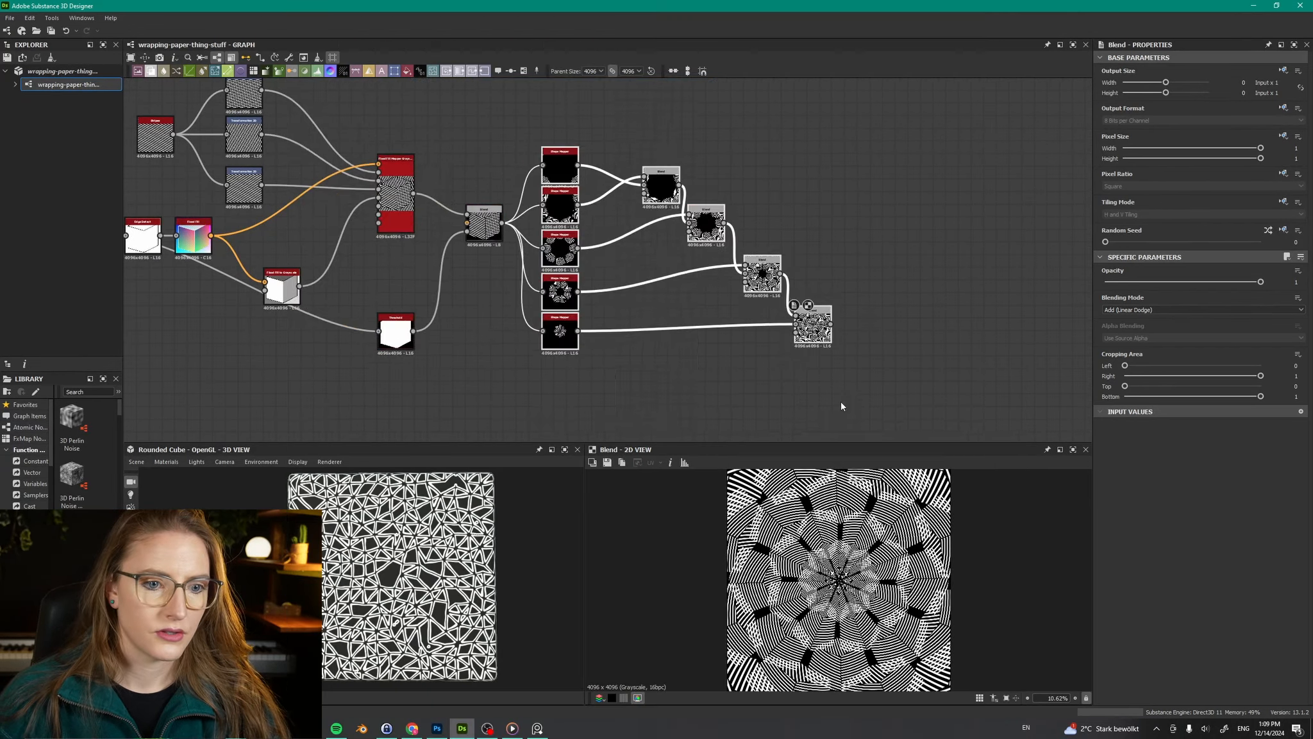
# Step: Duplicate the five Shape Mappers and their four Blends as a group, placing the copies below the originals
pyautogui.scroll(-2, 824, 381)
pyautogui.moveTo(854, 381); pyautogui.dragTo(800, 274, button='middle')
pyautogui.hotkey('ctrl', 'd')
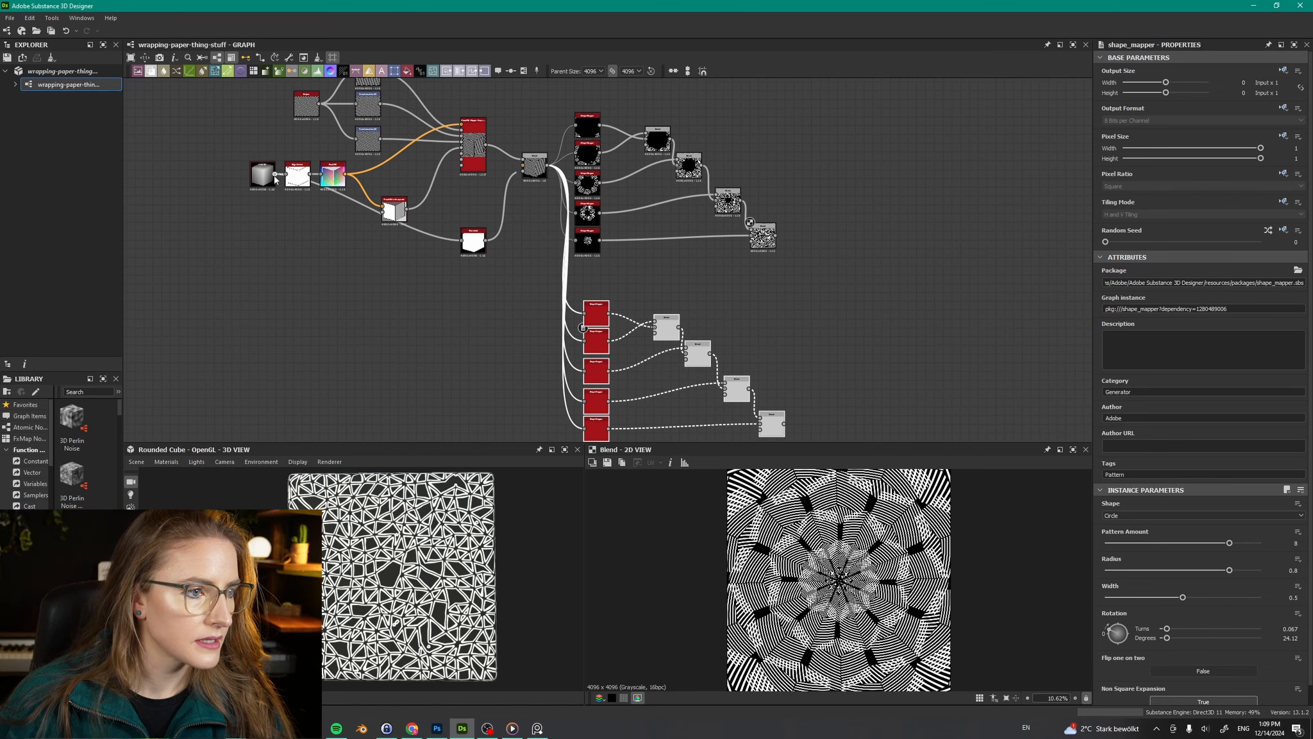
# Step: Connect the shaded cube node's output to all five duplicated Shape Mappers and preview the last duplicated Blend
pyautogui.doubleClick(537, 170)
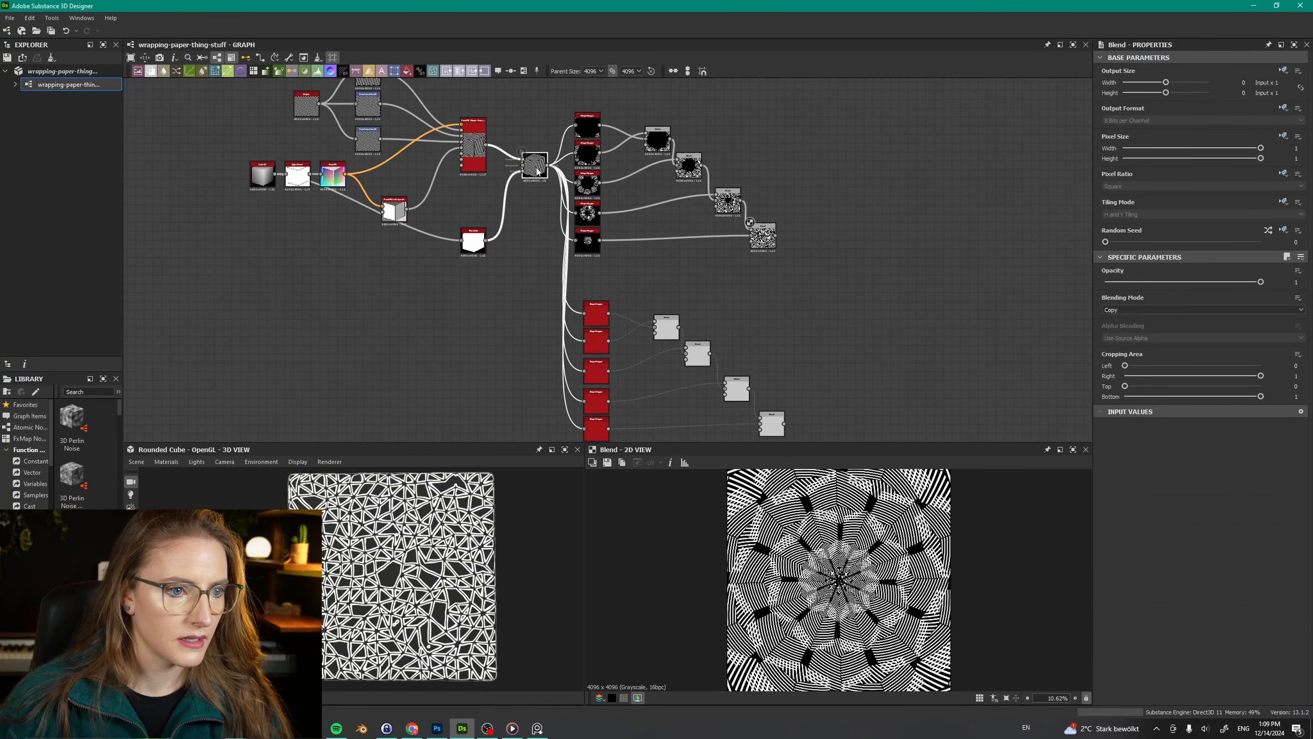
pyautogui.moveTo(276, 173); pyautogui.dragTo(585, 313)
pyautogui.moveTo(276, 173); pyautogui.dragTo(584, 341)
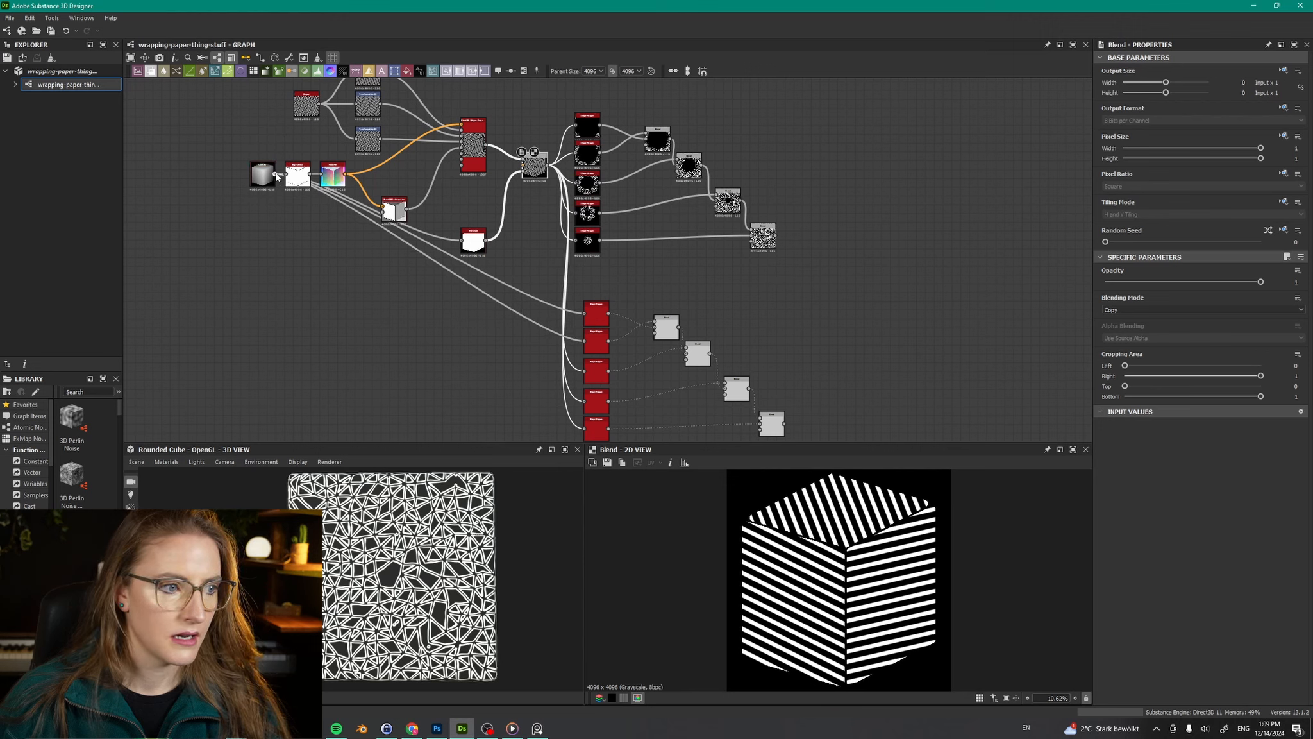
pyautogui.moveTo(277, 178); pyautogui.dragTo(585, 371)
pyautogui.moveTo(277, 175); pyautogui.dragTo(585, 401)
pyautogui.moveTo(276, 175); pyautogui.dragTo(594, 434)
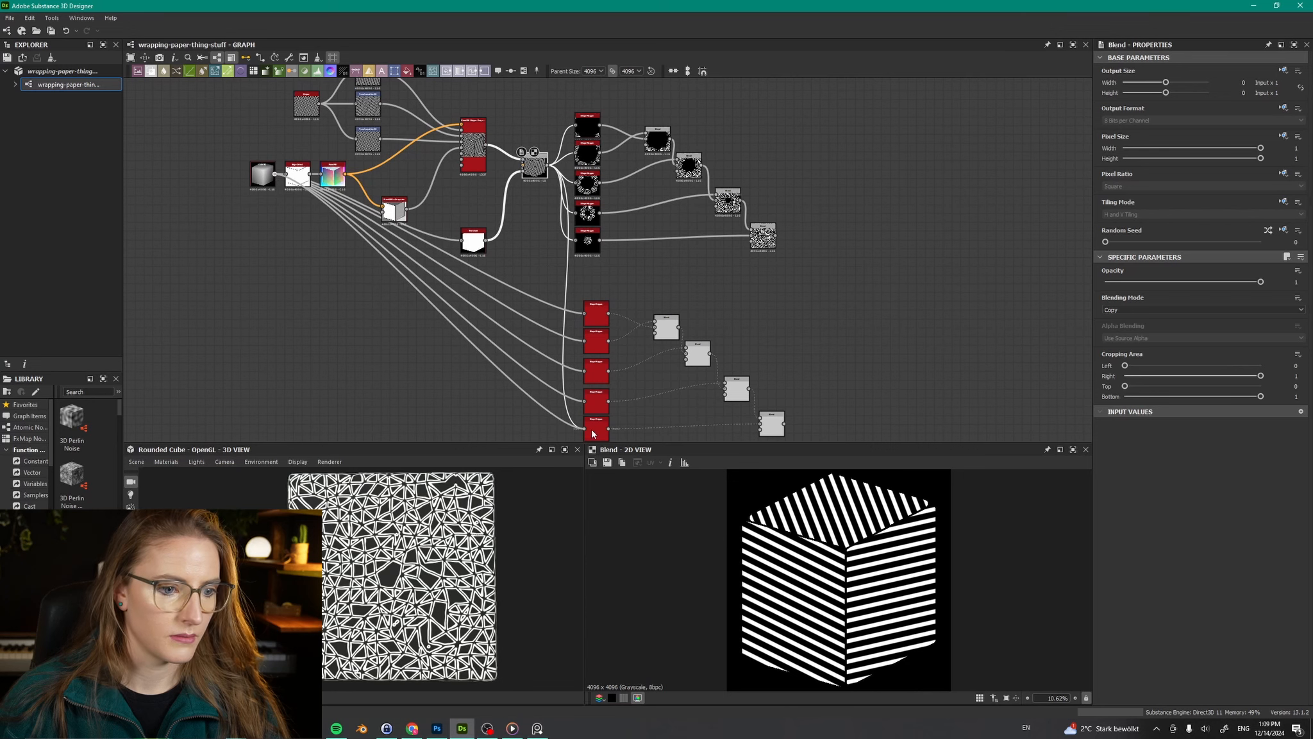
pyautogui.doubleClick(771, 423)
# Step: Add an Edge Detect node after the last duplicated Blend, with Edge Width 1 and Edge Roundness 0
pyautogui.moveTo(841, 390); pyautogui.dragTo(733, 324, button='middle')
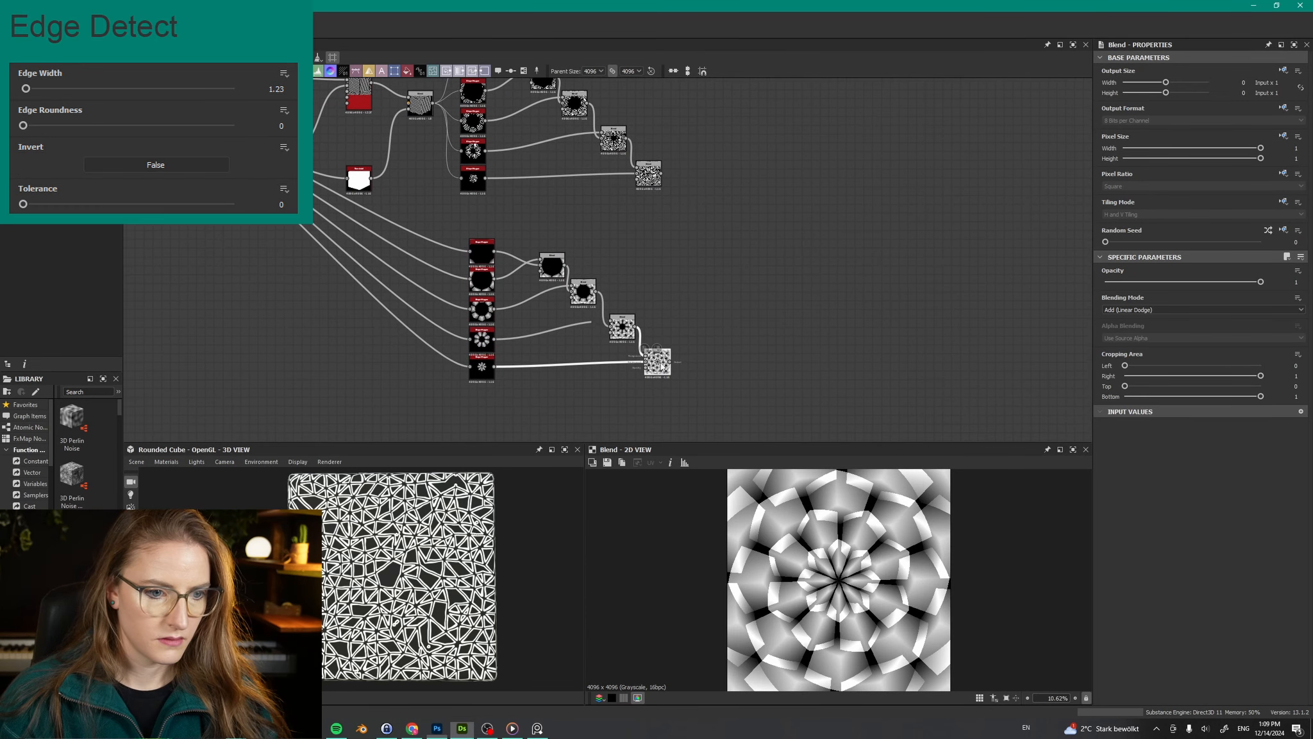
pyautogui.press('space')
pyautogui.write('edge')
pyautogui.press('Return')
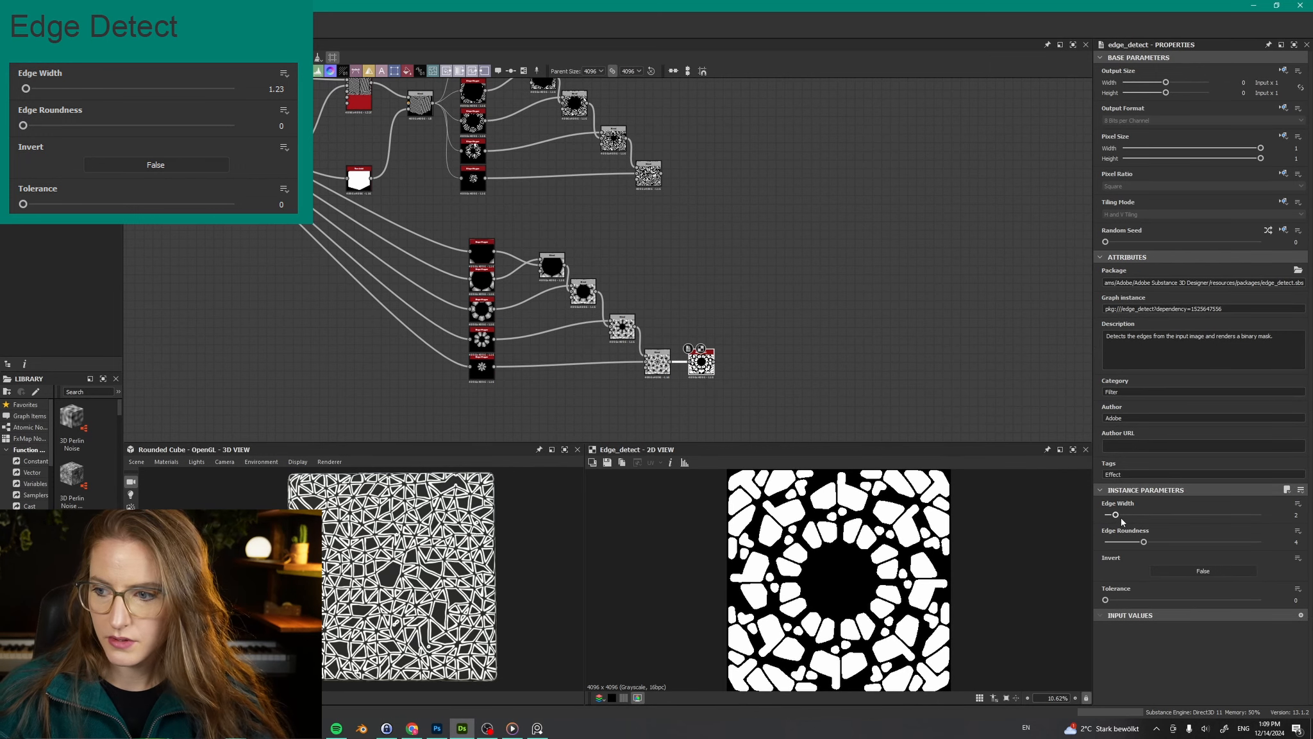
pyautogui.moveTo(1121, 518); pyautogui.dragTo(1101, 546)
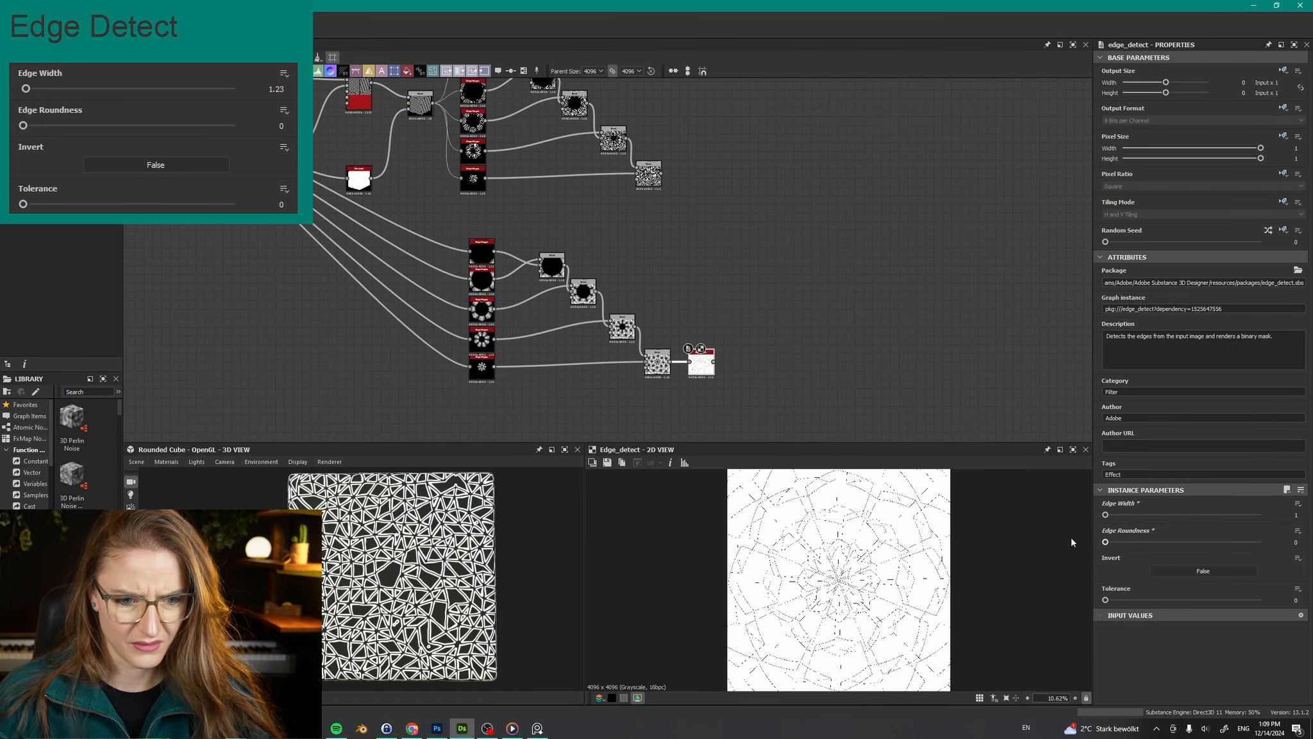
# Step: Raise the Edge Detect's Edge Width to 1.2 and move the node closer to its Blend
pyautogui.scroll(3, 824, 606)
pyautogui.scroll(3, 823, 606)
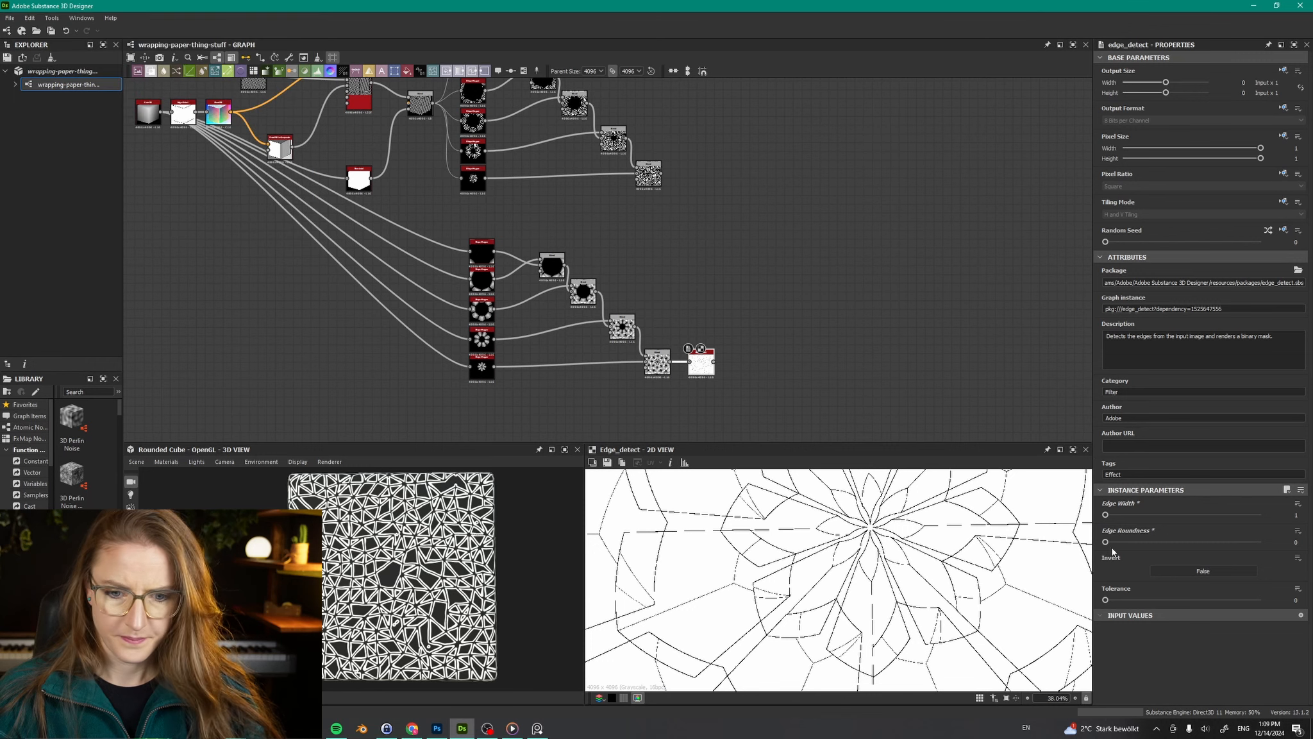
pyautogui.moveTo(1106, 516); pyautogui.dragTo(1108, 516)
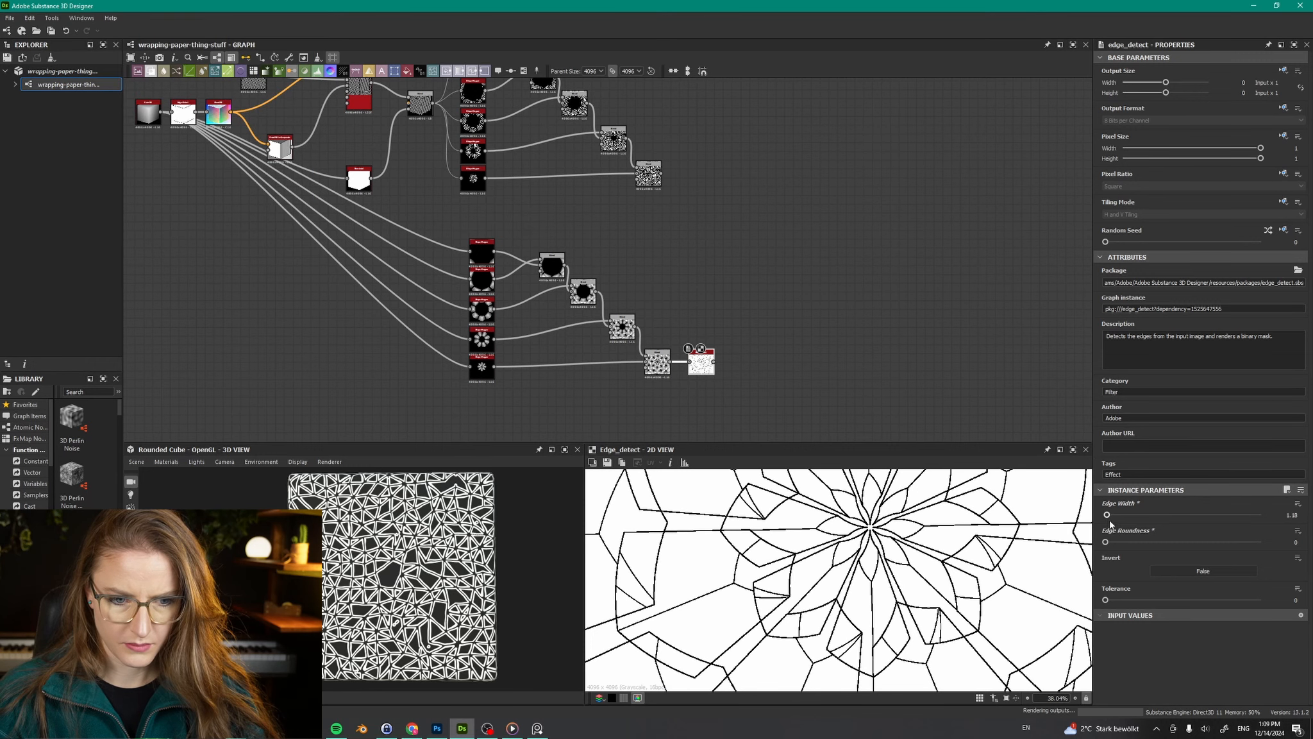
pyautogui.scroll(-6, 843, 577)
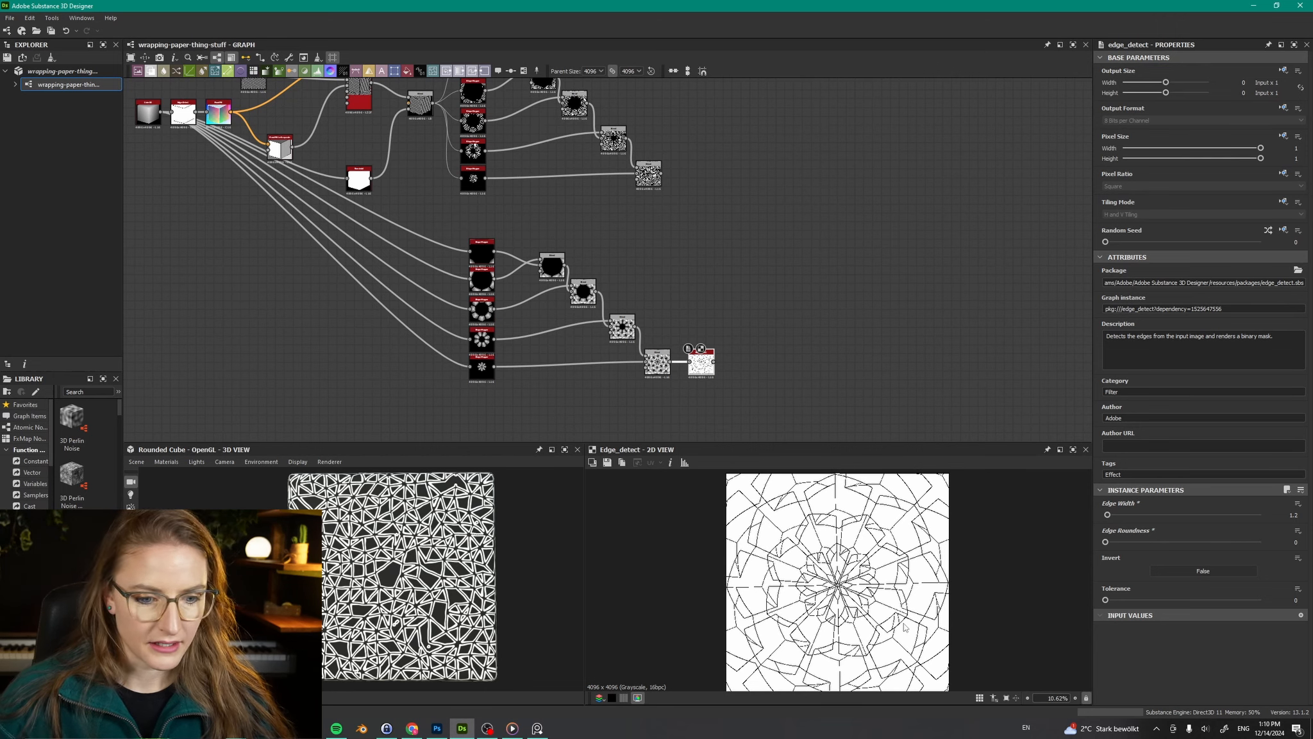
pyautogui.moveTo(703, 372); pyautogui.dragTo(688, 363)
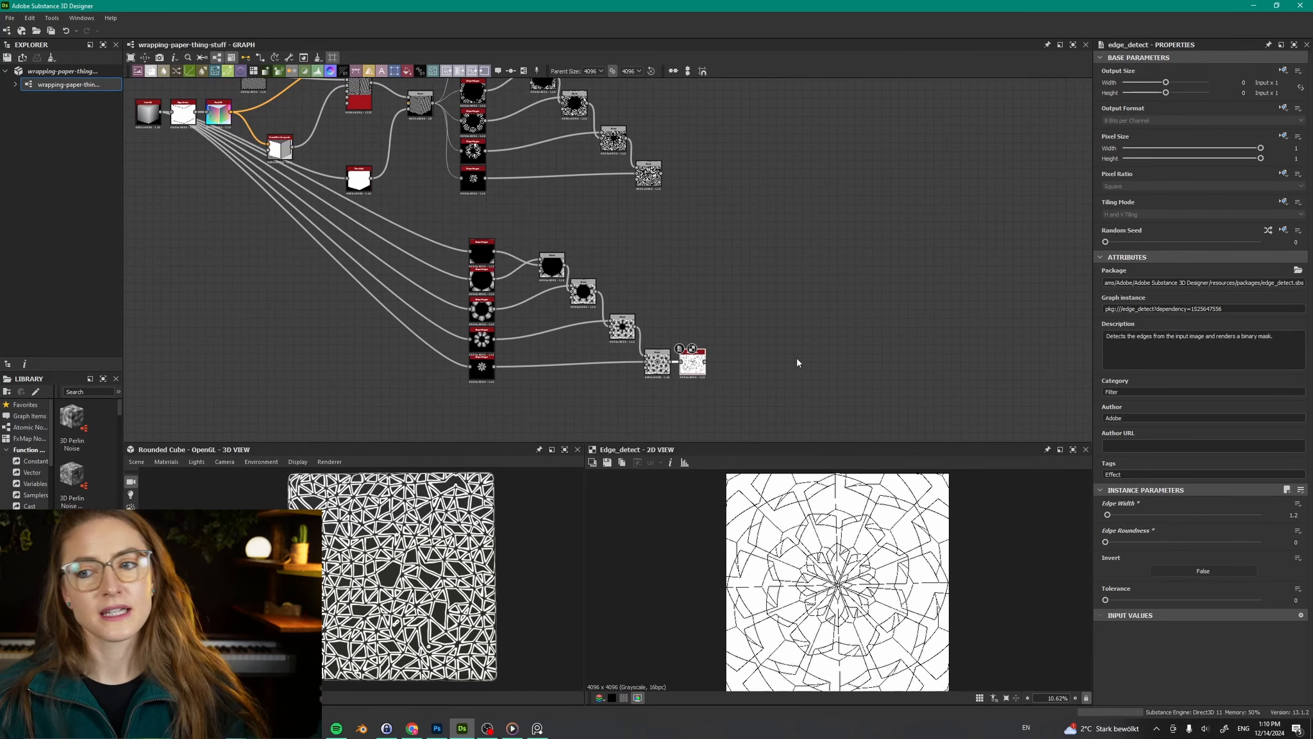
# Step: Add a Blend node that takes the last striped-ring Blend and the Edge Detect output as its inputs
pyautogui.doubleClick(657, 185)
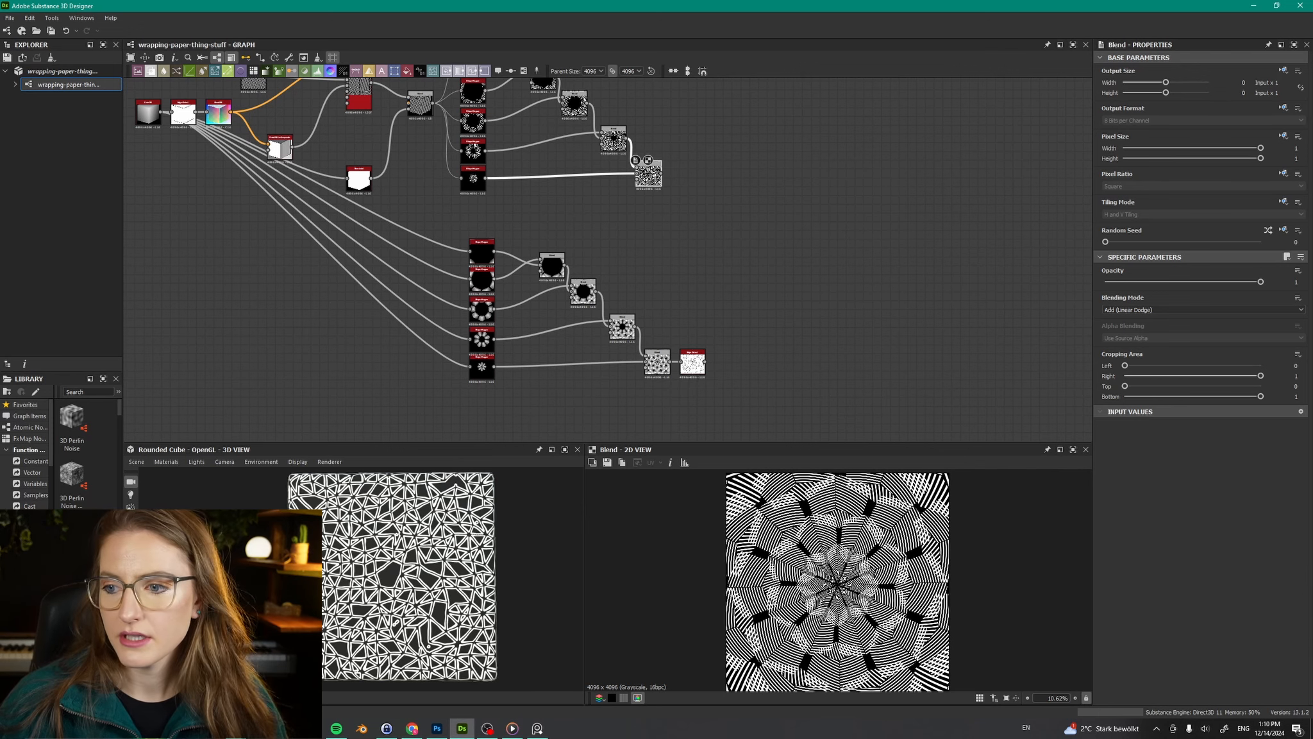
pyautogui.hotkey('alt', 'Tab')
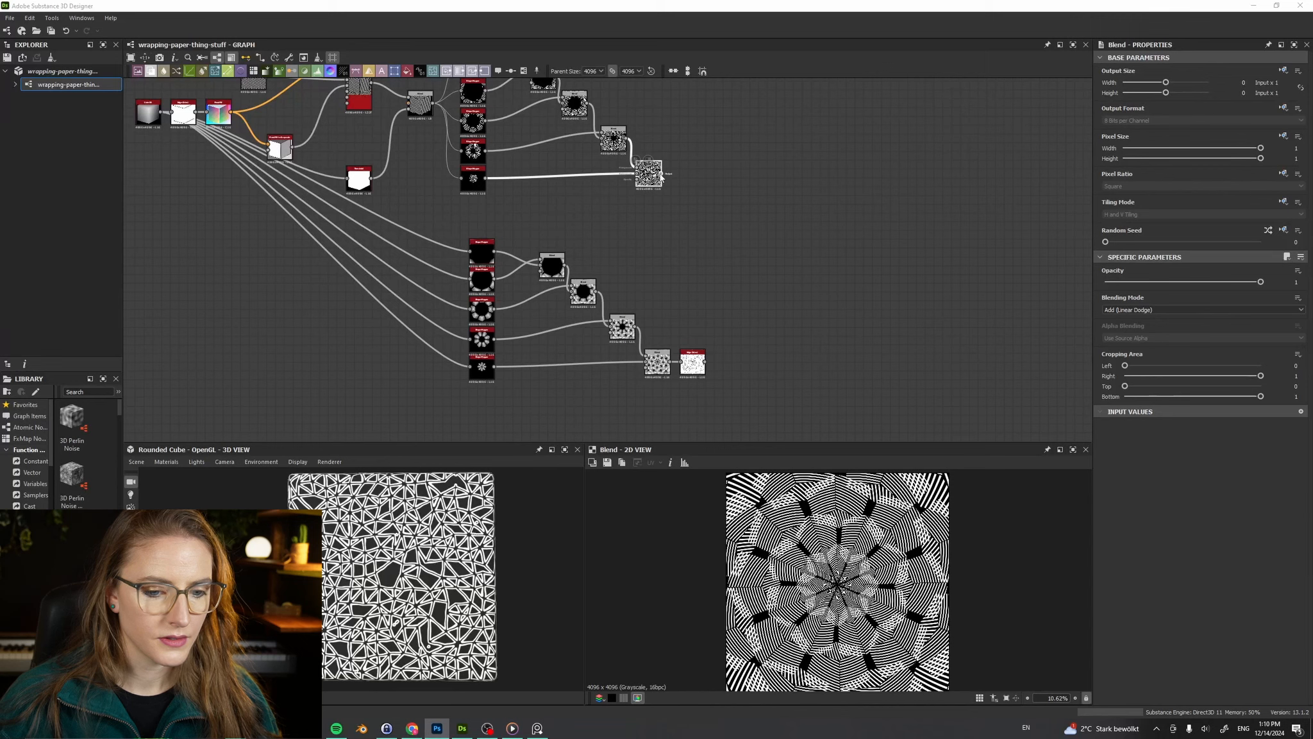
pyautogui.moveTo(661, 174); pyautogui.dragTo(754, 236)
pyautogui.write('bl')
pyautogui.press('Return')
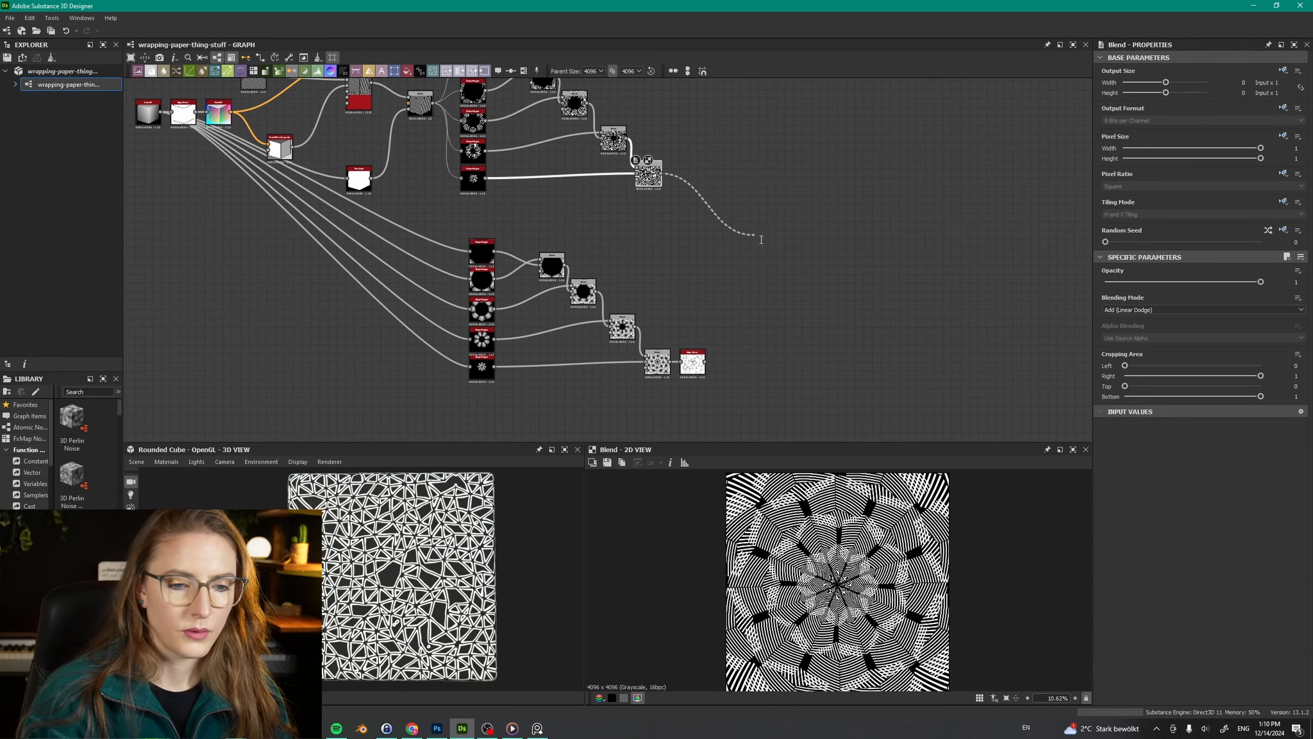
pyautogui.moveTo(705, 363); pyautogui.dragTo(754, 233)
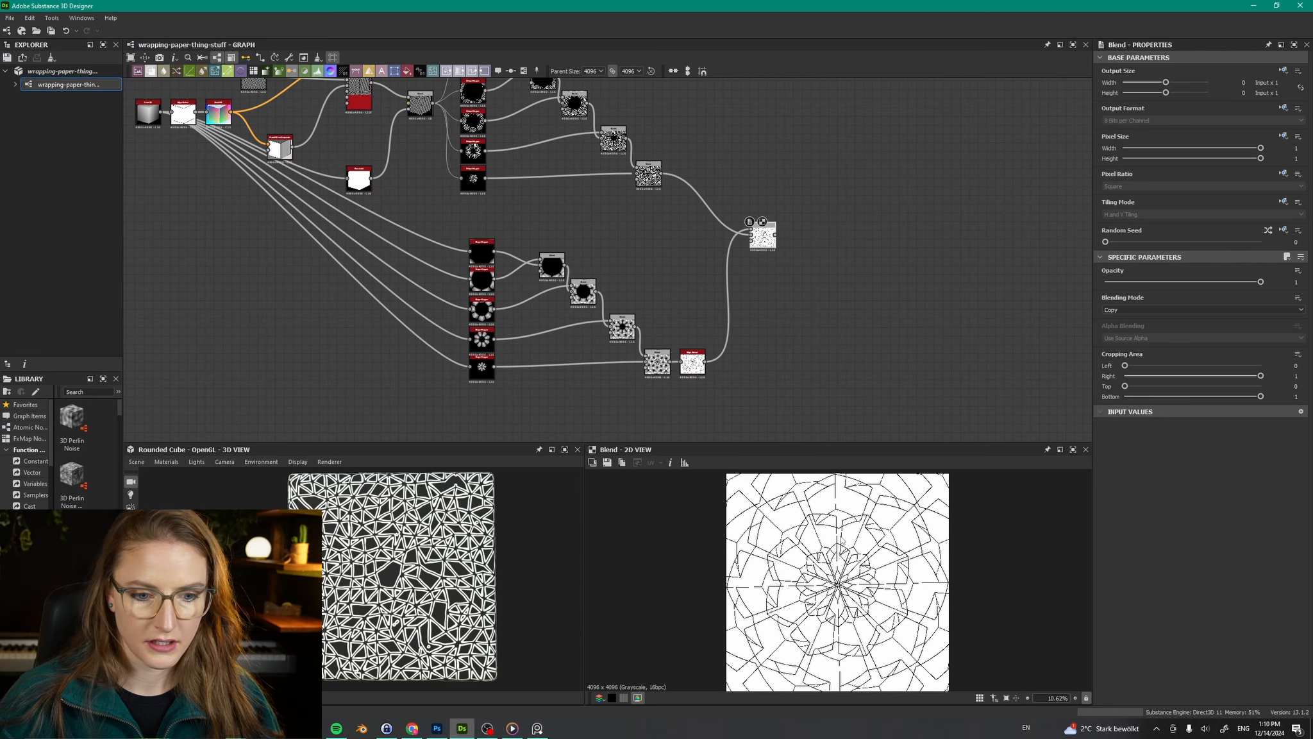
# Step: Set the new Blend's blending mode to Multiply and compare its preview with the last striped-ring Blend
pyautogui.click(648, 176)
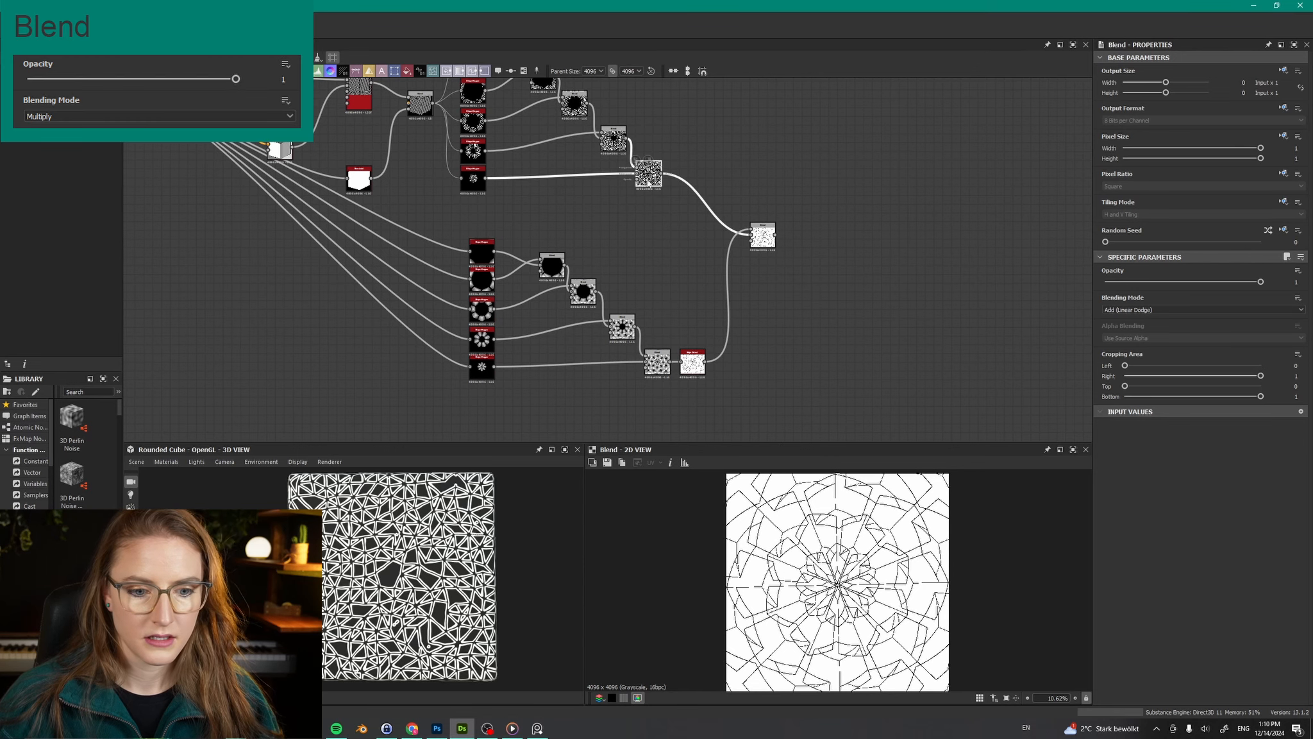
pyautogui.doubleClick(649, 177)
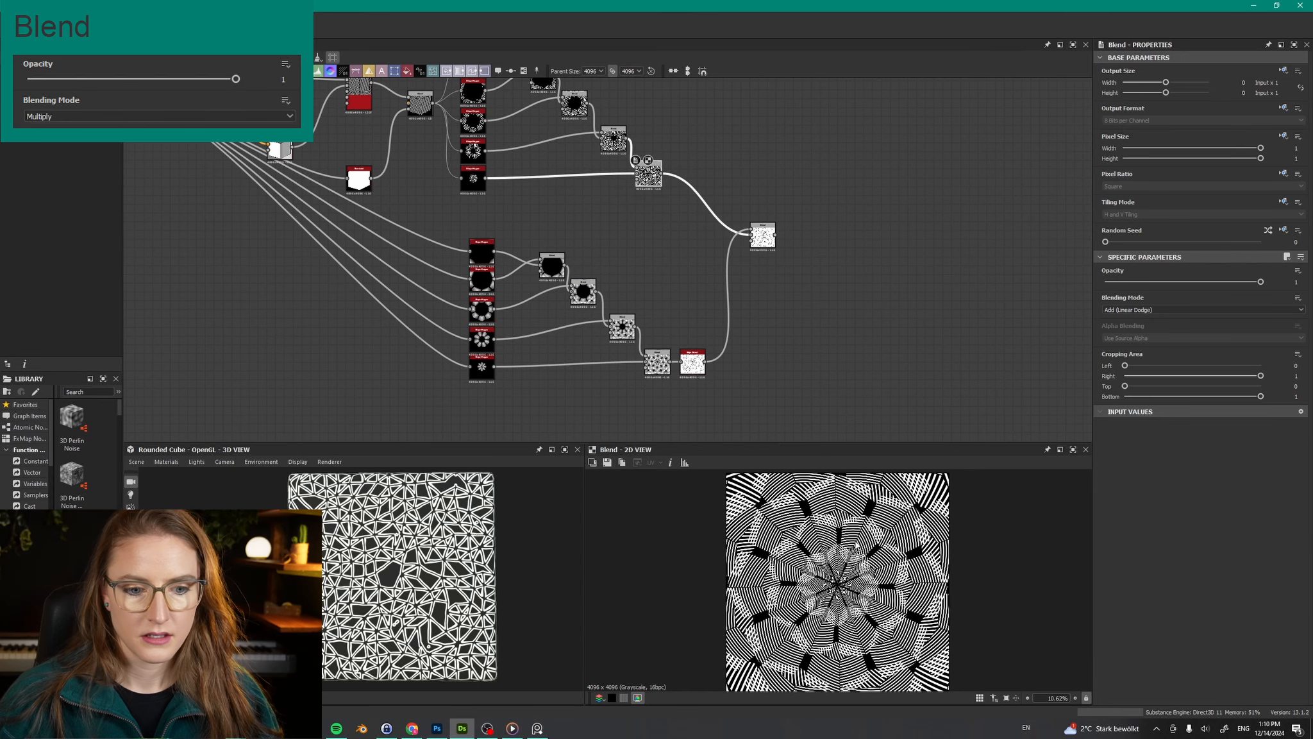
pyautogui.doubleClick(763, 236)
pyautogui.click(1173, 310)
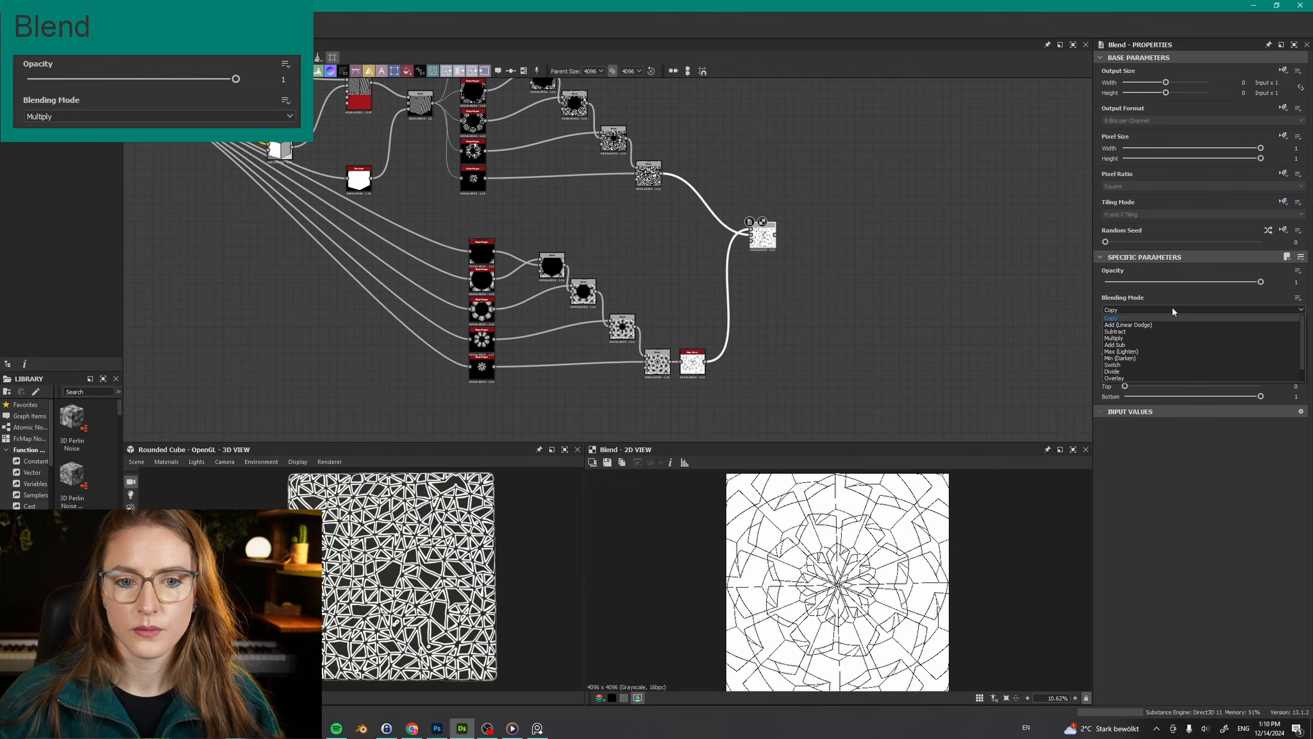
pyautogui.click(1132, 337)
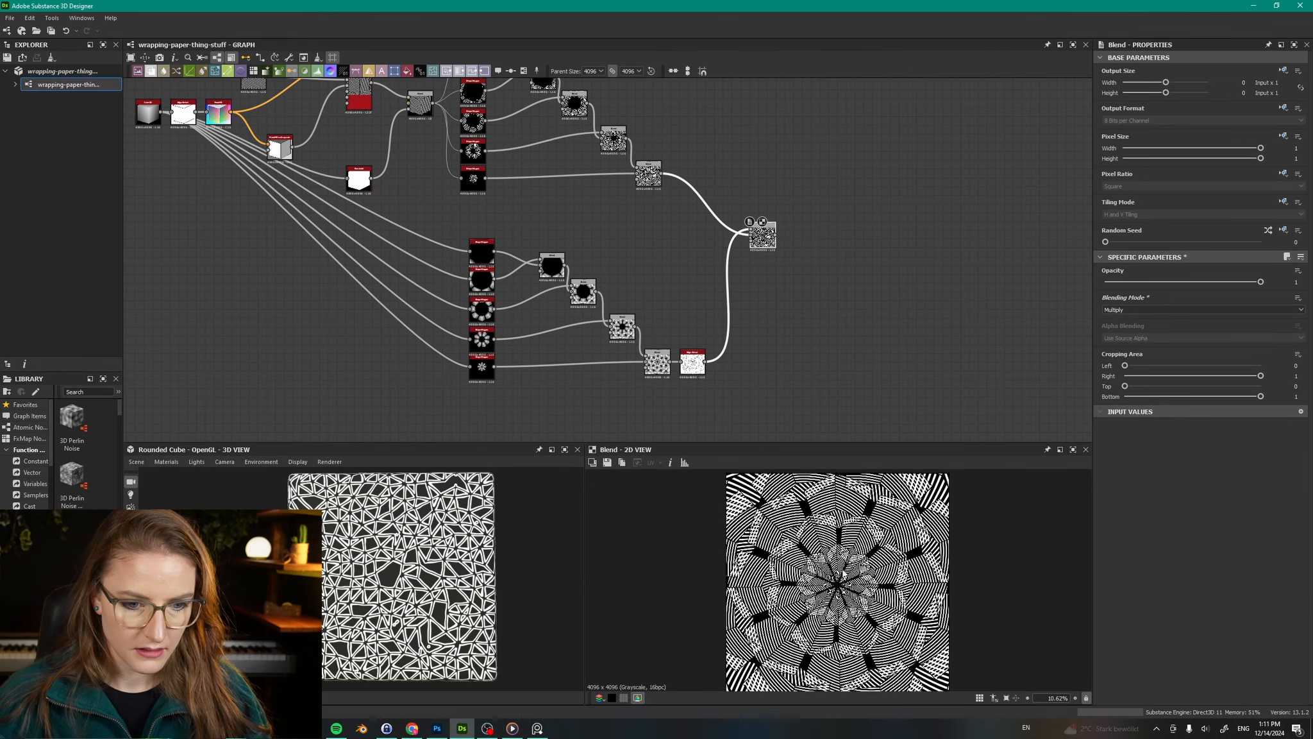
pyautogui.scroll(6, 852, 538)
pyautogui.doubleClick(647, 175)
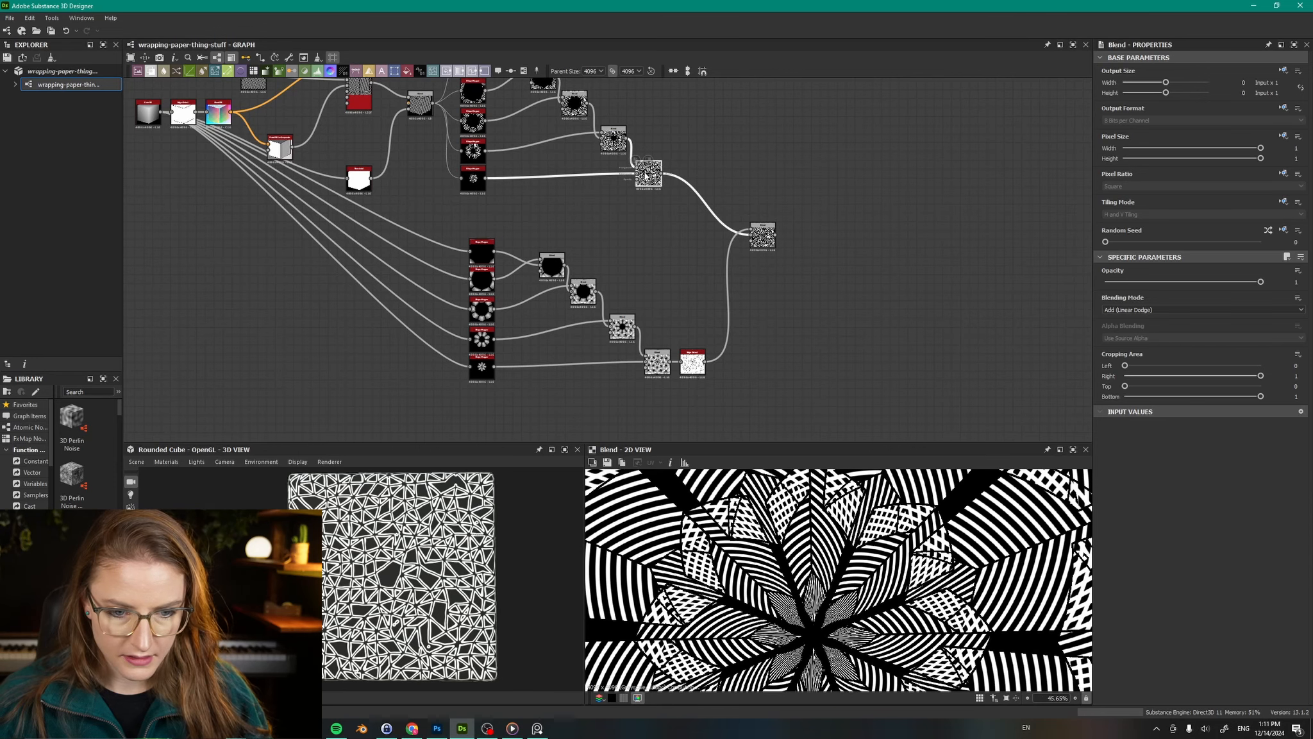
pyautogui.doubleClick(763, 238)
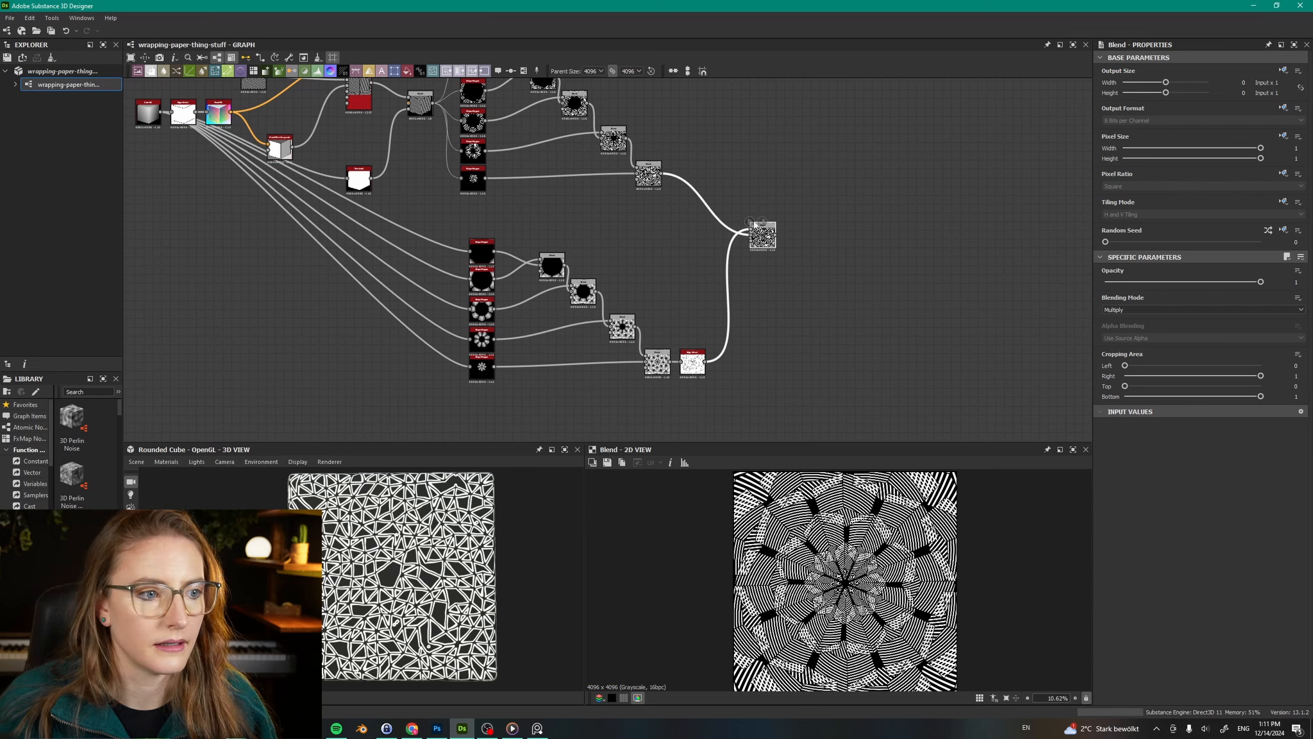
# Step: Move the Multiply Blend slightly down and add a Transformation 2D node after it, with a rotation angle of 22.5
pyautogui.moveTo(764, 238); pyautogui.dragTo(765, 254)
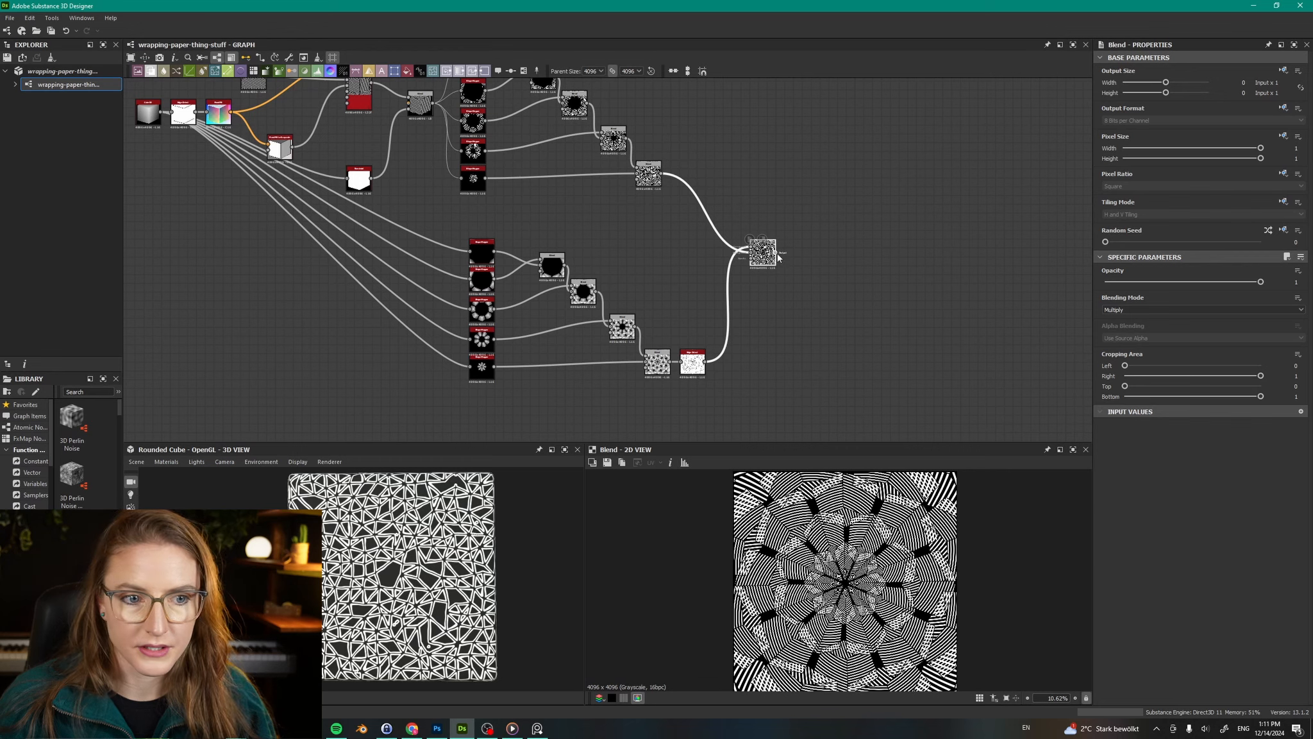
pyautogui.press('space')
pyautogui.click(860, 224)
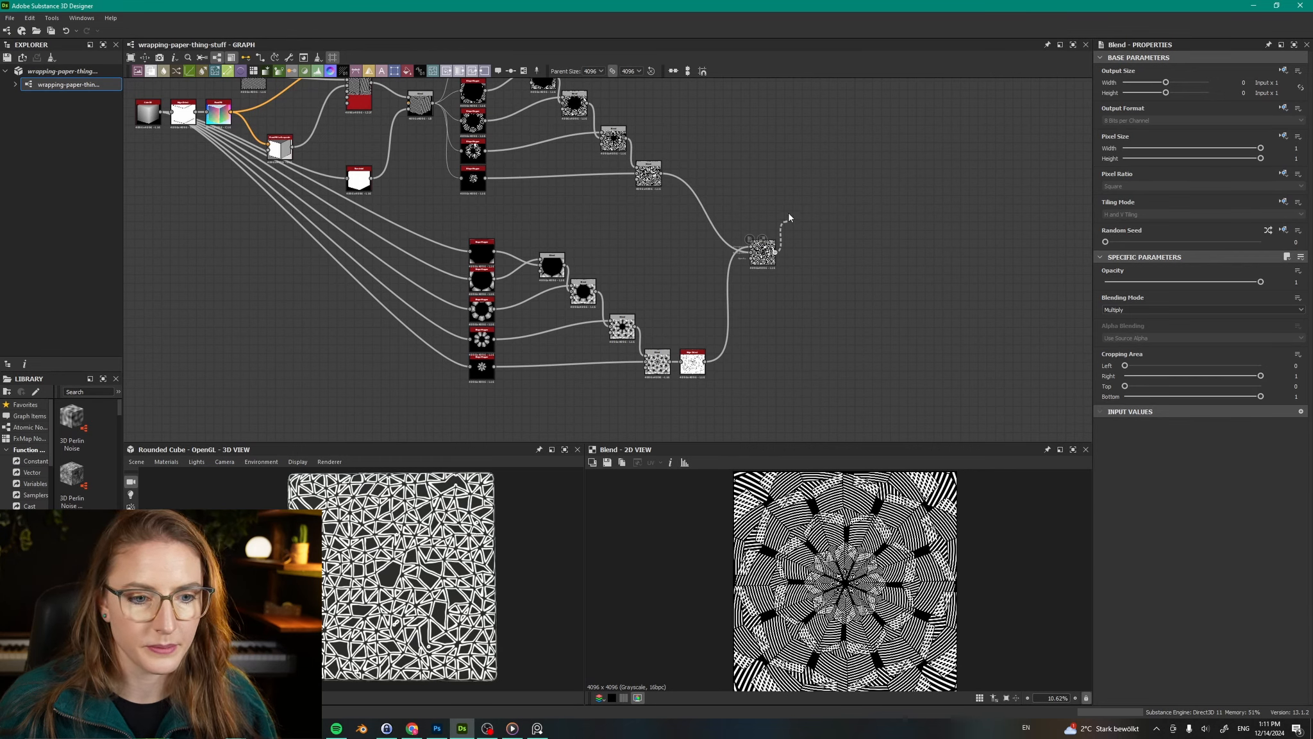
pyautogui.moveTo(788, 223); pyautogui.dragTo(788, 217)
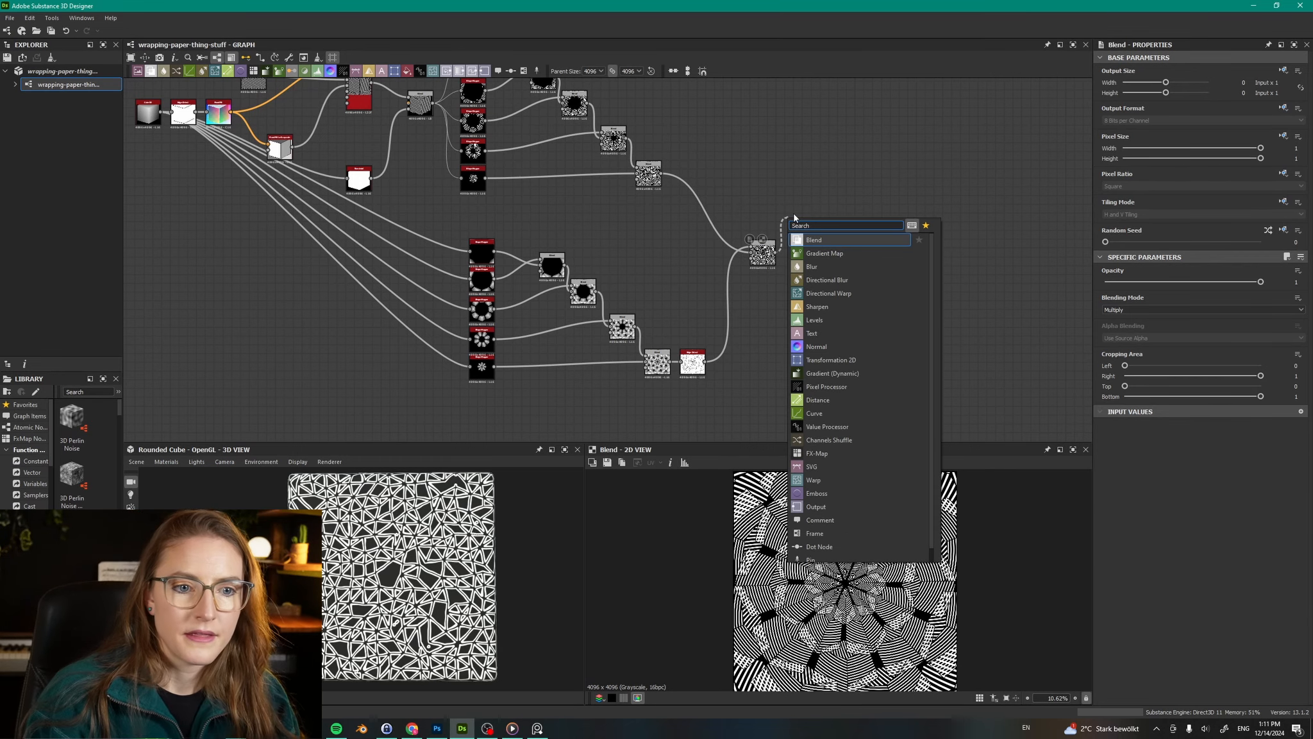
pyautogui.click(831, 360)
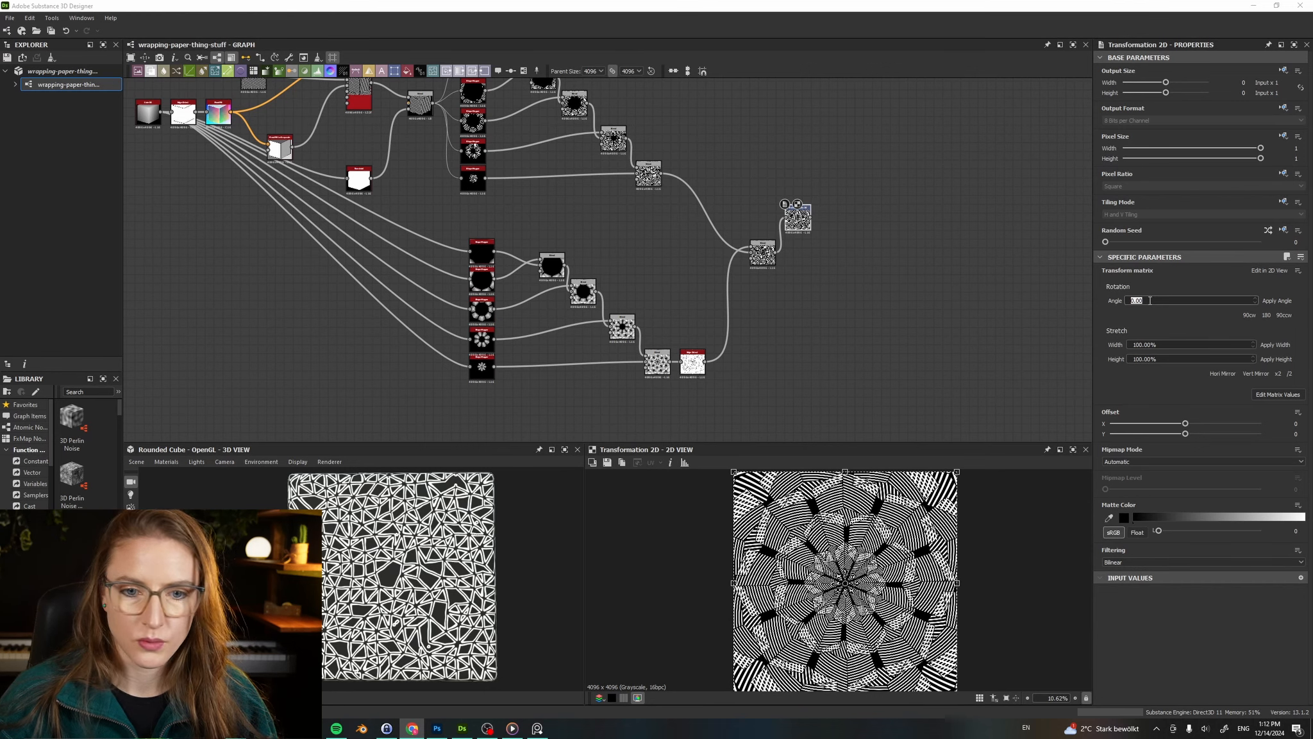
pyautogui.write('2')
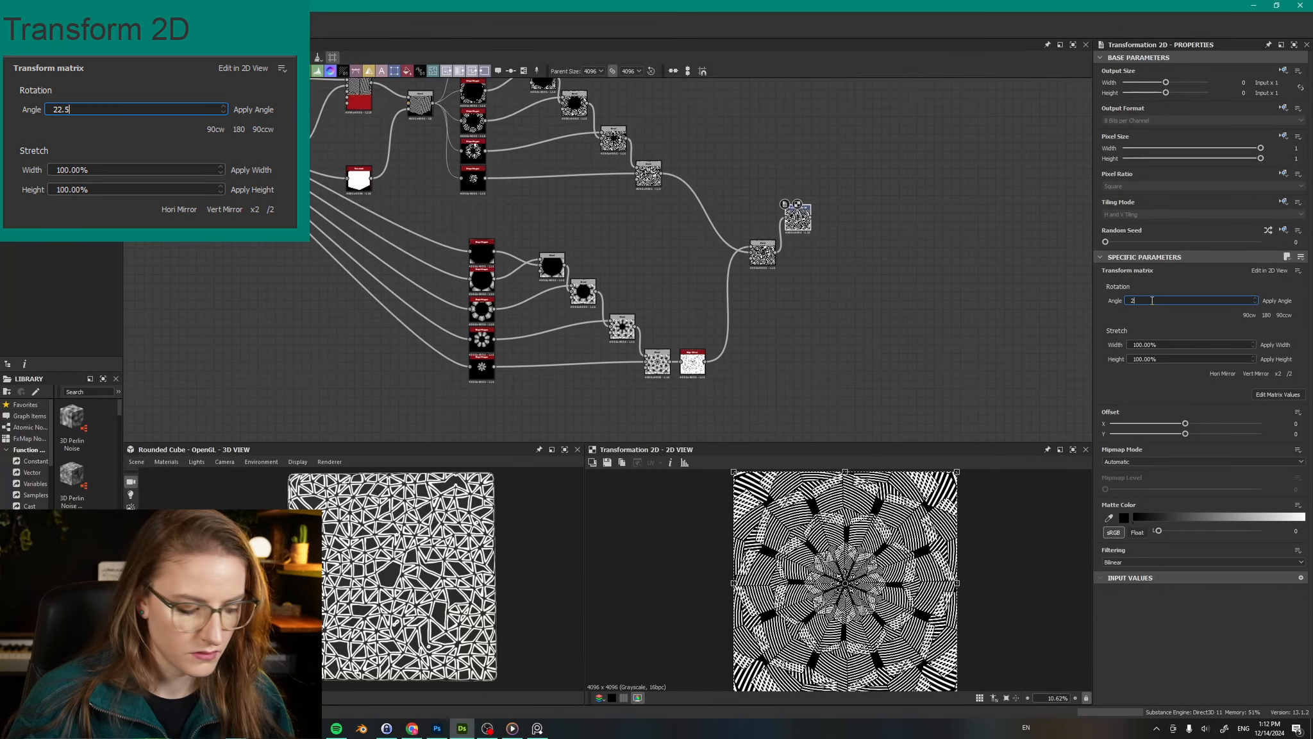
pyautogui.write('2.5')
pyautogui.press('Return')
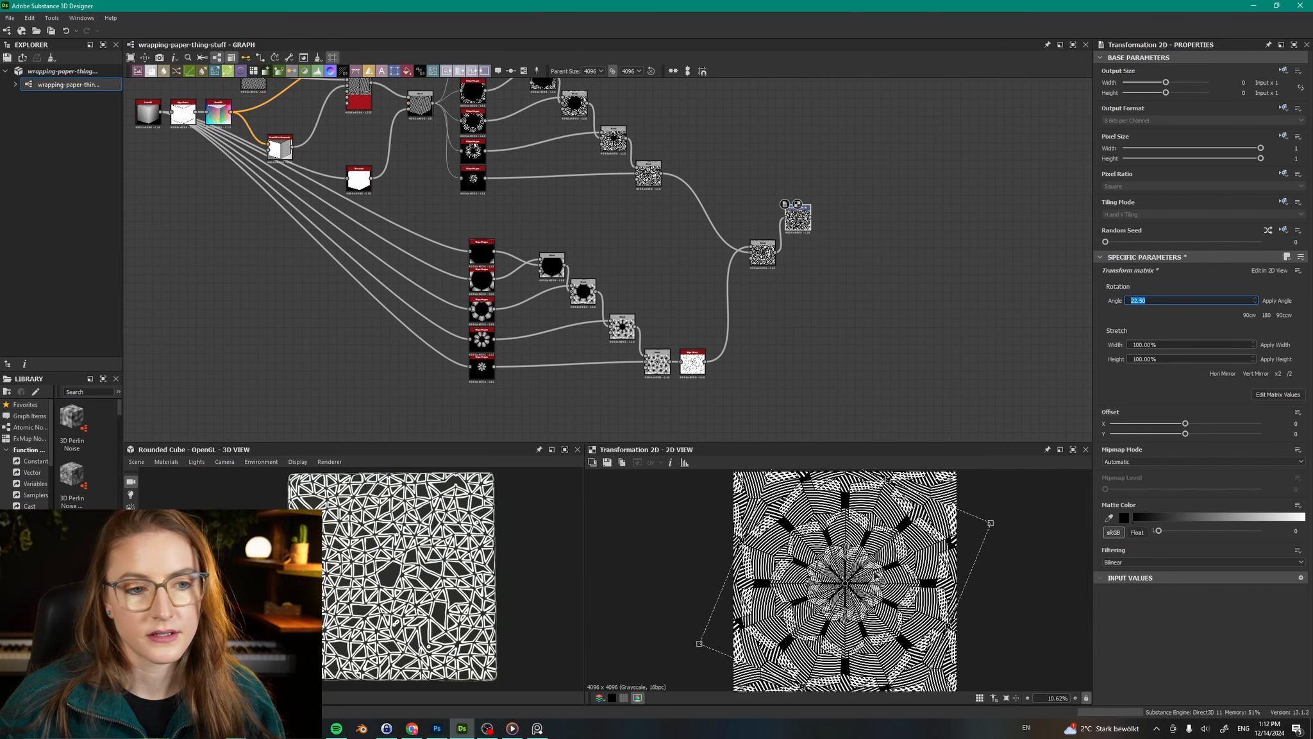
# Step: Add a Blur node below the Transformation 2D, fed by the Multiply Blend's output
pyautogui.scroll(5, 817, 224)
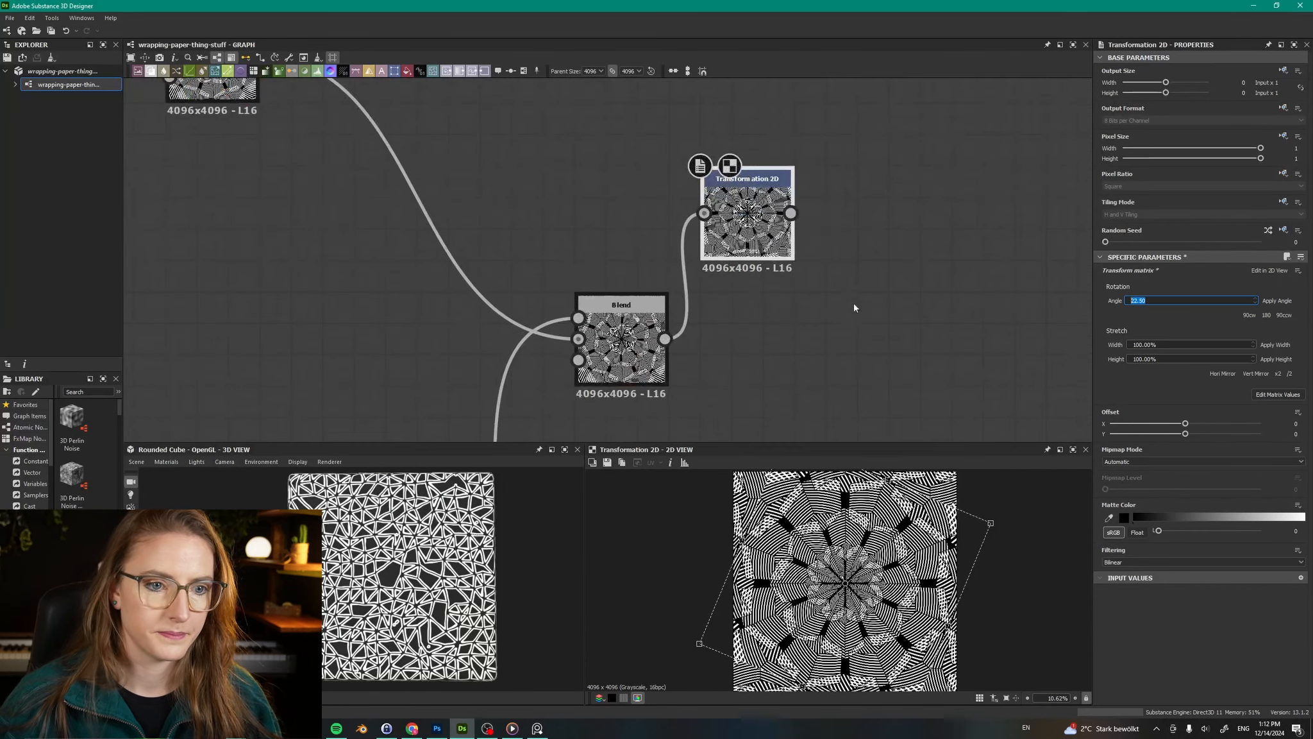
pyautogui.moveTo(853, 303); pyautogui.dragTo(655, 212, button='middle')
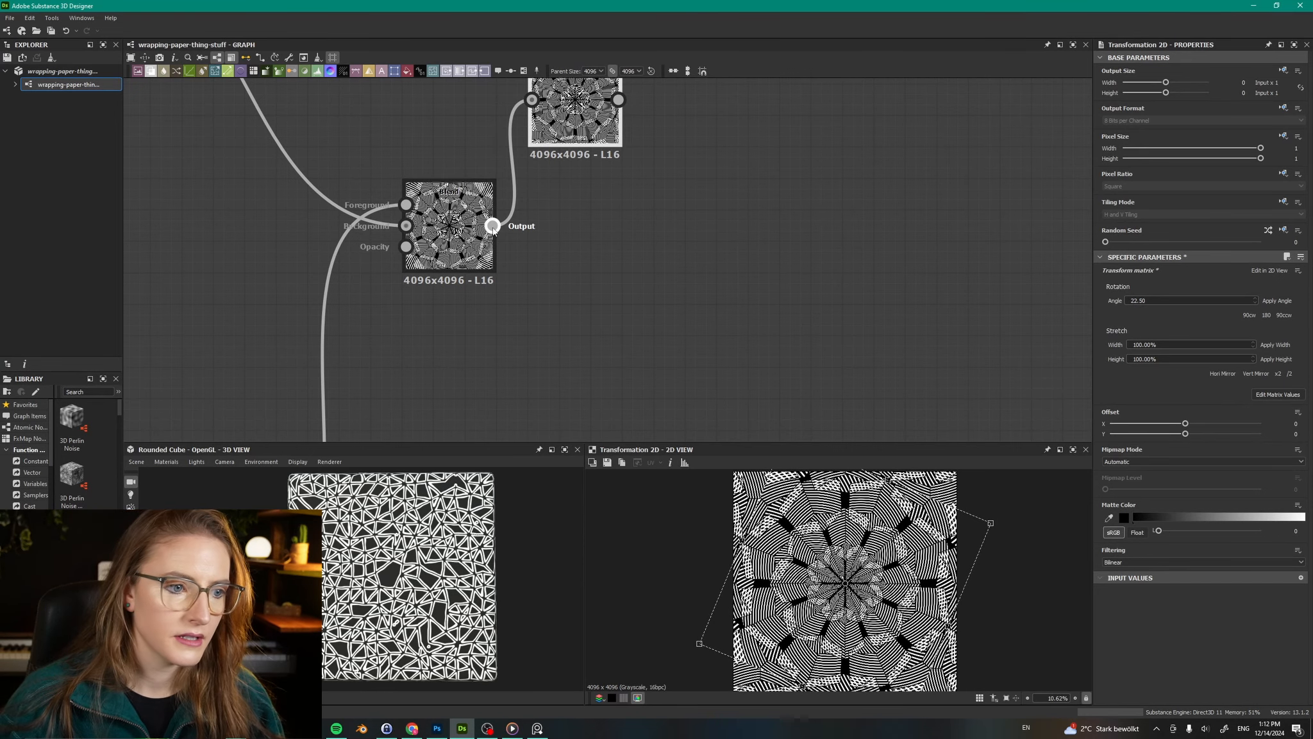
pyautogui.moveTo(492, 225); pyautogui.dragTo(513, 364)
pyautogui.write('bl')
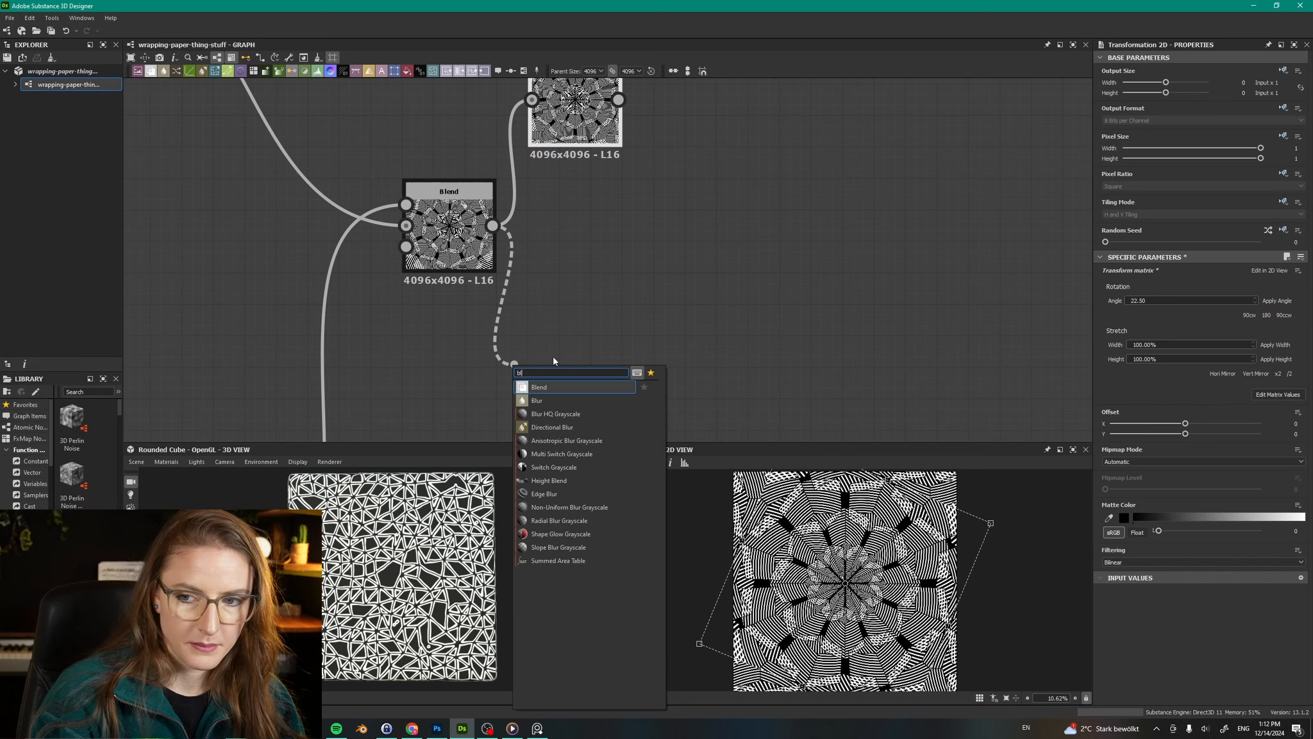
pyautogui.press('Down')
pyautogui.press('Return')
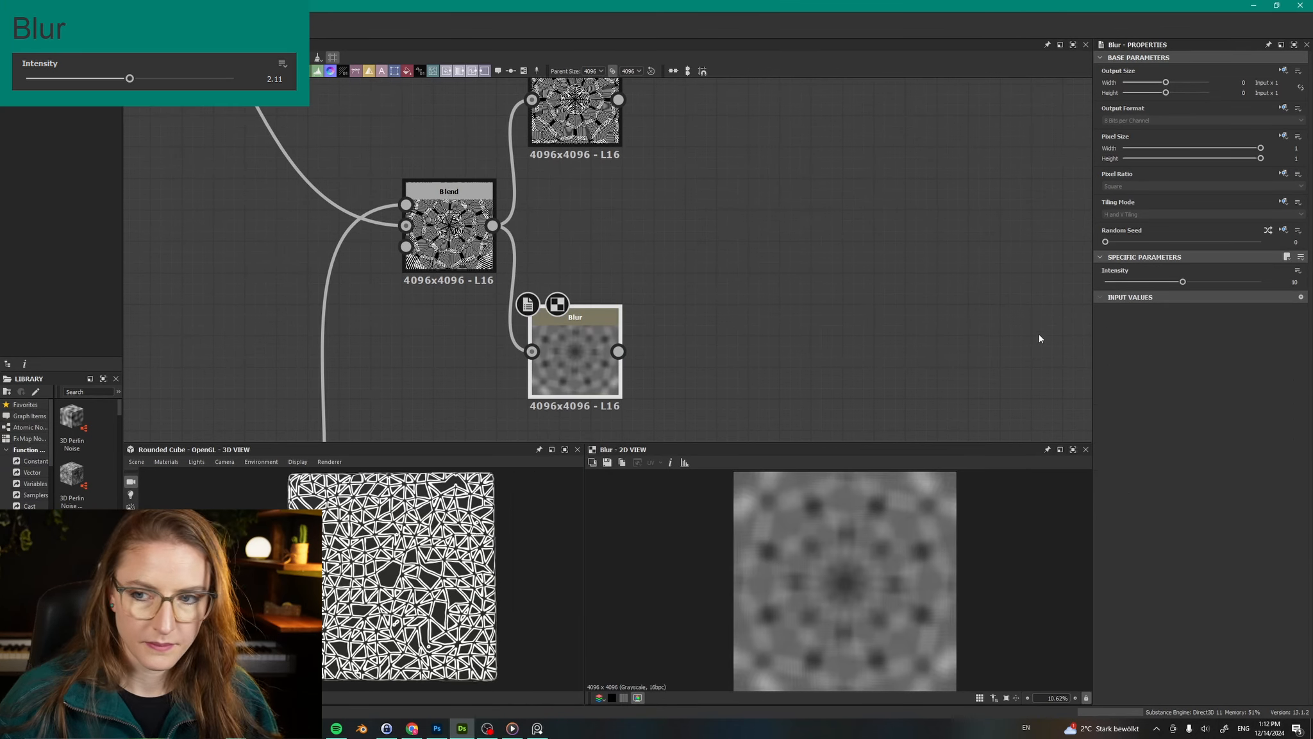
# Step: Set the Blur node's Intensity to 2.11
pyautogui.moveTo(1184, 283); pyautogui.dragTo(1116, 285)
pyautogui.doubleClick(1297, 282)
pyautogui.write('2')
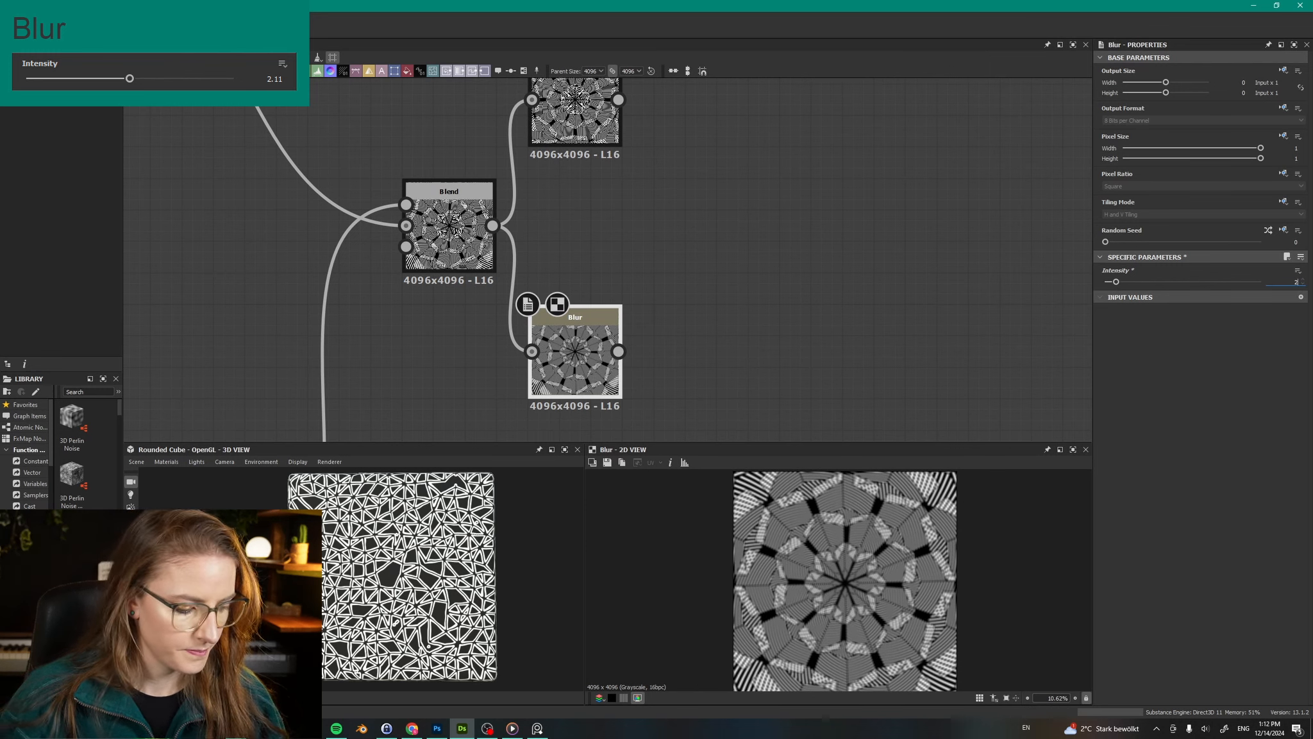
pyautogui.write('.11')
pyautogui.press('Return')
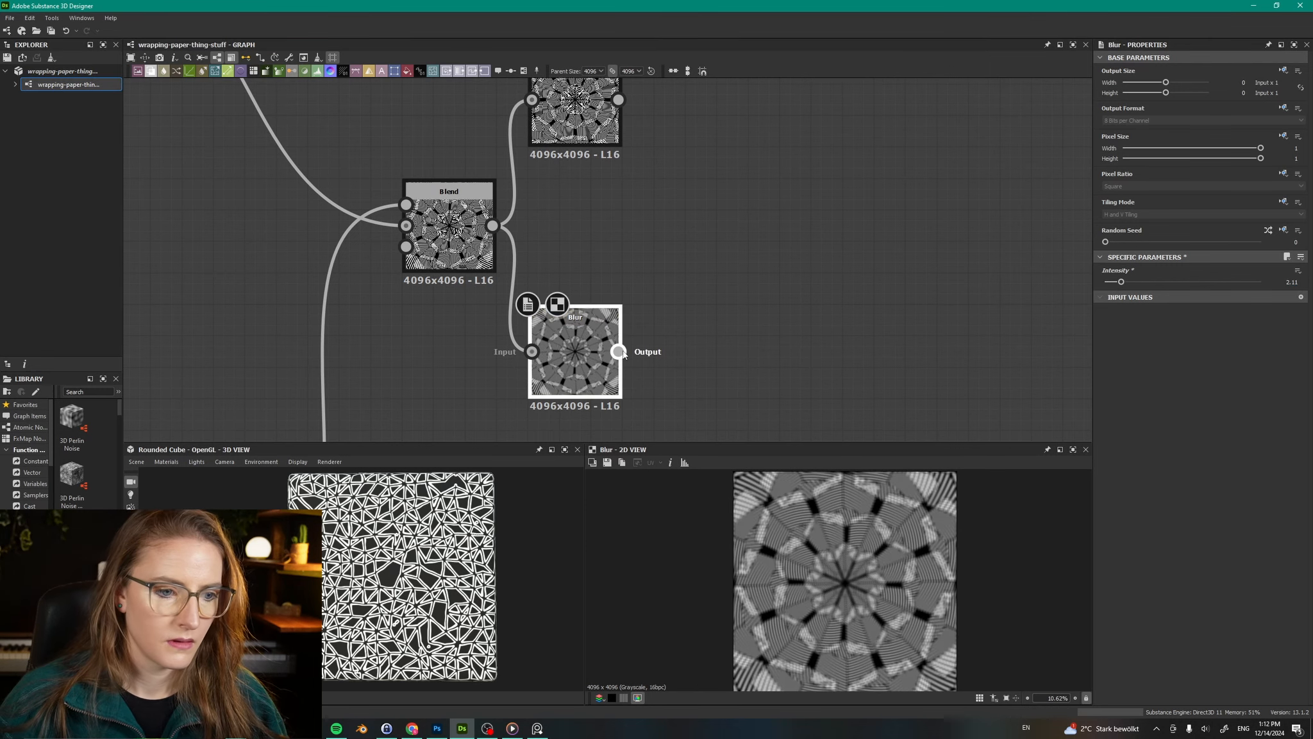
# Step: Add a Histogram Select node after the Blur, with Position 0, Range 0.08 and Contrast 1
pyautogui.moveTo(618, 351); pyautogui.dragTo(674, 353)
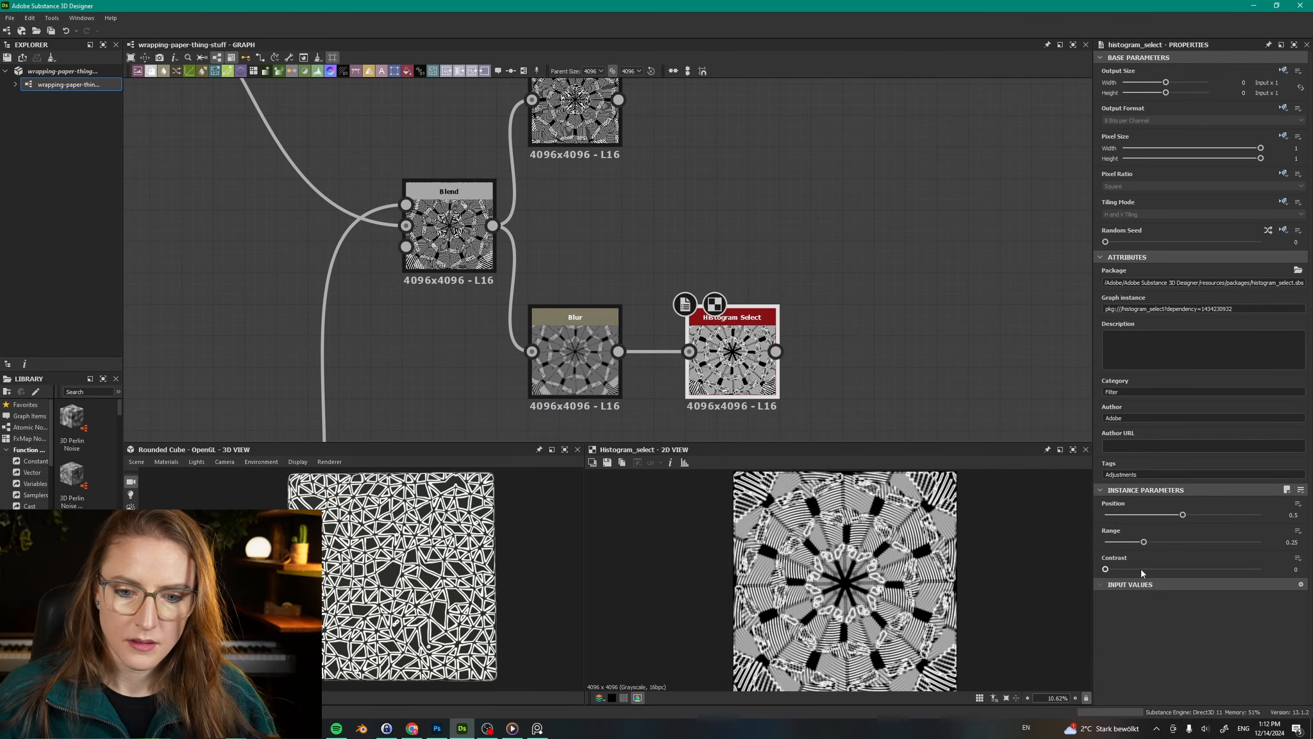
pyautogui.moveTo(1143, 571); pyautogui.dragTo(1294, 587)
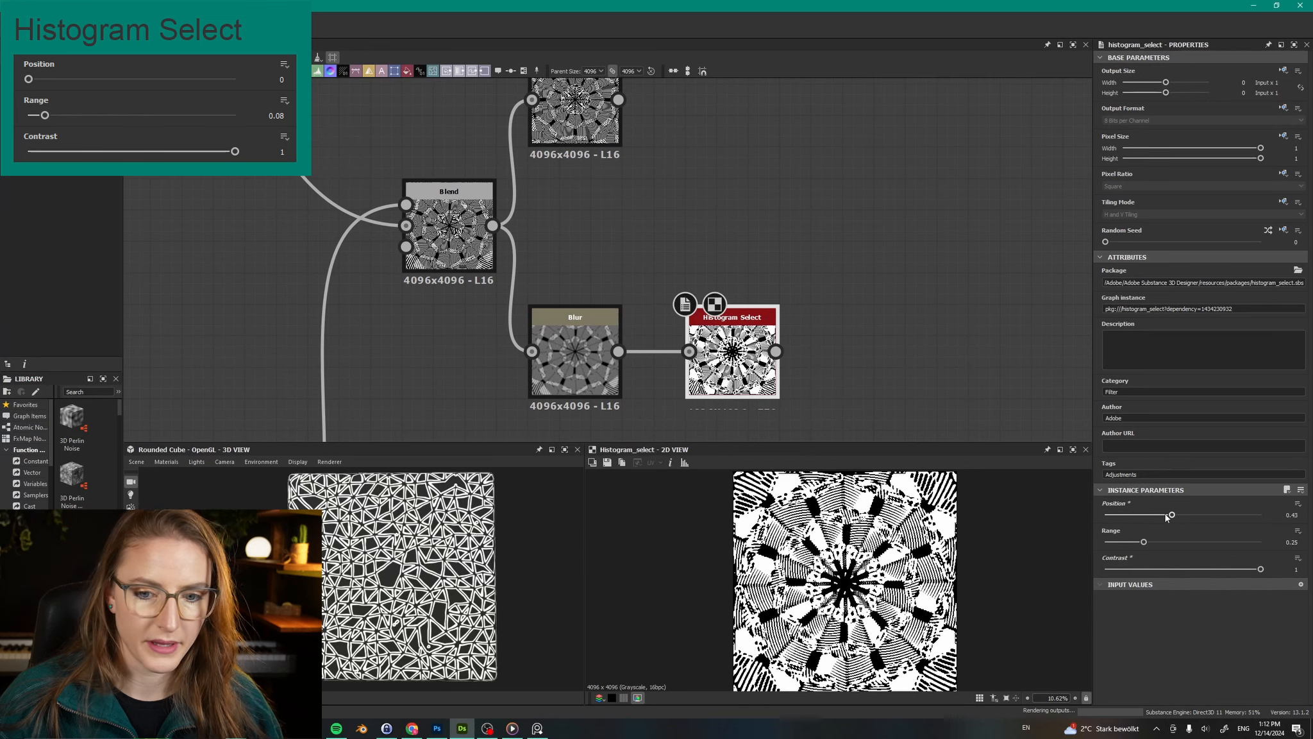
pyautogui.moveTo(1184, 515); pyautogui.dragTo(1075, 514)
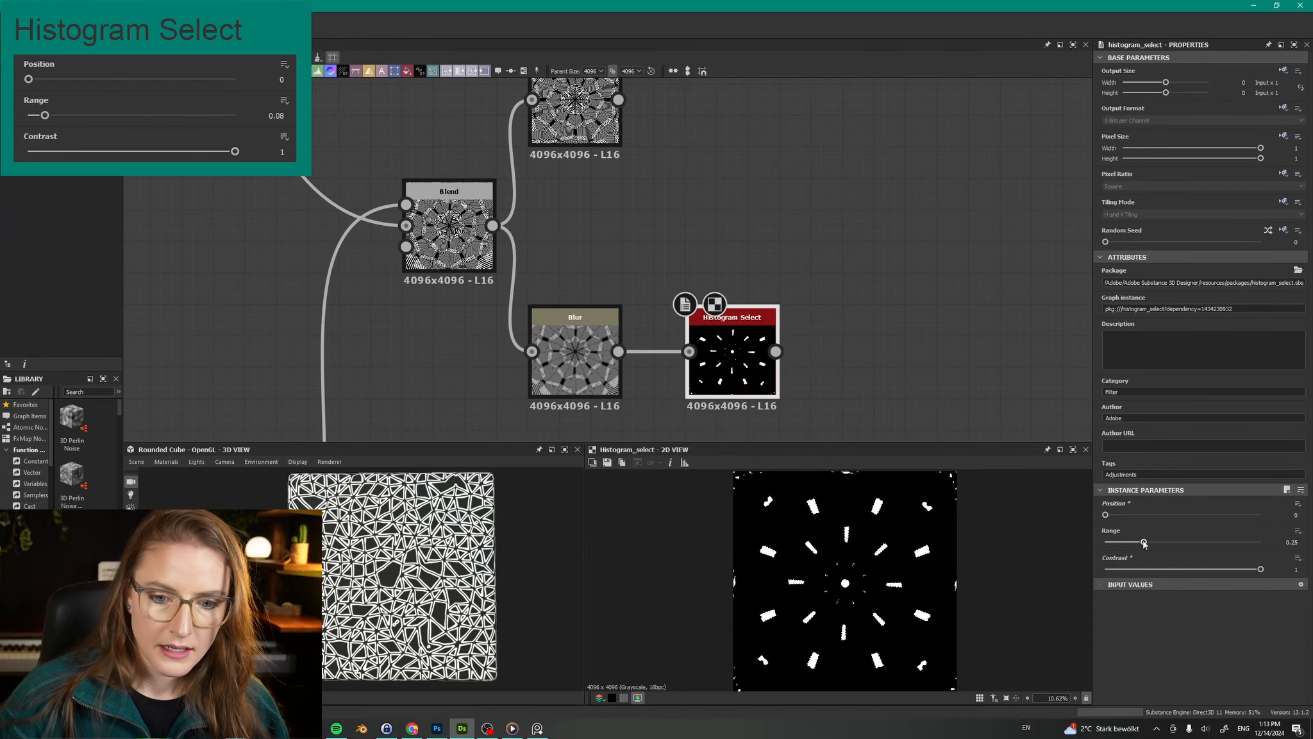
pyautogui.moveTo(1145, 543); pyautogui.dragTo(1118, 545)
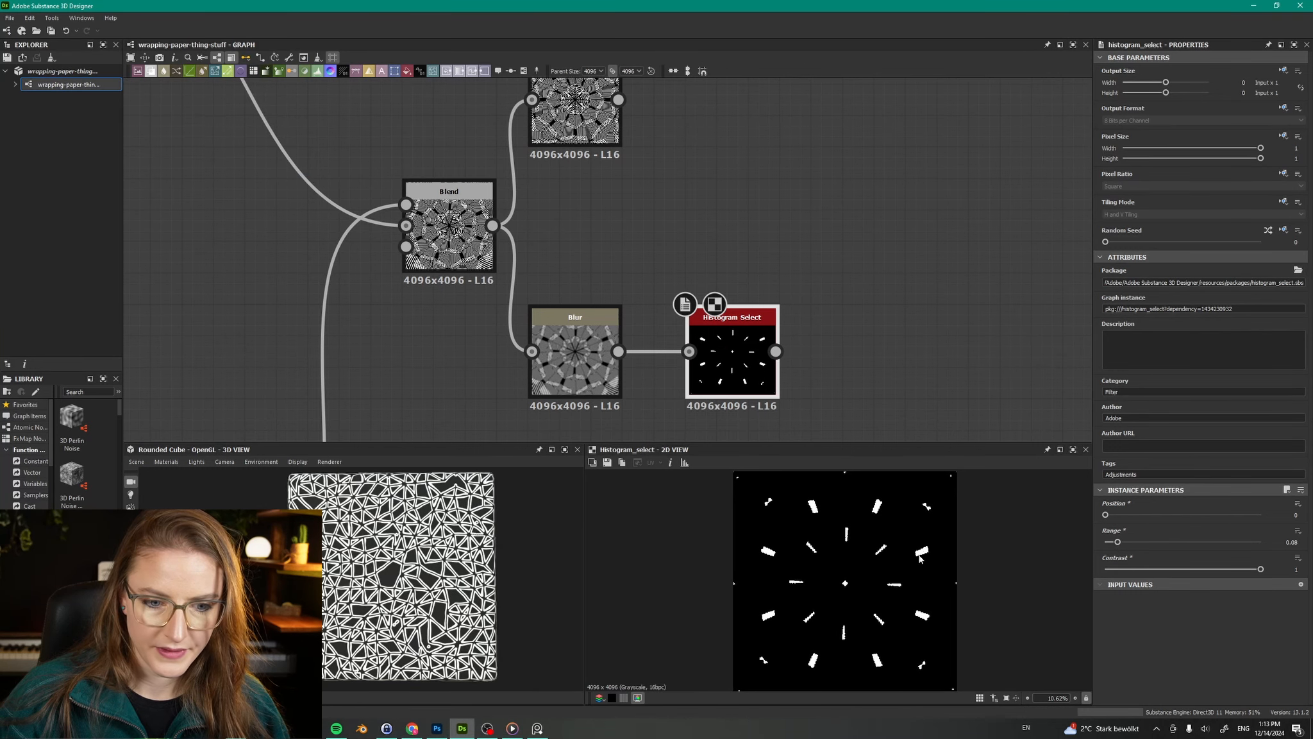
# Step: Add an unconnected Blend node and place it to the right of the Transformation 2D and Histogram Select nodes
pyautogui.moveTo(880, 246); pyautogui.dragTo(862, 252, button='middle')
pyautogui.click(815, 206)
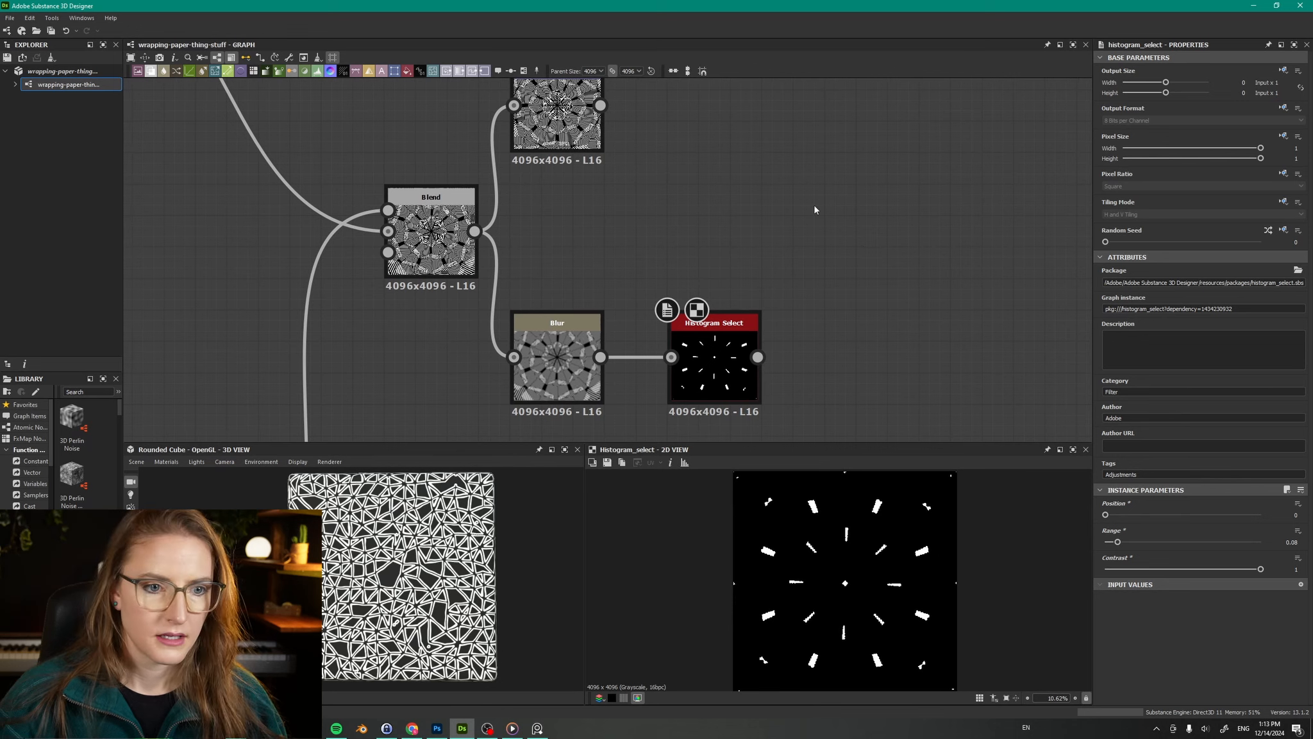
pyautogui.press('space')
pyautogui.write('ble')
pyautogui.press('Return')
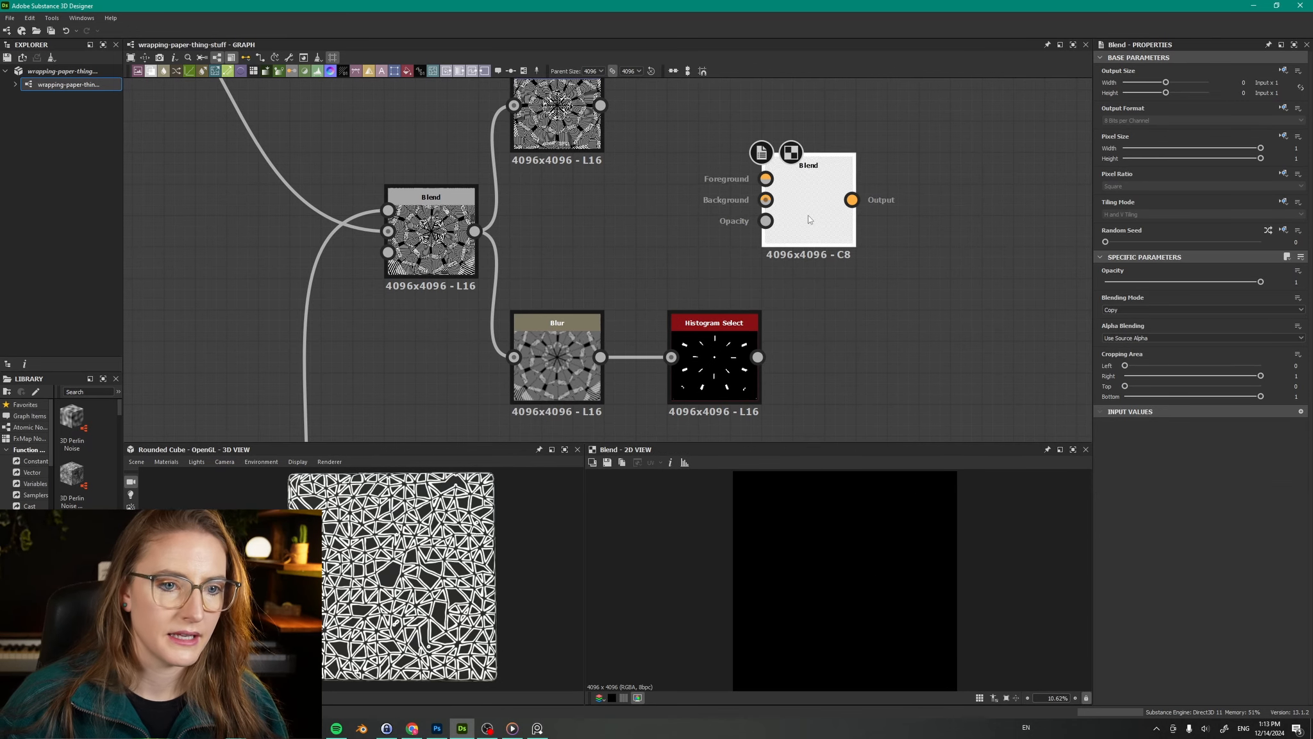
pyautogui.moveTo(809, 215); pyautogui.dragTo(872, 246)
# Step: Connect the Multiply Blend to the new Blend's Background, Transformation 2D to Foreground and Histogram Select to Opacity, and compare the previews
pyautogui.moveTo(477, 234); pyautogui.dragTo(829, 231)
pyautogui.moveTo(599, 105); pyautogui.dragTo(828, 211)
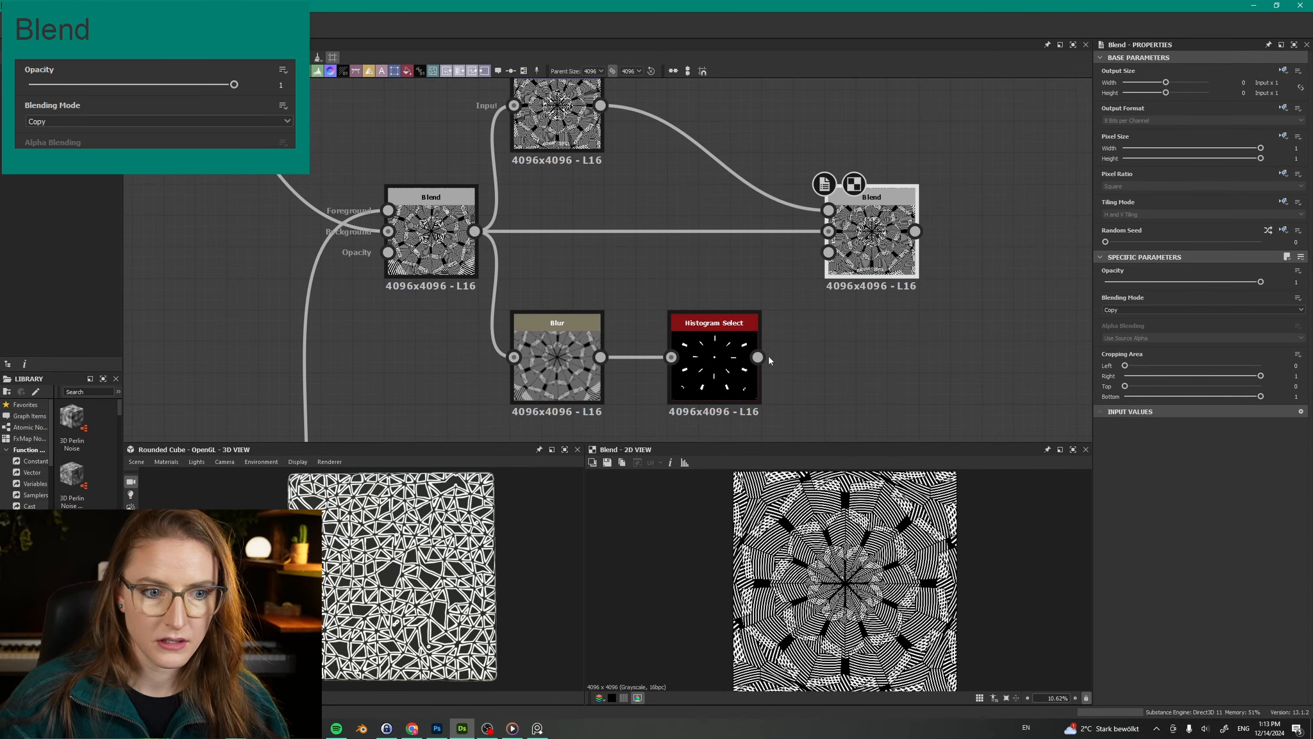
pyautogui.moveTo(757, 357); pyautogui.dragTo(829, 252)
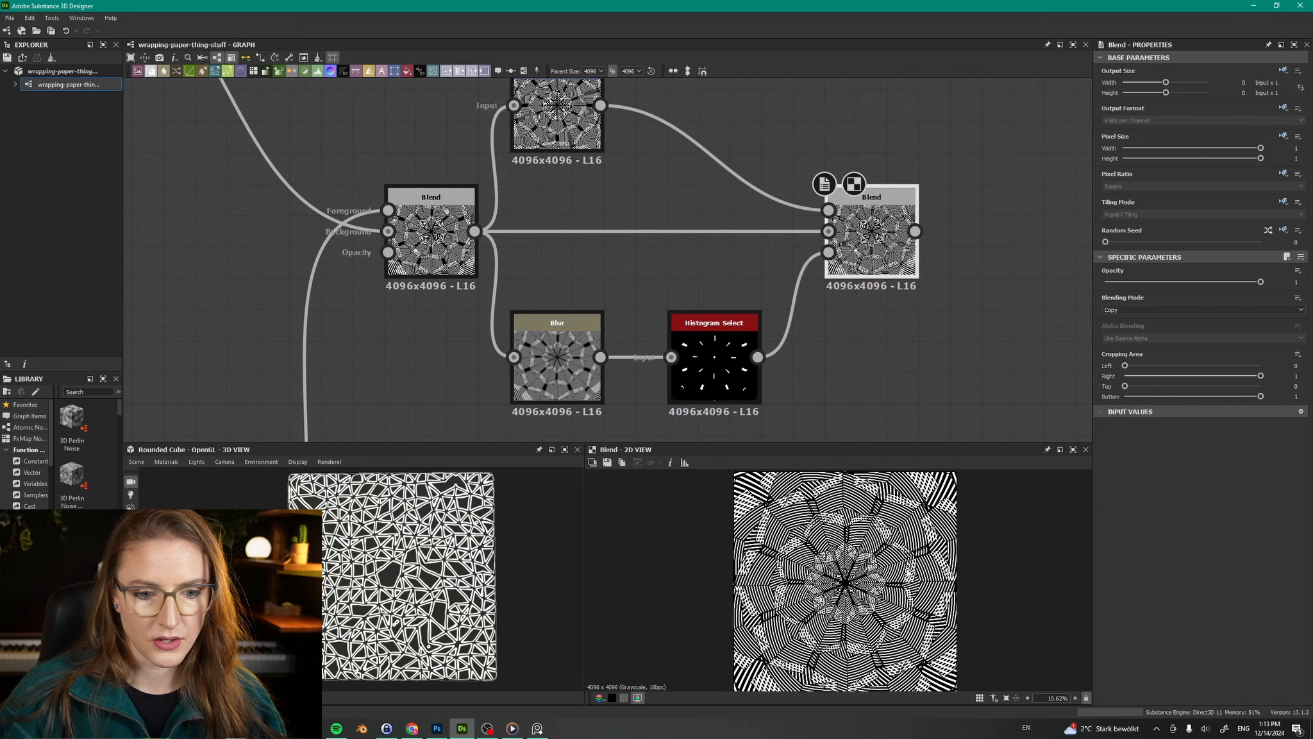
pyautogui.doubleClick(831, 235)
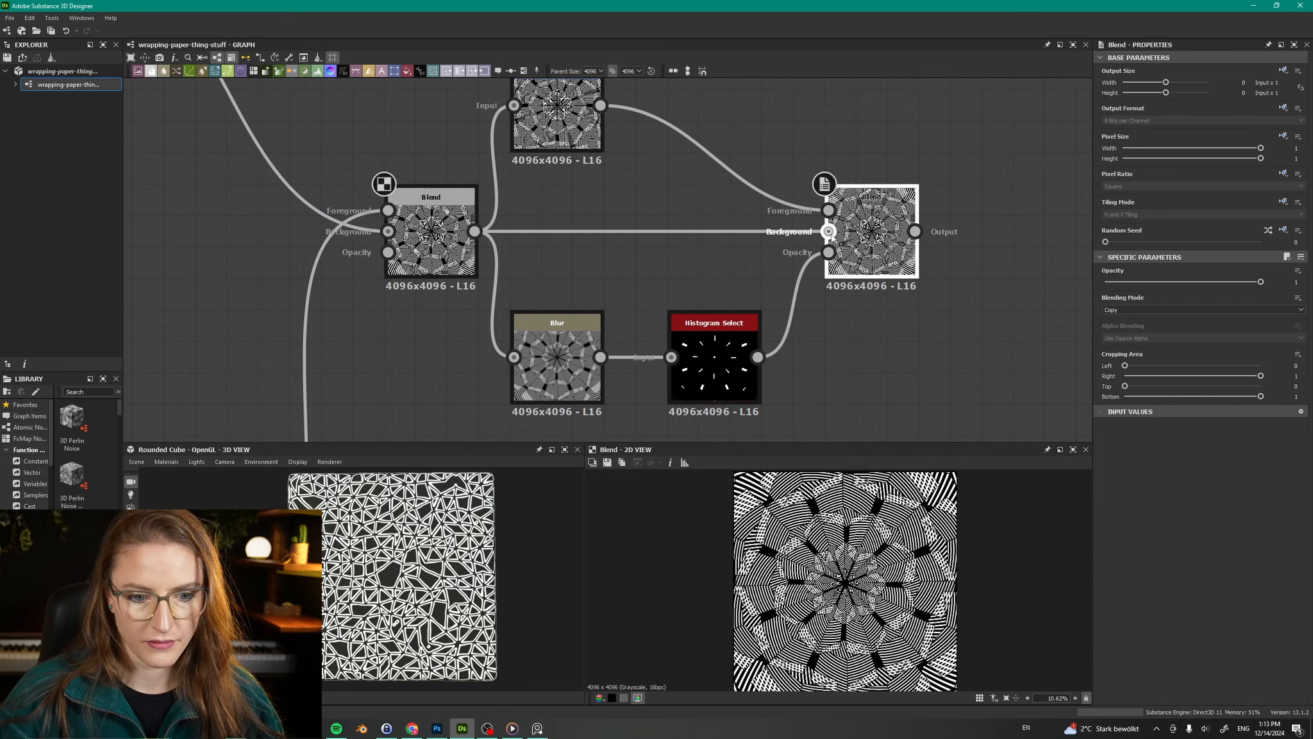
pyautogui.doubleClick(857, 242)
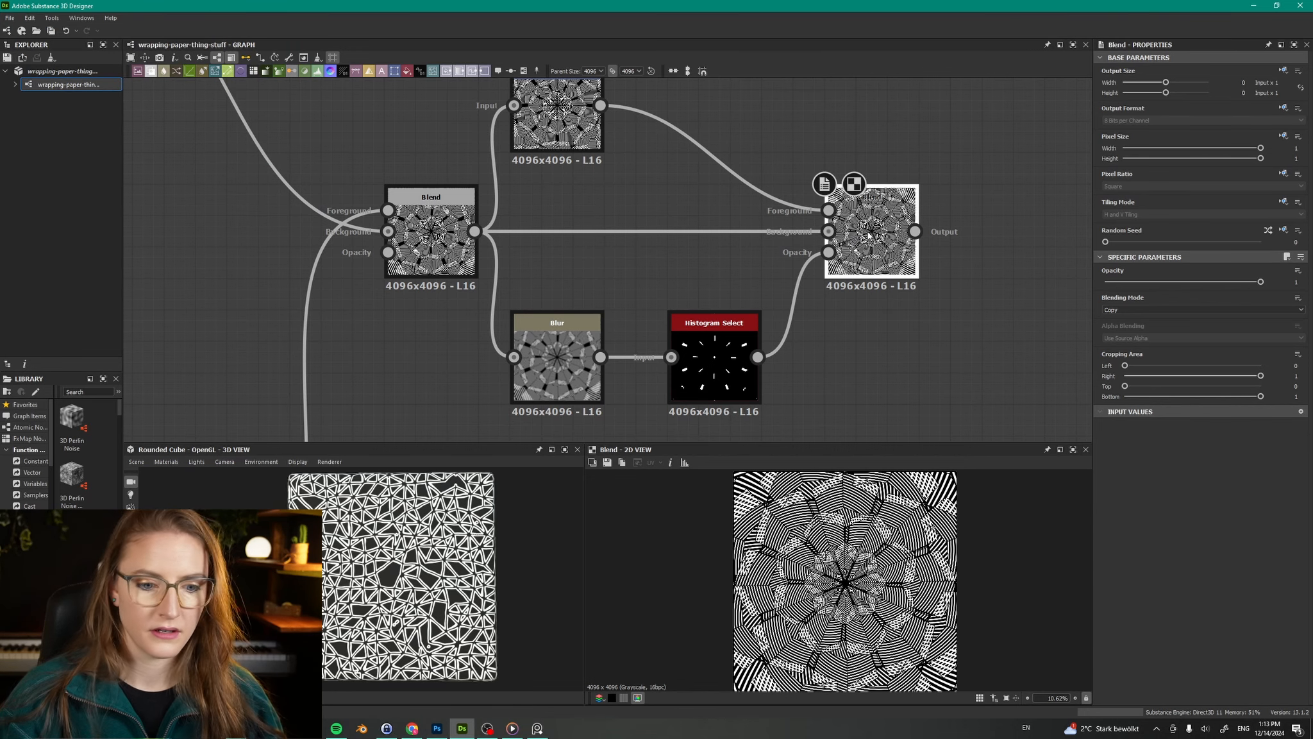
# Step: Add a Warp node after the masked Blend, connected to its output
pyautogui.moveTo(966, 264); pyautogui.dragTo(701, 244, button='middle')
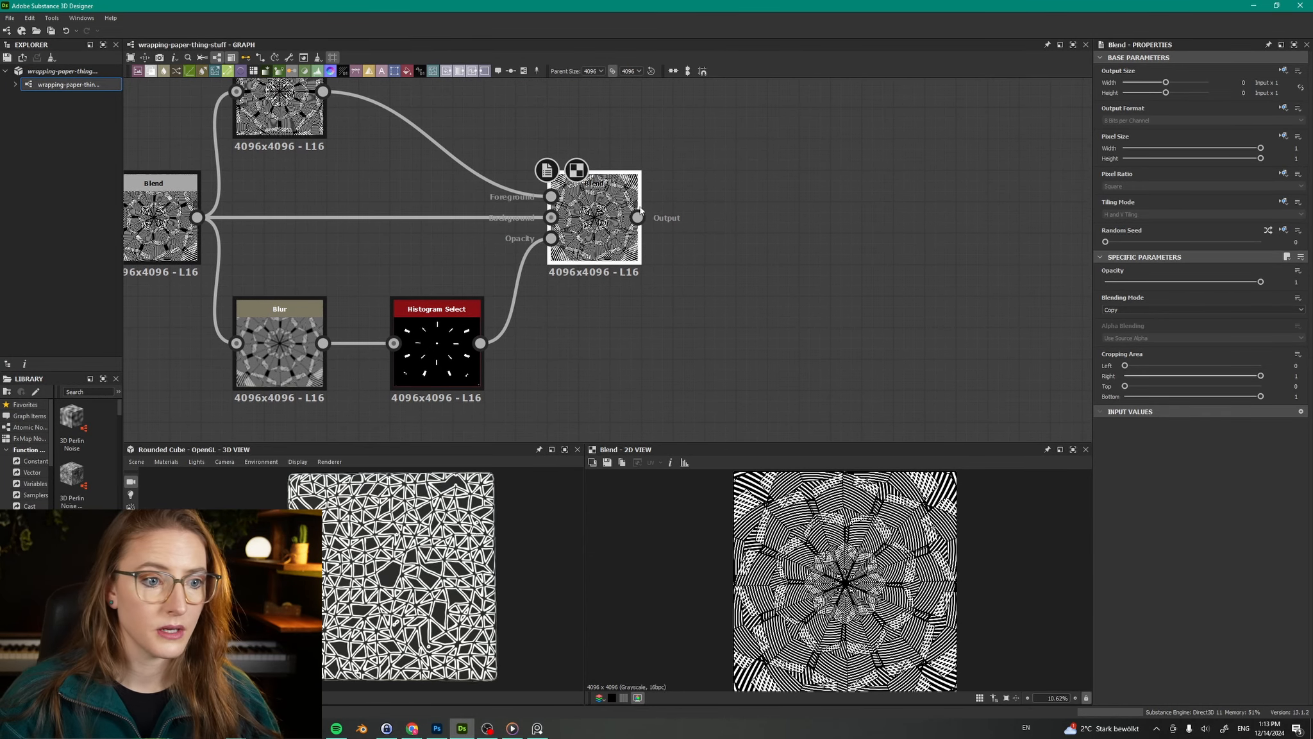
pyautogui.moveTo(637, 217); pyautogui.dragTo(726, 228)
pyautogui.write('wa')
pyautogui.press('Return')
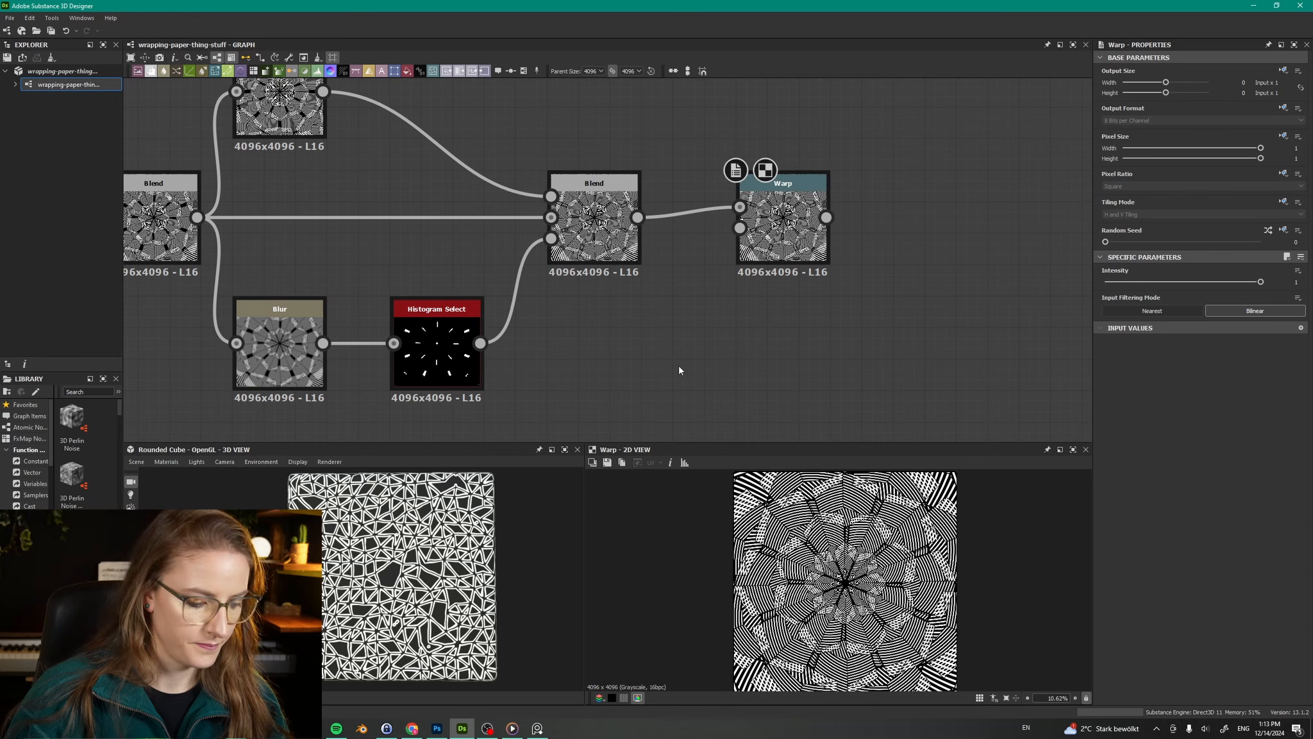
# Step: Add a Dot node with its input portal set to gaussian_40 and connect it to the Warp's Gradient Input
pyautogui.press('space')
pyautogui.write('dor')
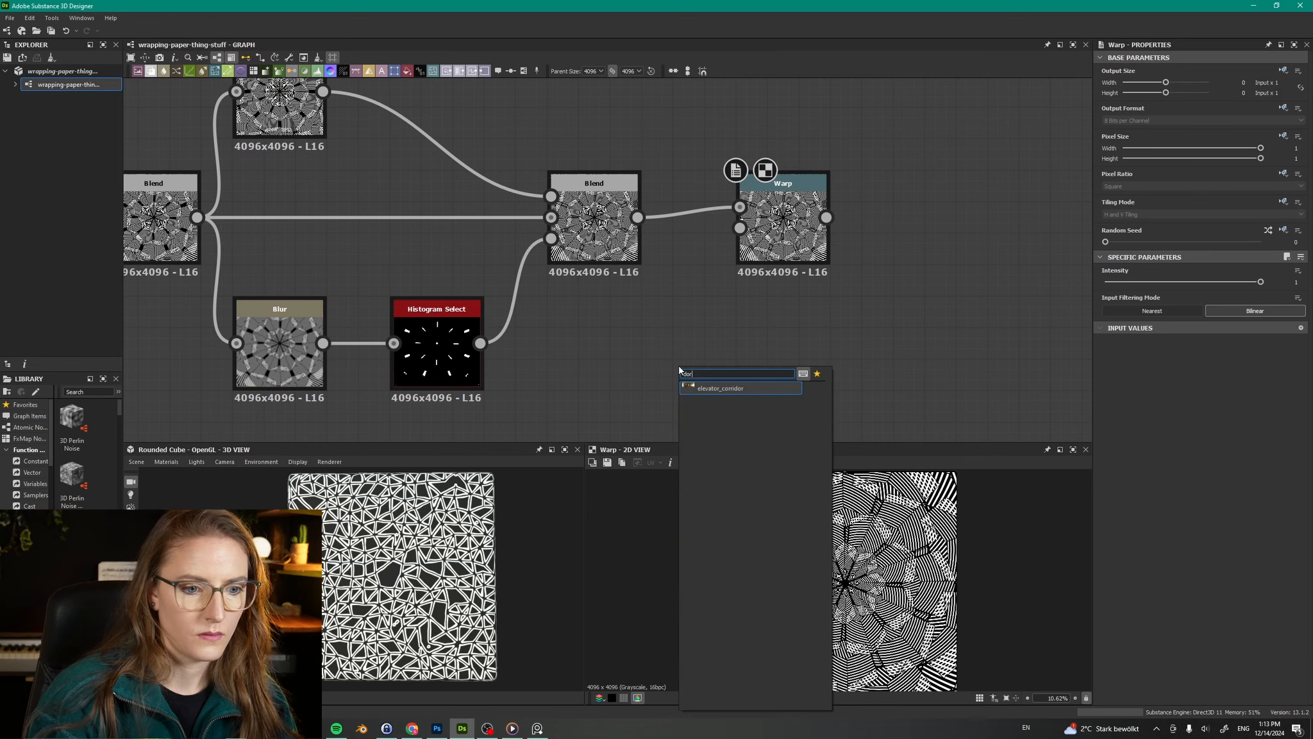
pyautogui.press('BackSpace')
pyautogui.write('t')
pyautogui.press('Return')
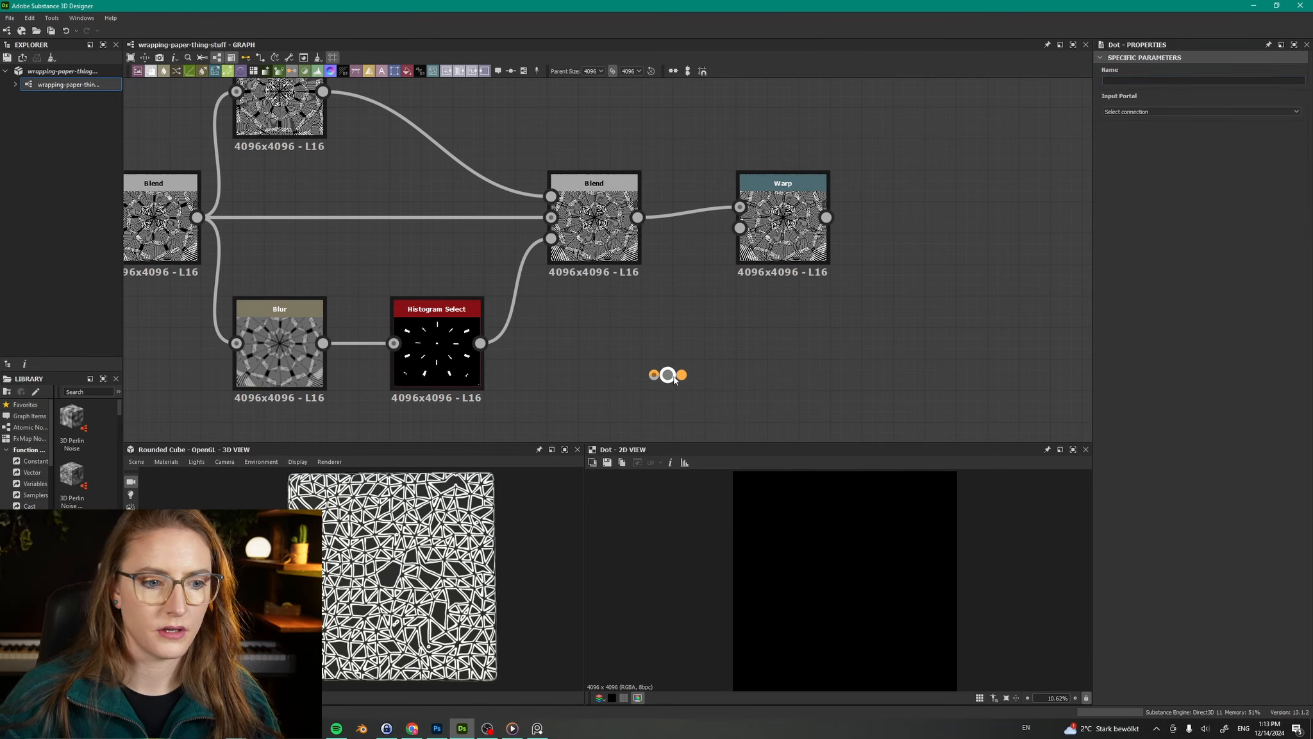
pyautogui.click(1179, 112)
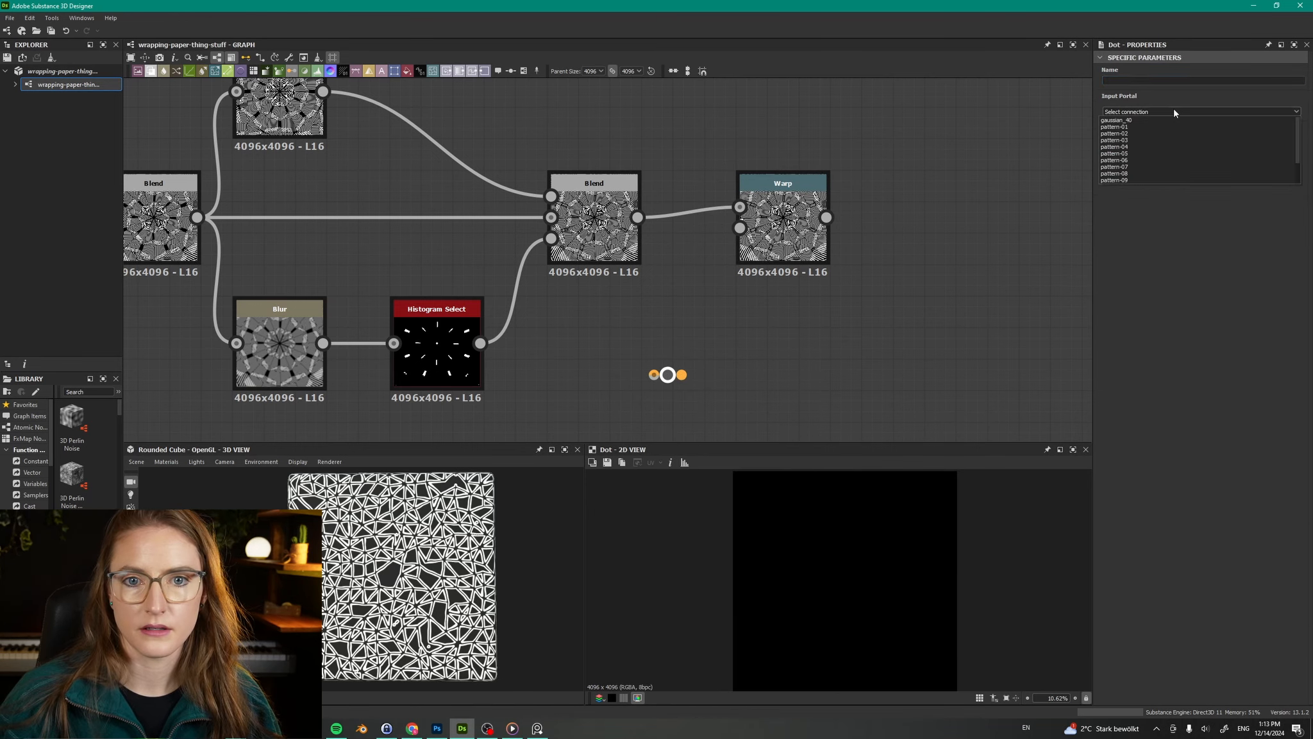
pyautogui.click(1141, 119)
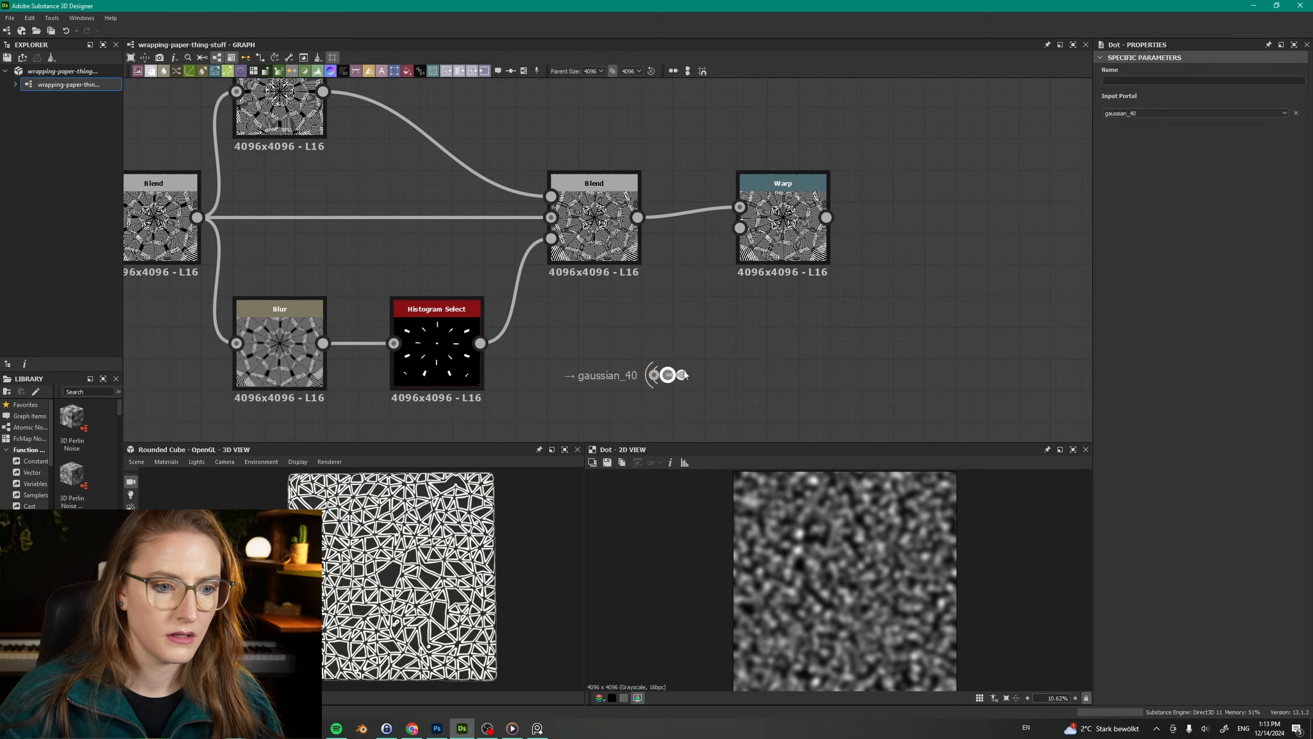
pyautogui.moveTo(685, 375); pyautogui.dragTo(740, 228)
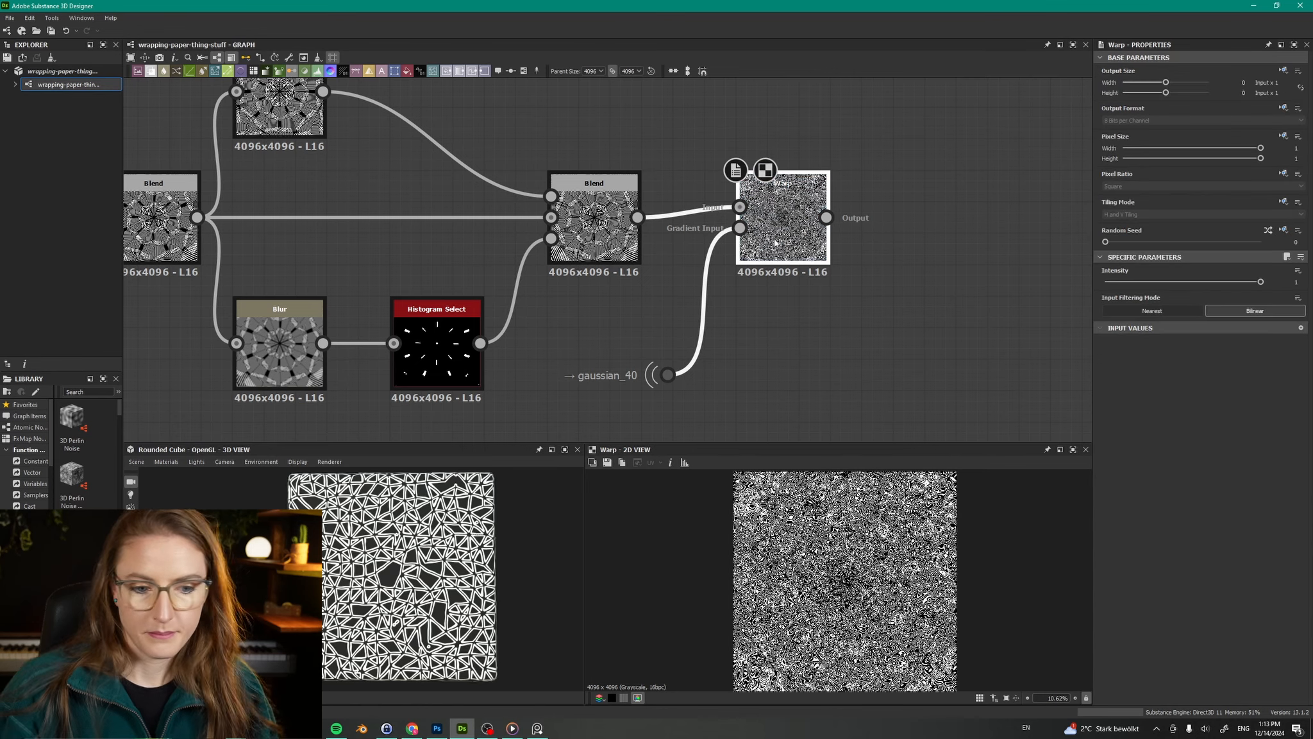
# Step: Set the Warp's Intensity to 0.04 and inspect the stripe edges in the 2D preview up close
pyautogui.doubleClick(1297, 282)
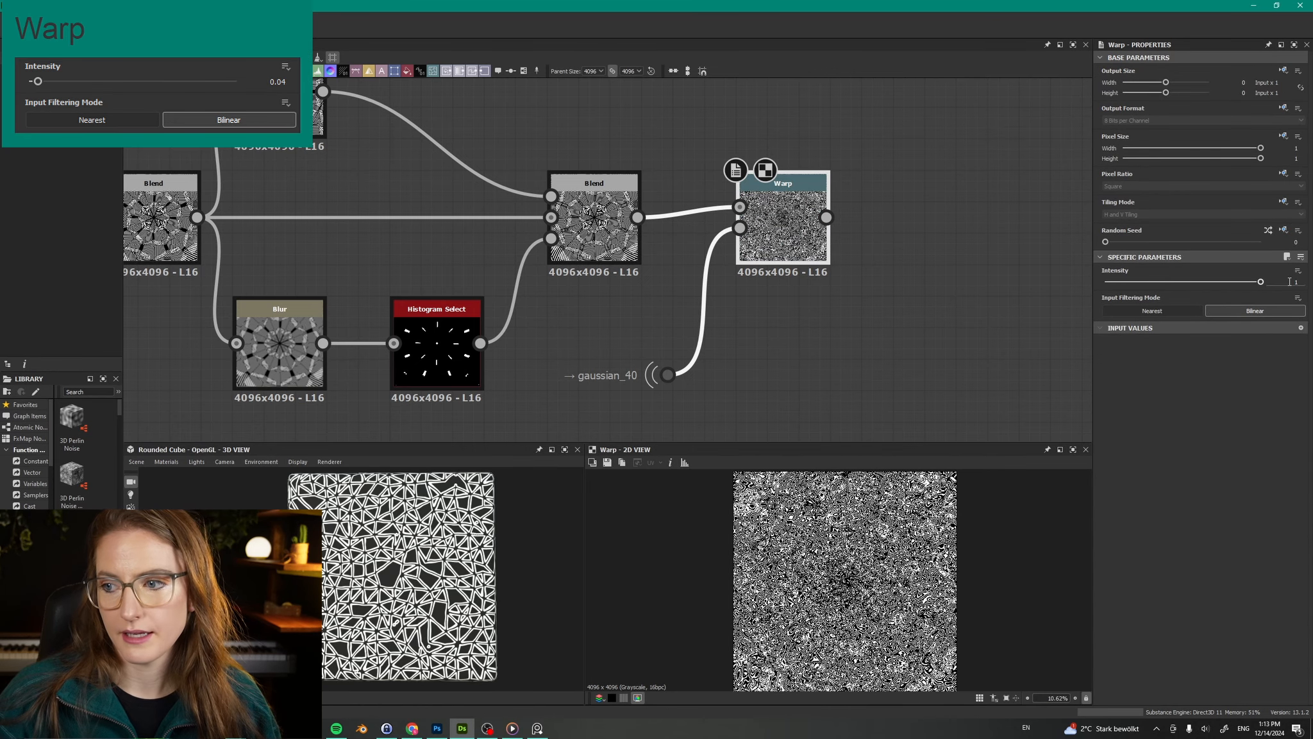
pyautogui.write('0.04')
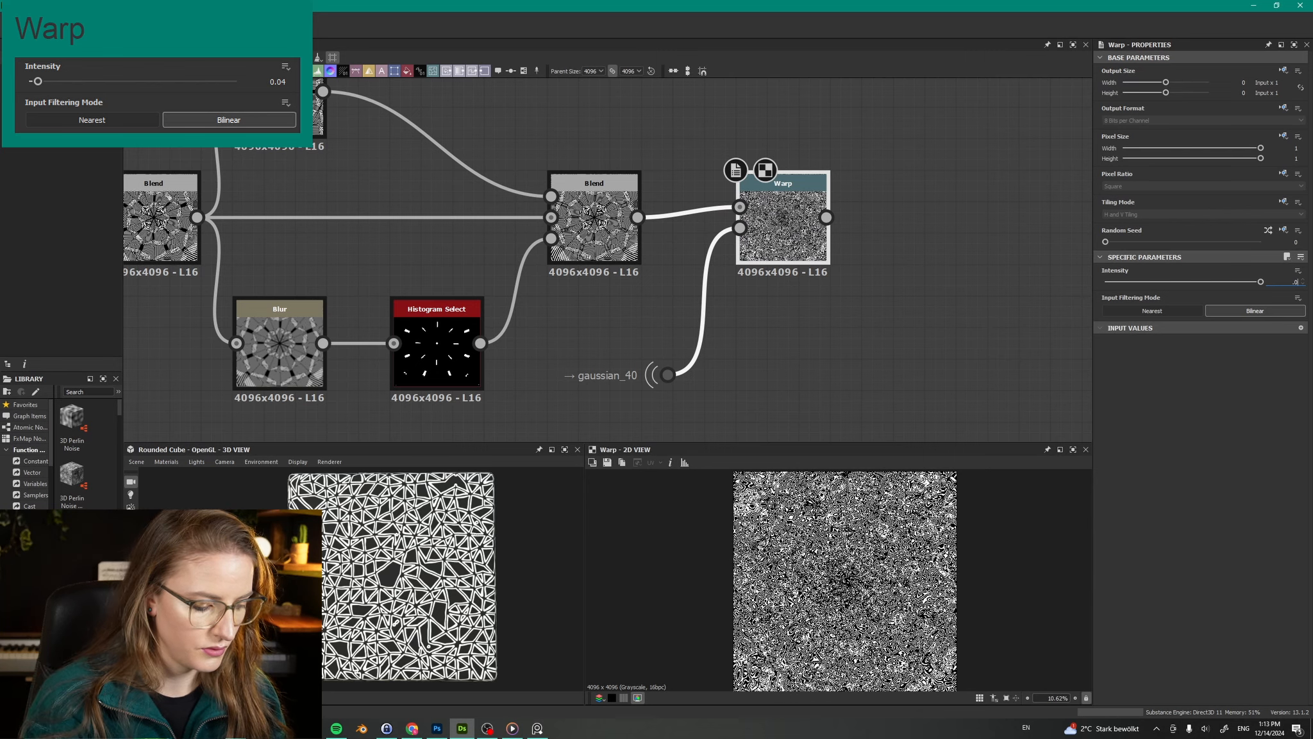
pyautogui.press('Return')
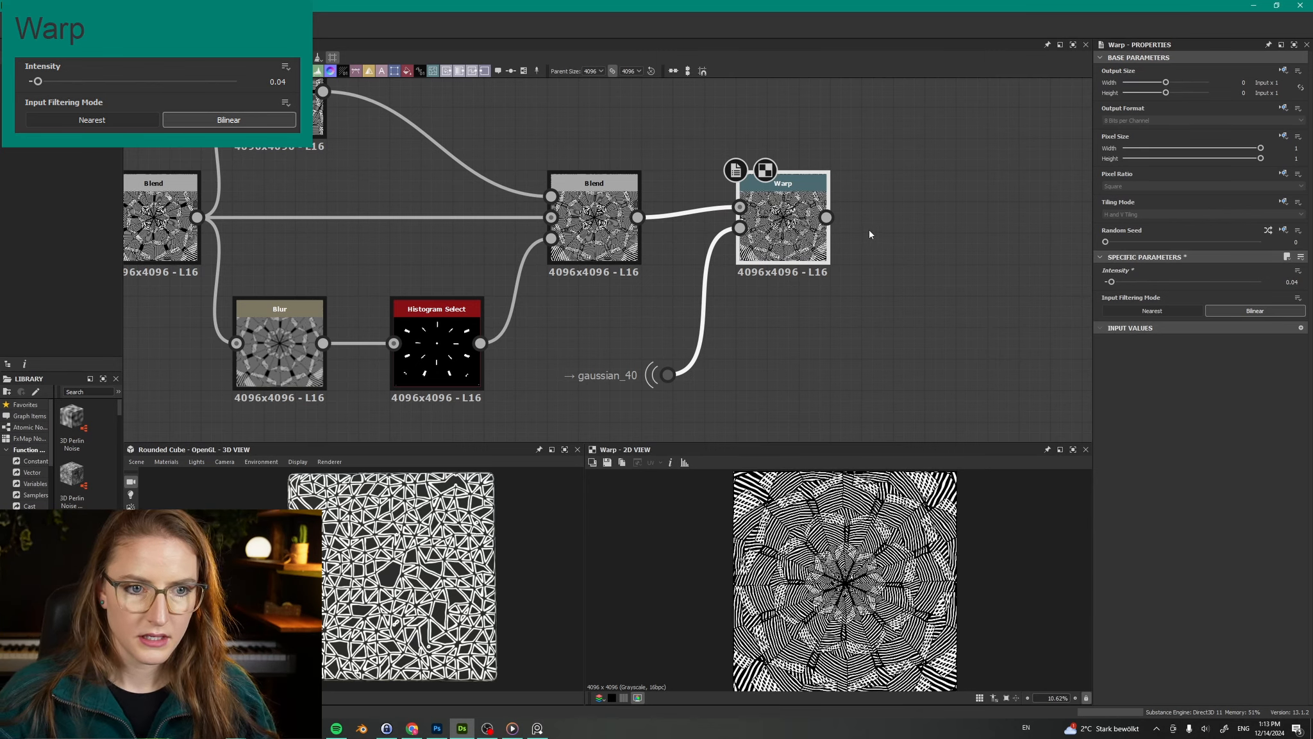
pyautogui.scroll(10, 826, 576)
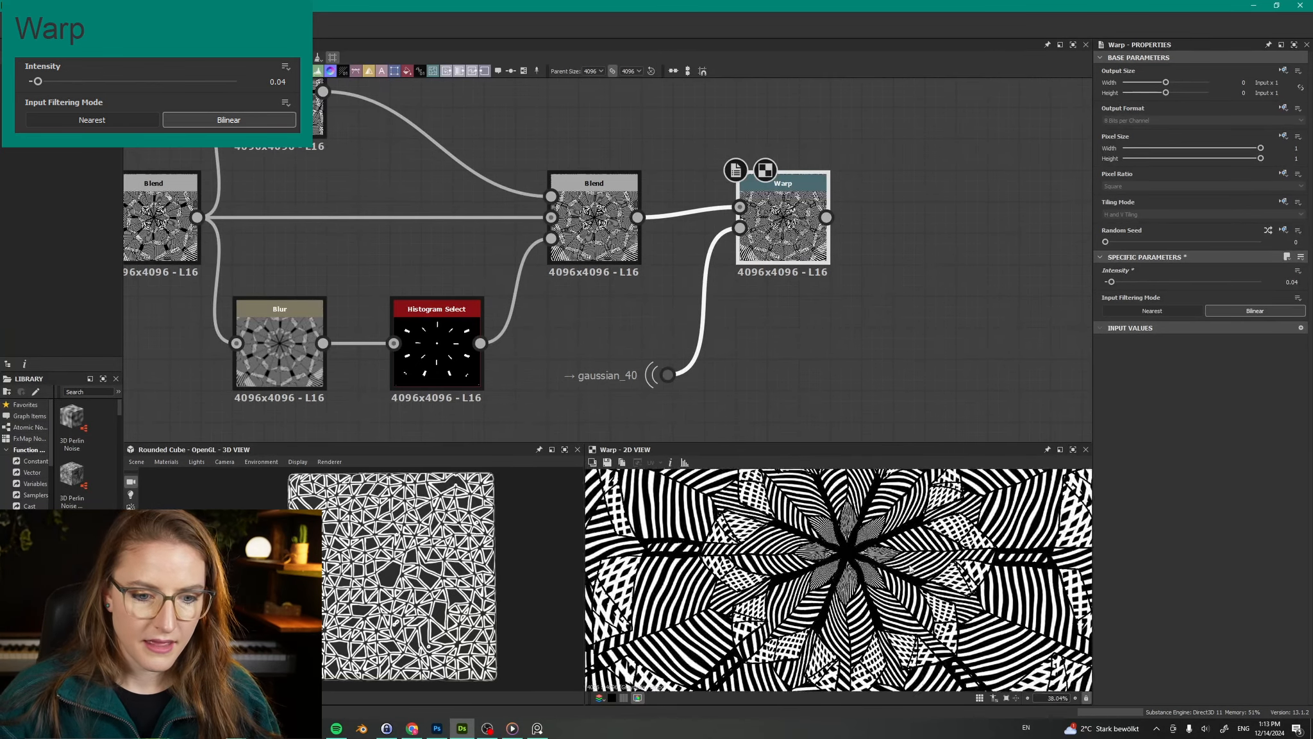
pyautogui.scroll(3, 826, 576)
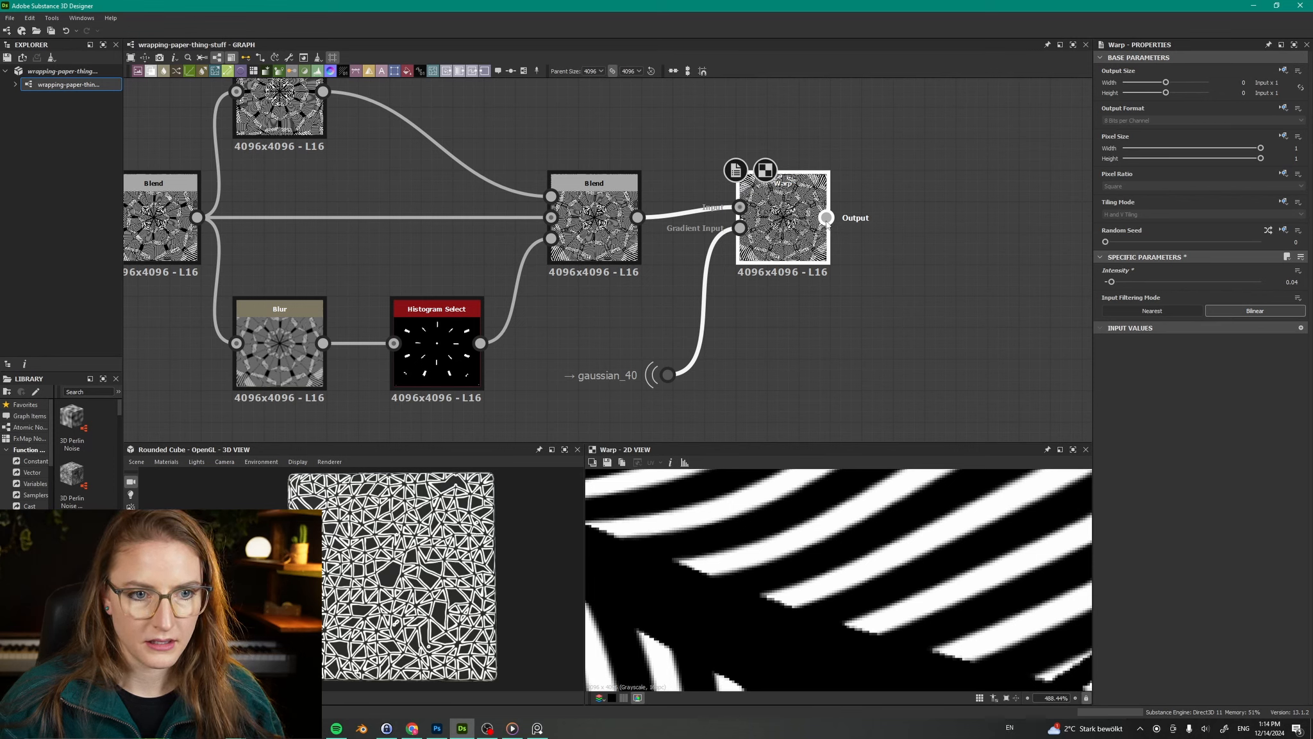
# Step: Add a Threshold node after the Warp, connected to its output
pyautogui.moveTo(826, 218); pyautogui.dragTo(874, 218)
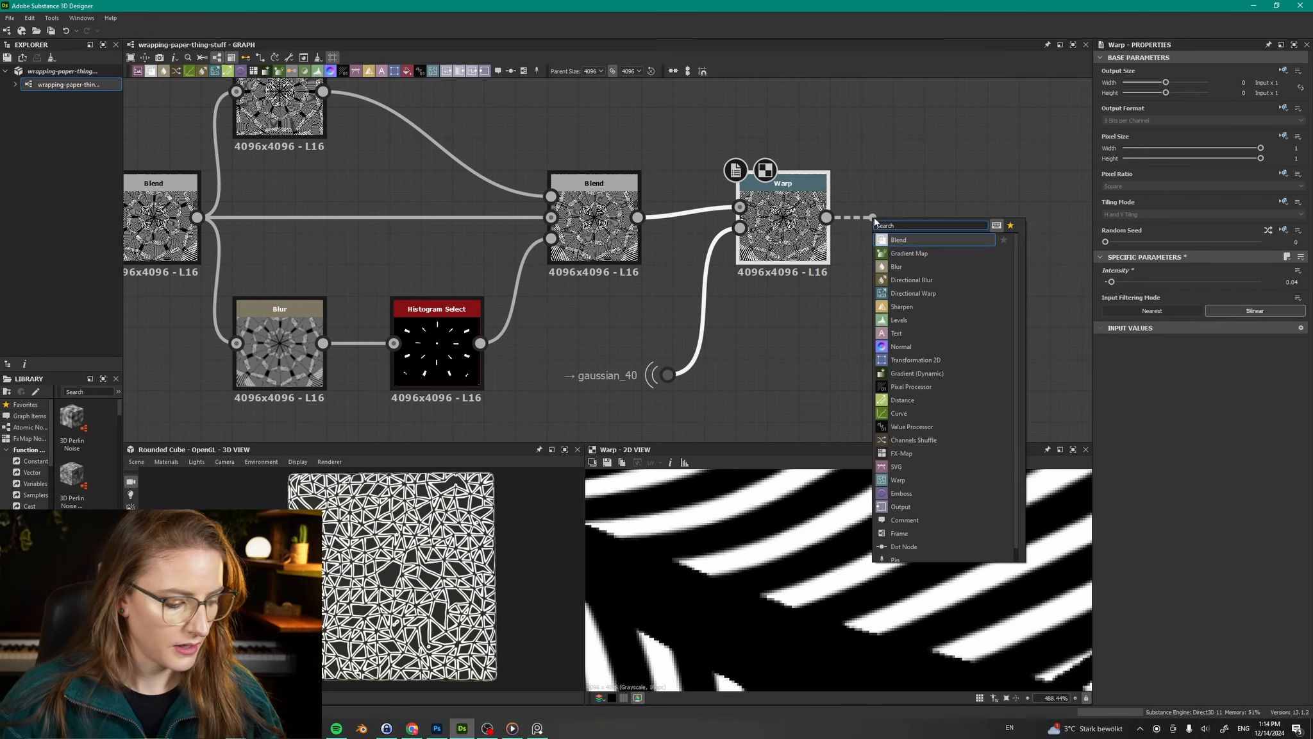
pyautogui.write('threshold')
pyautogui.press('Return')
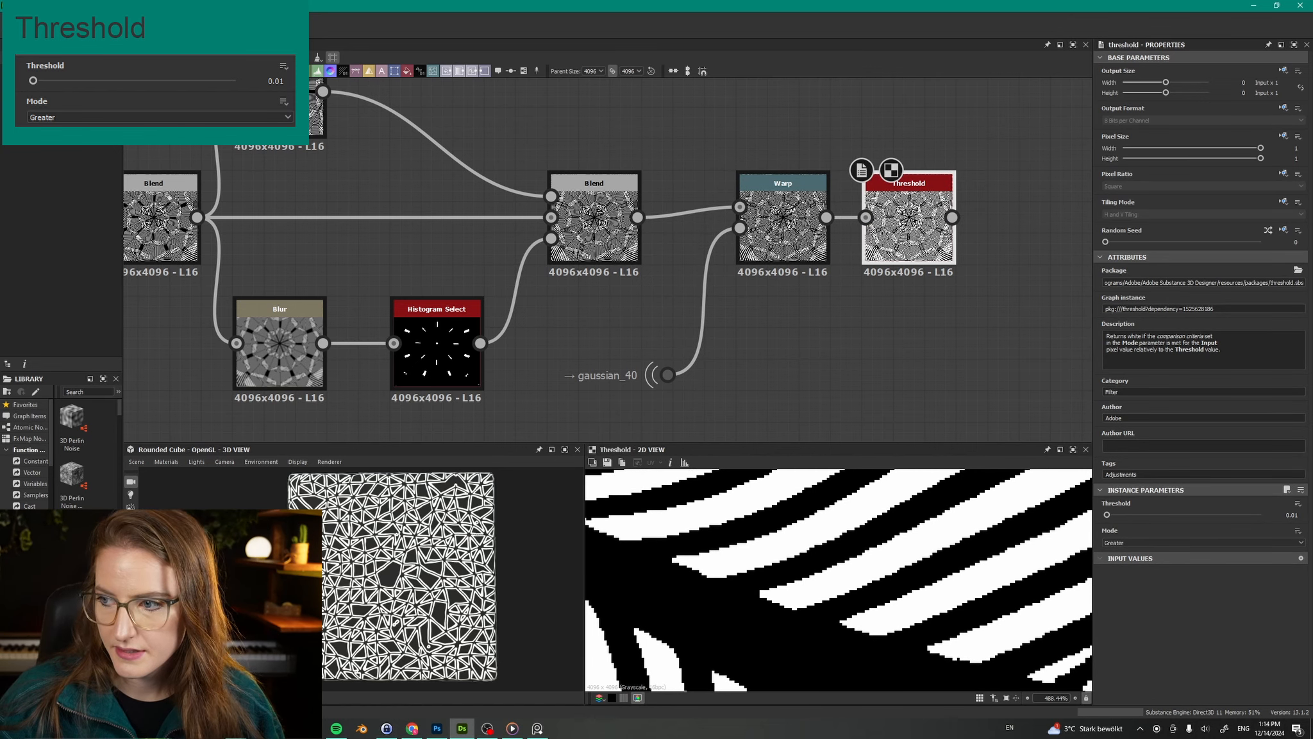
pyautogui.hotkey('alt', 'Tab')
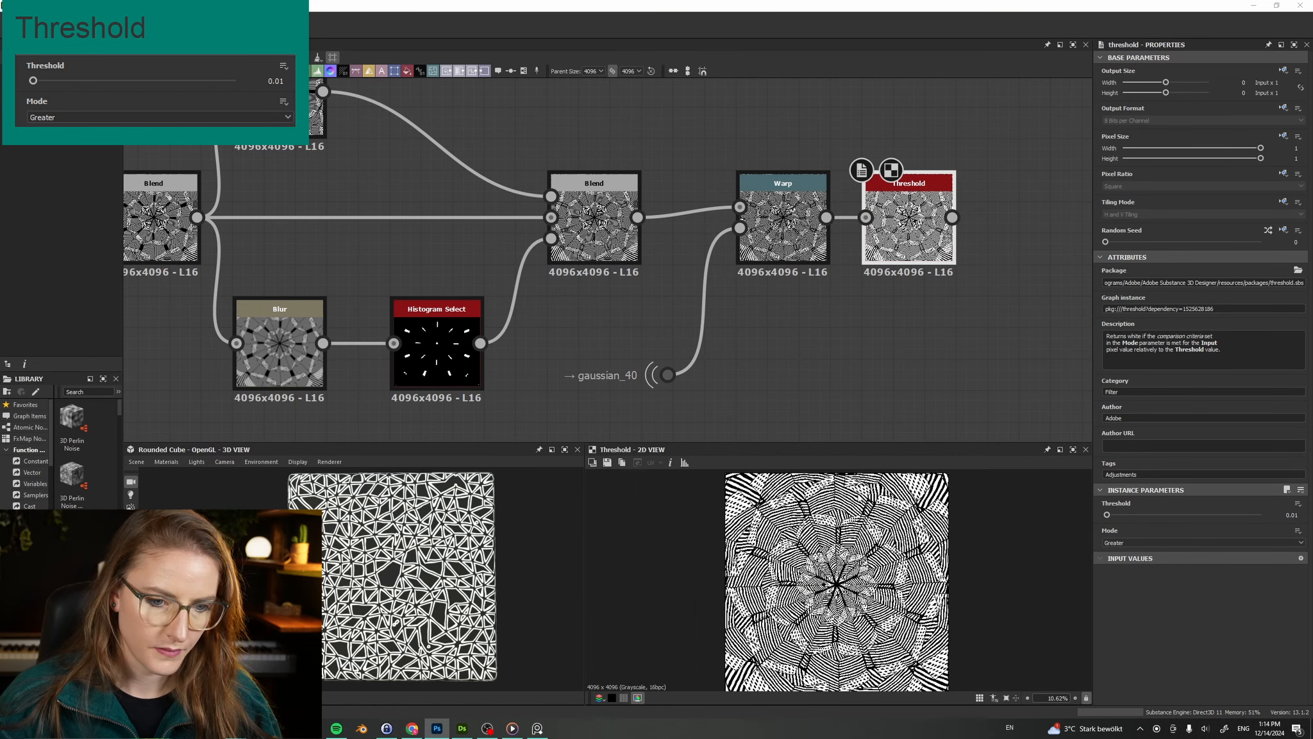
pyautogui.hotkey('alt', 'Tab')
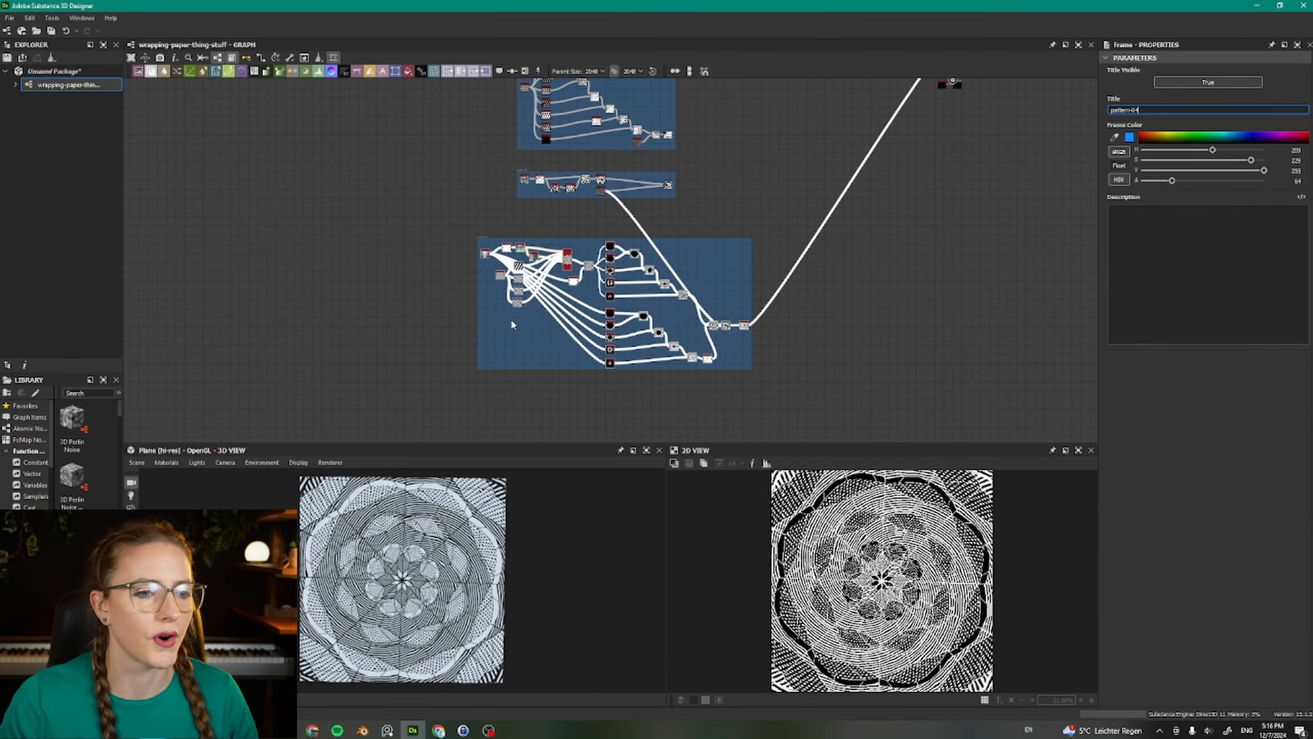
# Step: Enclose all nodes of the finished pattern, from the first generators to the Threshold, in a frame titled pattern-03
pyautogui.moveTo(705, 244); pyautogui.dragTo(717, 263, button='middle')
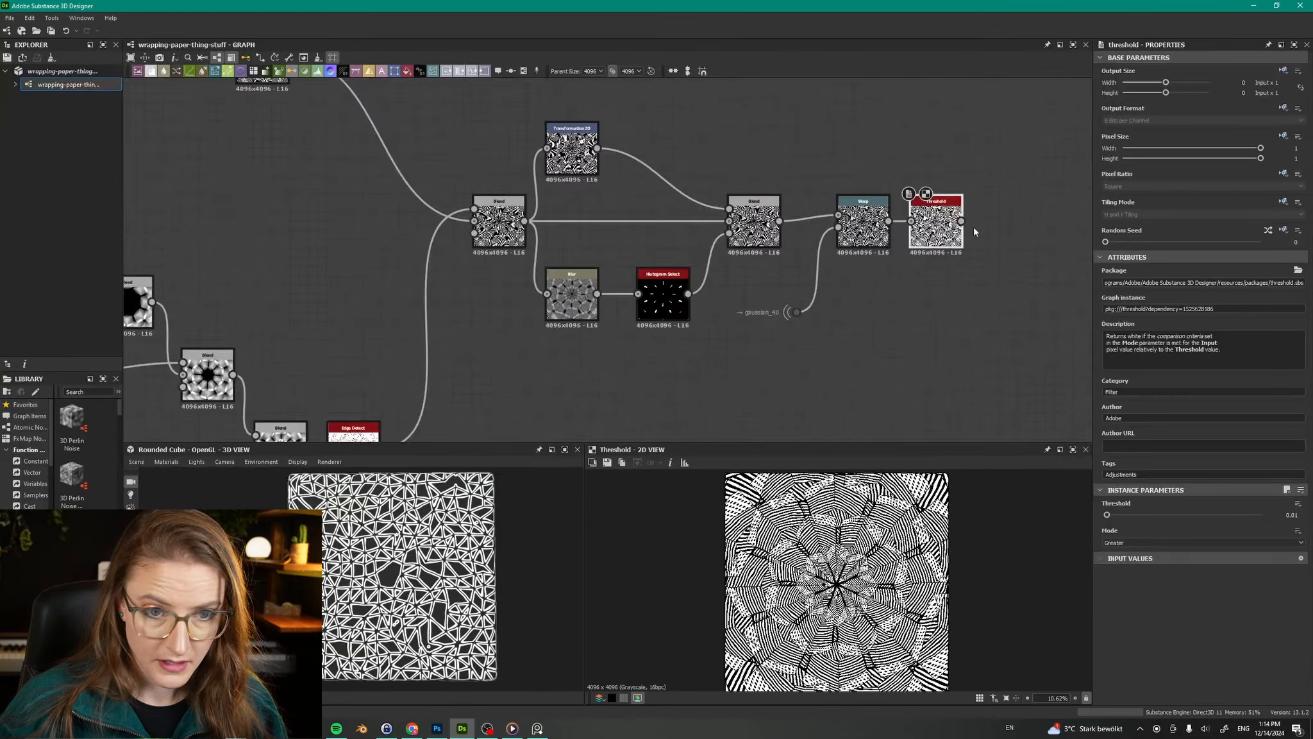
pyautogui.scroll(-3, 974, 225)
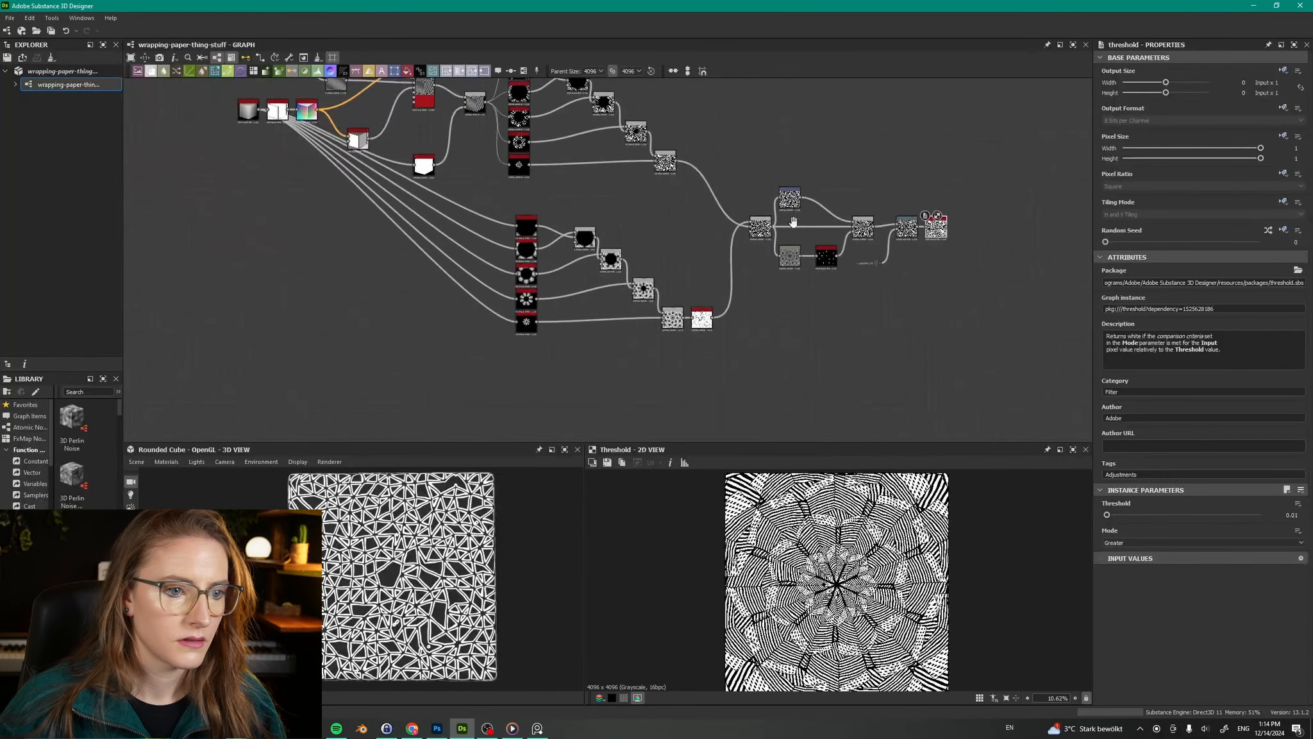
pyautogui.moveTo(792, 214); pyautogui.dragTo(795, 284, button='middle')
pyautogui.moveTo(158, 87); pyautogui.dragTo(968, 437)
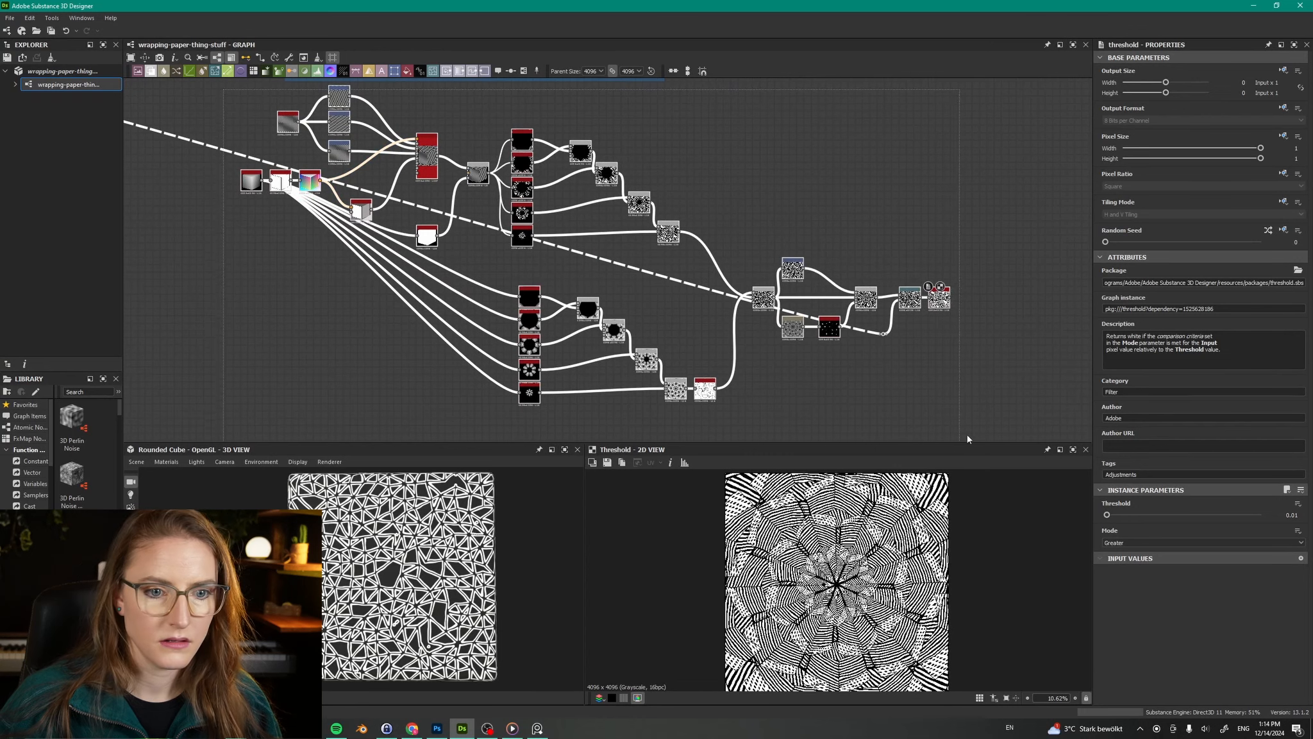
pyautogui.rightClick(935, 297)
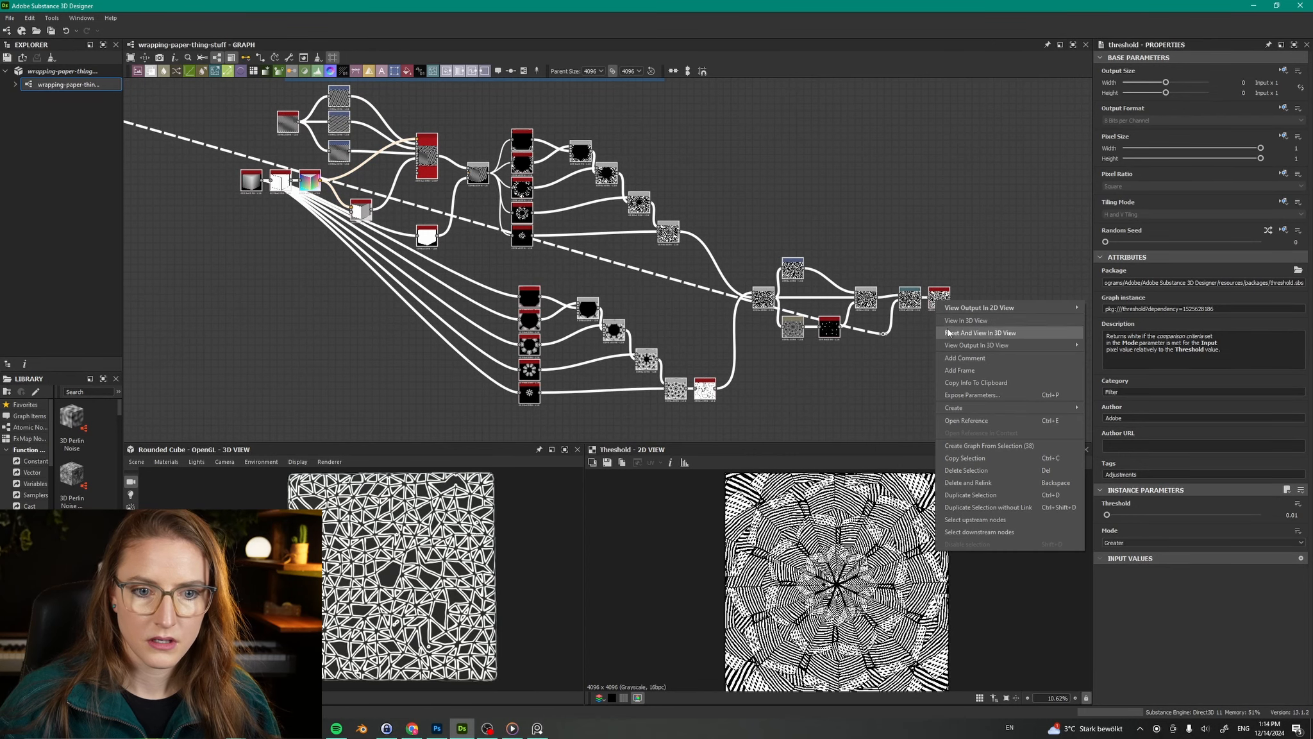
pyautogui.click(968, 371)
pyautogui.write('pattern-03')
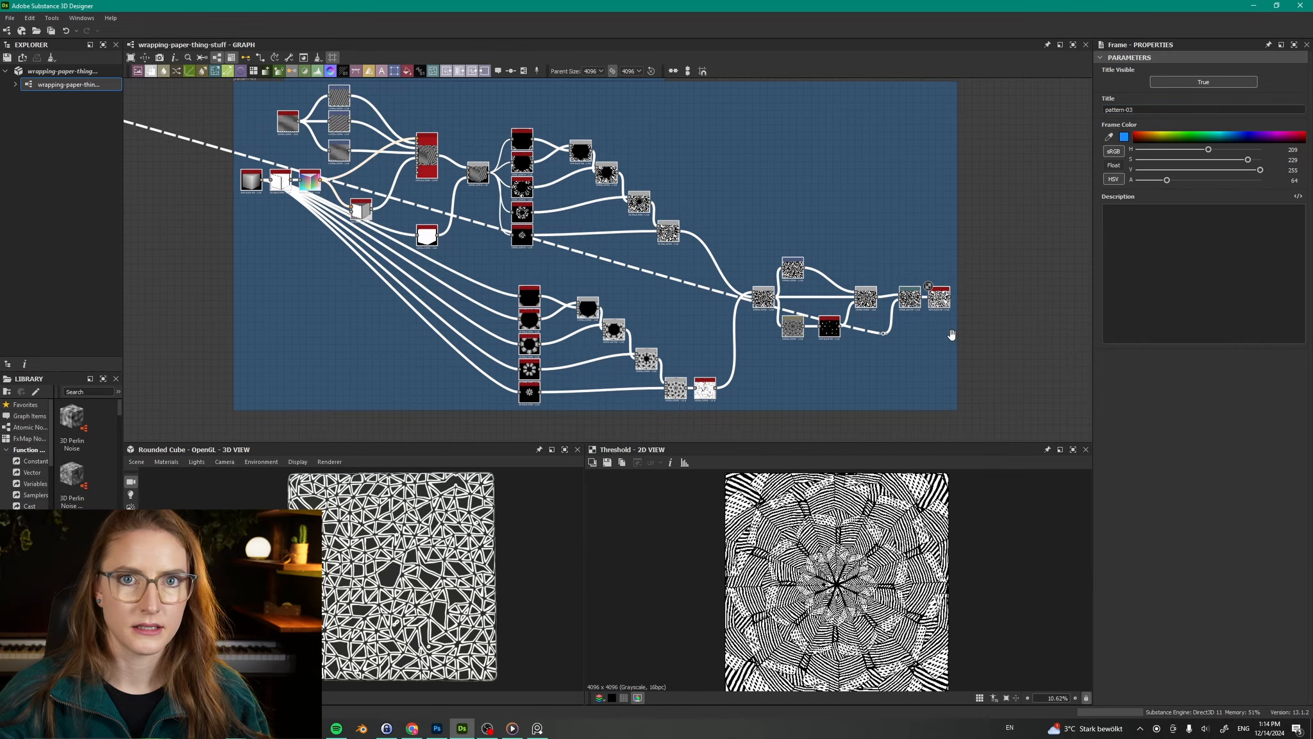
# Step: Add a Tile Random node in an empty area of the graph as the start of a new pattern
pyautogui.moveTo(951, 333); pyautogui.dragTo(852, 155, button='middle')
pyautogui.scroll(-4, 909, 370)
pyautogui.moveTo(900, 343); pyautogui.dragTo(901, 393, button='middle')
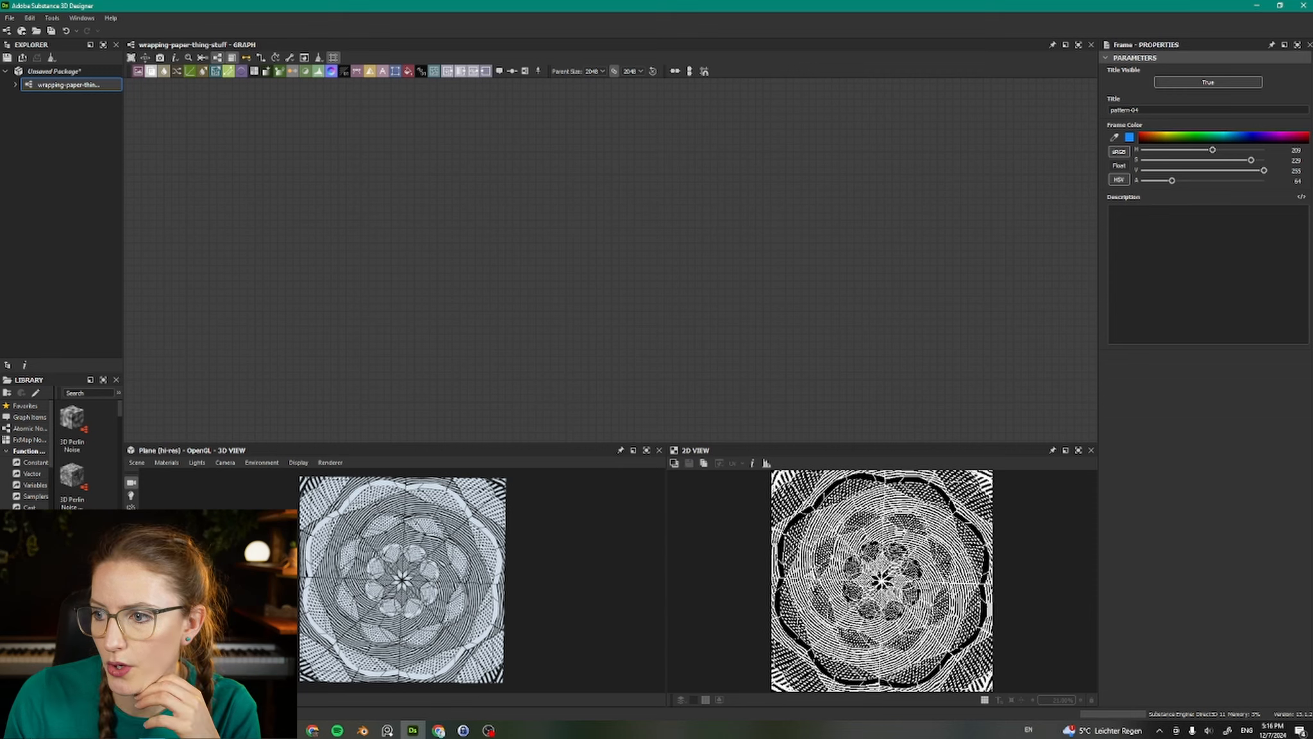
pyautogui.hotkey('alt', 'Tab')
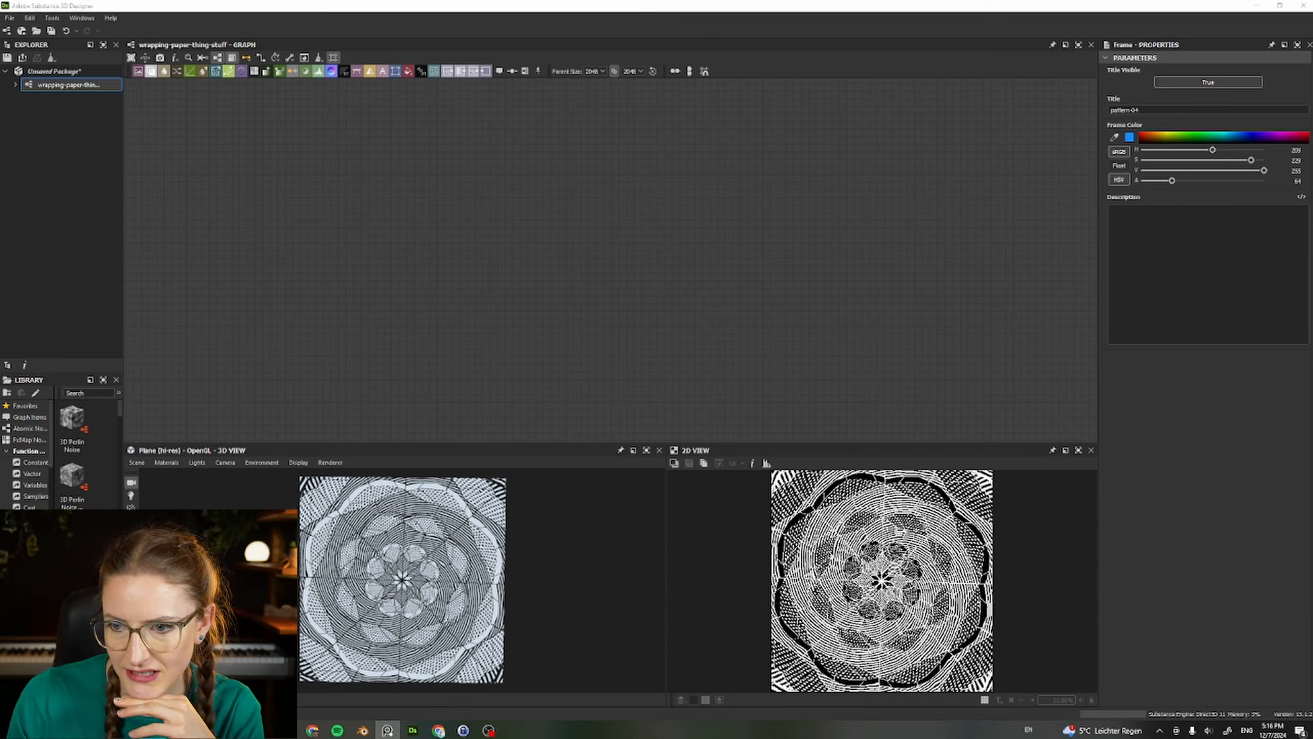
pyautogui.click(285, 188)
pyautogui.press('space')
pyautogui.write('tile')
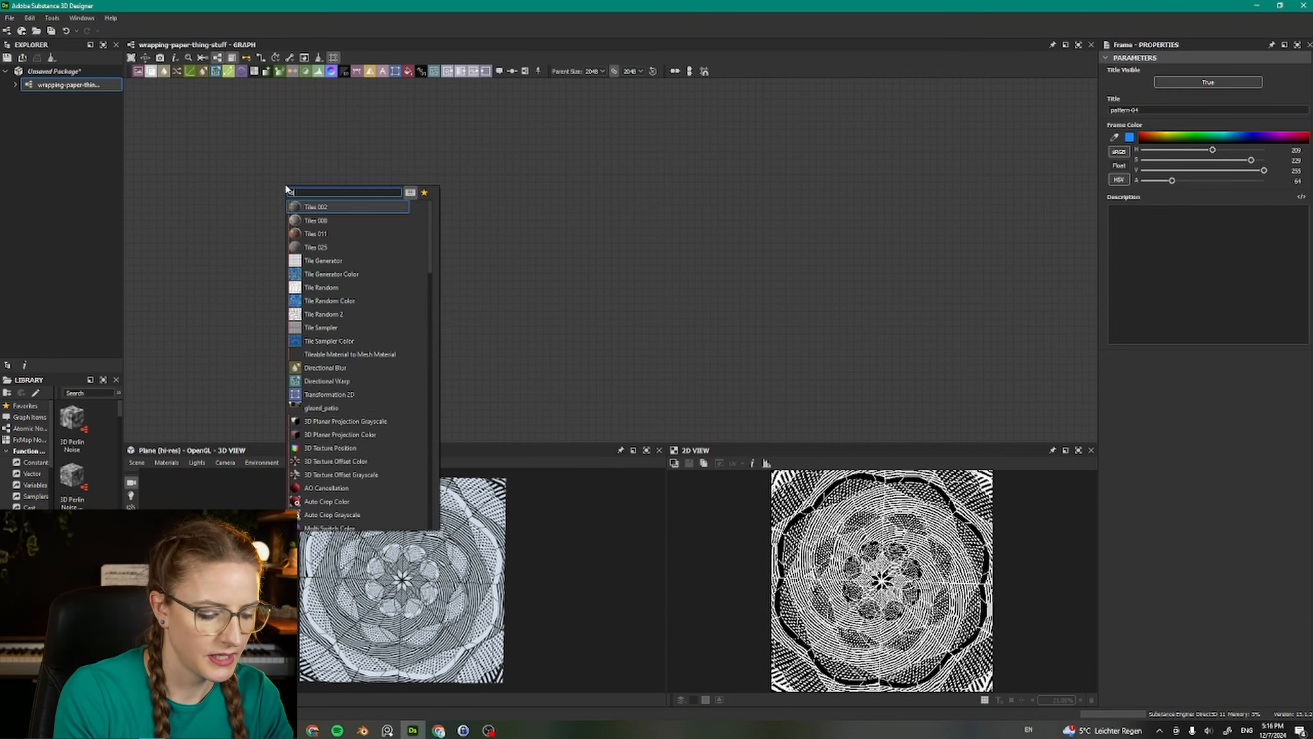
pyautogui.press('Down')
pyautogui.press('Down')
pyautogui.press('Down')
pyautogui.press('Down')
pyautogui.press('Down')
pyautogui.press('Down')
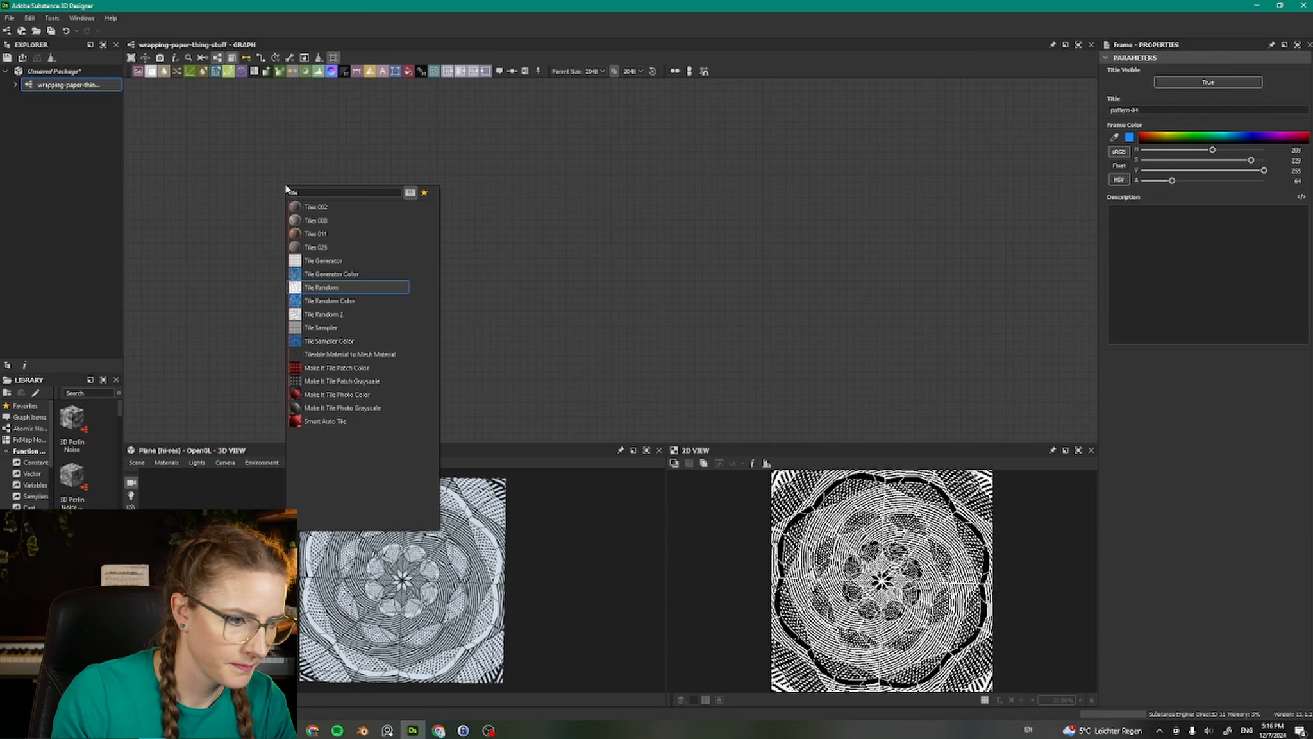
pyautogui.press('Return')
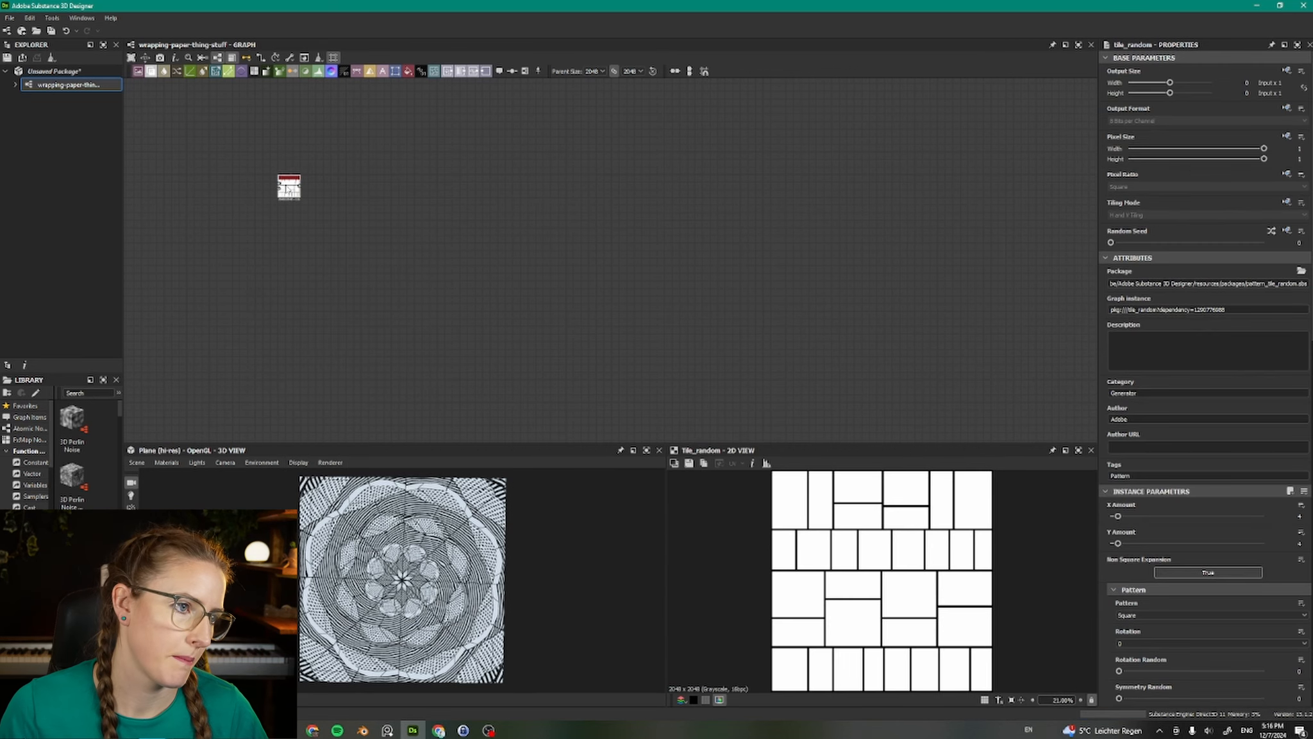
pyautogui.scroll(3, 324, 157)
pyautogui.moveTo(382, 292)
pyautogui.mouseDown(button='middle')
pyautogui.moveTo(407, 360)
pyautogui.moveTo(390, 278)
pyautogui.mouseUp(button='middle')
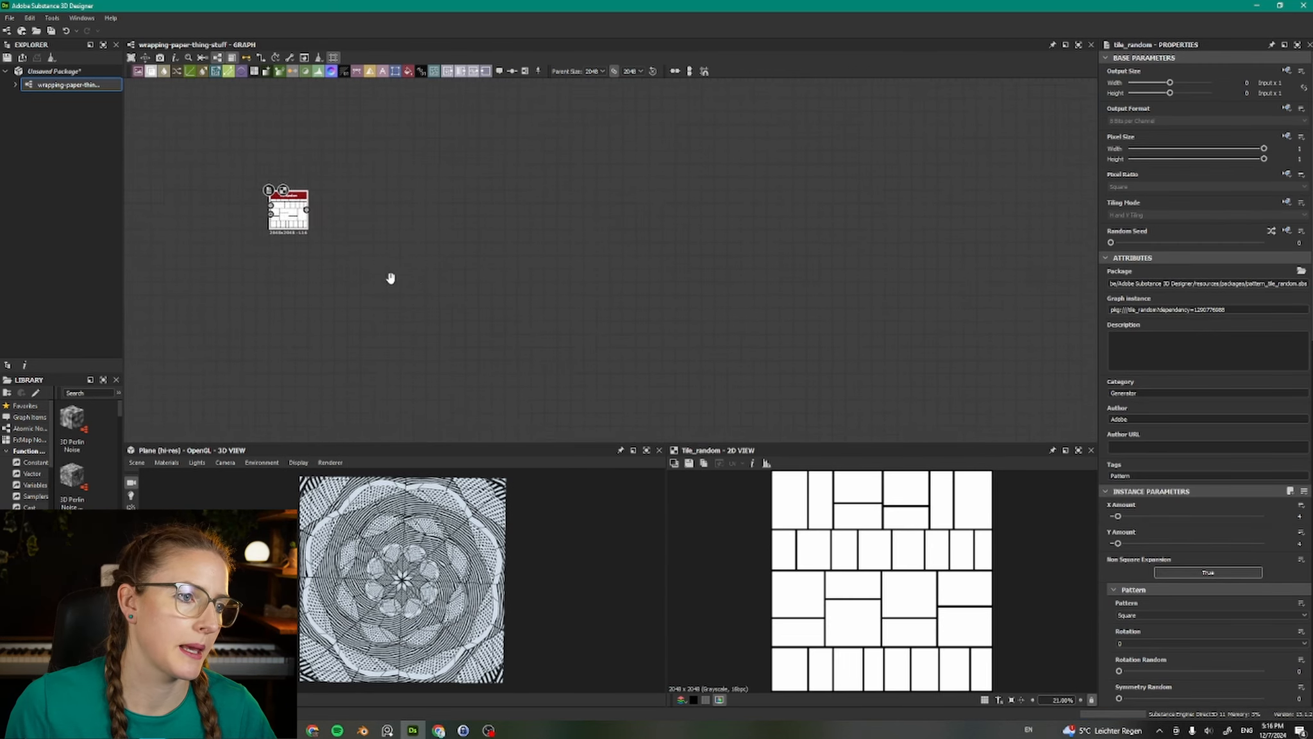
pyautogui.scroll(2, 298, 239)
pyautogui.moveTo(281, 198); pyautogui.dragTo(303, 197)
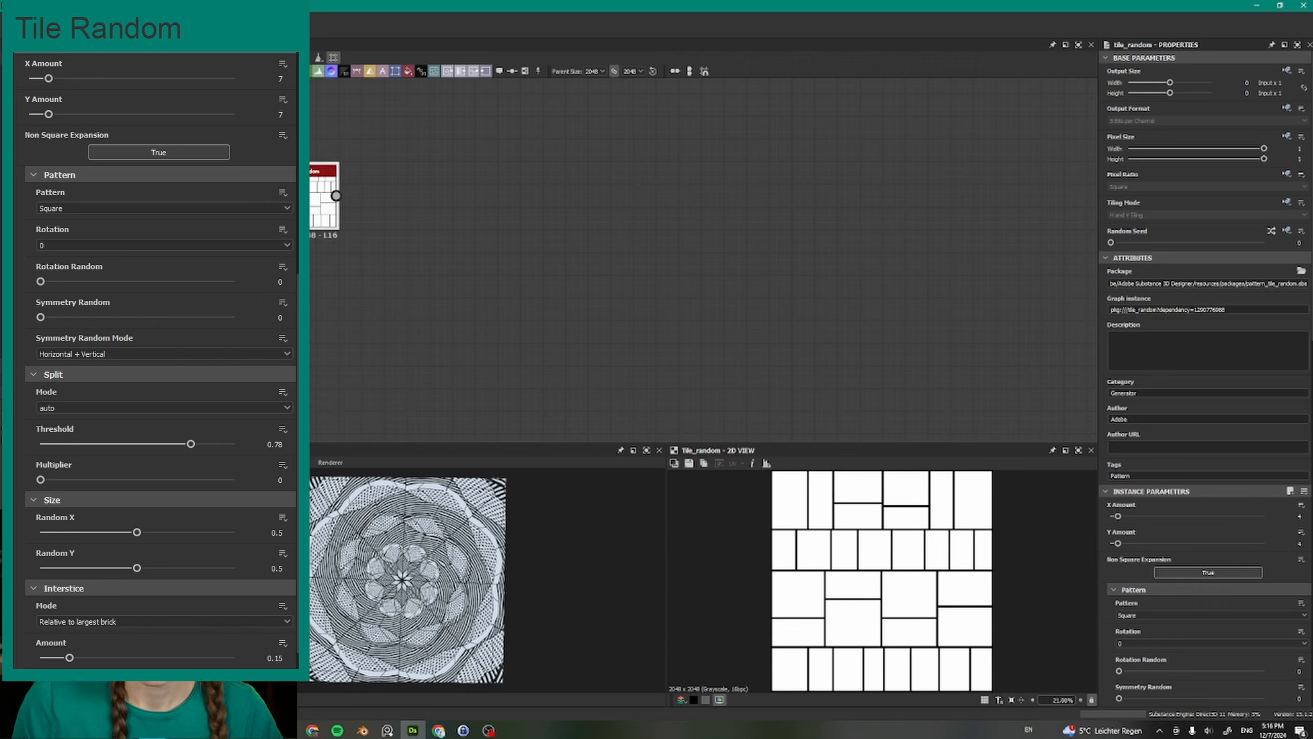
# Step: Set the Tile Random node's X Amount and Y Amount to 7
pyautogui.hotkey('alt', 'Tab')
pyautogui.scroll(-2, 1218, 513)
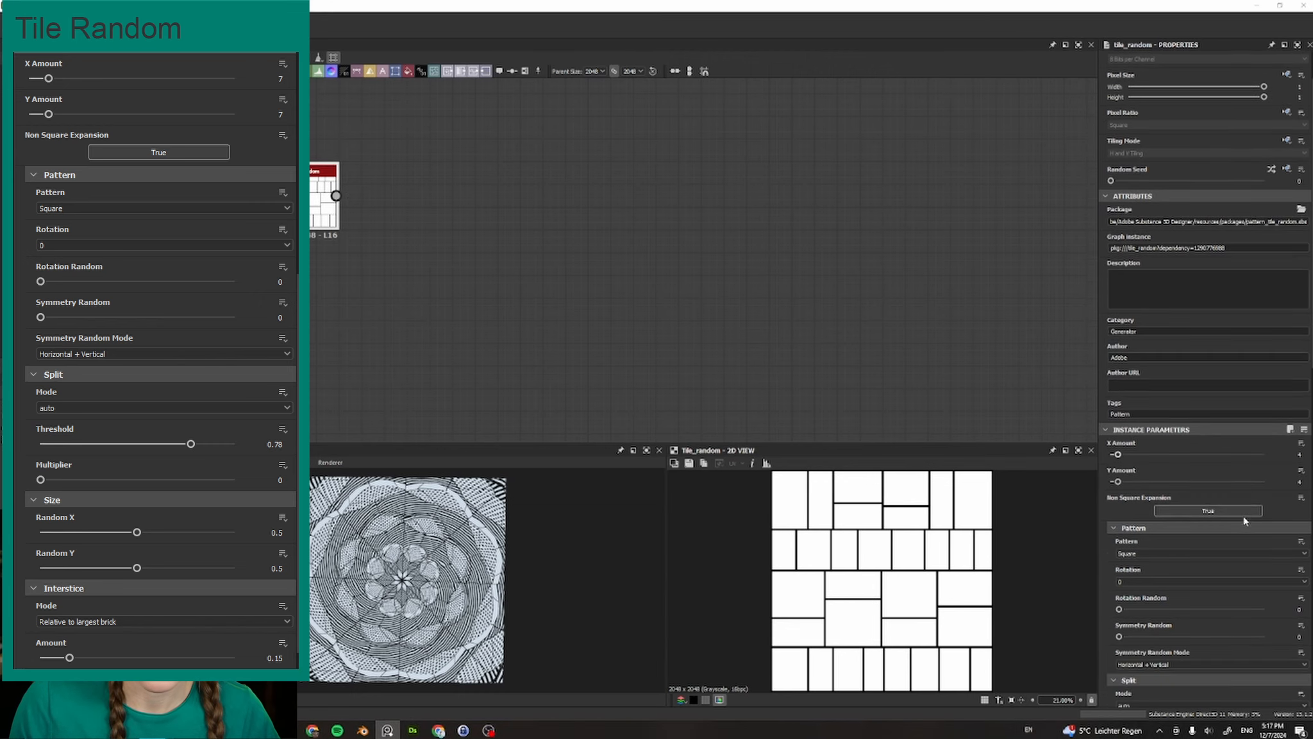
pyautogui.scroll(-1, 1218, 513)
pyautogui.click(1298, 423)
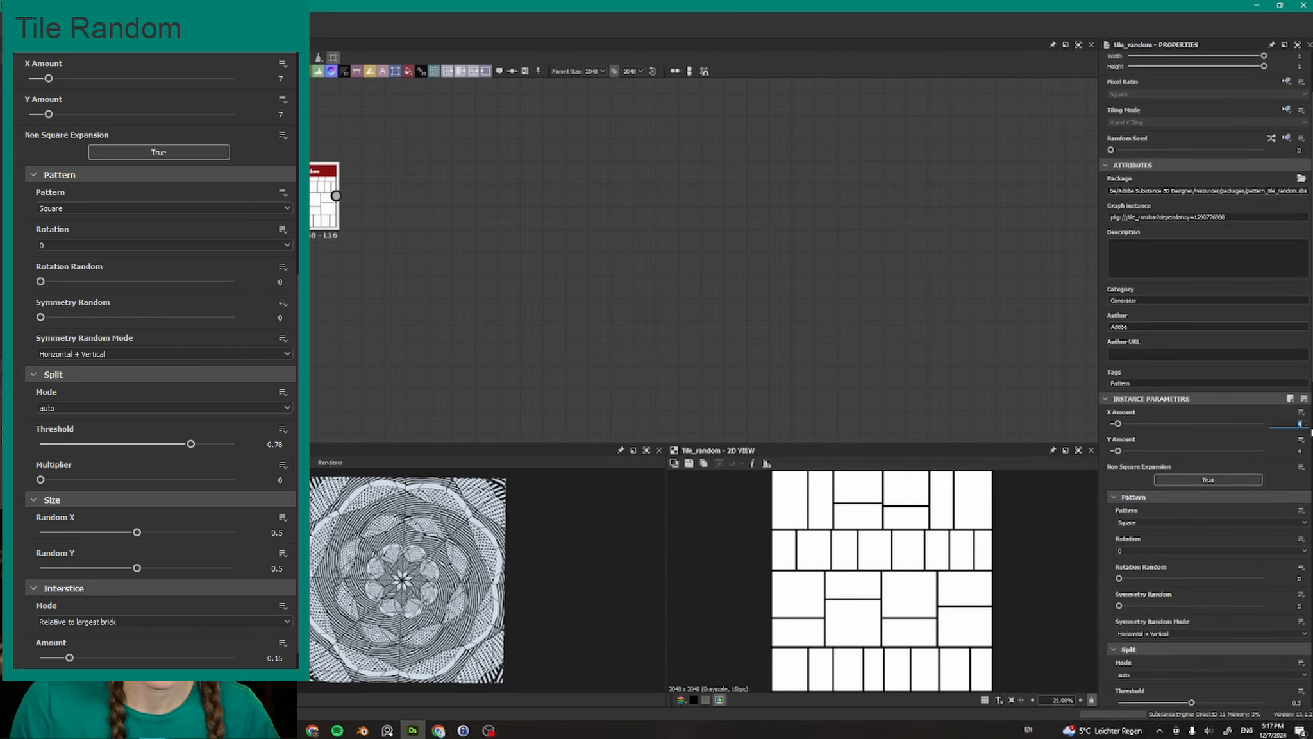
pyautogui.write('7')
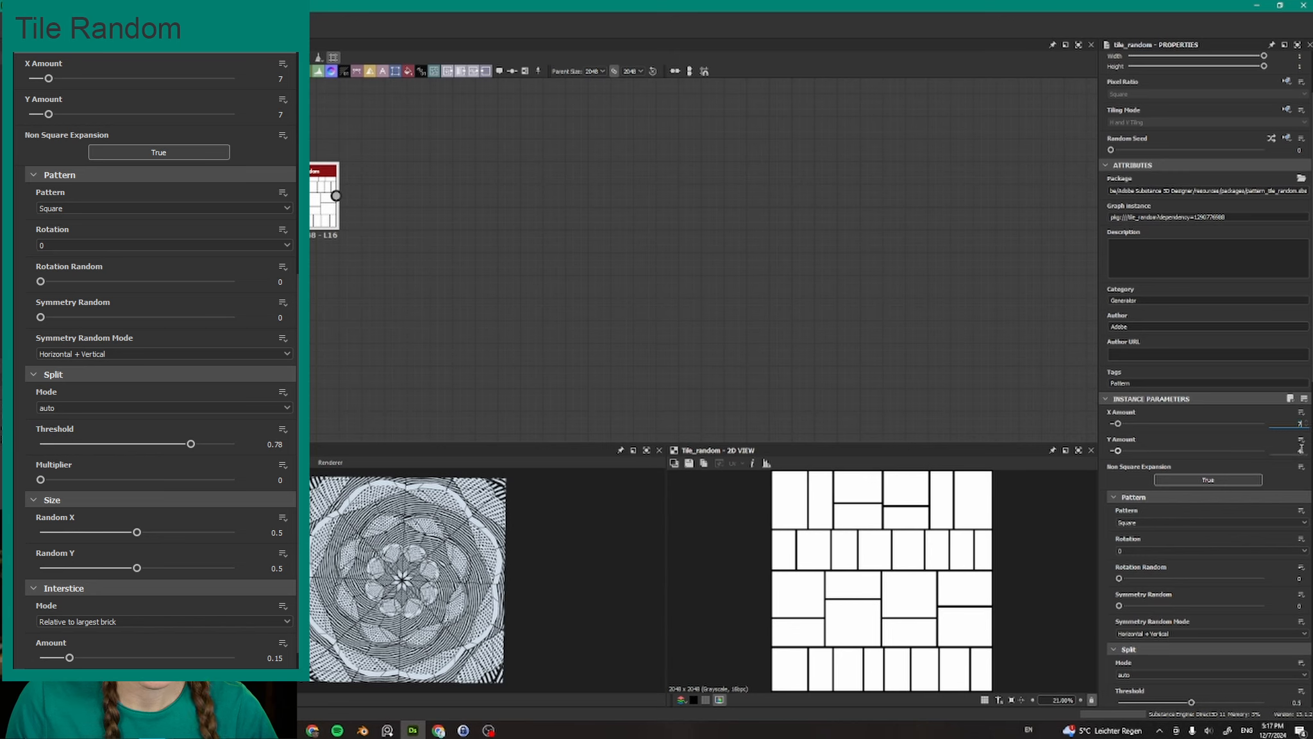
pyautogui.click(1298, 450)
pyautogui.write('7')
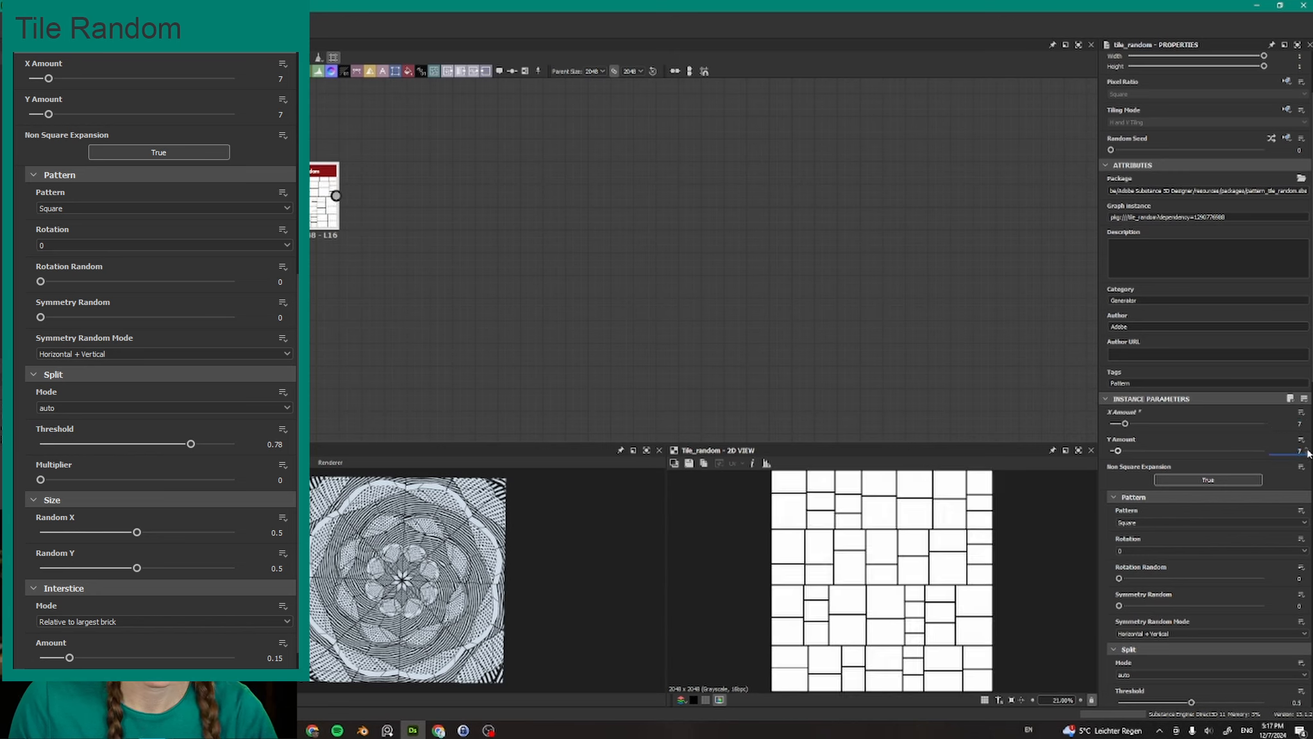
pyautogui.press('Return')
# Step: Set the Tile Random node's Split Threshold to 0.78
pyautogui.scroll(-1, 1199, 487)
pyautogui.scroll(-1, 1200, 487)
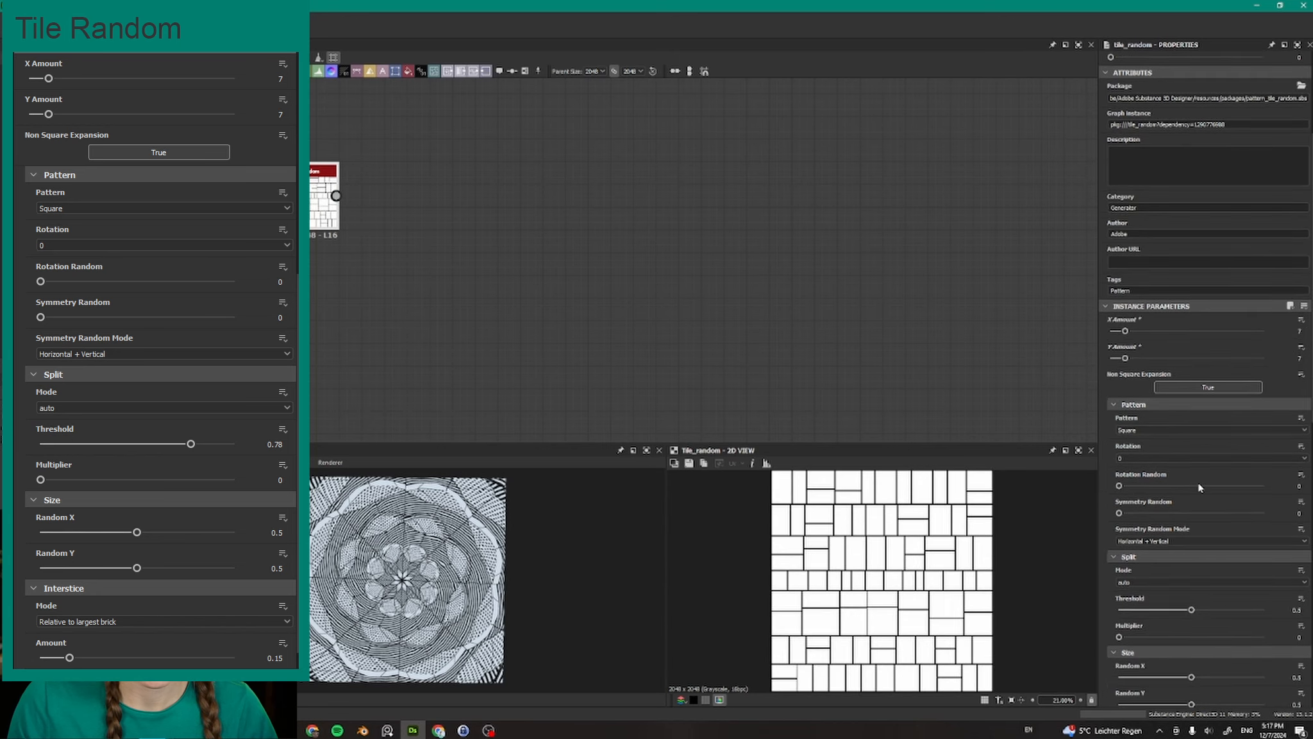
pyautogui.scroll(-1, 1191, 482)
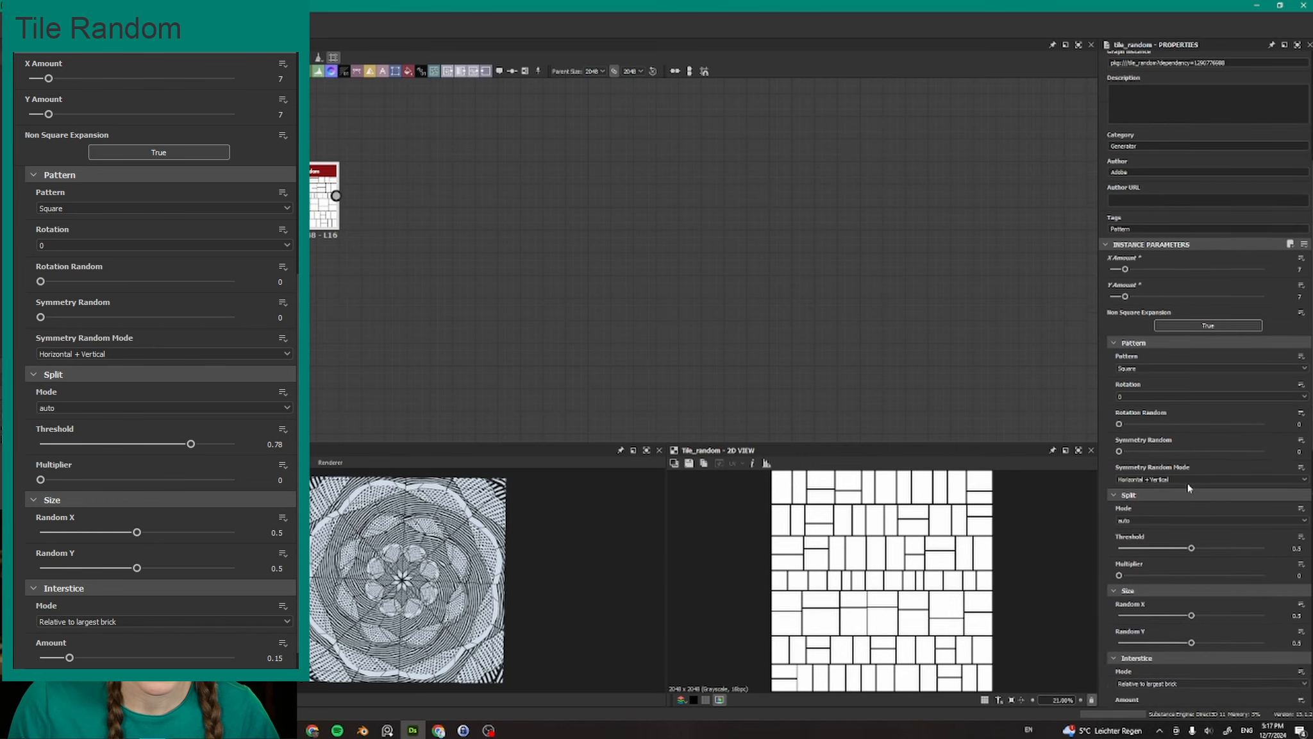
pyautogui.click(1297, 517)
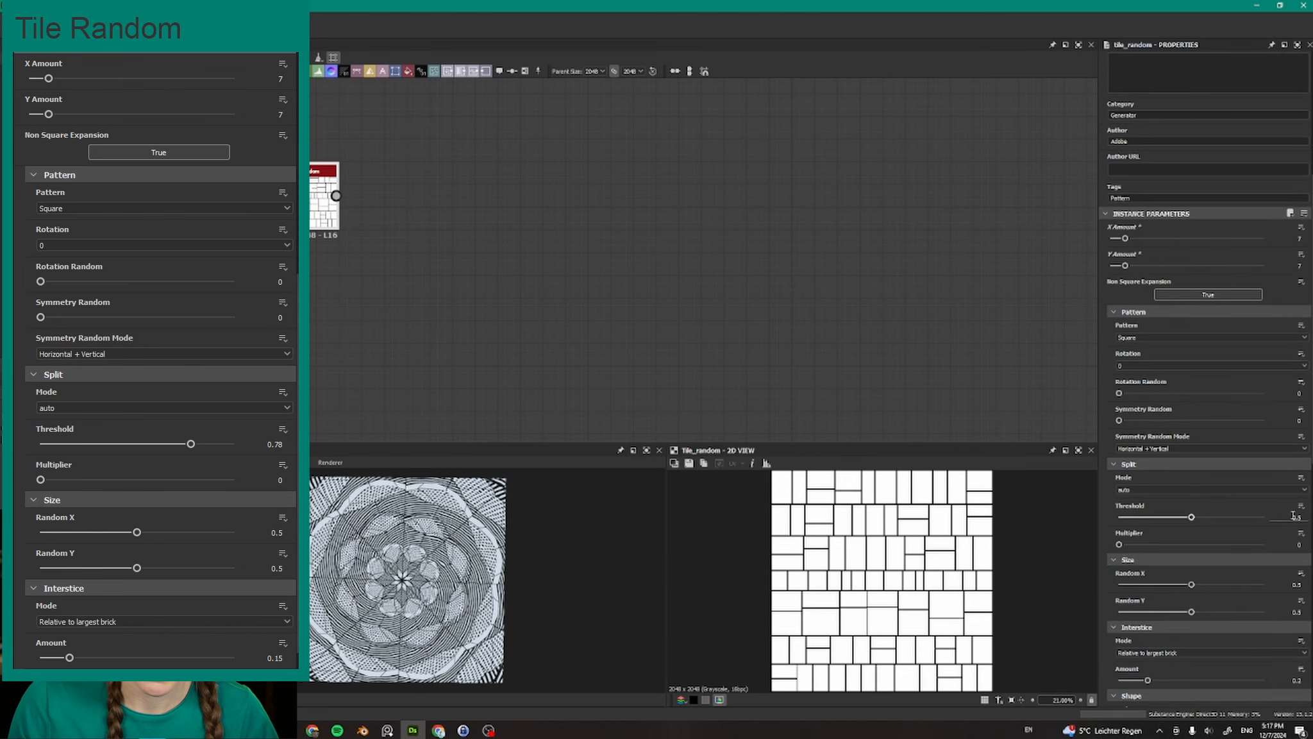
pyautogui.write('0.78')
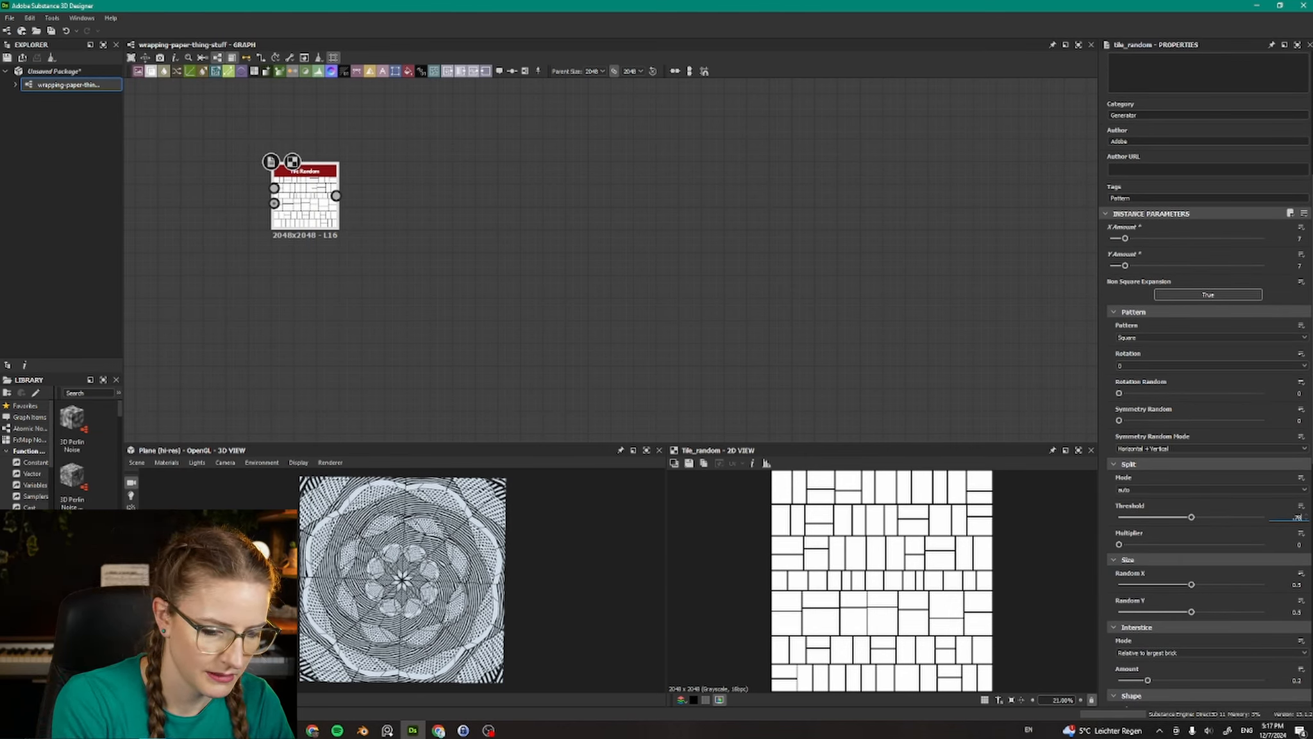
pyautogui.press('Return')
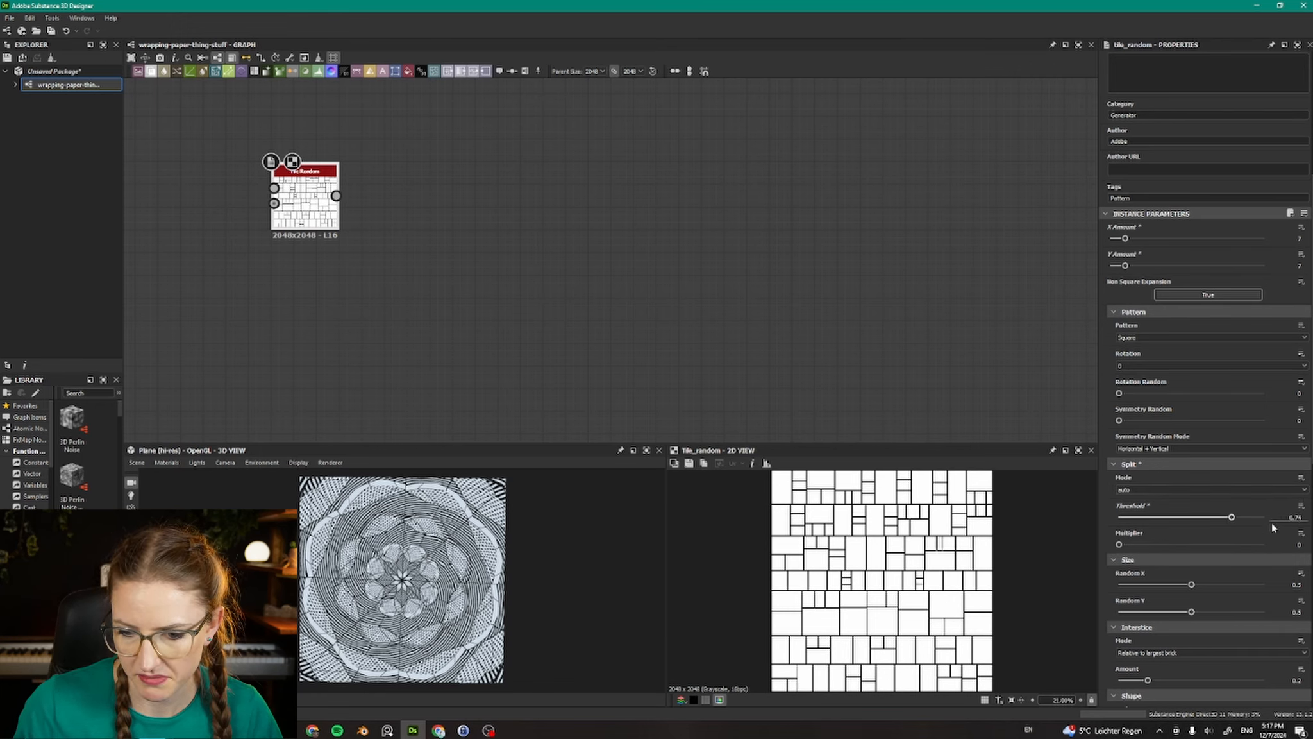
# Step: Set the Tile Random node's Interstice Amount to 0.15
pyautogui.doubleClick(1297, 680)
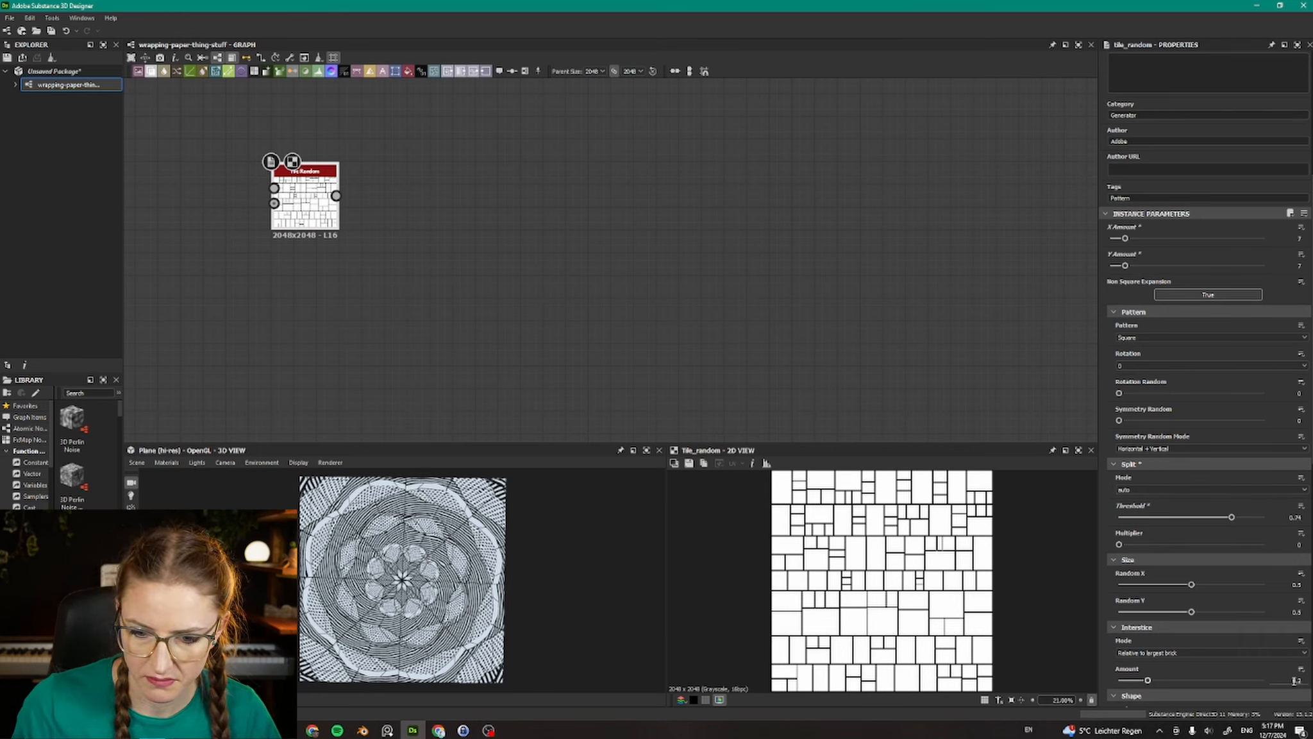
pyautogui.press('BackSpace')
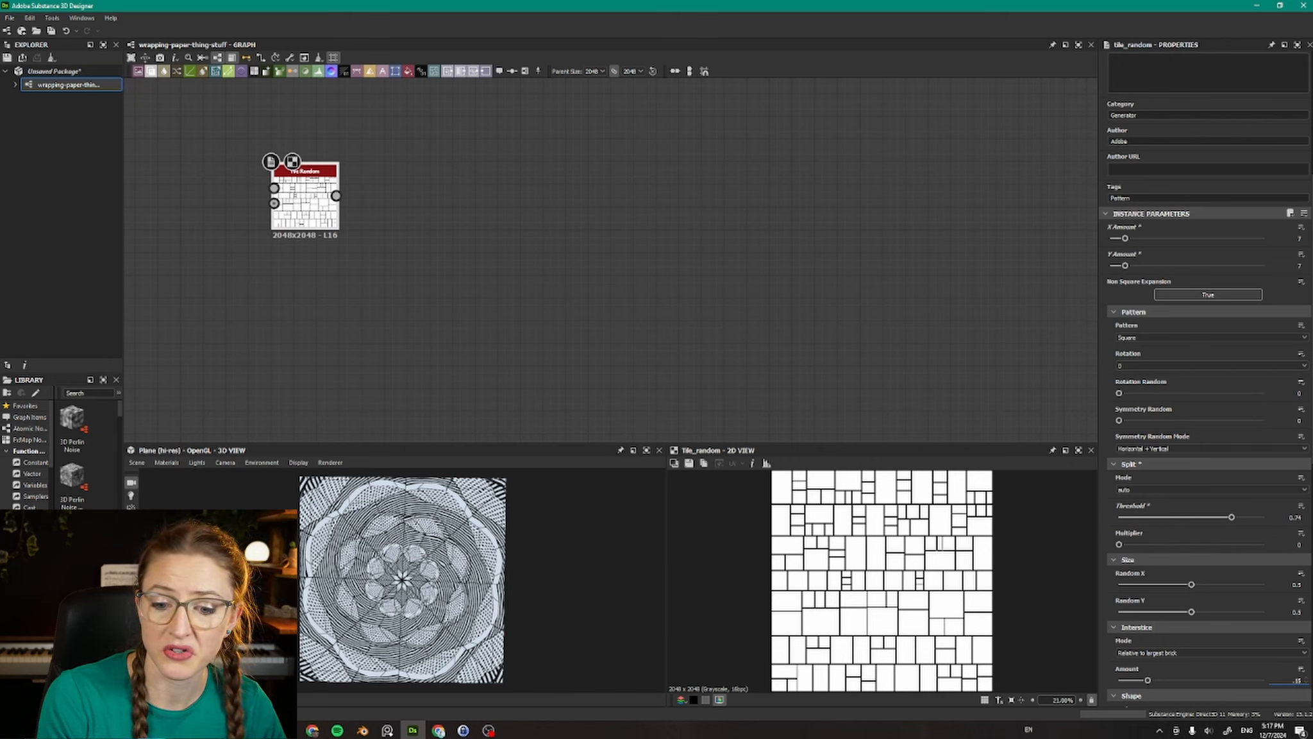
pyautogui.write('.15')
pyautogui.press('Return')
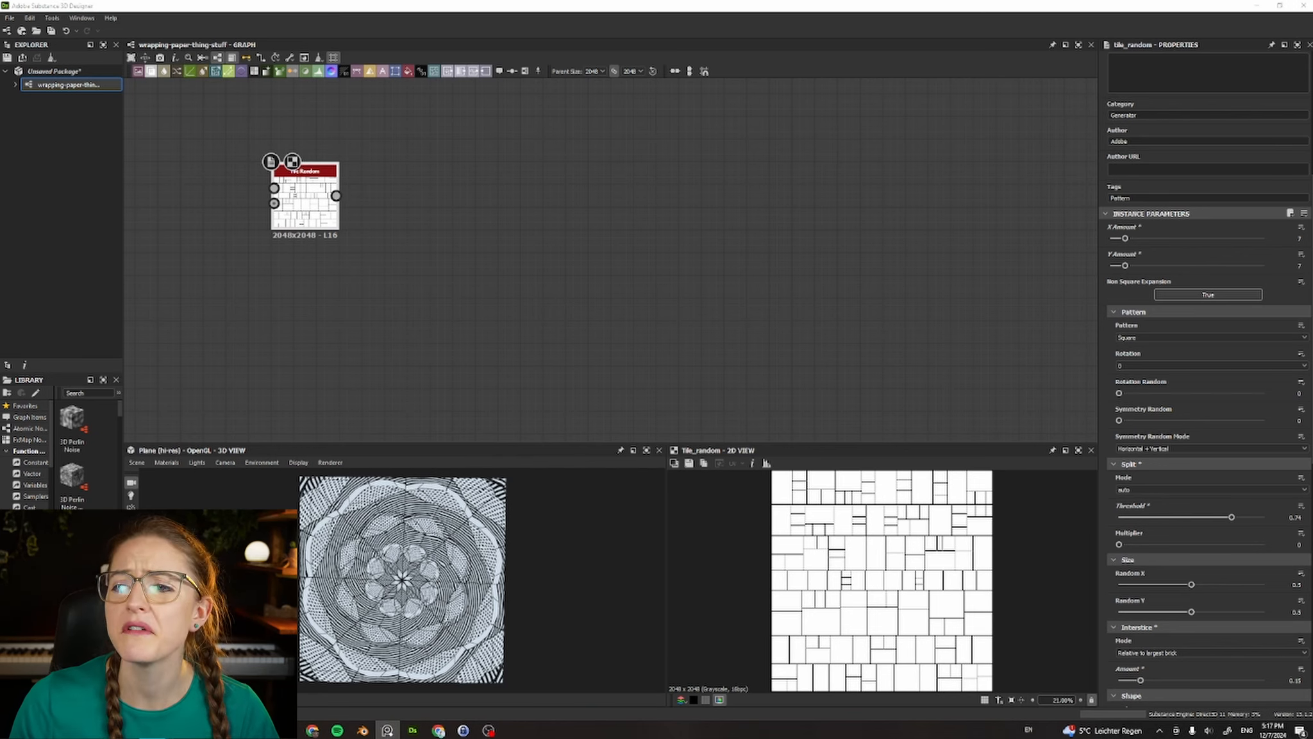
# Step: Add a Flood Fill node fed by the Tile Random output
pyautogui.click(283, 215)
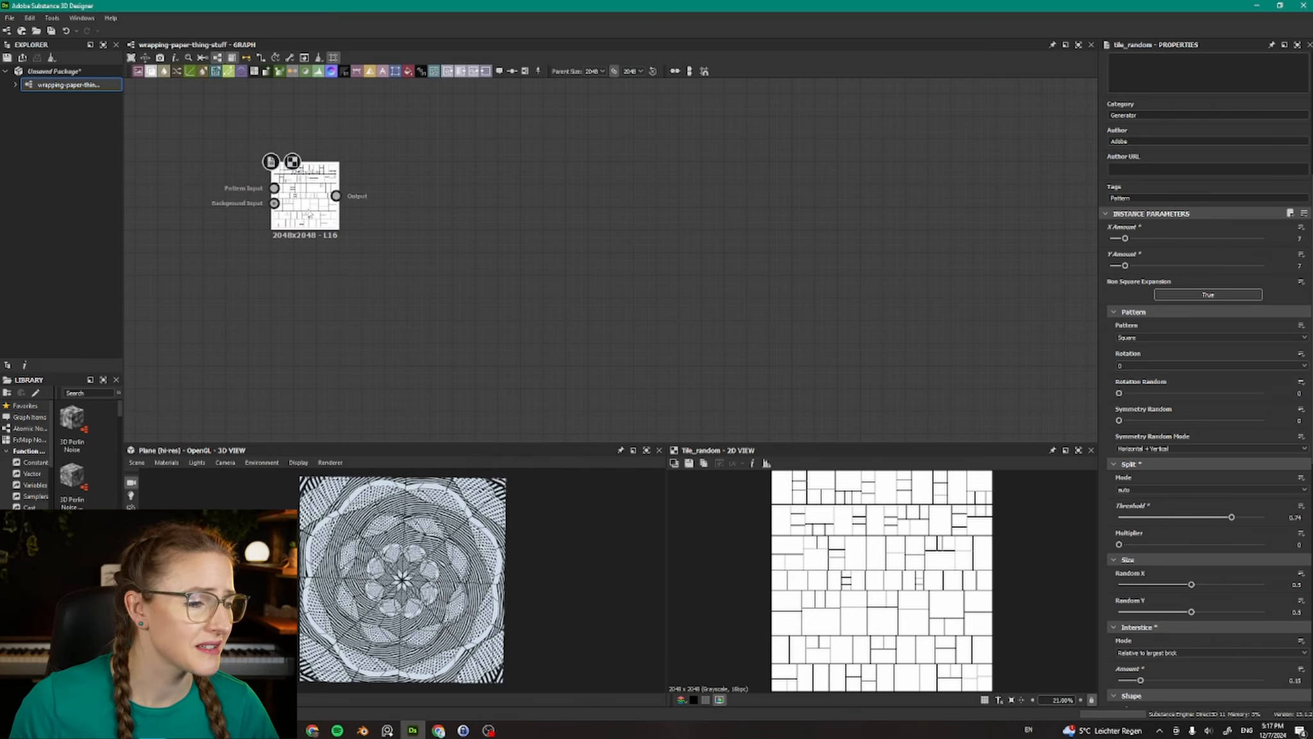
pyautogui.press('space')
pyautogui.write('floo')
pyautogui.press('Return')
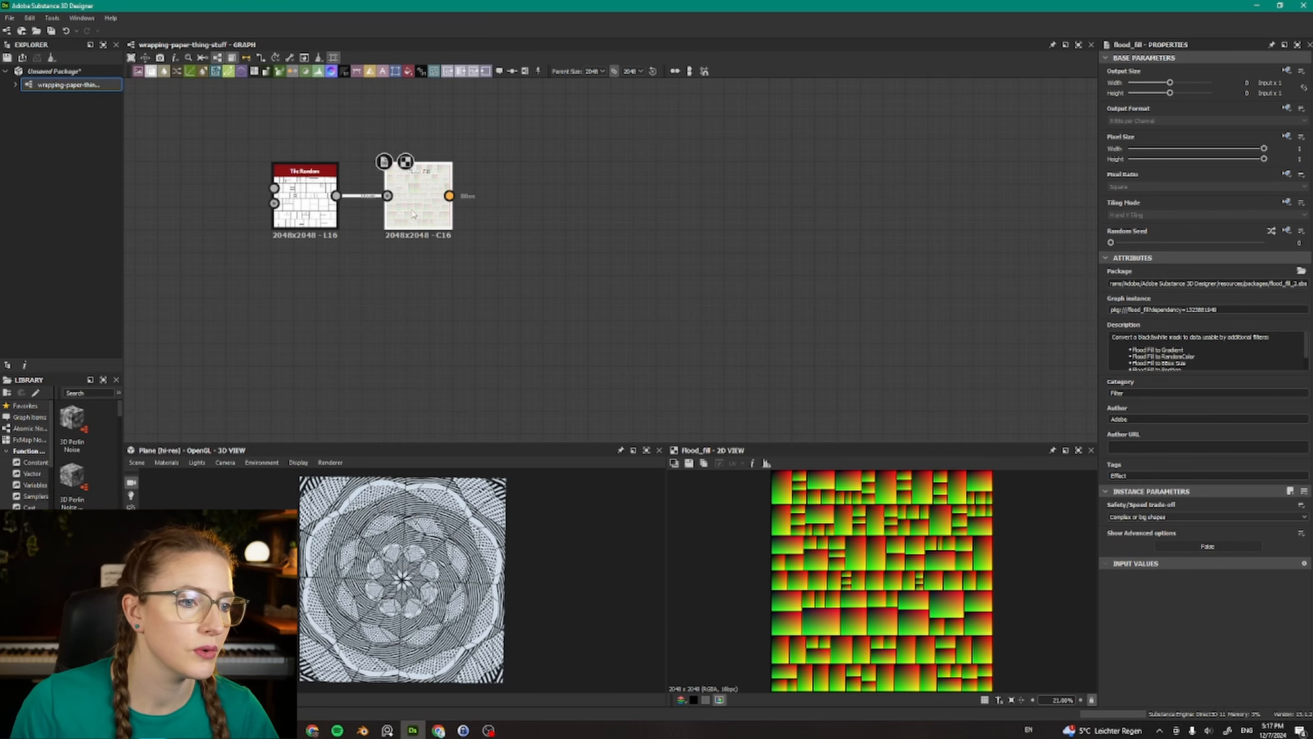
# Step: Connect a Flood Fill Mapper Grayscale node to the Flood Fill output and set its Pattern Input Number to 2
pyautogui.moveTo(448, 196); pyautogui.dragTo(615, 191)
pyautogui.write('flood')
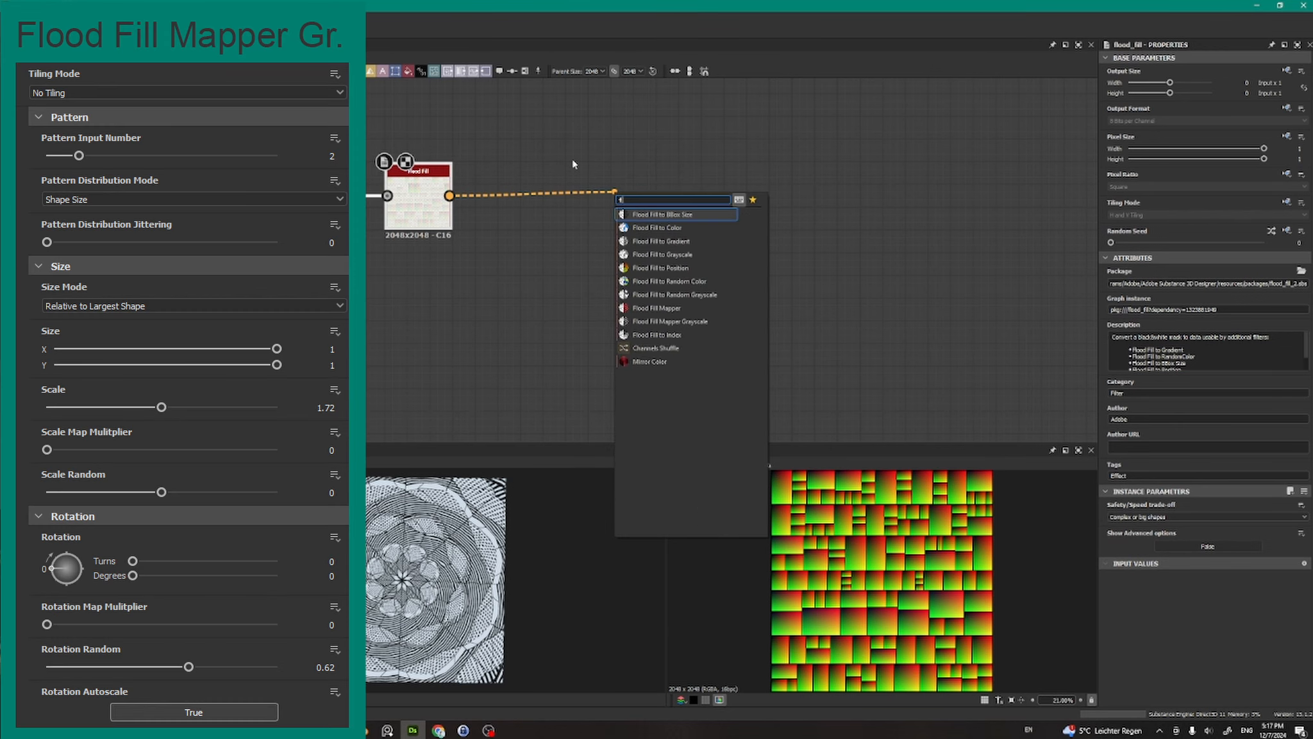
pyautogui.press('Down')
pyautogui.press('Down')
pyautogui.press('Down')
pyautogui.press('Down')
pyautogui.press('Down')
pyautogui.press('Down')
pyautogui.press('Down')
pyautogui.press('Down')
pyautogui.press('Return')
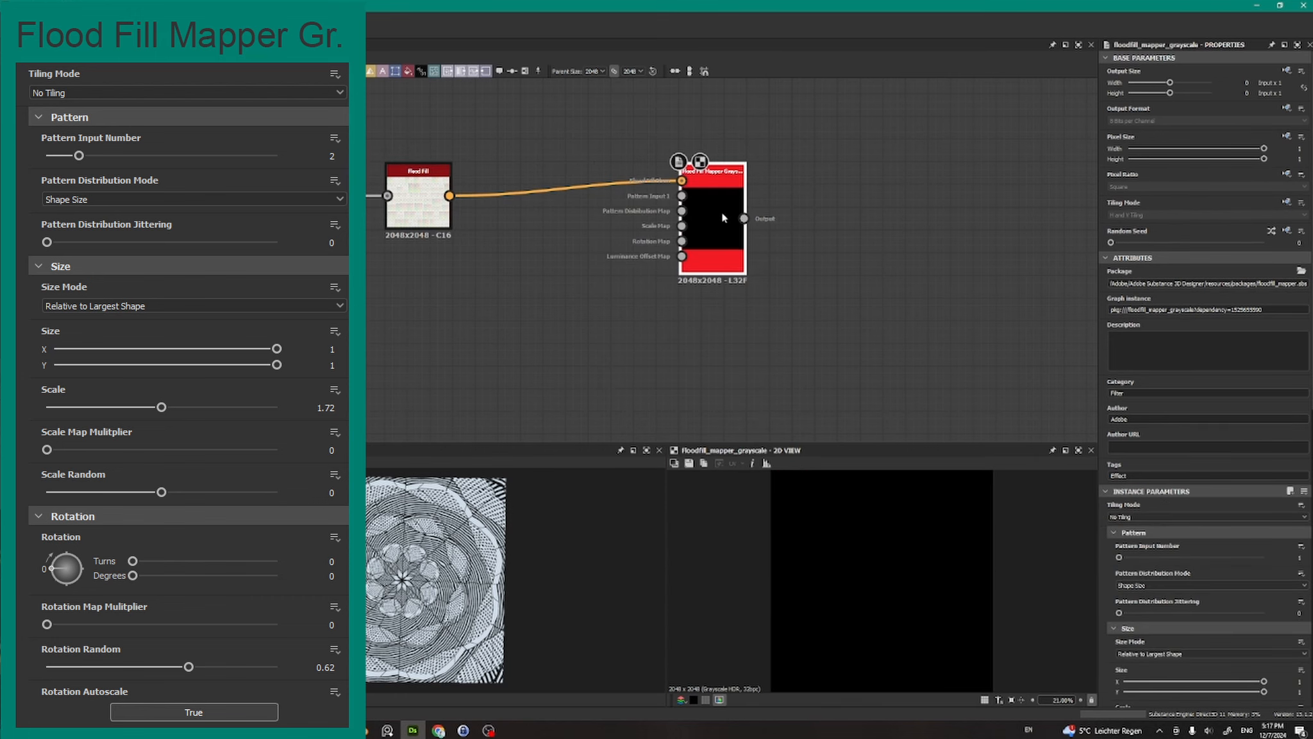
pyautogui.scroll(-3, 1138, 548)
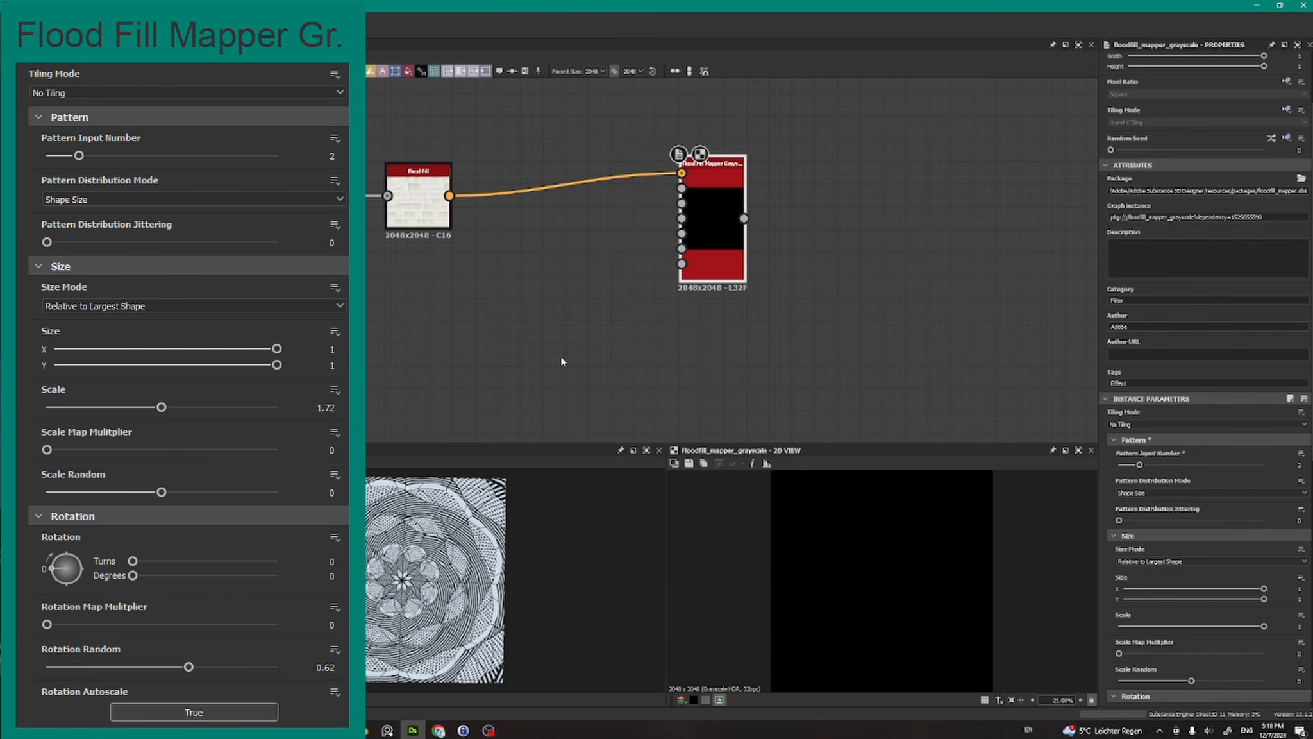
# Step: Add a Stripes node and place it below the Flood Fill node
pyautogui.press('space')
pyautogui.write('strip')
pyautogui.press('Return')
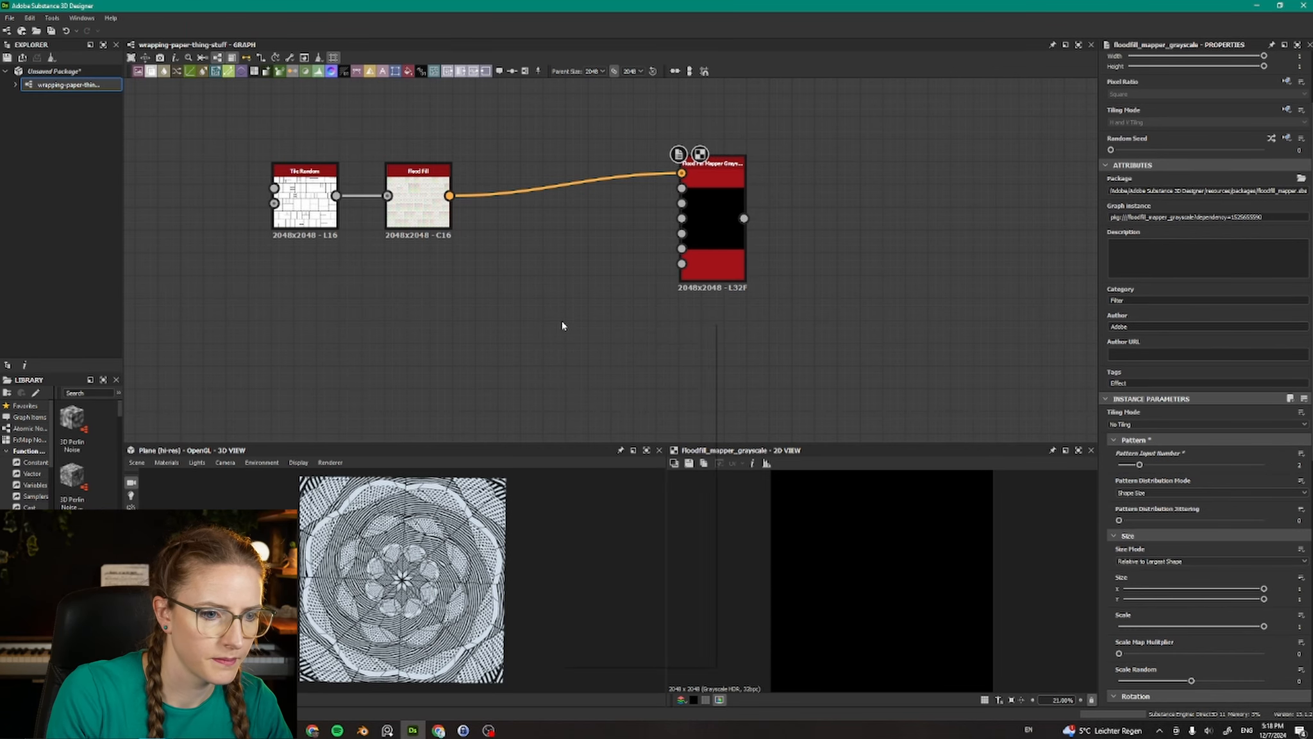
pyautogui.moveTo(551, 334); pyautogui.dragTo(449, 326)
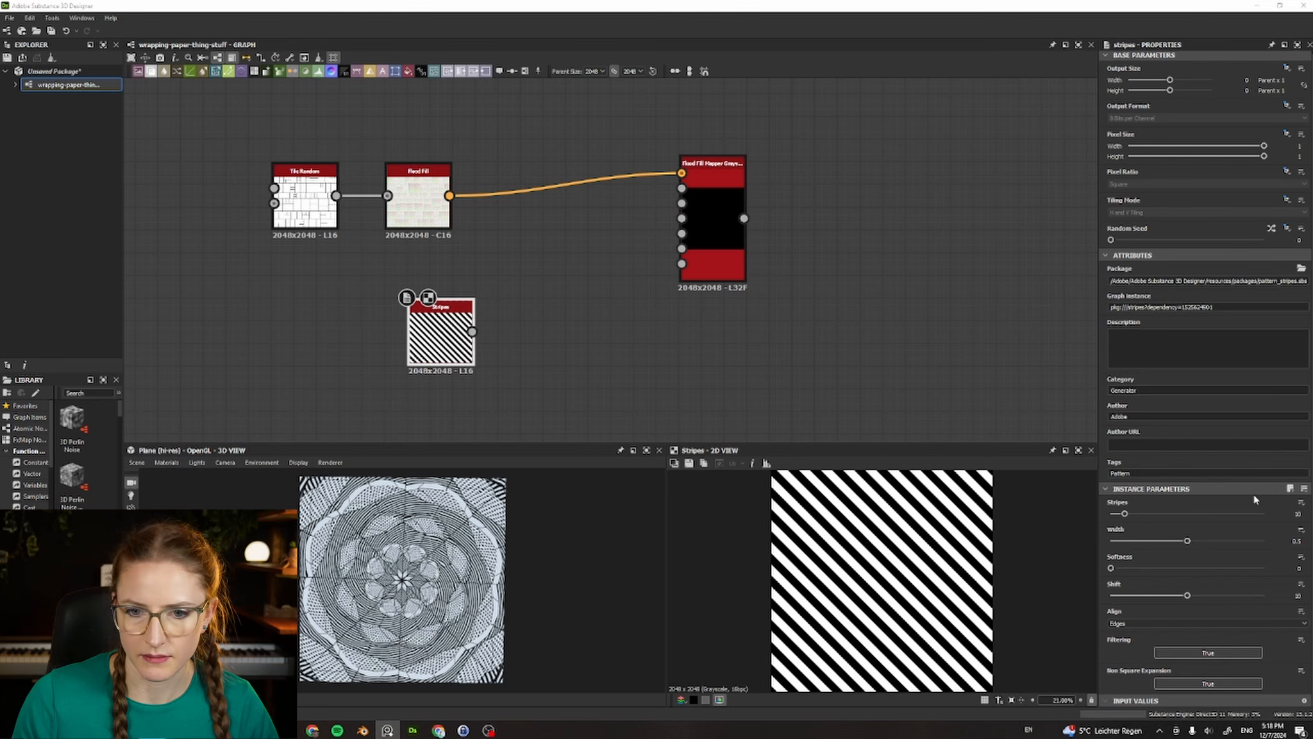
# Step: Set the Stripes node's Stripes to 43, Width to 0.38 and Shift to 14
pyautogui.click(1297, 514)
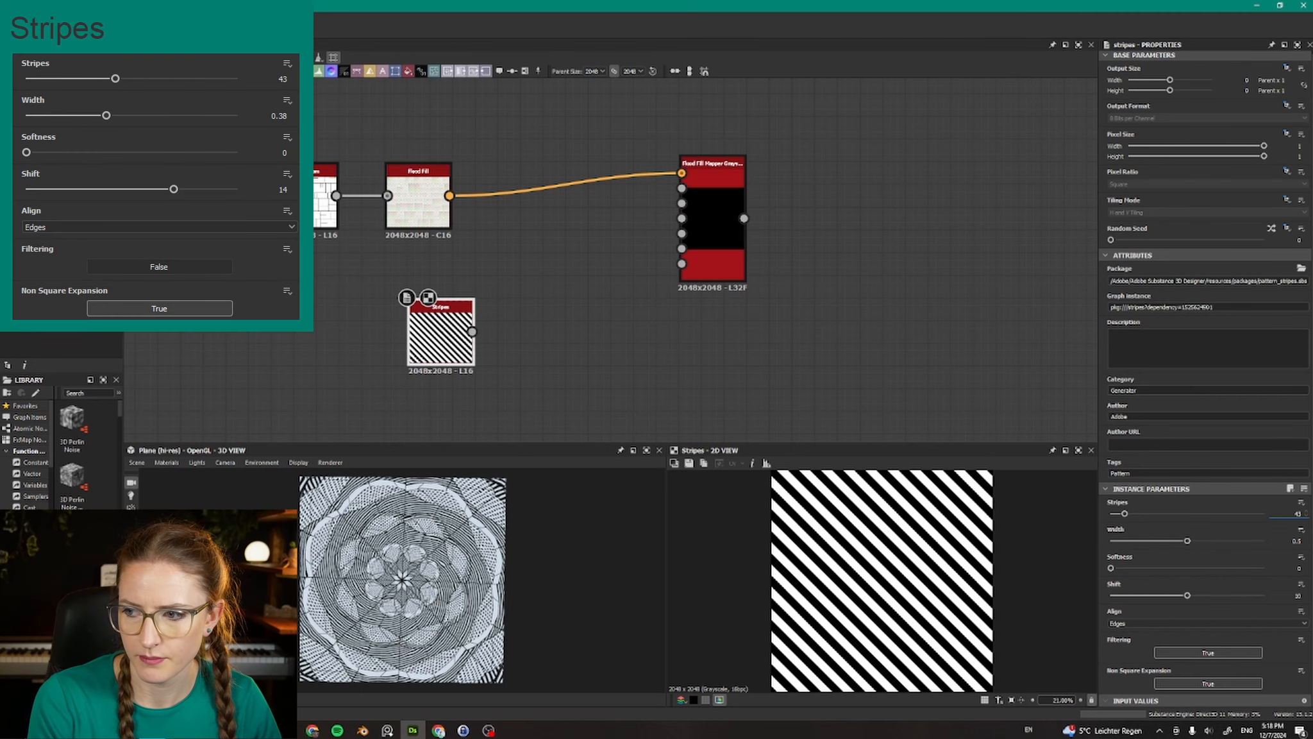
pyautogui.write('43')
pyautogui.press('Tab')
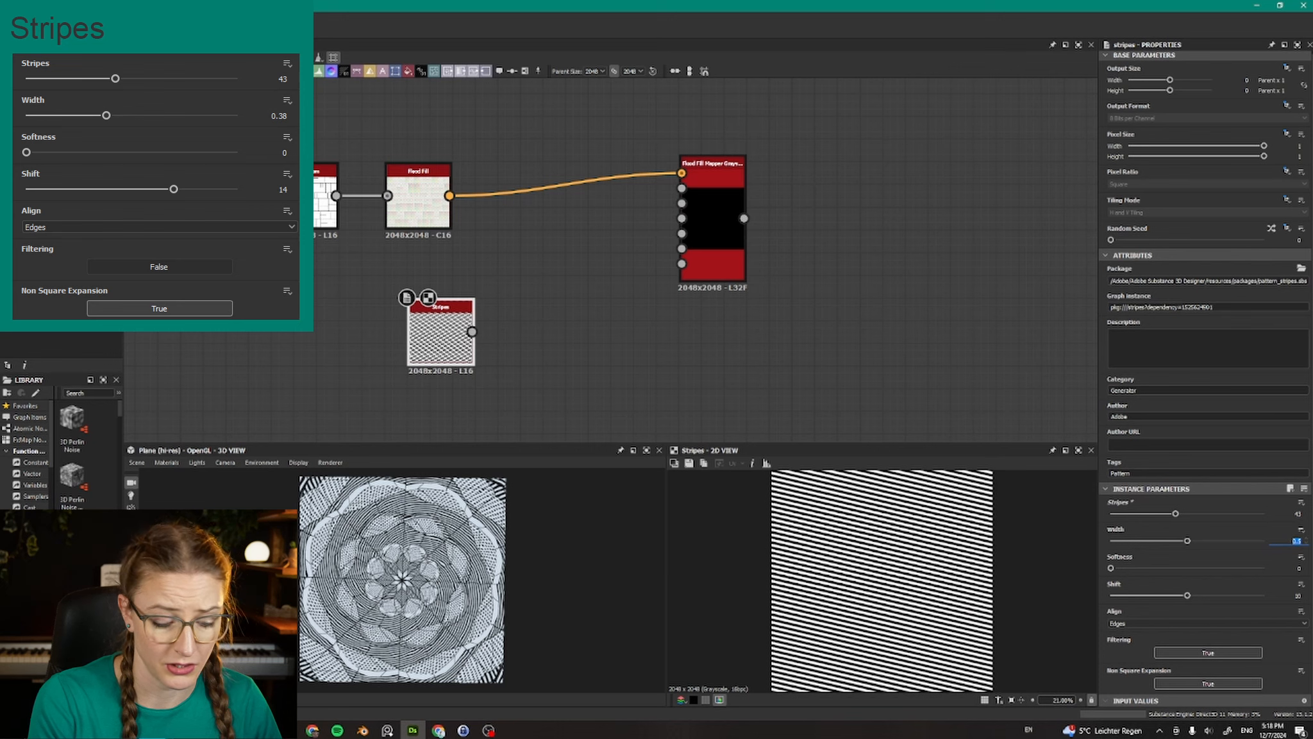
pyautogui.write('0')
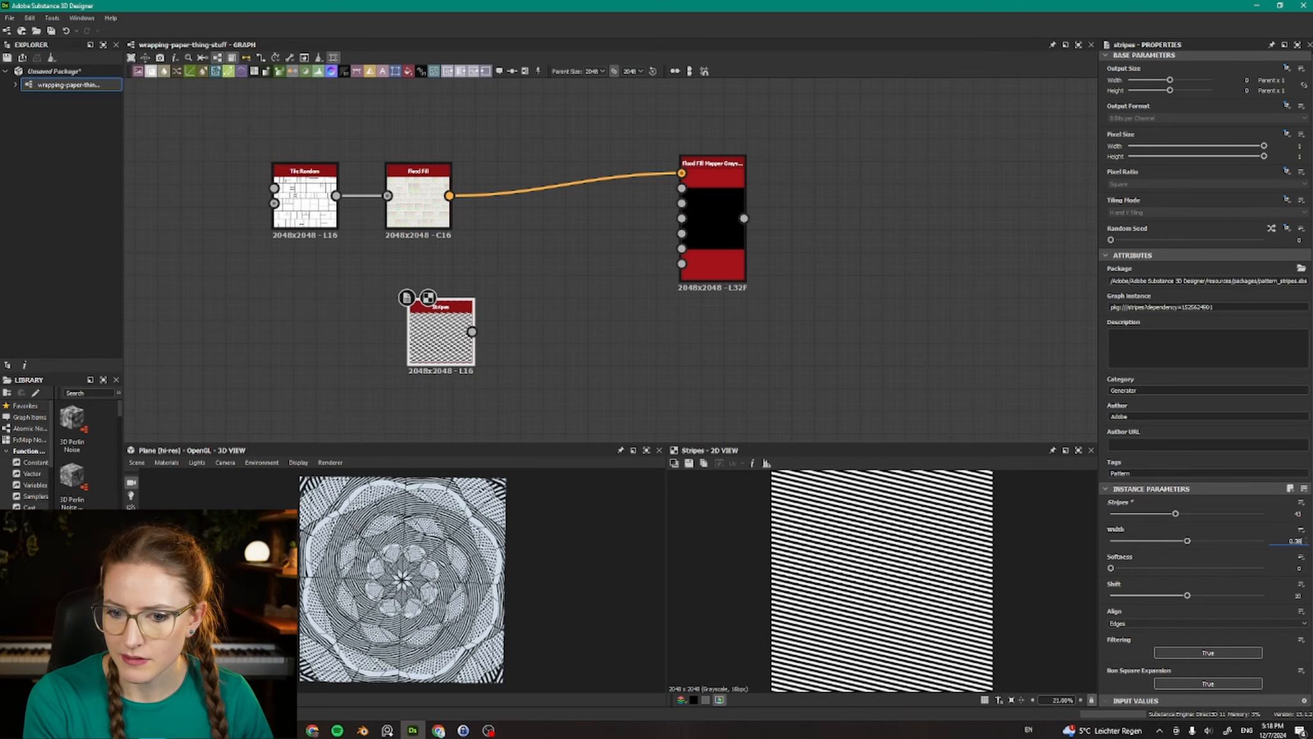
pyautogui.press('Return')
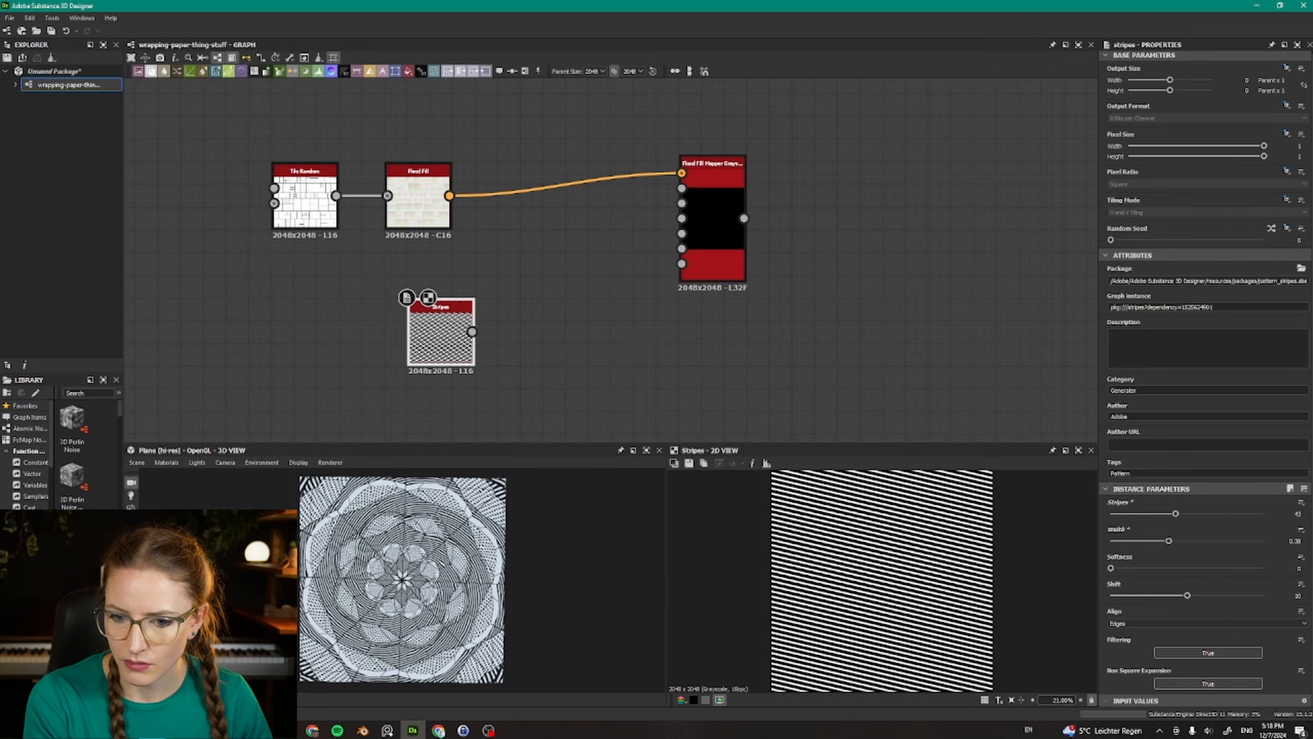
pyautogui.doubleClick(1298, 595)
pyautogui.write('14')
pyautogui.press('Return')
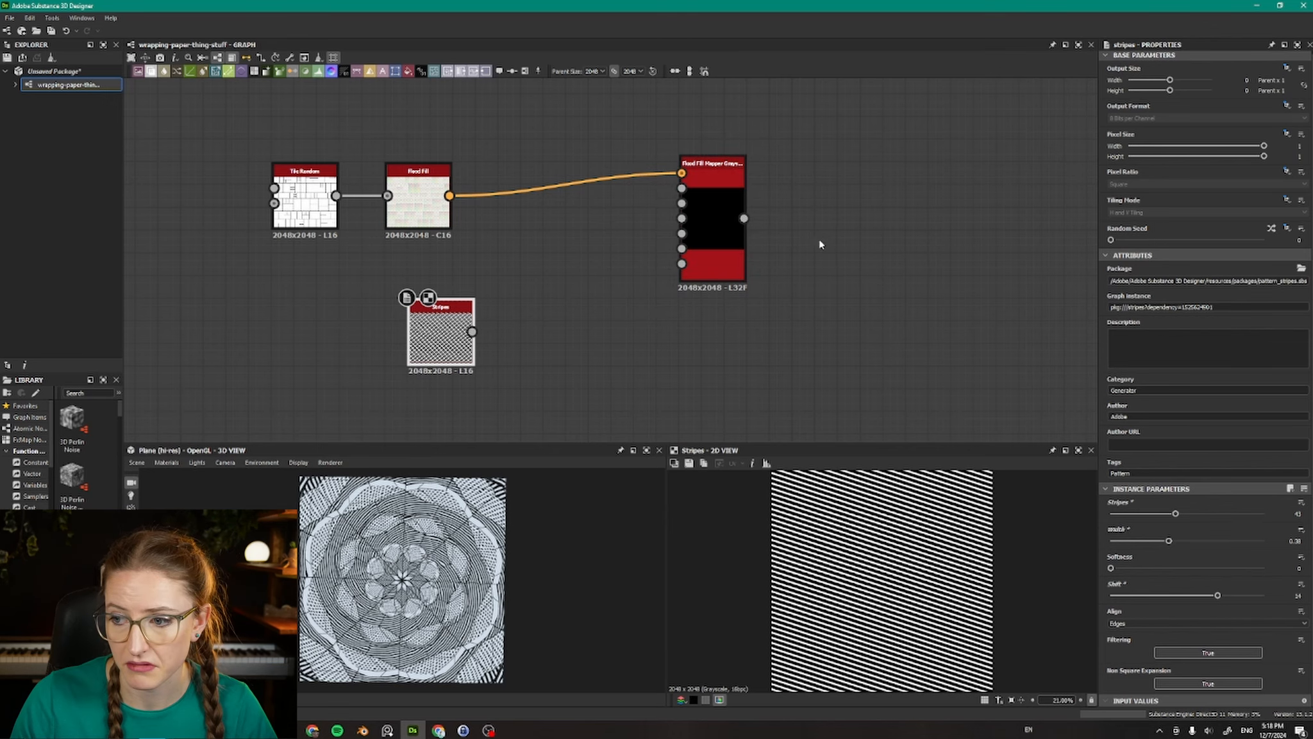
# Step: Set the Stripes node's Filtering to False for hard-edged stripes
pyautogui.scroll(8, 903, 562)
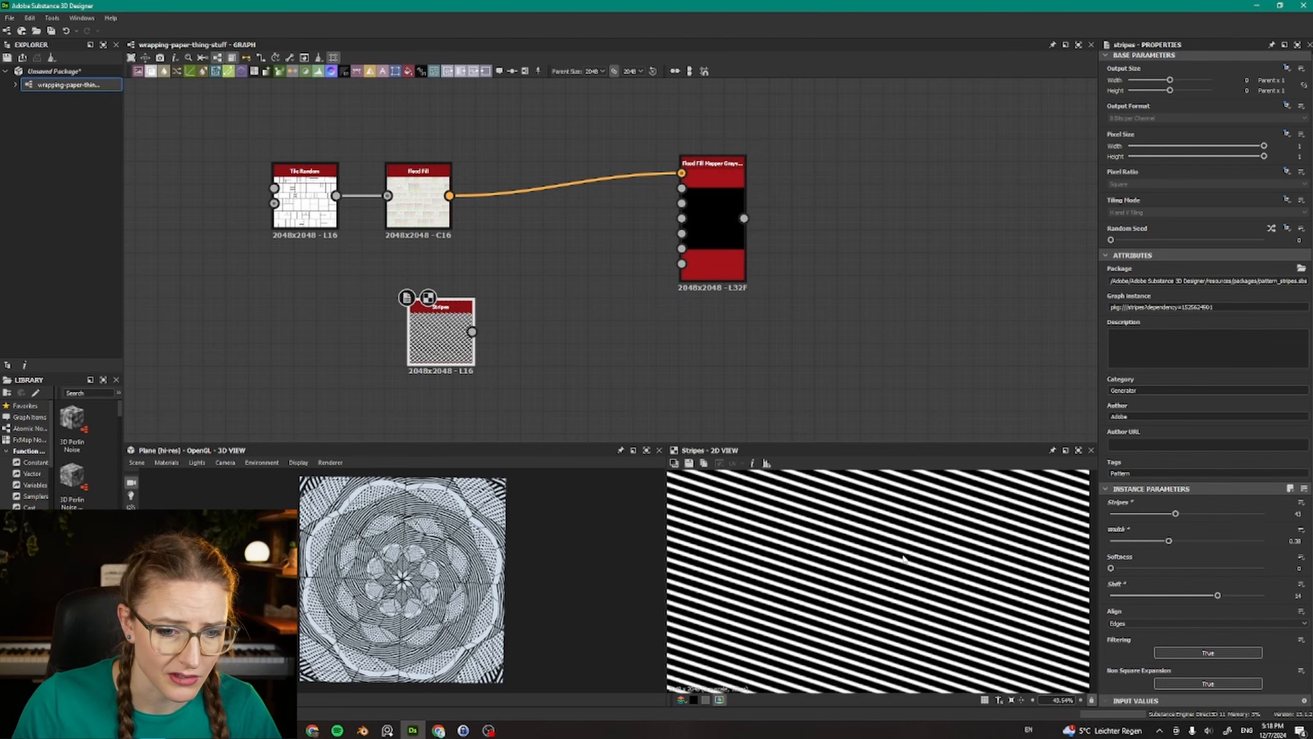
pyautogui.scroll(2, 897, 561)
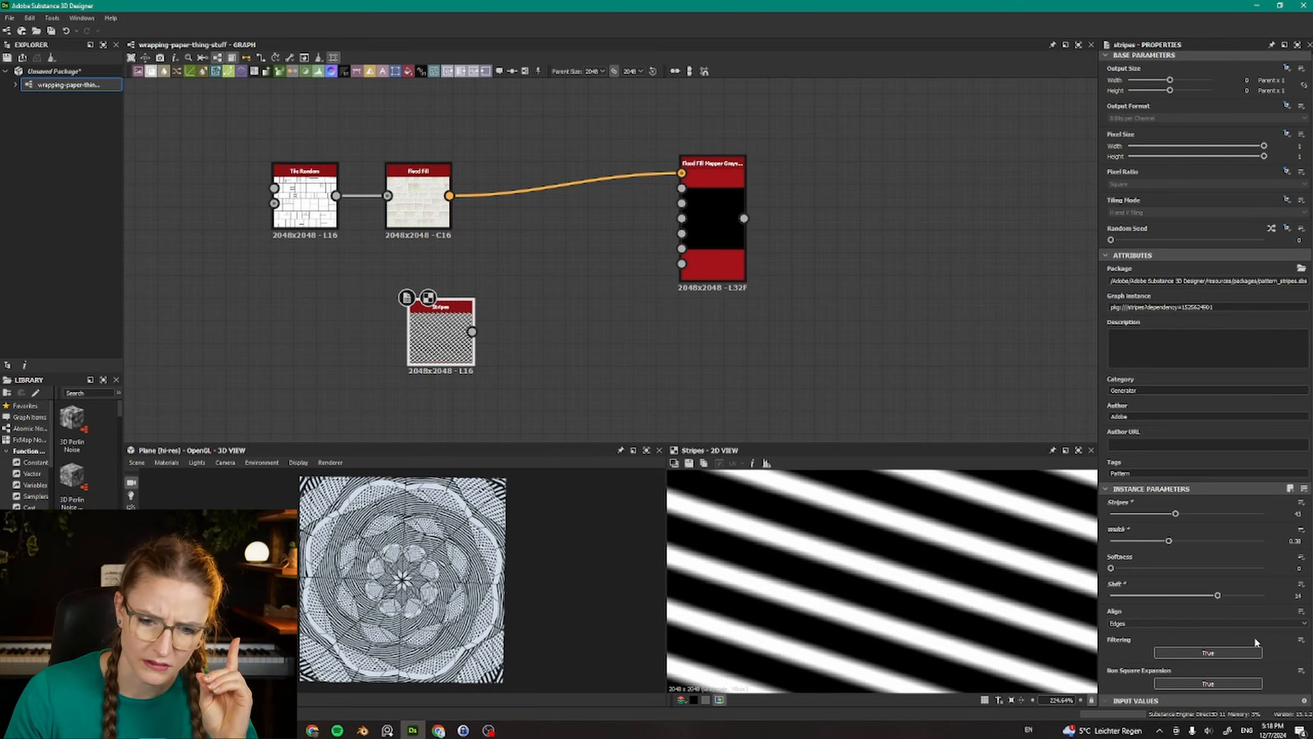
pyautogui.click(1249, 654)
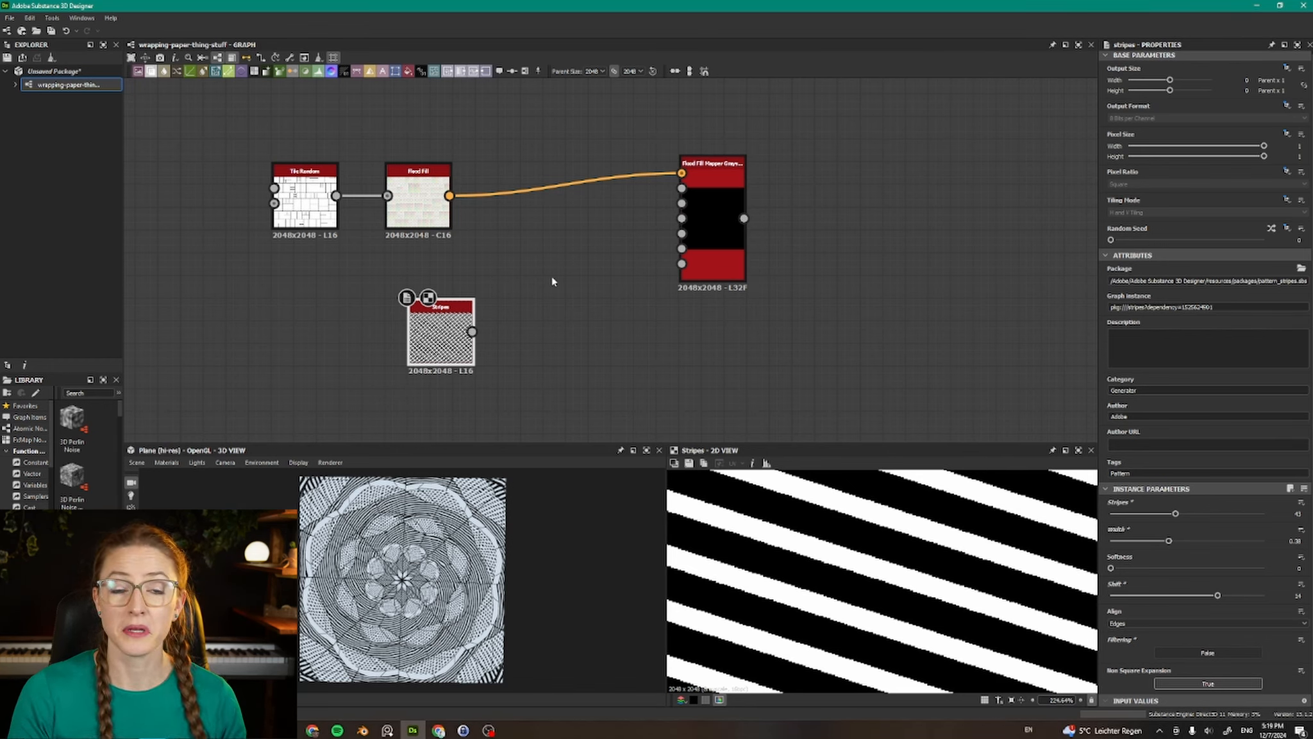
# Step: Save the package as wrapping-paper-thing-stuff.sbs
pyautogui.hotkey('ctrl', 's')
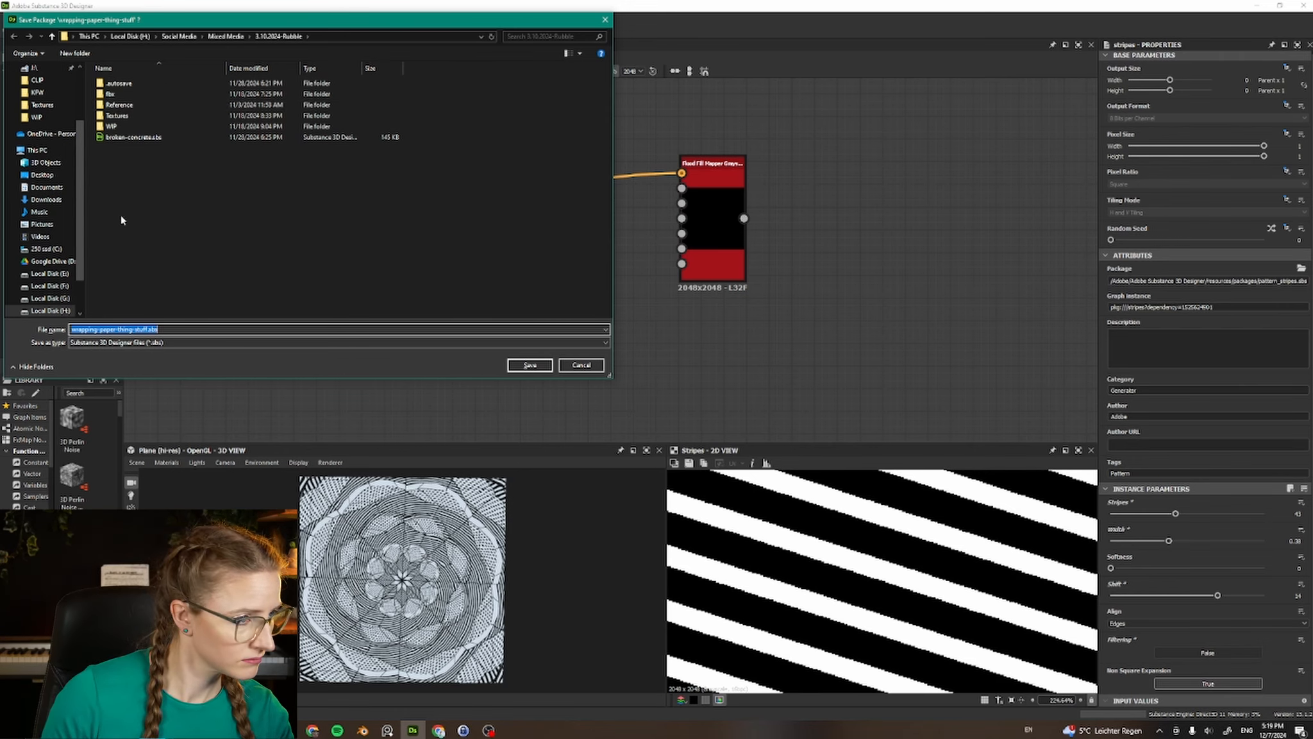
pyautogui.press('Return')
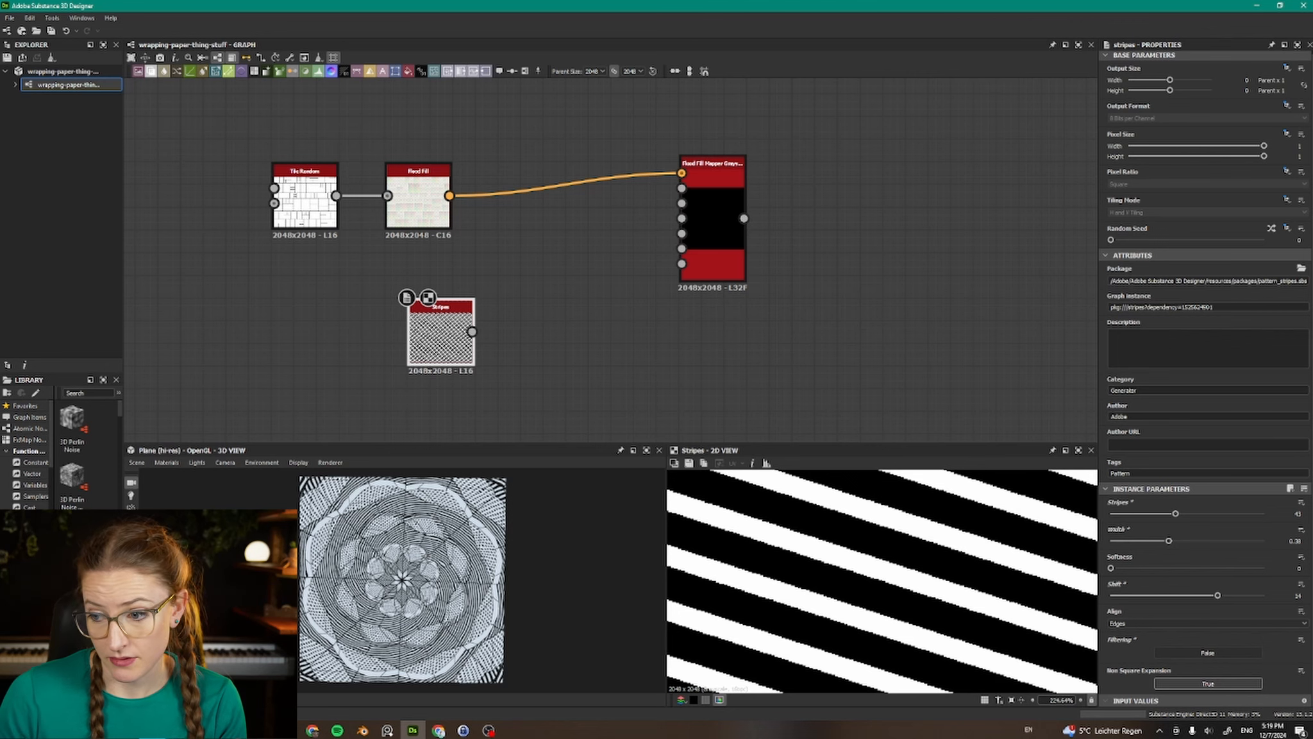
pyautogui.hotkey('alt', 'Tab')
pyautogui.hotkey('alt', 'Tab')
# Step: Duplicate the Stripes node below the original and set the copy's Stripes to 30 and Width to 0.31
pyautogui.hotkey('ctrl', 'd')
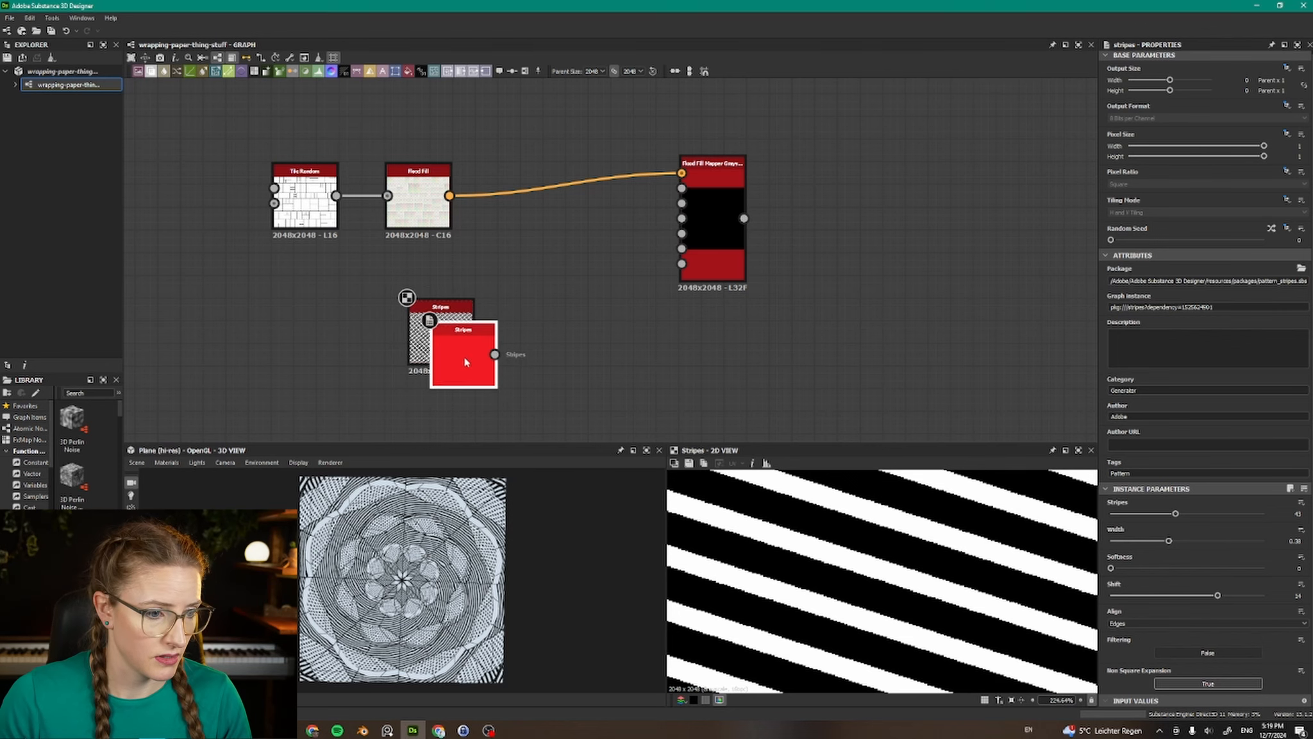
pyautogui.click(445, 420)
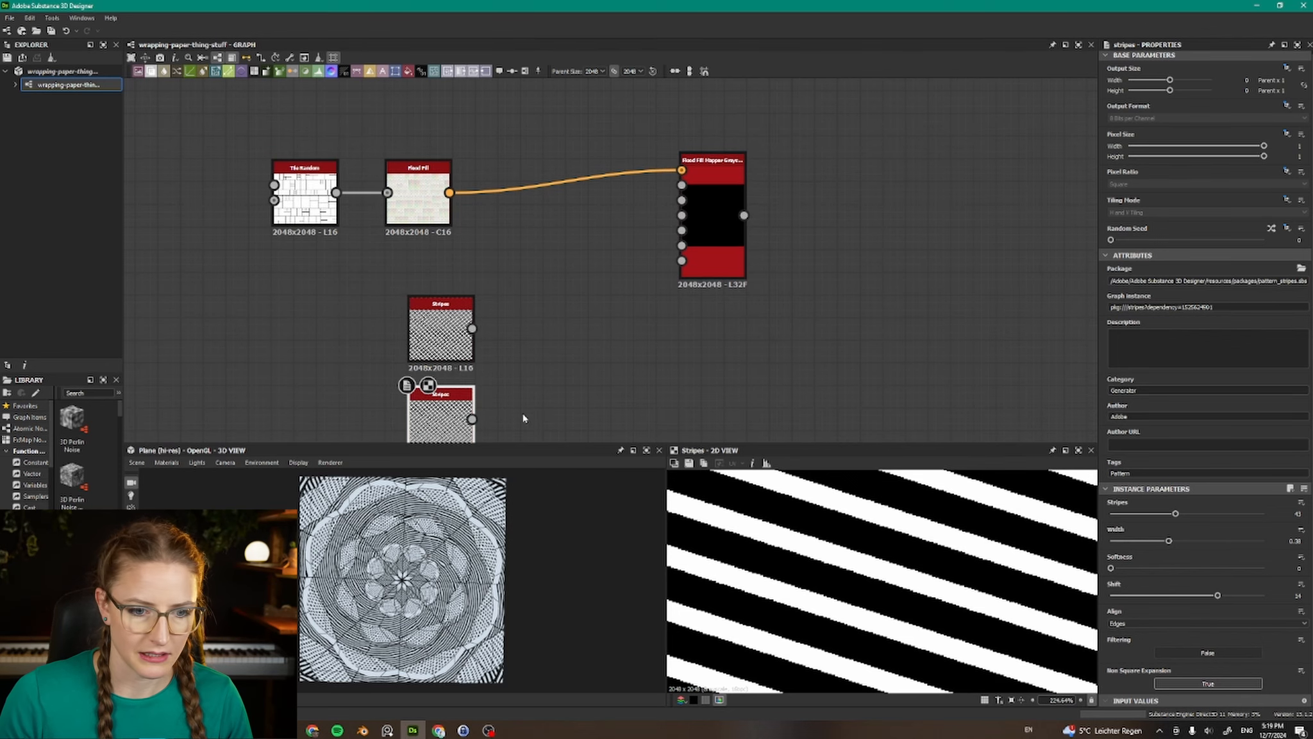
pyautogui.doubleClick(1296, 515)
pyautogui.write('3')
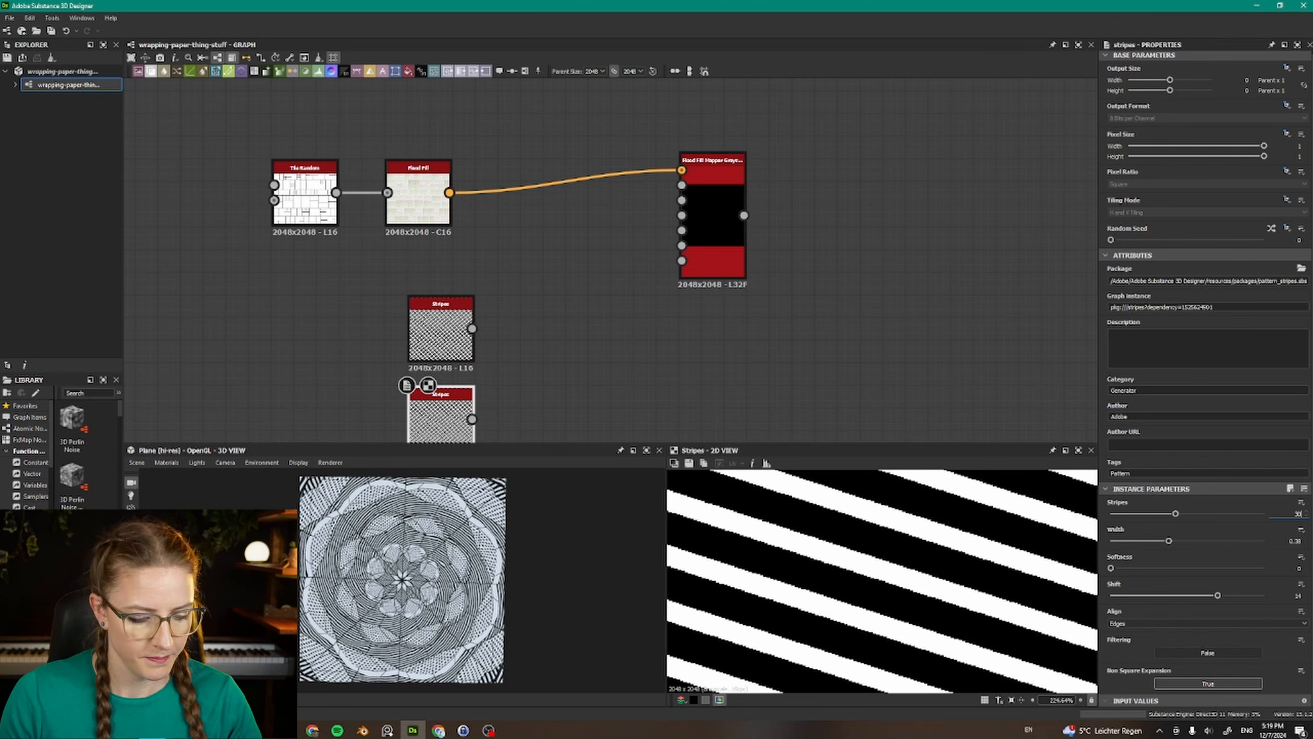
pyautogui.write('0')
pyautogui.press('Return')
pyautogui.doubleClick(1296, 542)
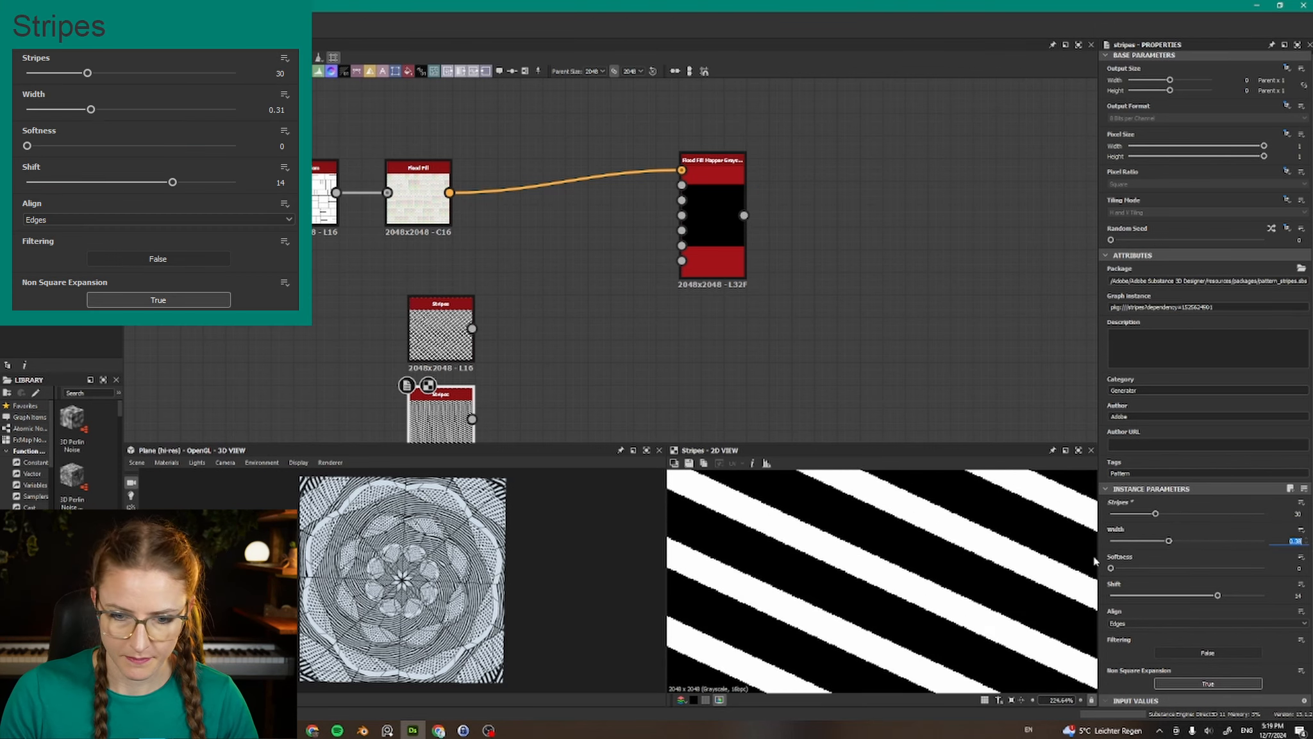
pyautogui.write('.31')
pyautogui.press('Return')
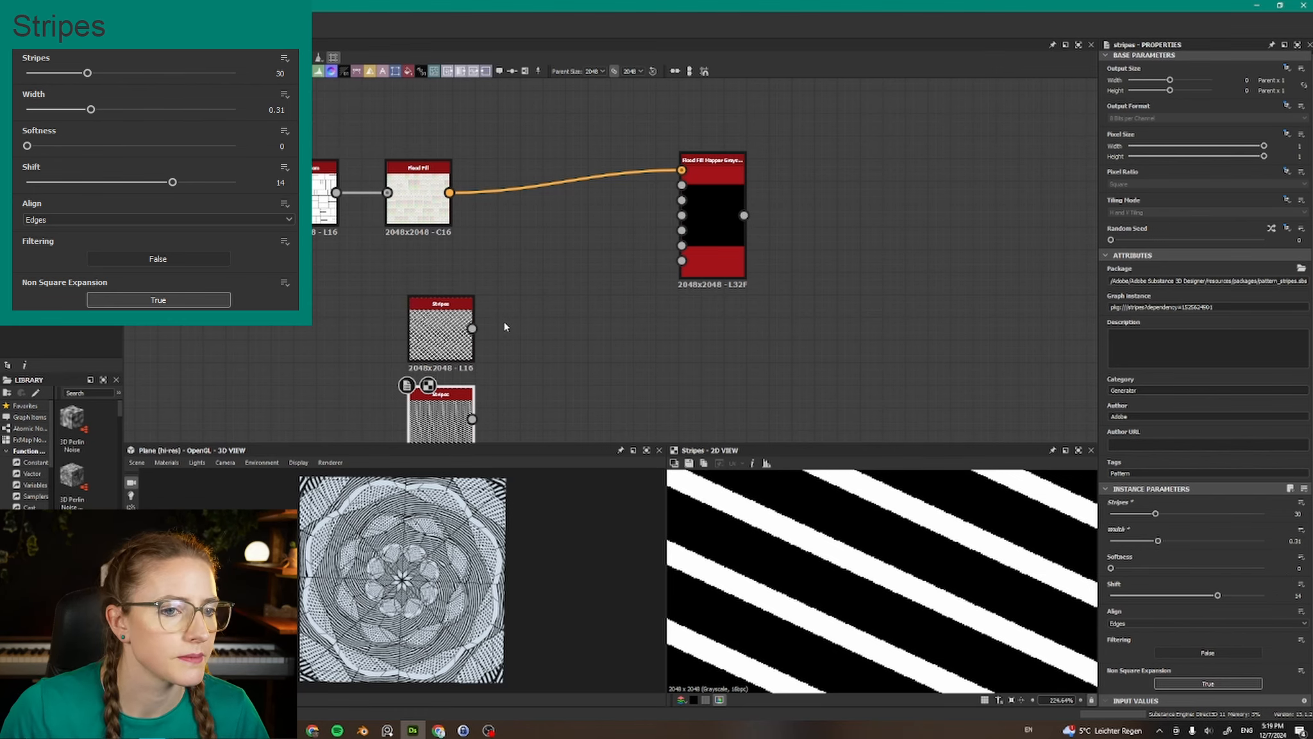
# Step: Connect the upper and lower Stripes nodes to Pattern Input 1 and 2 of the Flood Fill Mapper Grayscale
pyautogui.click(717, 231)
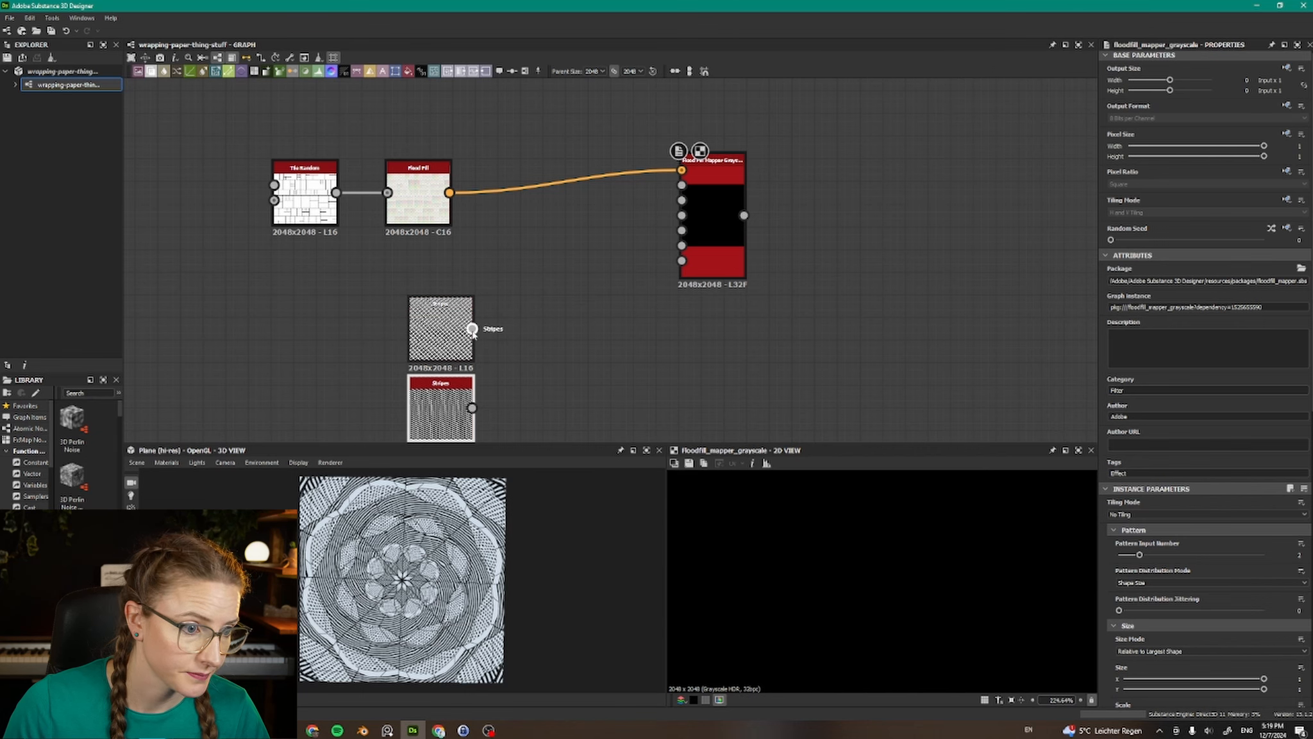
pyautogui.moveTo(472, 328); pyautogui.dragTo(682, 200)
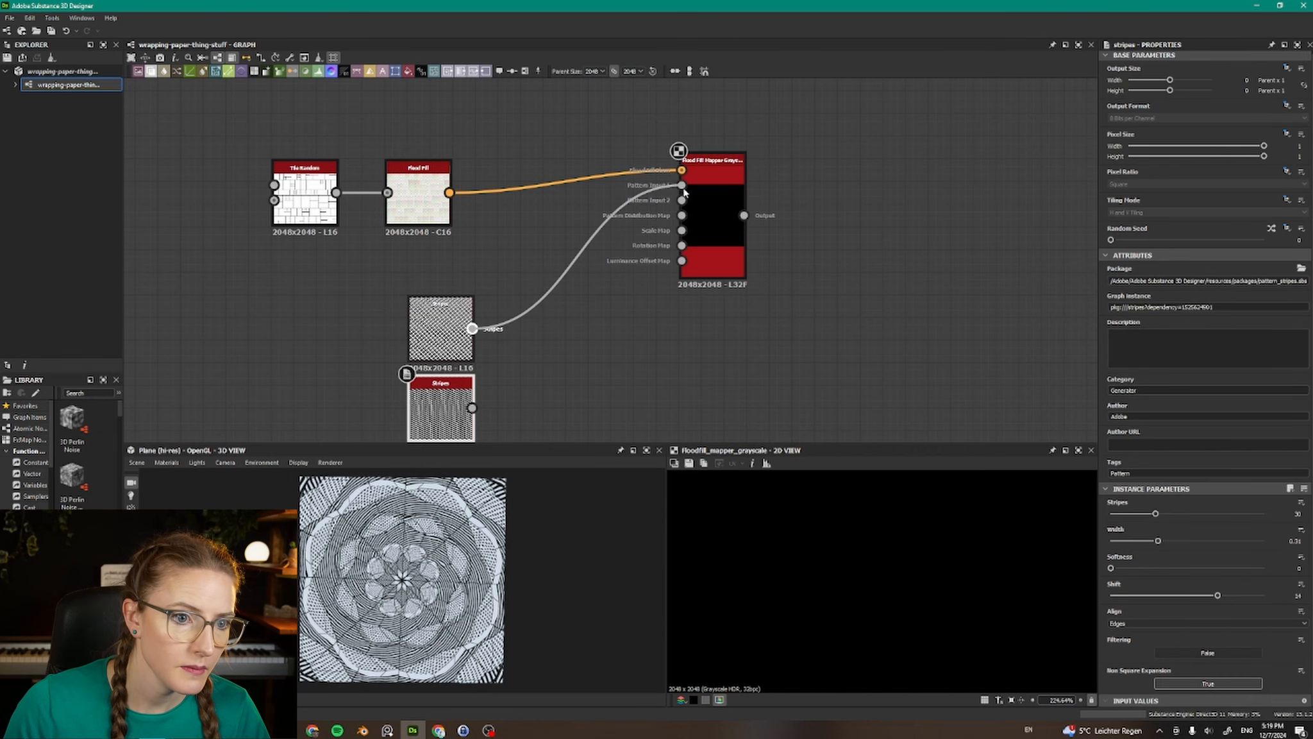
pyautogui.click(724, 240)
pyautogui.scroll(-7, 819, 553)
pyautogui.scroll(-3, 819, 553)
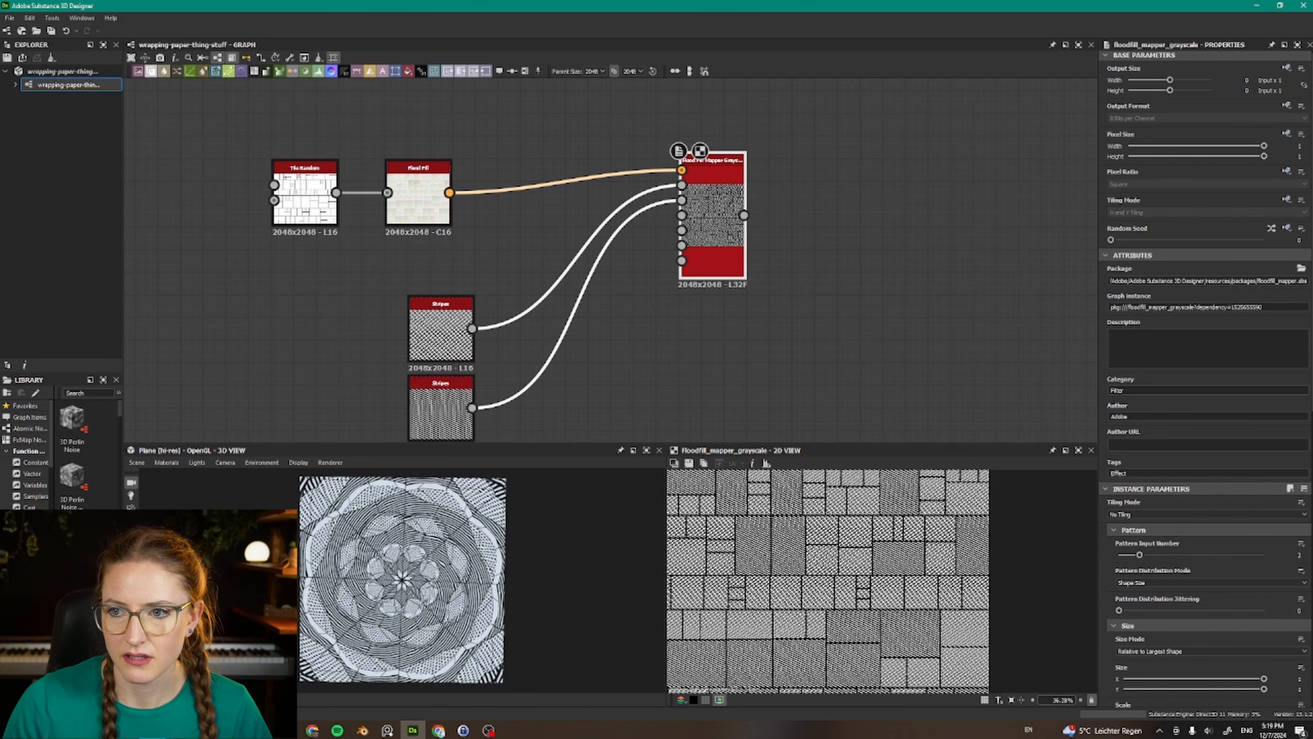
pyautogui.moveTo(729, 219); pyautogui.dragTo(730, 226)
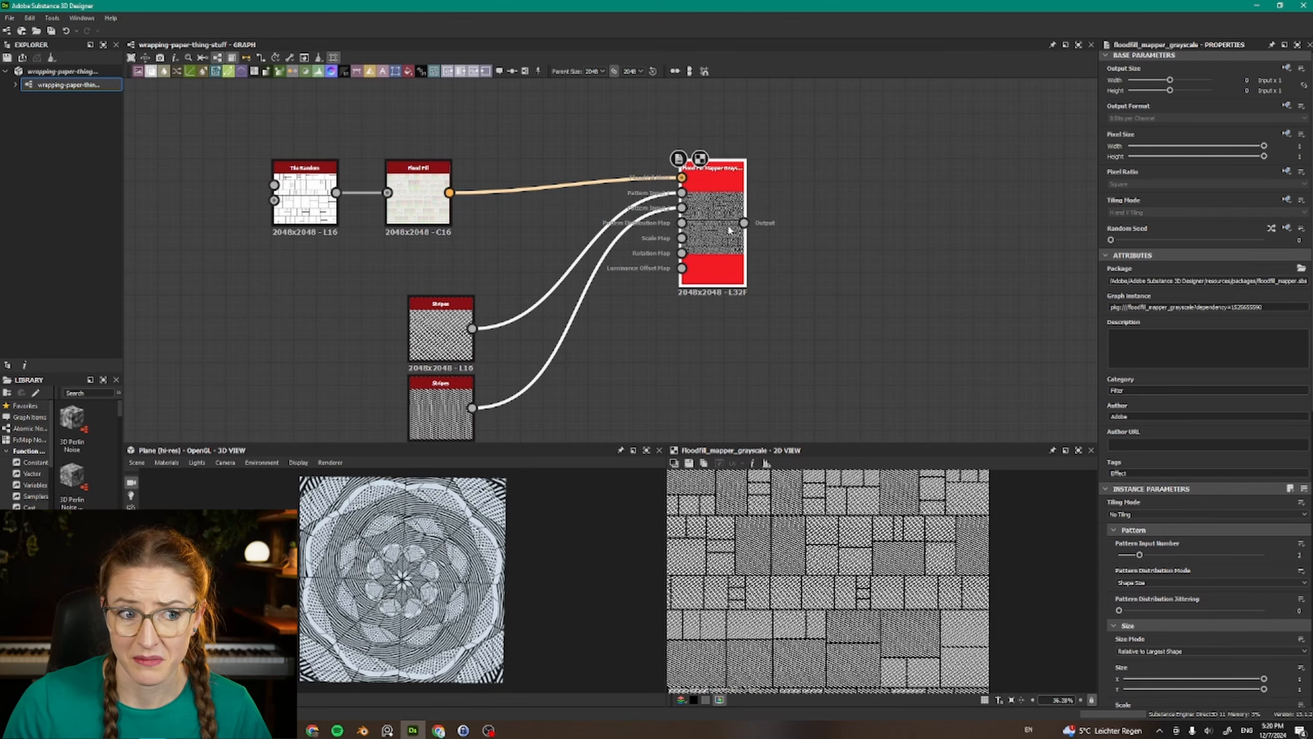
# Step: Set the Flood Fill Mapper Grayscale node's Scale to 1.72
pyautogui.scroll(-3, 1185, 485)
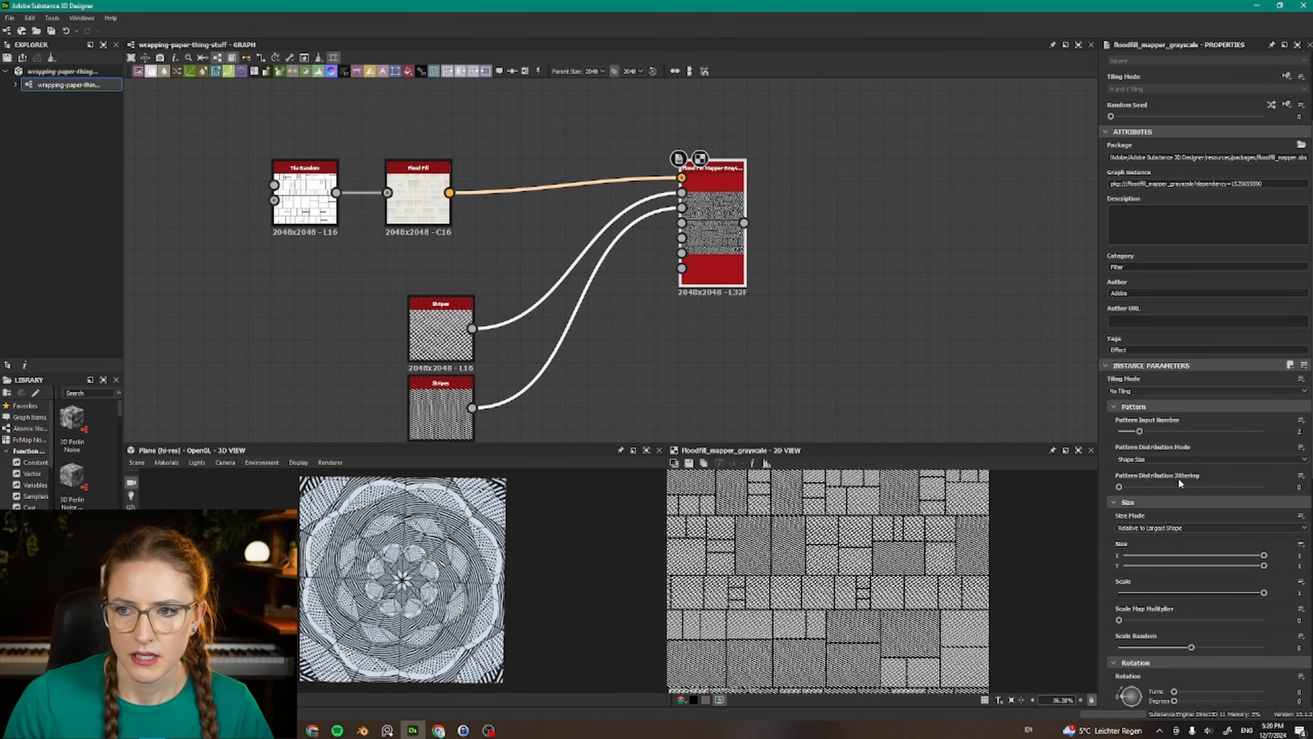
pyautogui.scroll(-2, 1178, 482)
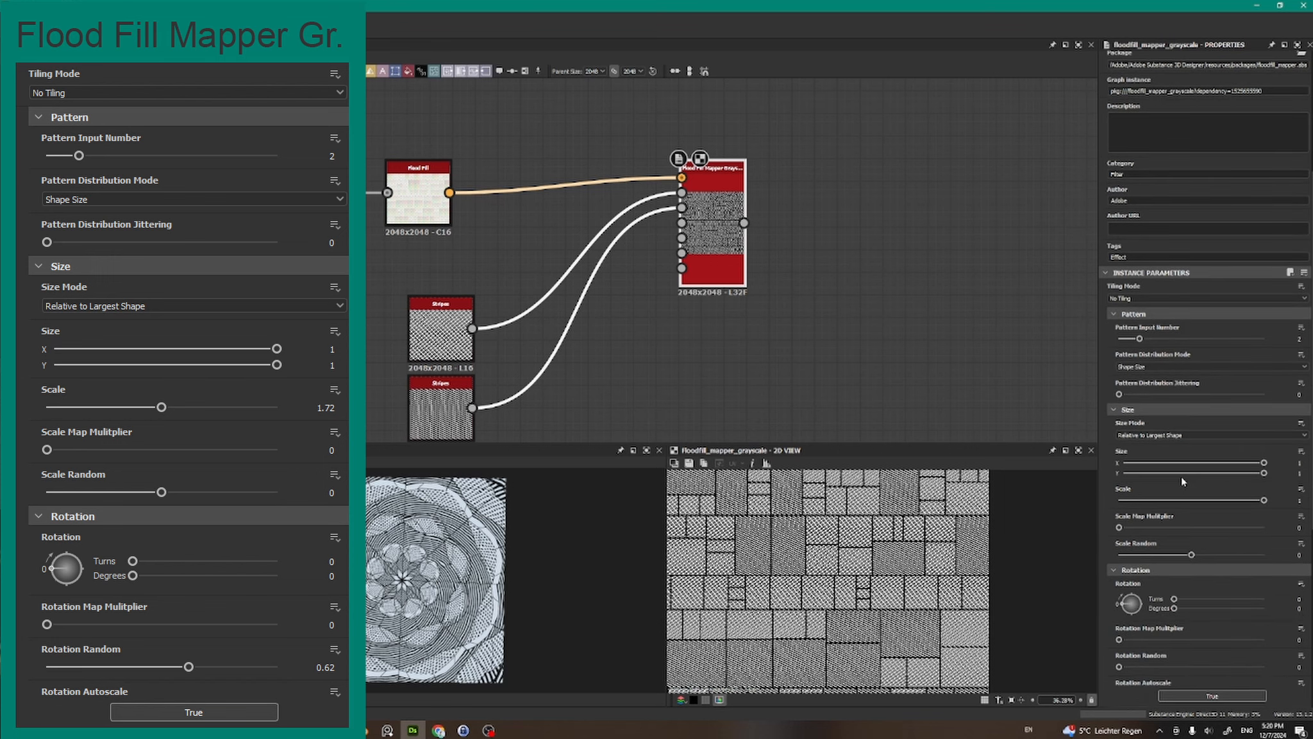
pyautogui.scroll(-2, 1182, 476)
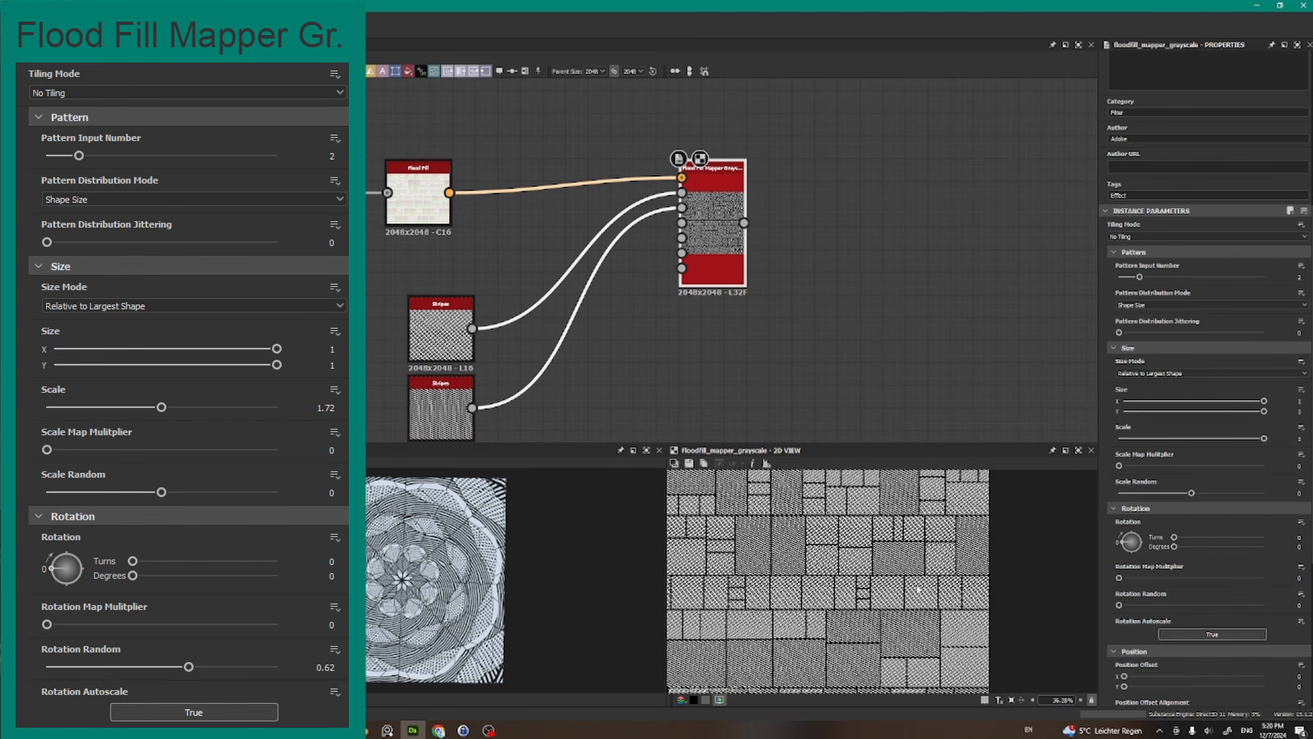
pyautogui.scroll(5, 889, 583)
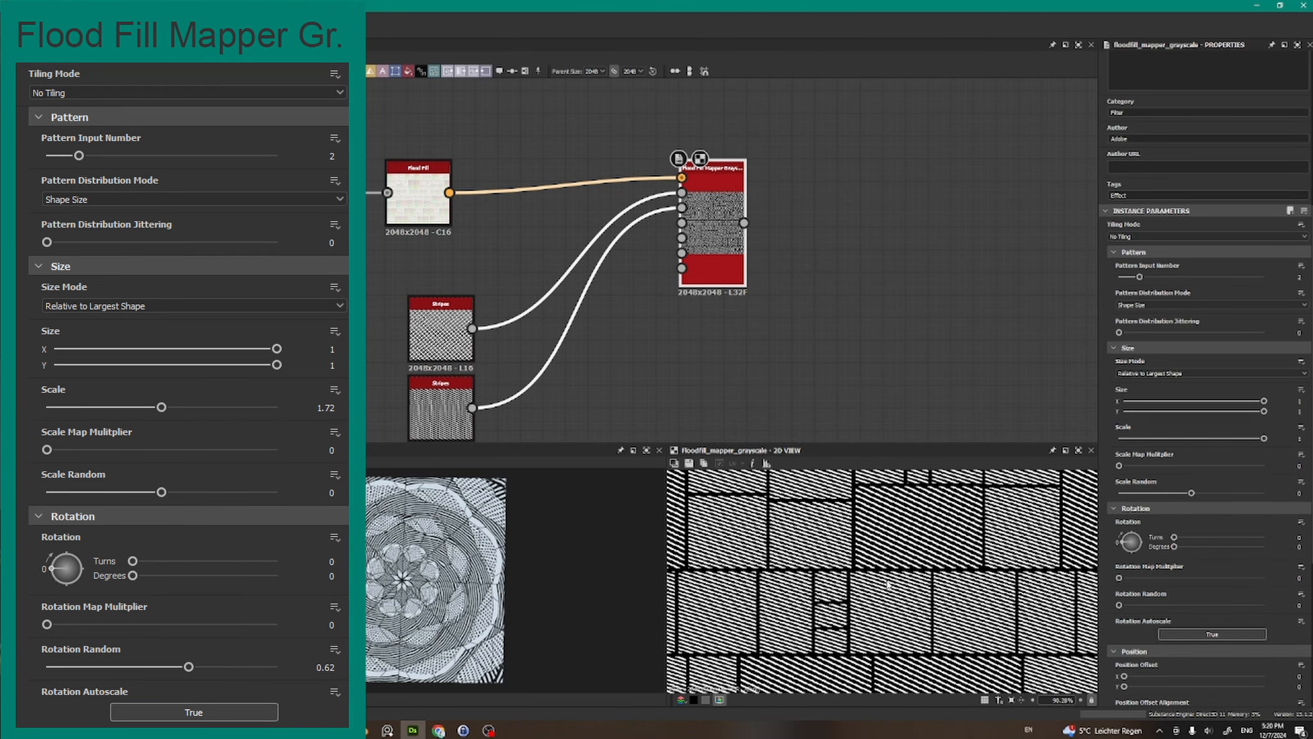
pyautogui.scroll(-1, 889, 584)
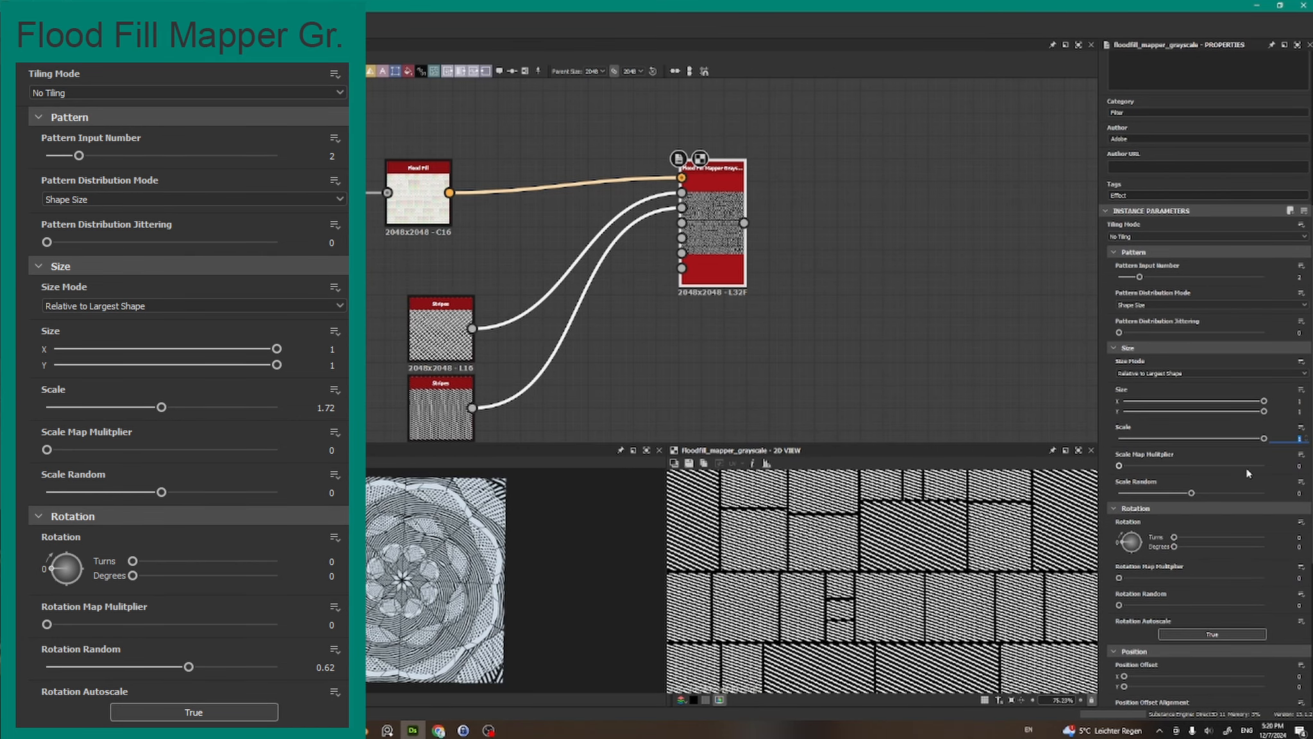
pyautogui.write('1.72')
pyautogui.press('Return')
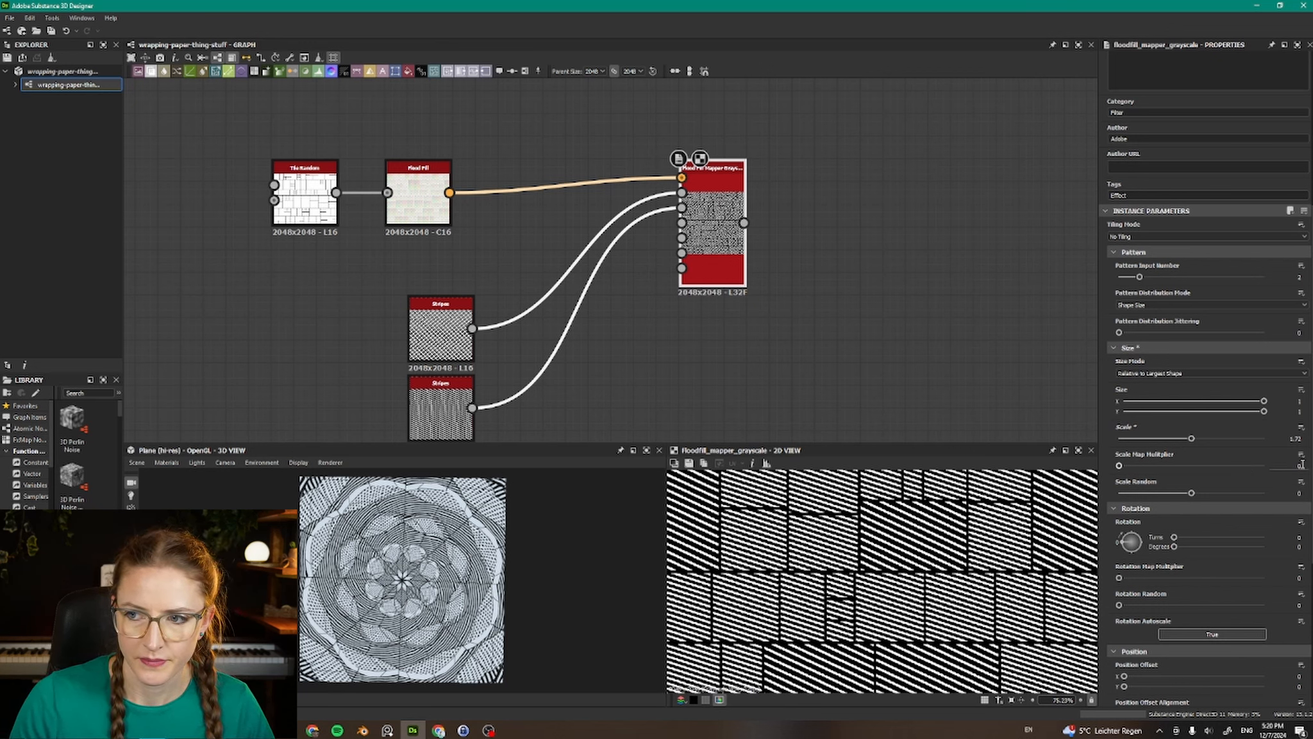
# Step: Set the Flood Fill Mapper Grayscale node's Rotation Random to 0.61
pyautogui.scroll(-2, 1289, 485)
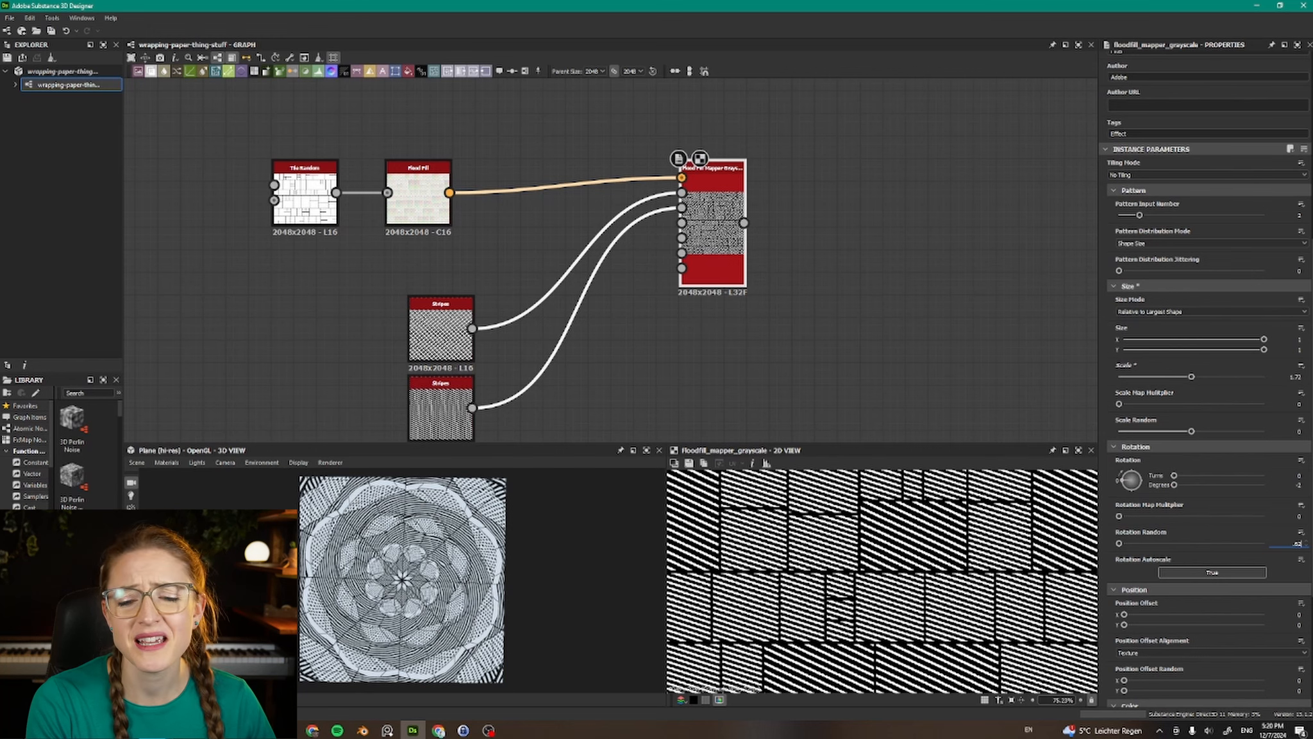
pyautogui.press('Return')
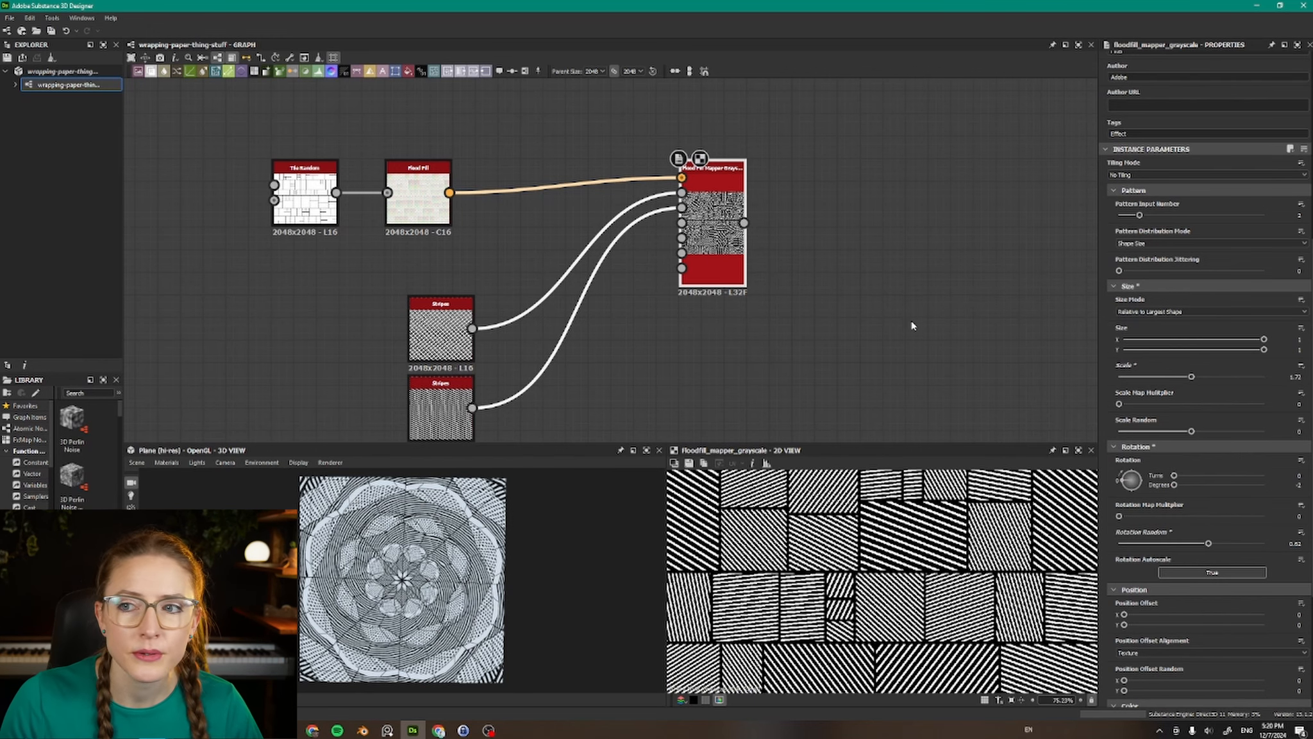
# Step: Move the Flood Fill Mapper Grayscale node lower and align the Tile Random and Flood Fill nodes above the Stripes nodes
pyautogui.moveTo(727, 265); pyautogui.dragTo(726, 310)
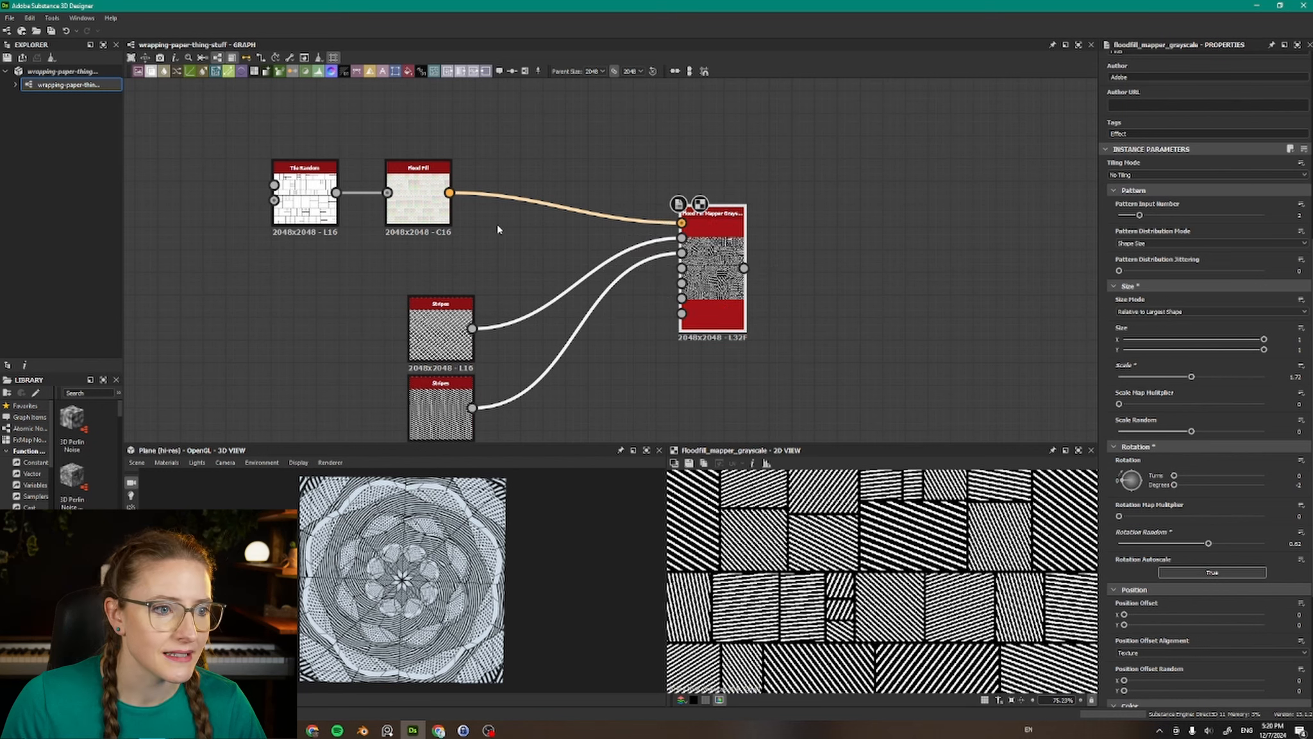
pyautogui.moveTo(271, 130); pyautogui.dragTo(467, 247)
pyautogui.moveTo(433, 205); pyautogui.dragTo(456, 205)
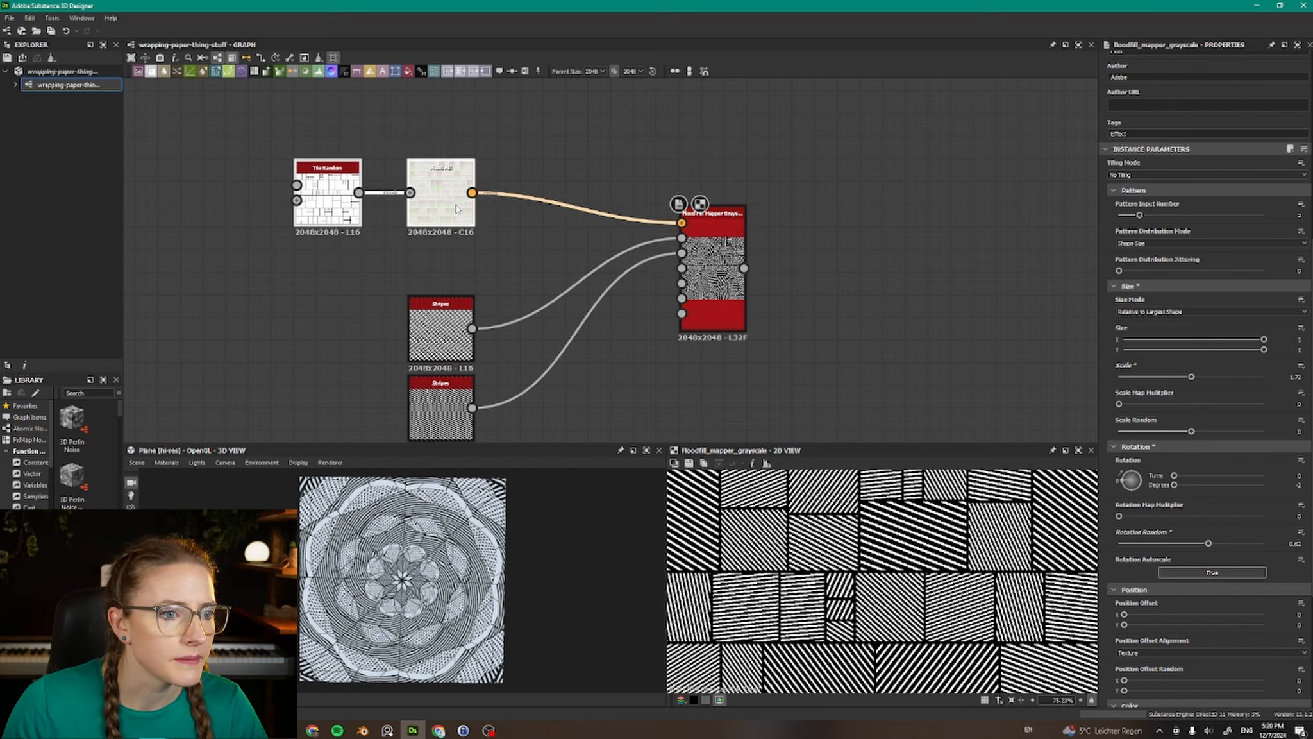
pyautogui.click(586, 296)
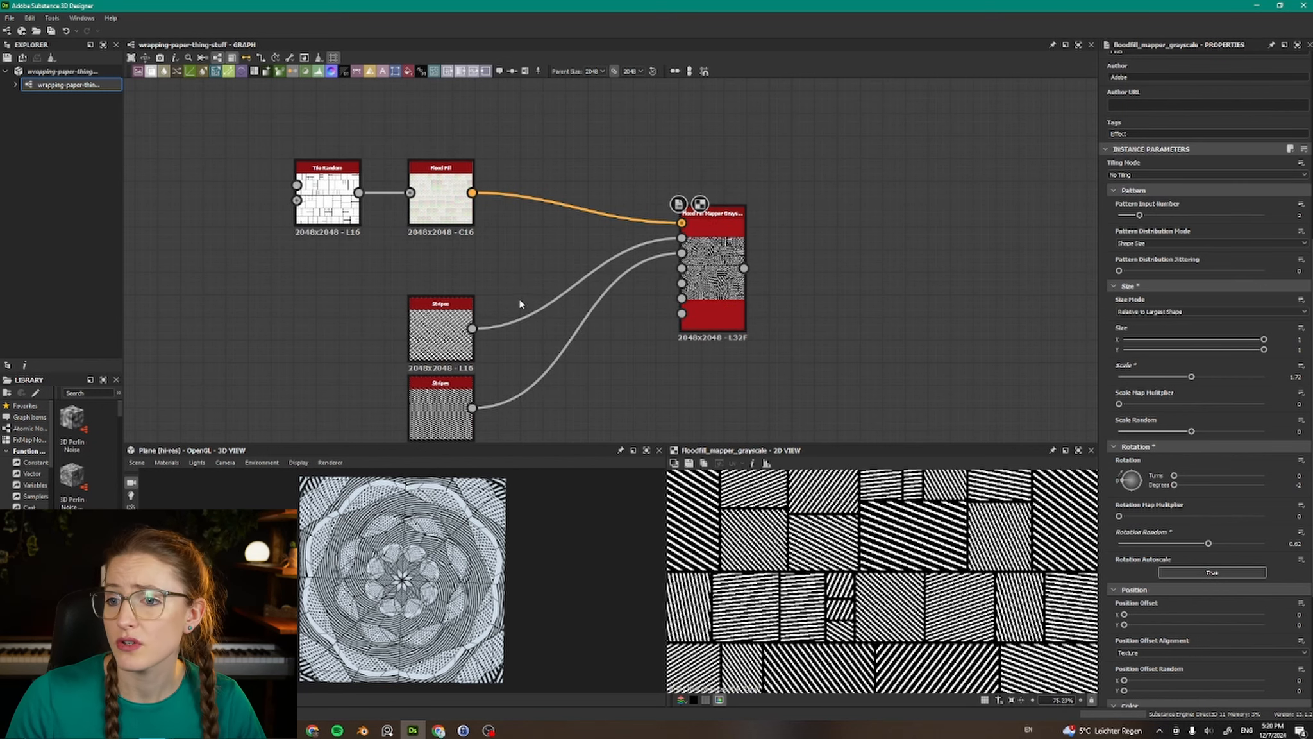
# Step: Preview the full upper Stripes and mapper patterns in the 2D view, and route the Flood Fill Mapper Grayscale to the output
pyautogui.doubleClick(442, 328)
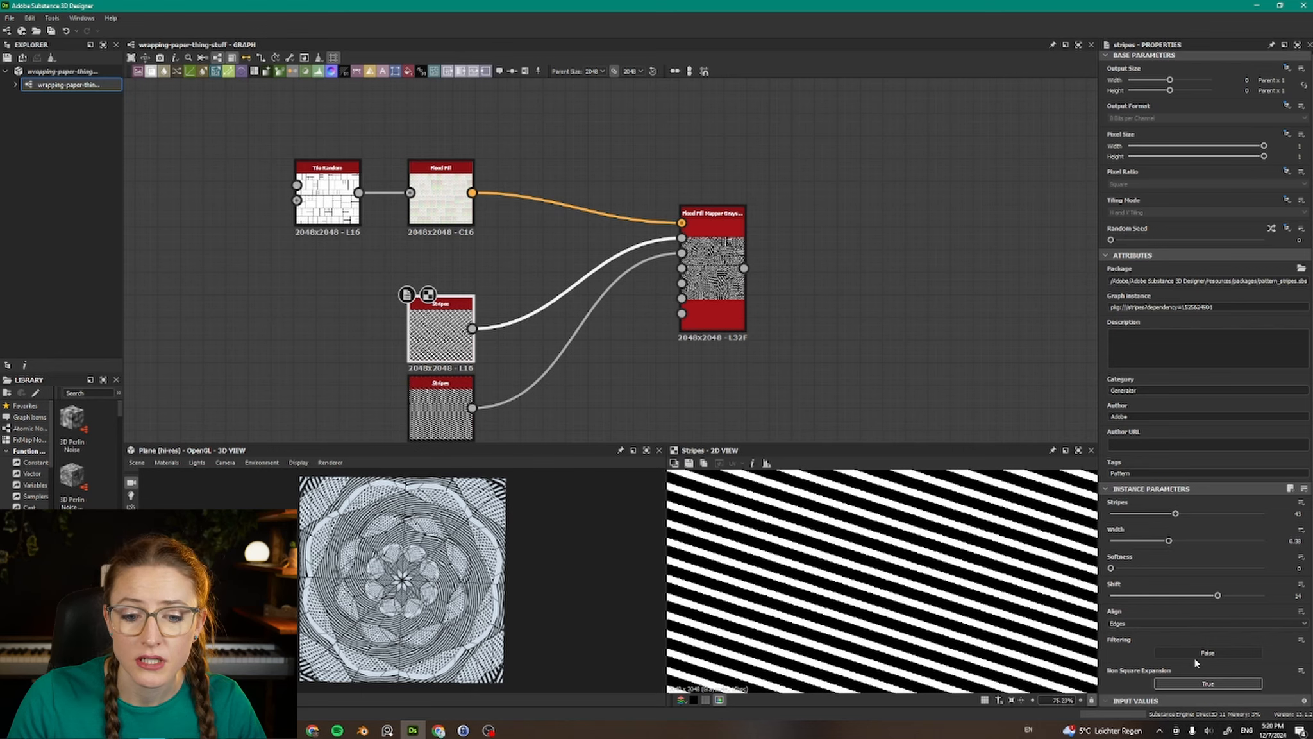
pyautogui.scroll(-5, 976, 602)
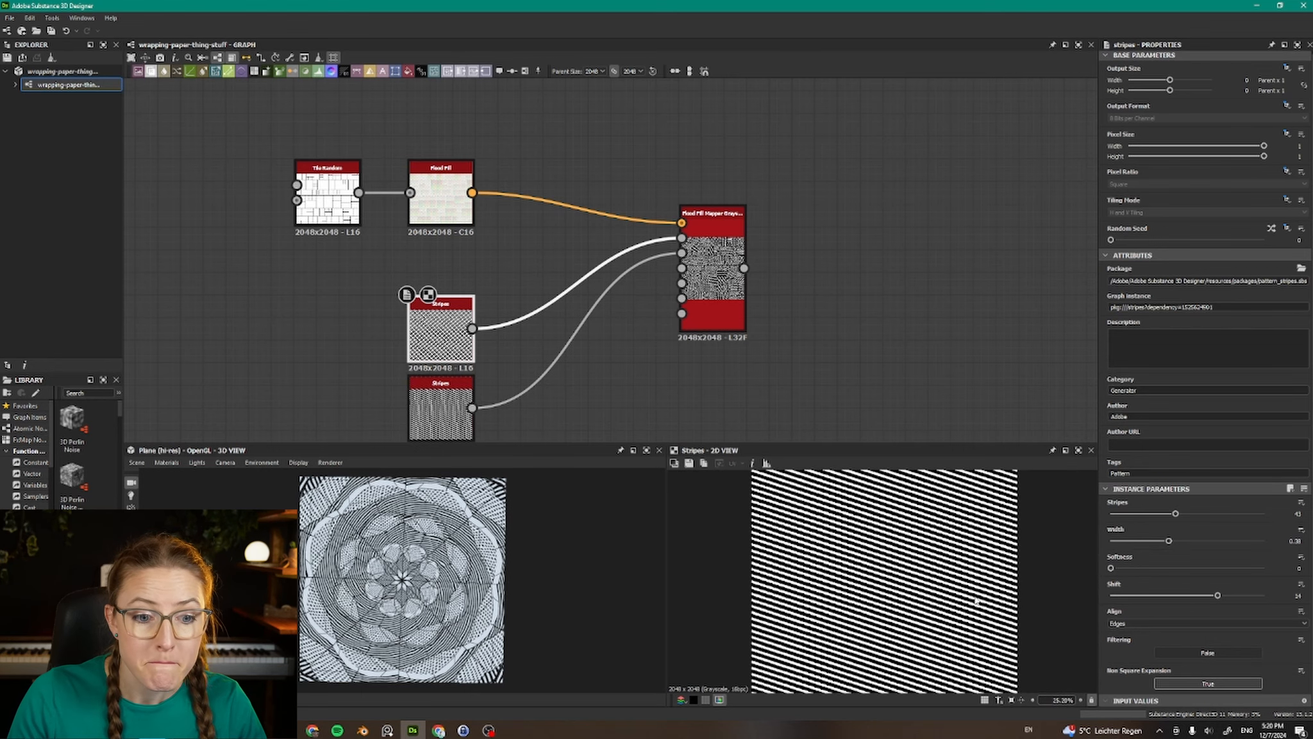
pyautogui.scroll(-1, 976, 601)
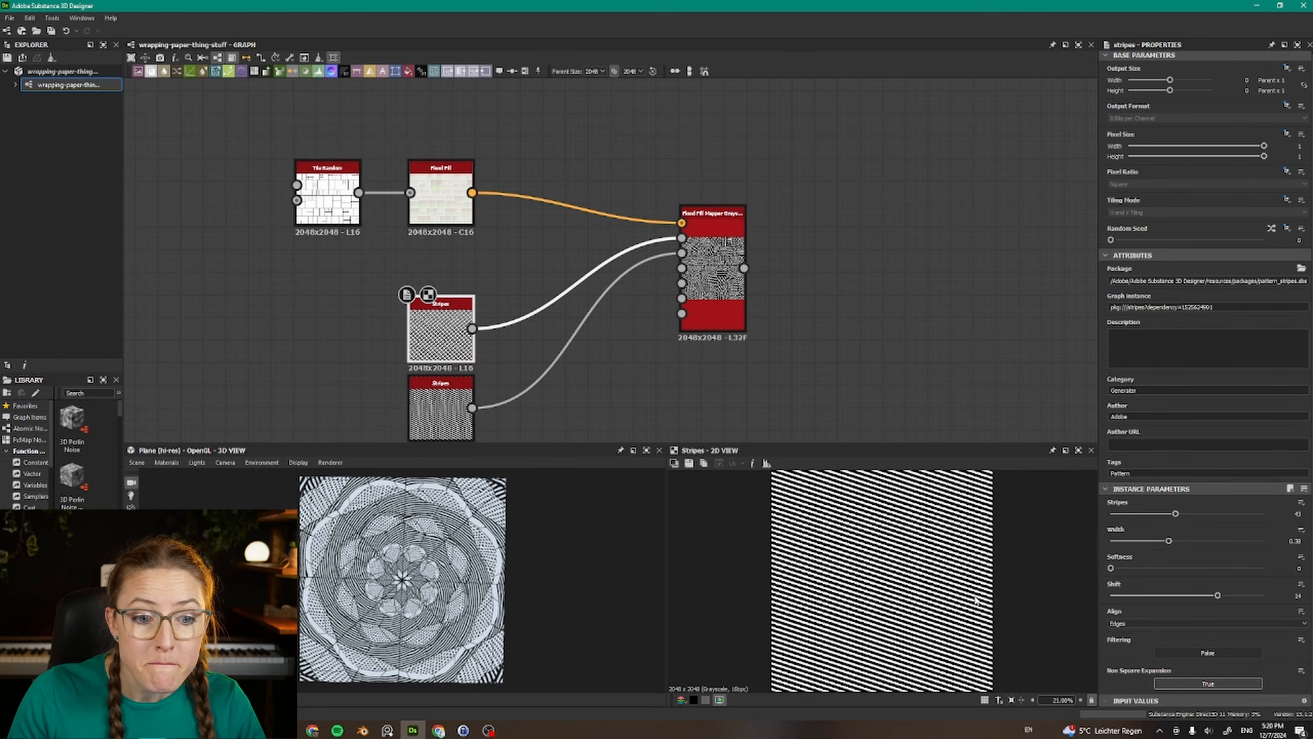
pyautogui.doubleClick(712, 285)
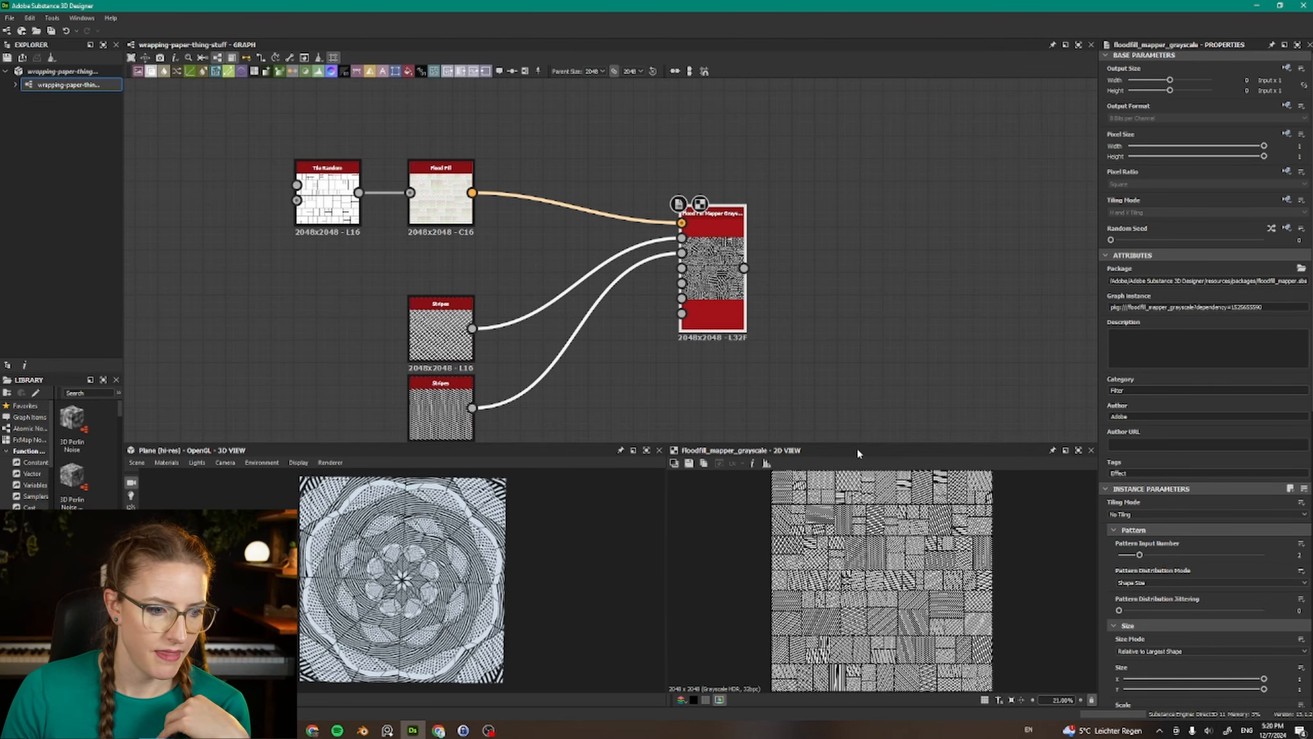
pyautogui.scroll(-2, 872, 294)
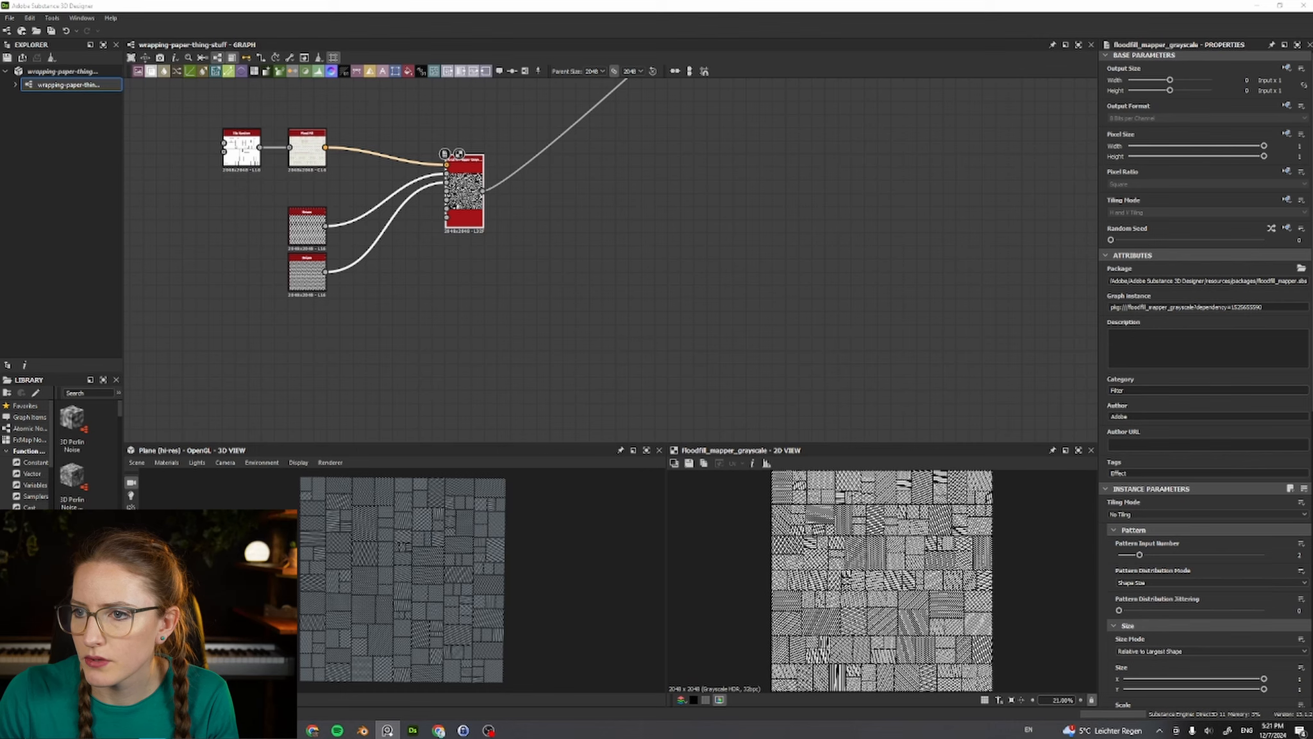
# Step: Insert a Warp node after the Flood Fill Mapper Grayscale node
pyautogui.click(474, 205)
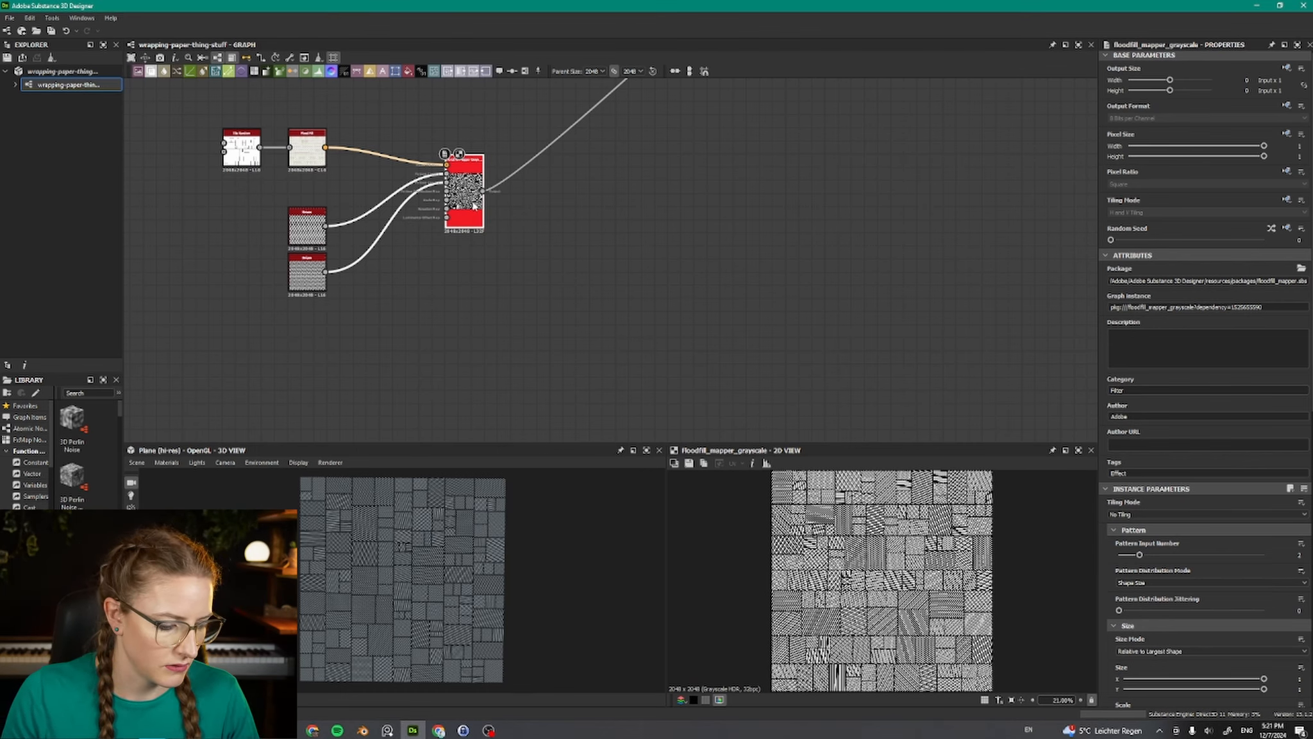
pyautogui.press('space')
pyautogui.write('warp')
pyautogui.press('Return')
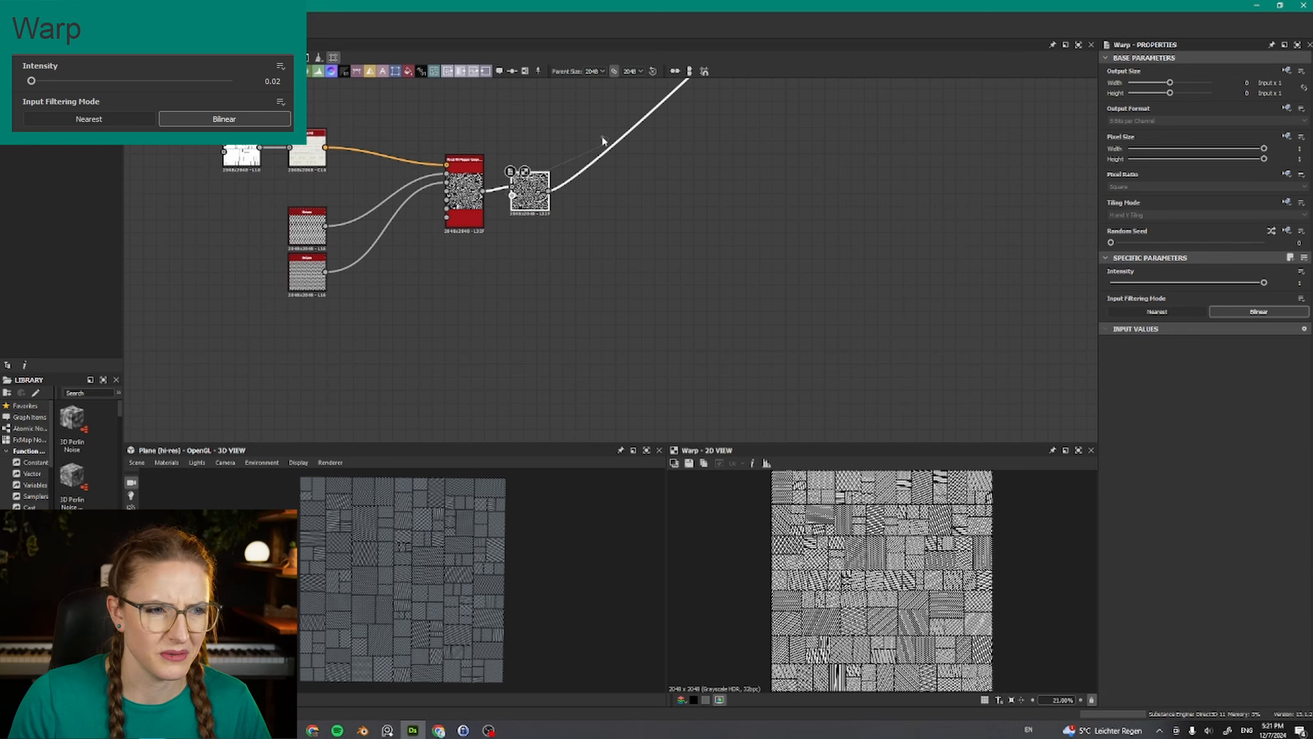
# Step: Connect the Gaussian Noise node in the pattern-03 frame to the new Warp node's gradient input
pyautogui.moveTo(512, 195); pyautogui.dragTo(449, 395)
pyautogui.moveTo(563, 182); pyautogui.dragTo(569, 381, button='middle')
pyautogui.moveTo(568, 140); pyautogui.dragTo(509, 422, button='middle')
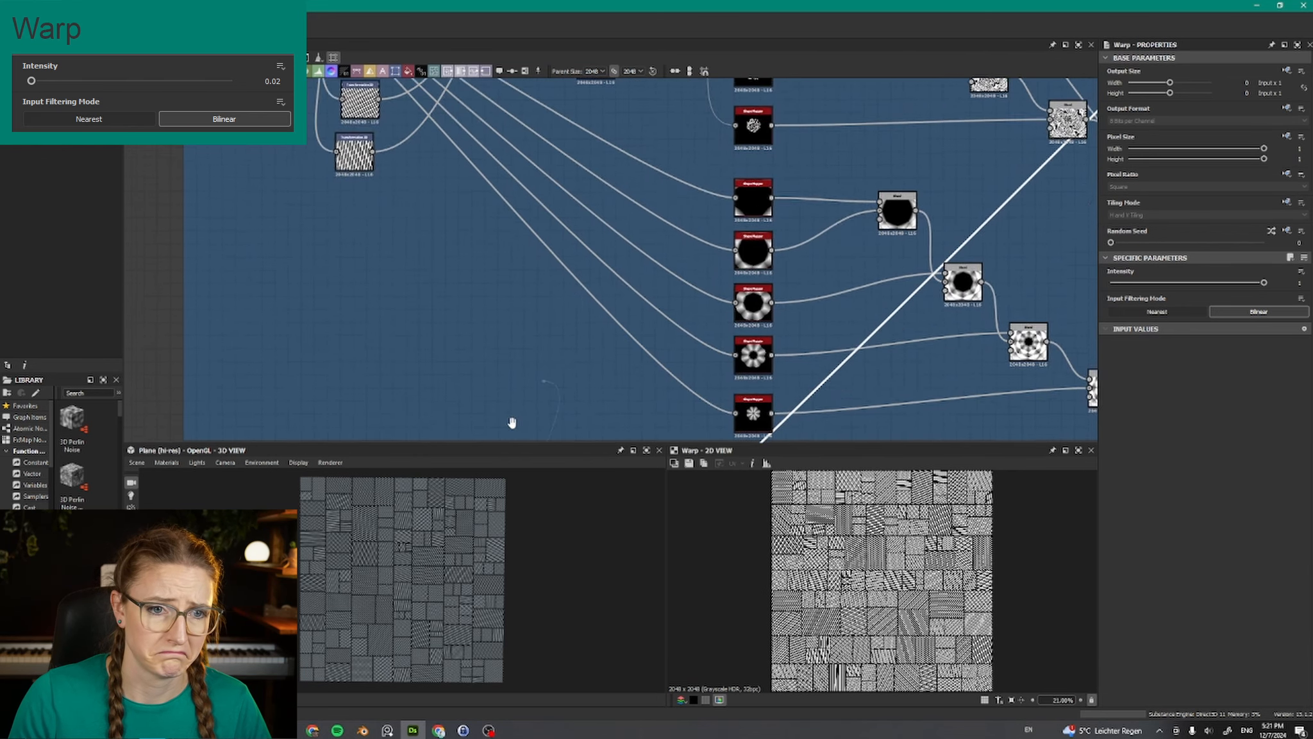
pyautogui.scroll(-4, 504, 391)
pyautogui.moveTo(568, 268); pyautogui.dragTo(619, 411, button='middle')
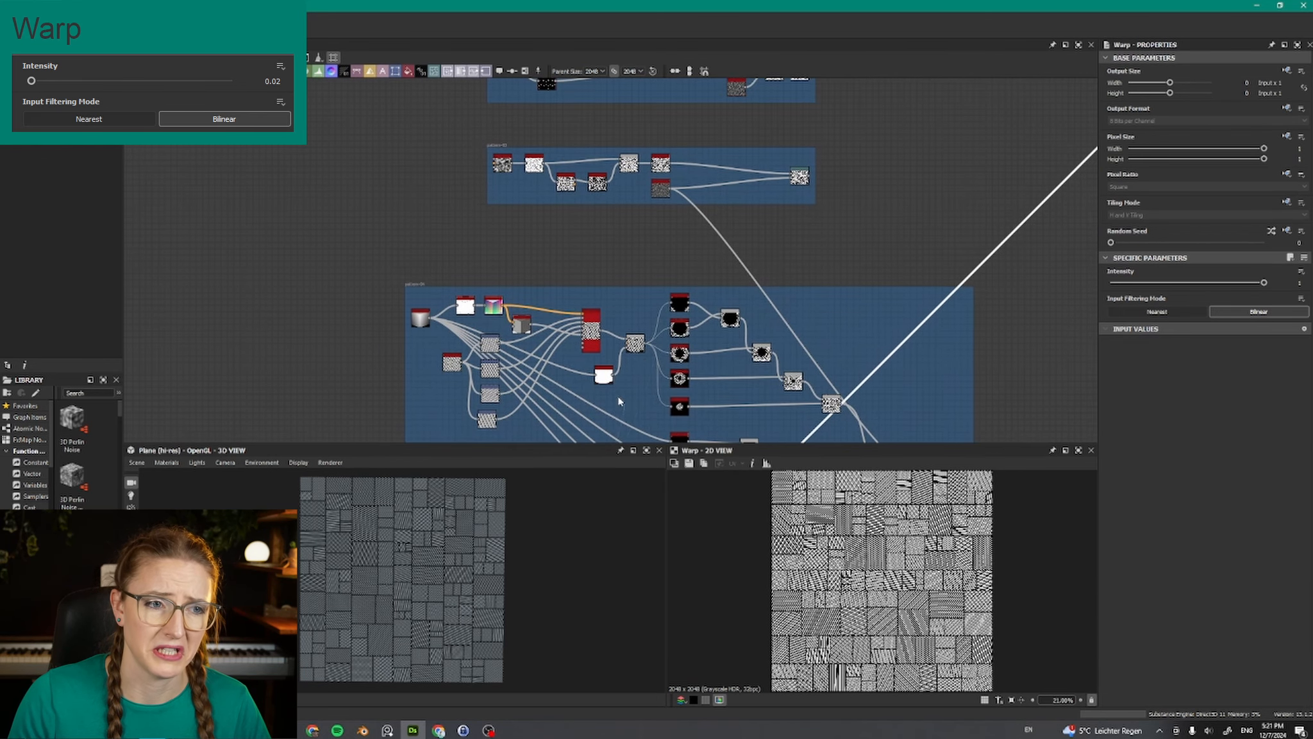
pyautogui.click(670, 190)
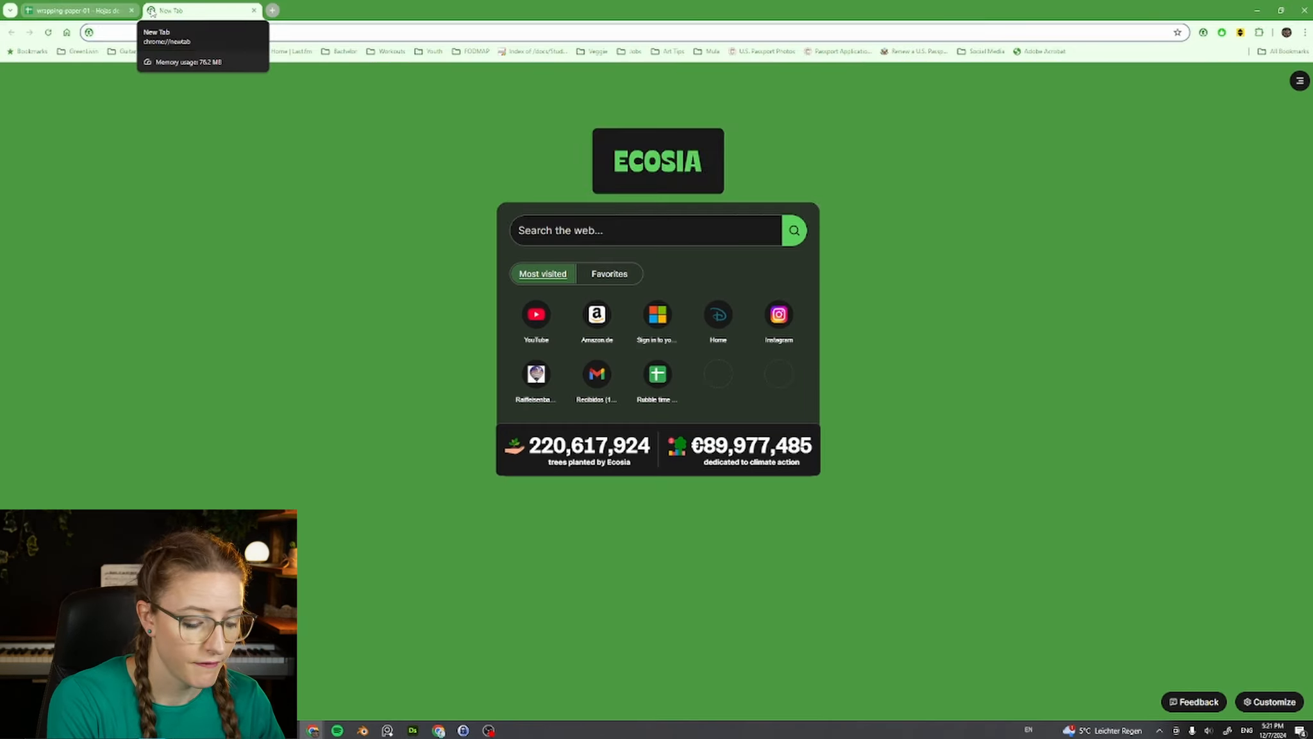
# Step: Look up the English translation of "vorbildlich" in the web browser, including the Cambridge Dictionary entry
pyautogui.write('vorbildlich englisch')
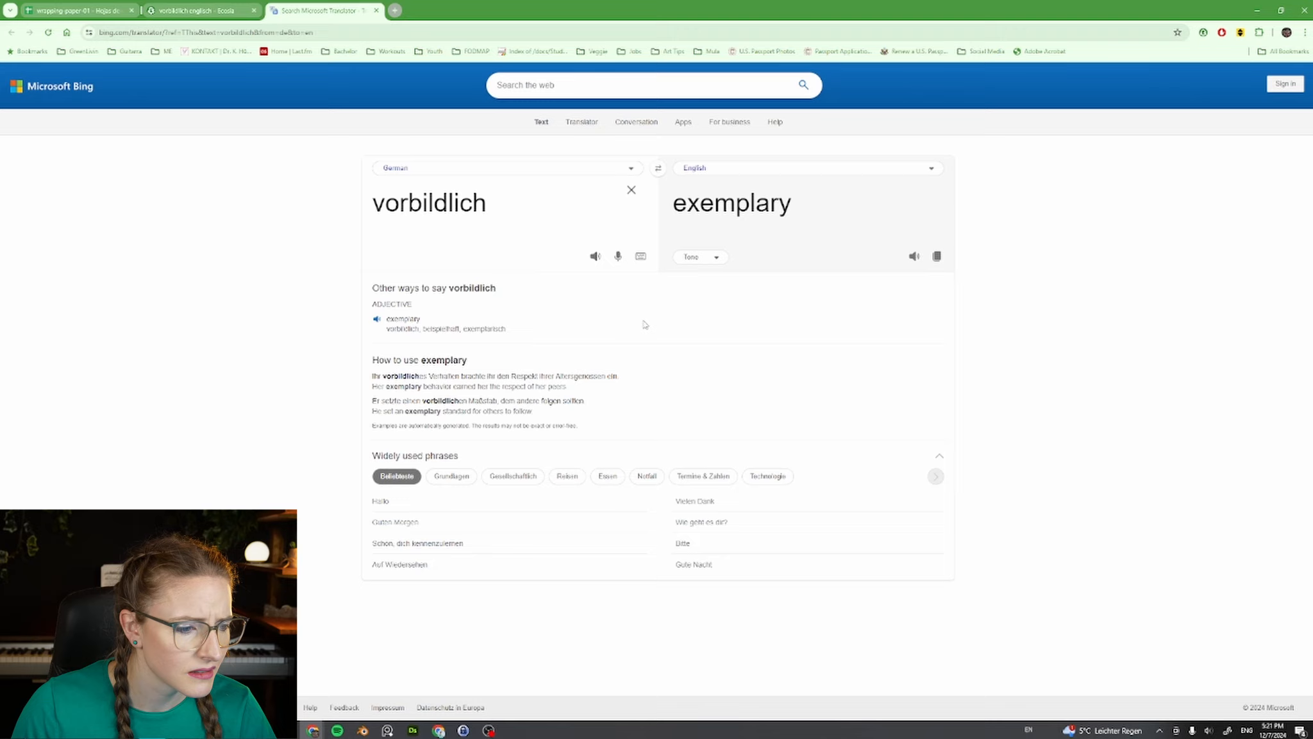
pyautogui.click(700, 257)
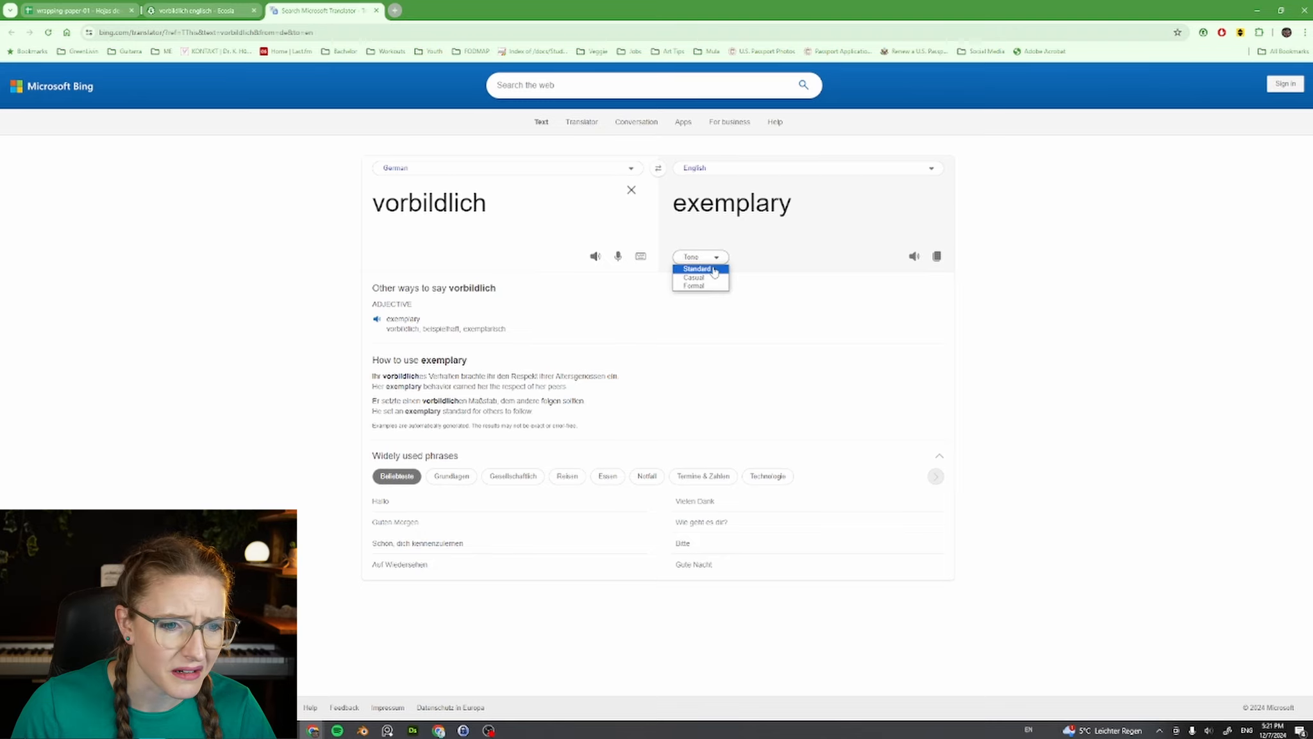
pyautogui.click(702, 294)
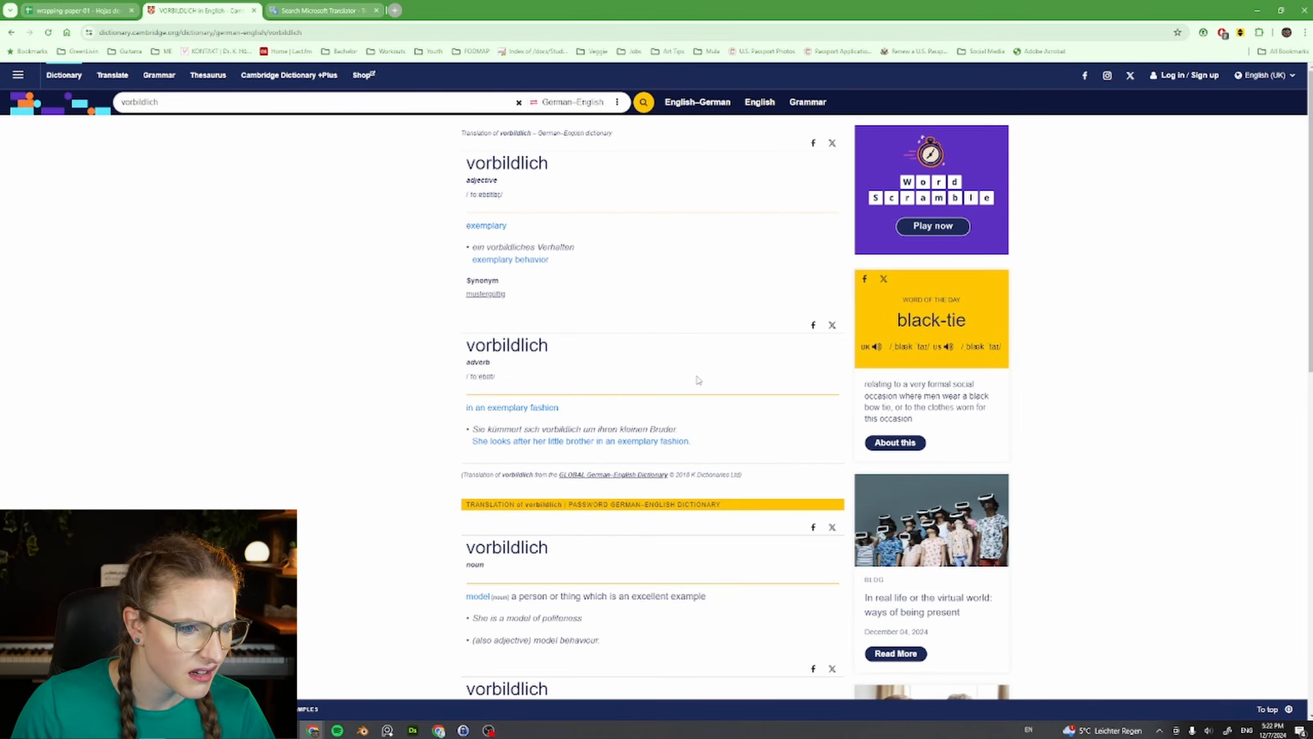
pyautogui.scroll(-10, 698, 381)
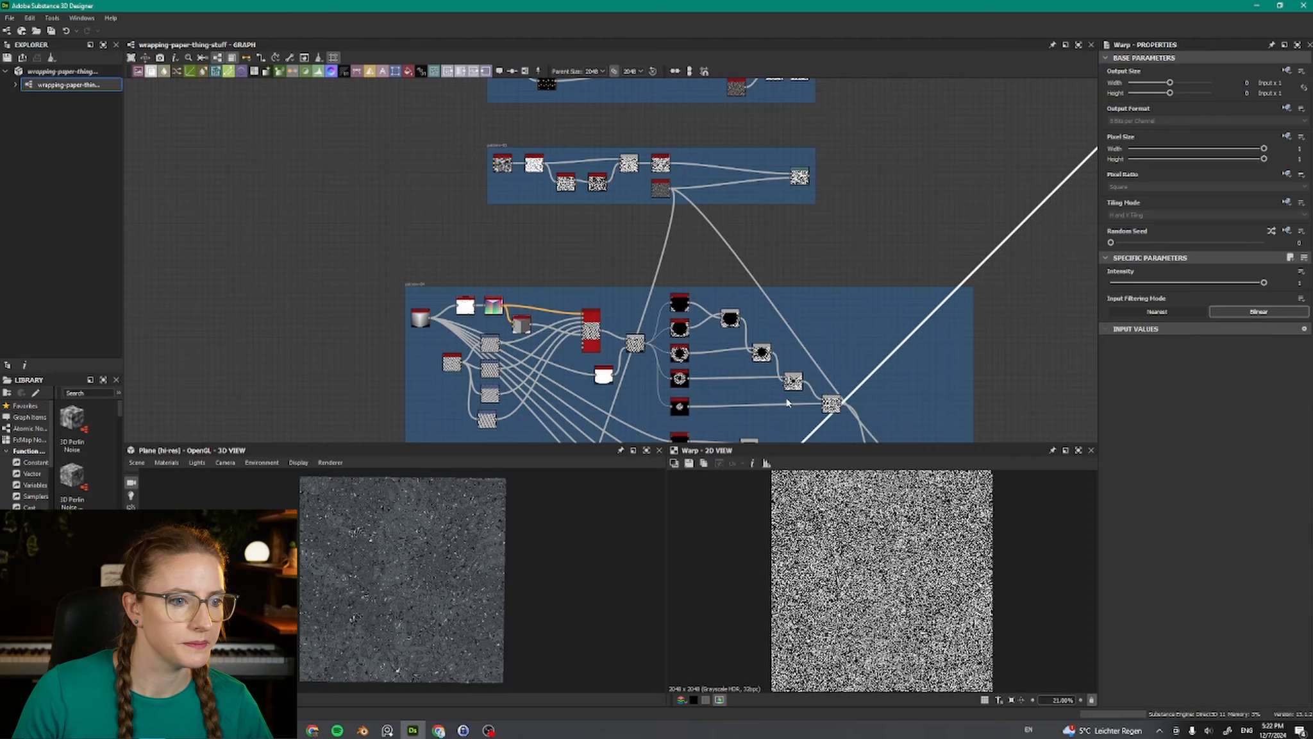
# Step: Back in Substance 3D Designer, examine the long links running from pattern-03's Gaussian Noise node past pattern-04 to the new Warp node
pyautogui.moveTo(821, 389); pyautogui.dragTo(765, 161, button='middle')
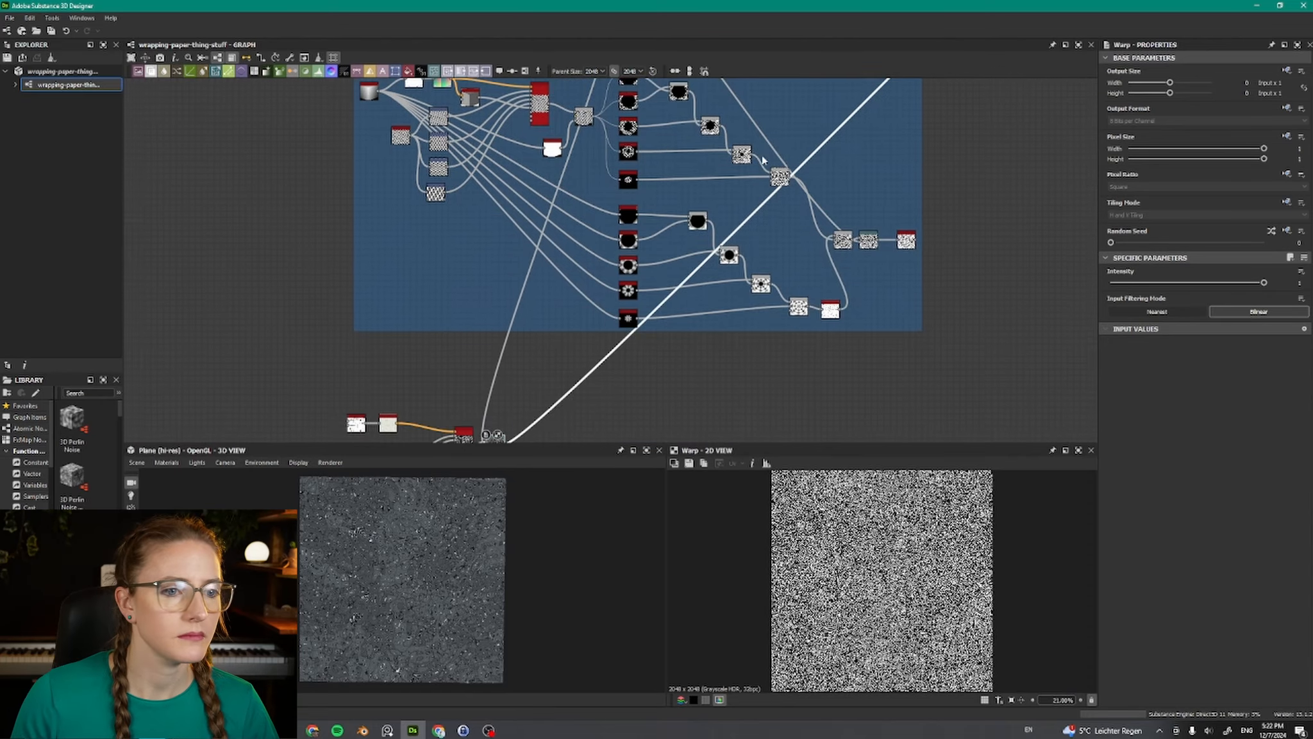
pyautogui.moveTo(764, 304); pyautogui.dragTo(802, 126, button='middle')
pyautogui.scroll(5, 586, 255)
pyautogui.moveTo(574, 278); pyautogui.dragTo(695, 263, button='middle')
pyautogui.moveTo(428, 184); pyautogui.dragTo(743, 357, button='middle')
pyautogui.scroll(-6, 738, 352)
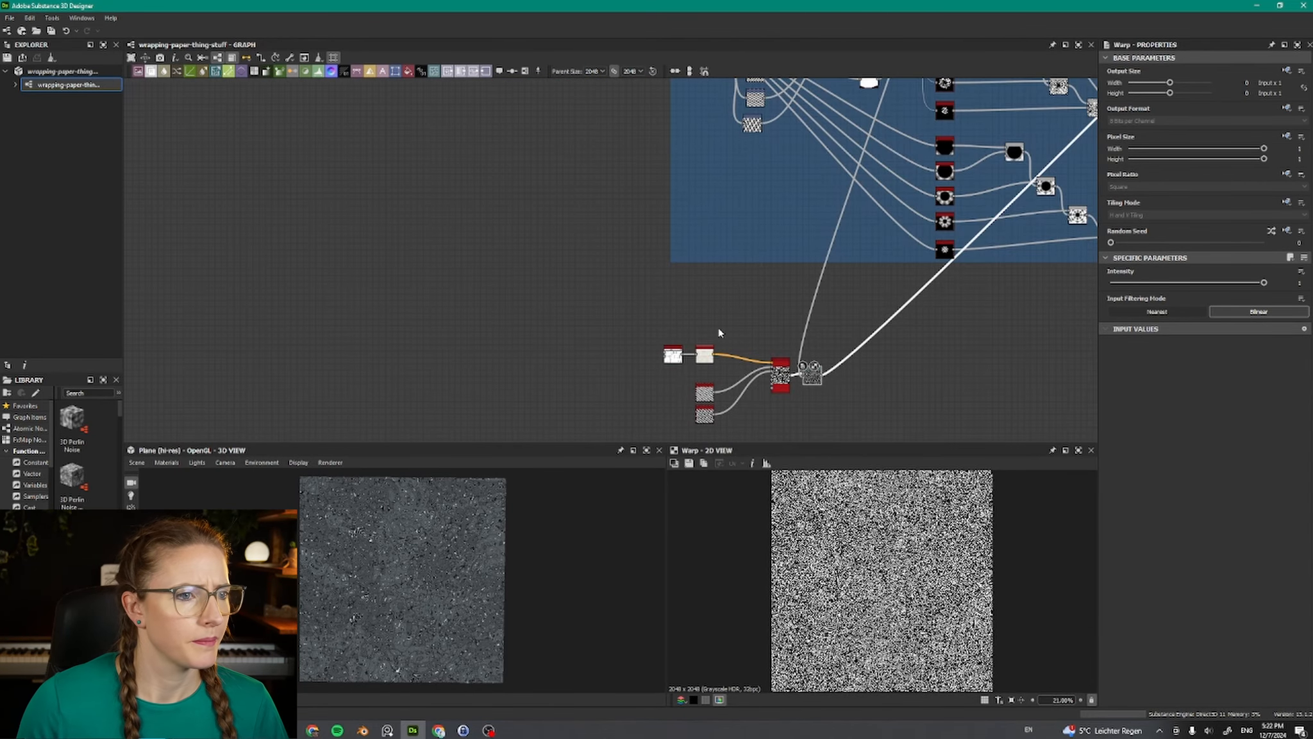
pyautogui.moveTo(752, 252); pyautogui.dragTo(674, 419, button='middle')
pyautogui.scroll(-4, 747, 296)
pyautogui.moveTo(752, 214); pyautogui.dragTo(776, 302, button='middle')
pyautogui.scroll(5, 786, 300)
pyautogui.scroll(3, 802, 336)
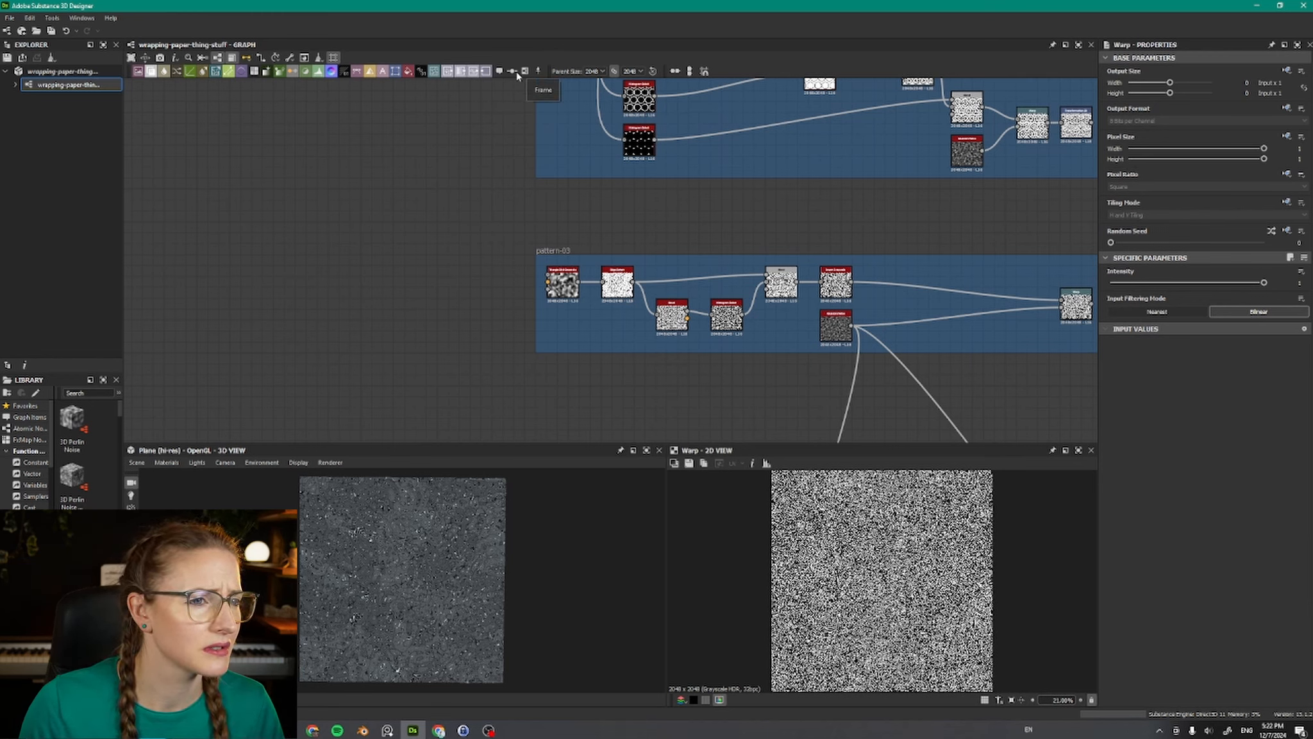
# Step: Switch to the browser, search for "substance designer portal node" and open Adobe's help page on the Dot node
pyautogui.hotkey('alt', 'Tab')
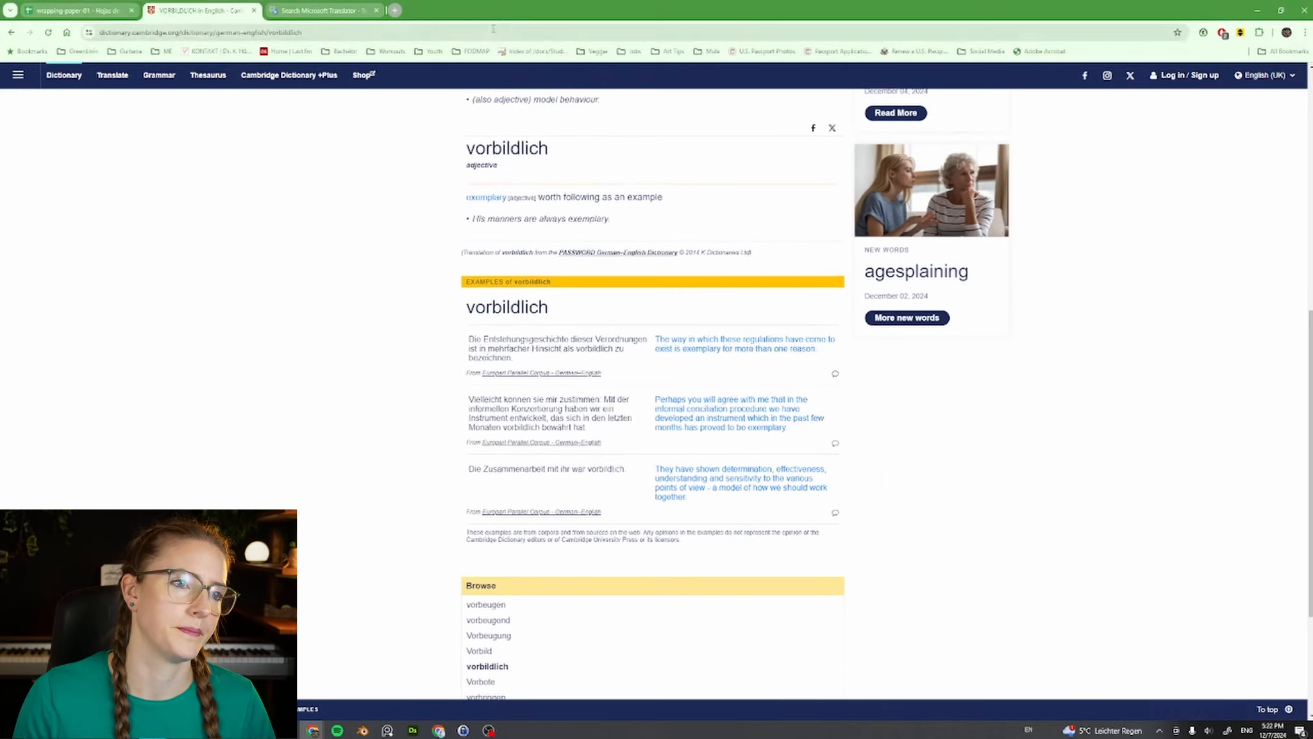
pyautogui.click(491, 34)
pyautogui.write('substance designer portal node')
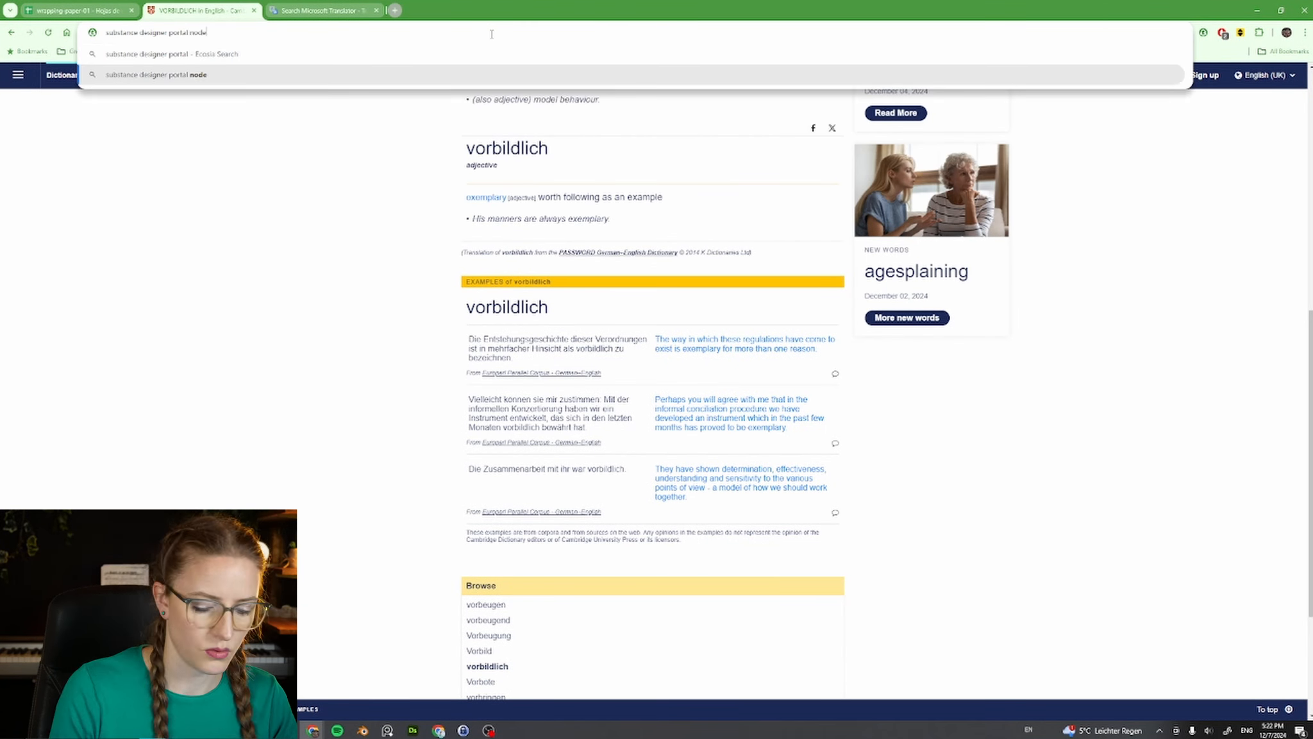
pyautogui.press('Return')
pyautogui.click(269, 402)
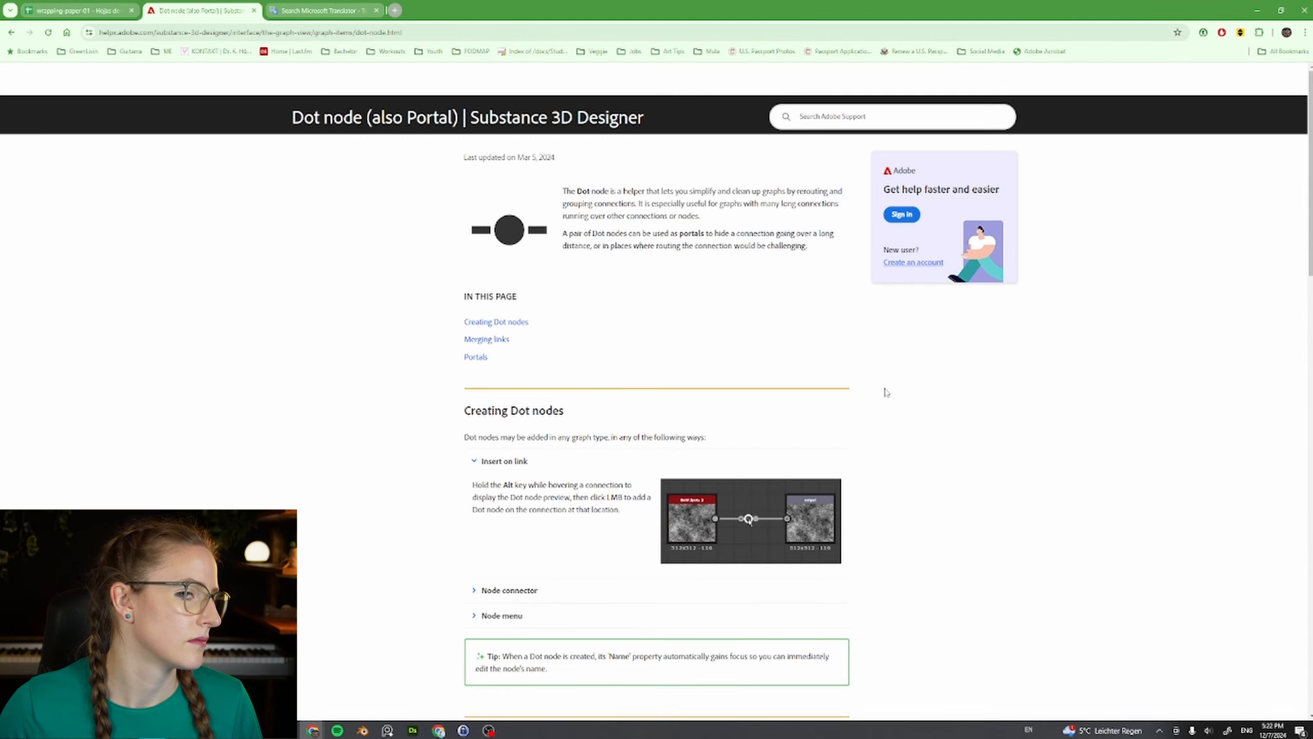
# Step: In Substance 3D Designer, move the Gaussian Noise node outside the pattern-03 frame and add a Dot node named gaussian_40 on its output
pyautogui.hotkey('alt', 'Tab')
pyautogui.moveTo(836, 324); pyautogui.dragTo(258, 356)
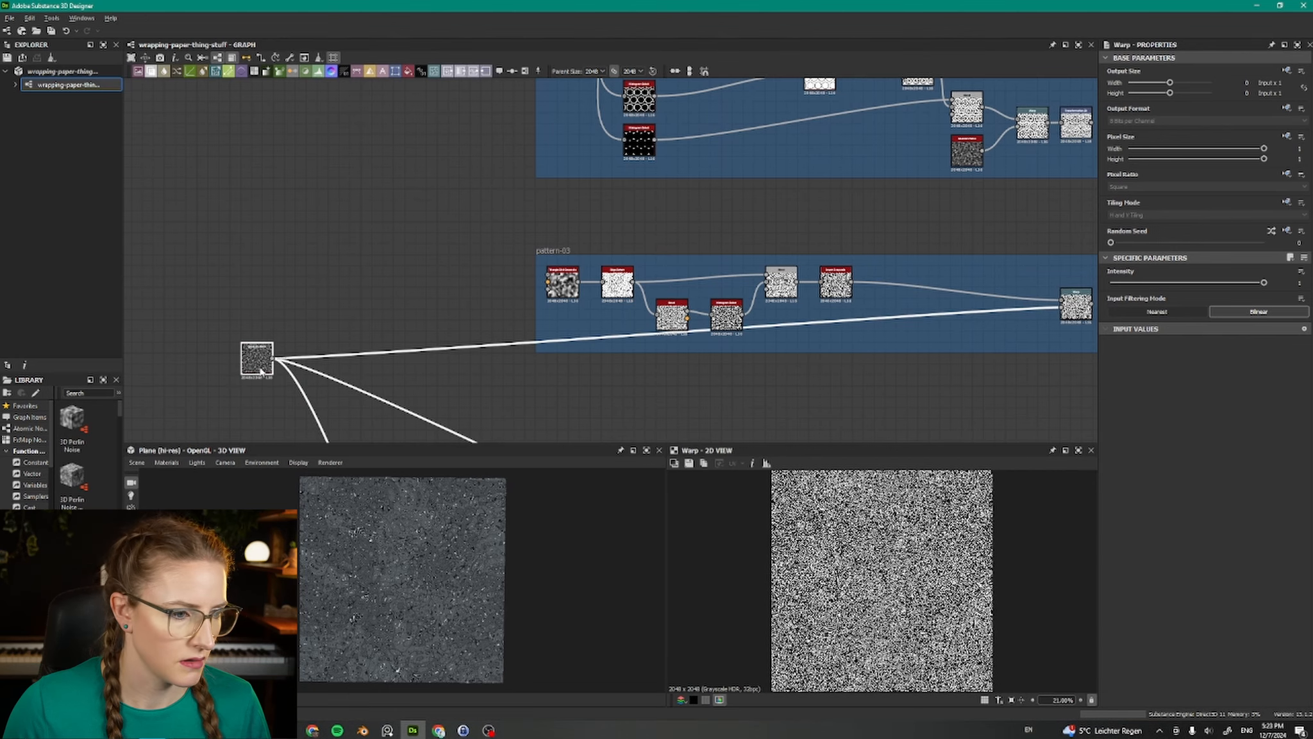
pyautogui.click(511, 71)
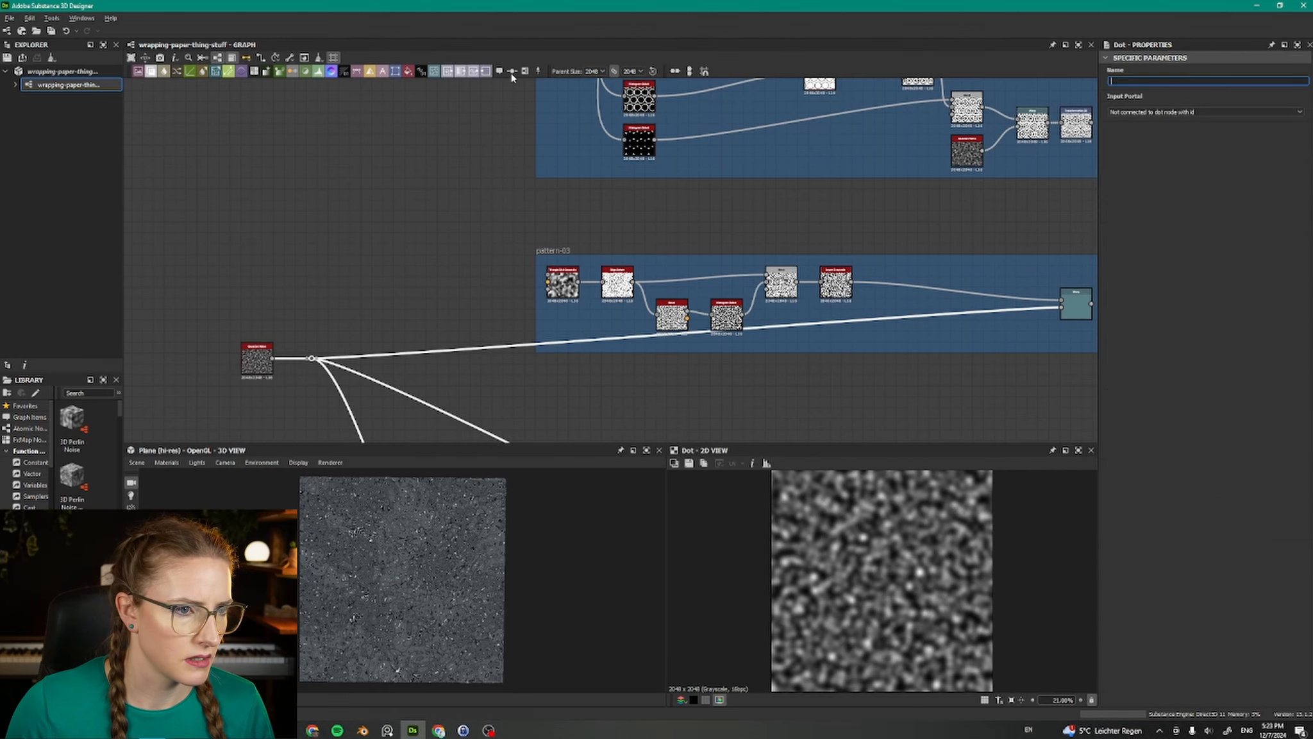
pyautogui.click(312, 359)
pyautogui.click(1161, 82)
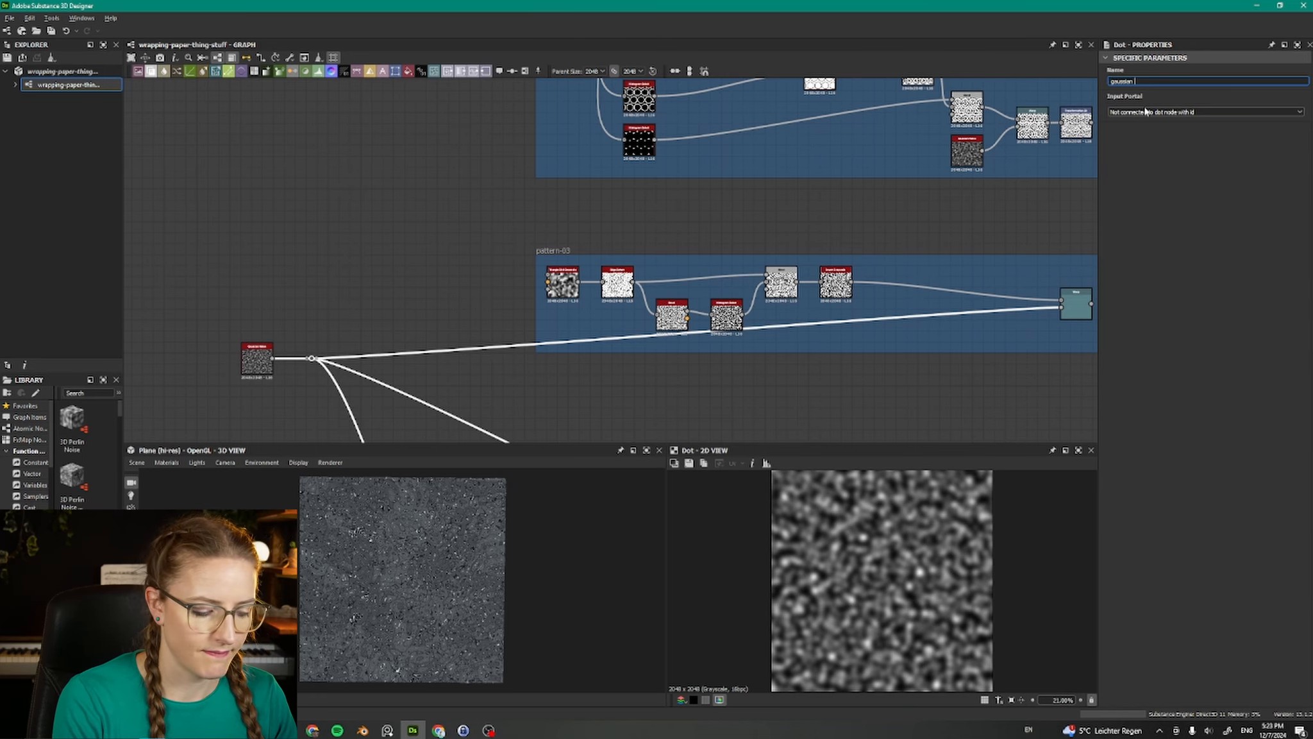
pyautogui.write('_40')
pyautogui.press('Return')
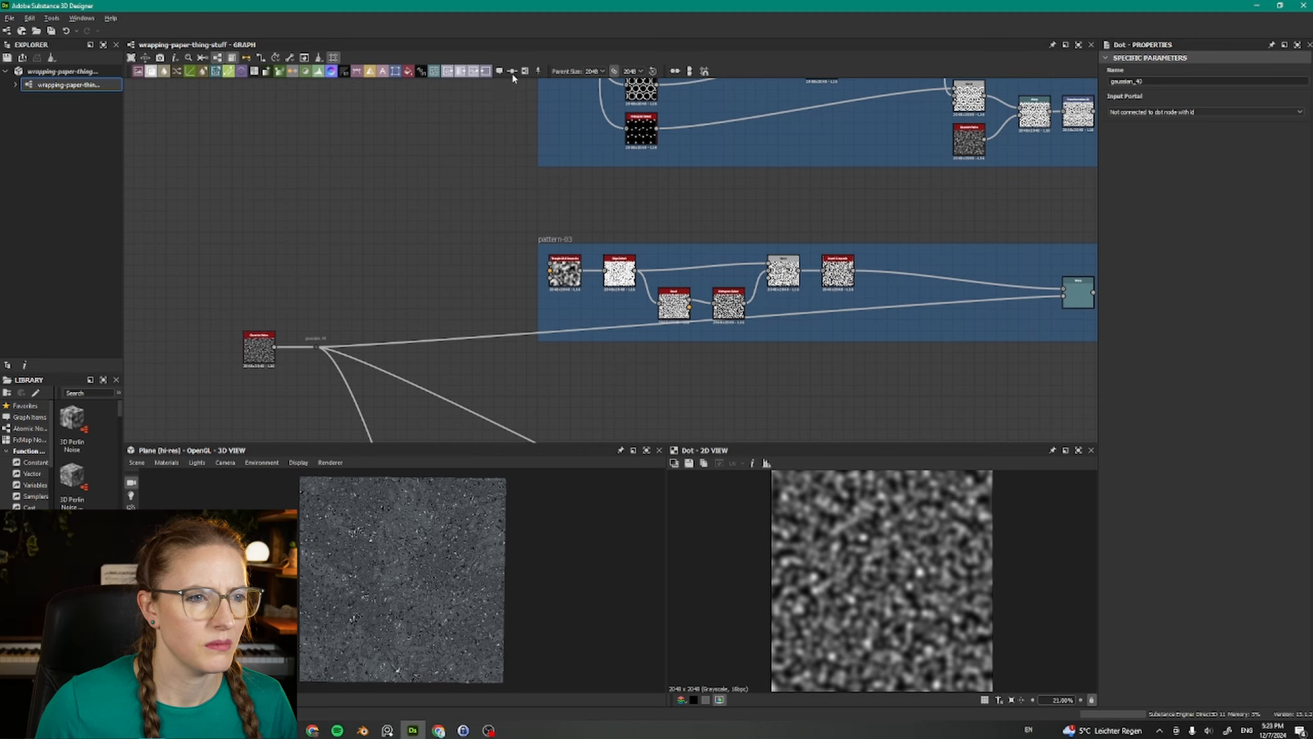
# Step: Add a second Dot node inside pattern-03, link it to the last Warp node's gradient input and set its Input Portal to gaussian_40
pyautogui.click(513, 71)
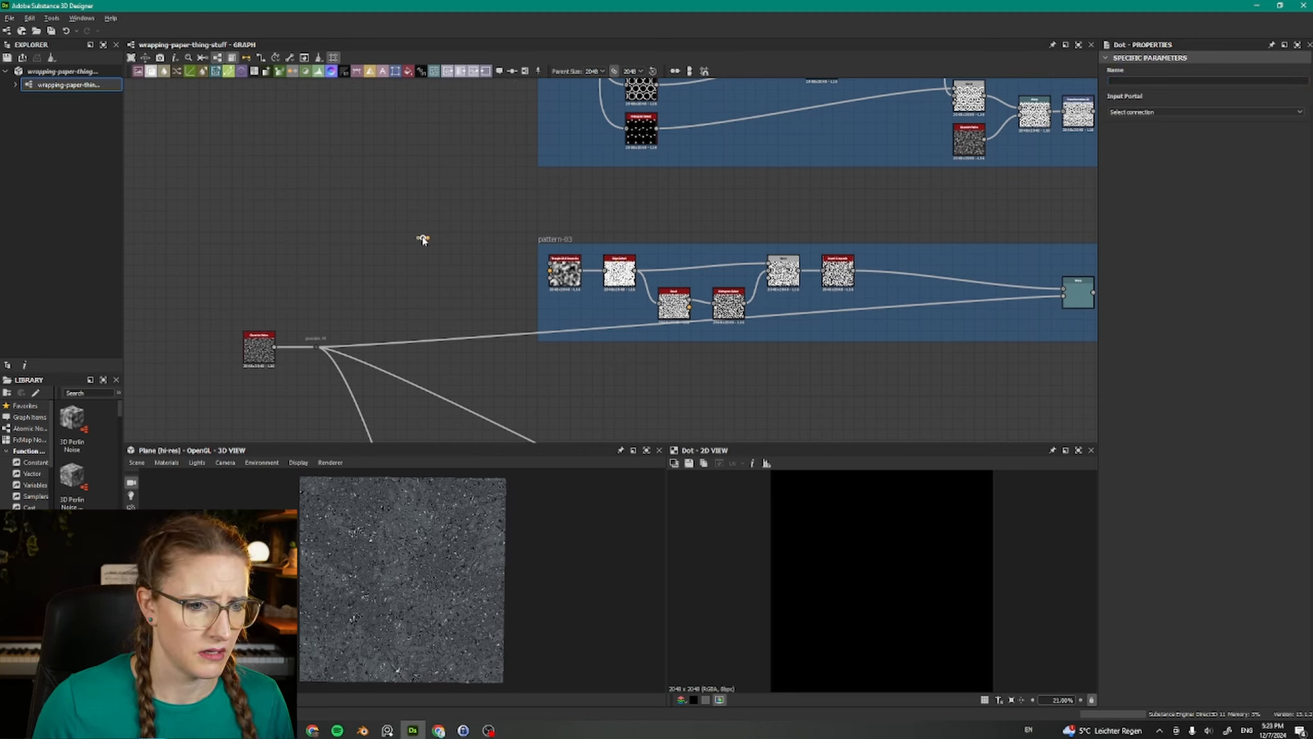
pyautogui.click(1166, 114)
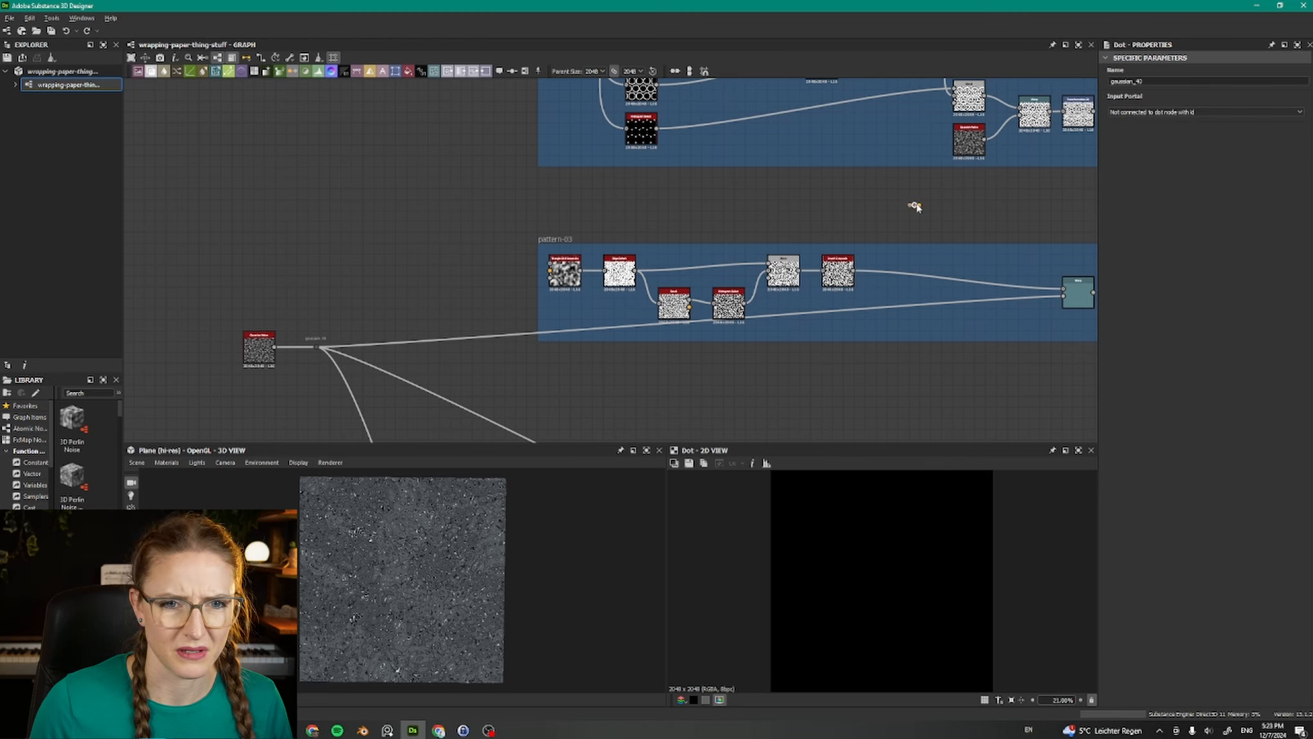
pyautogui.moveTo(917, 207); pyautogui.dragTo(947, 314)
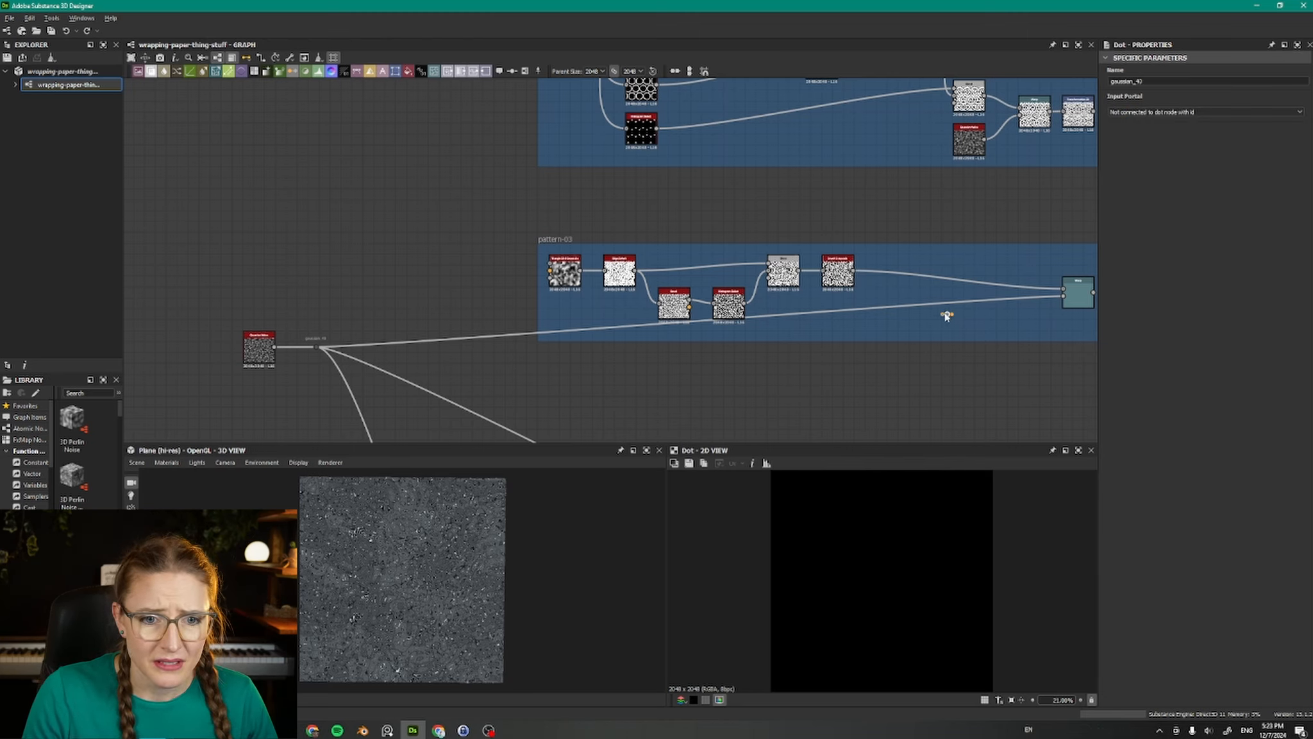
pyautogui.moveTo(1063, 296); pyautogui.dragTo(953, 317)
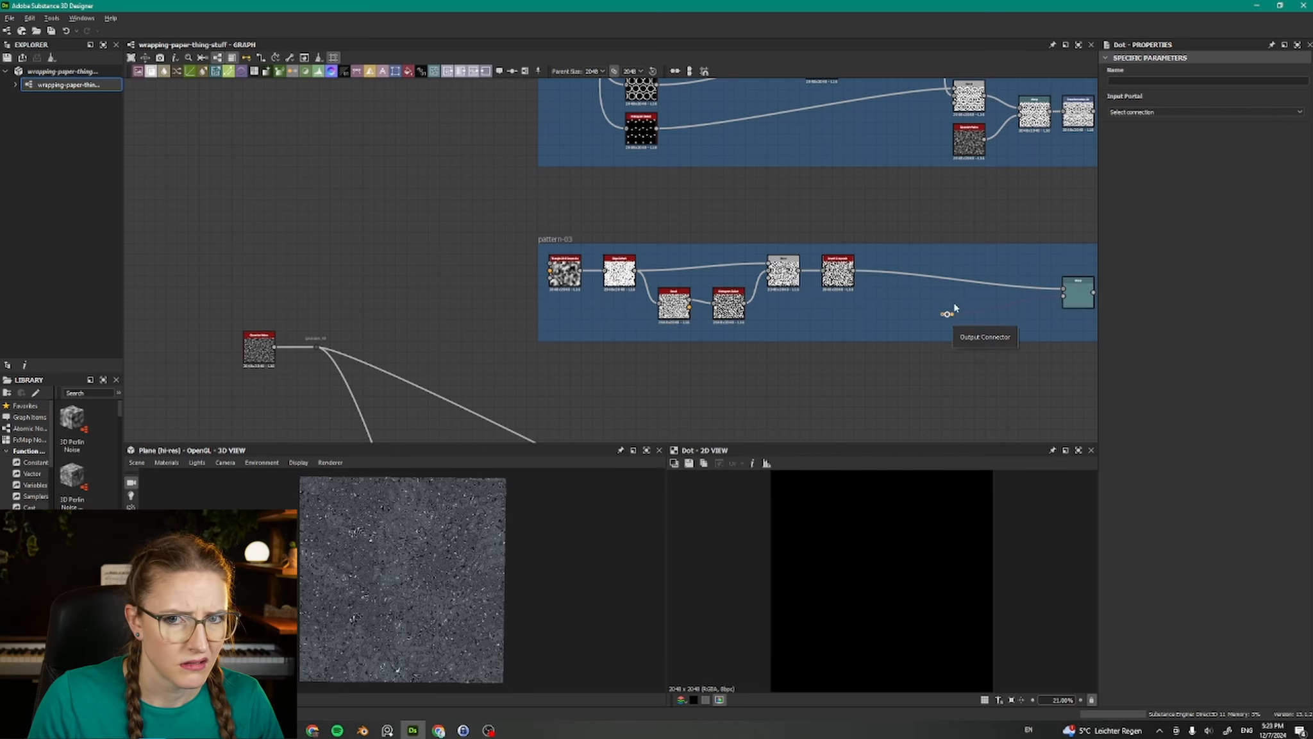
pyautogui.click(1135, 113)
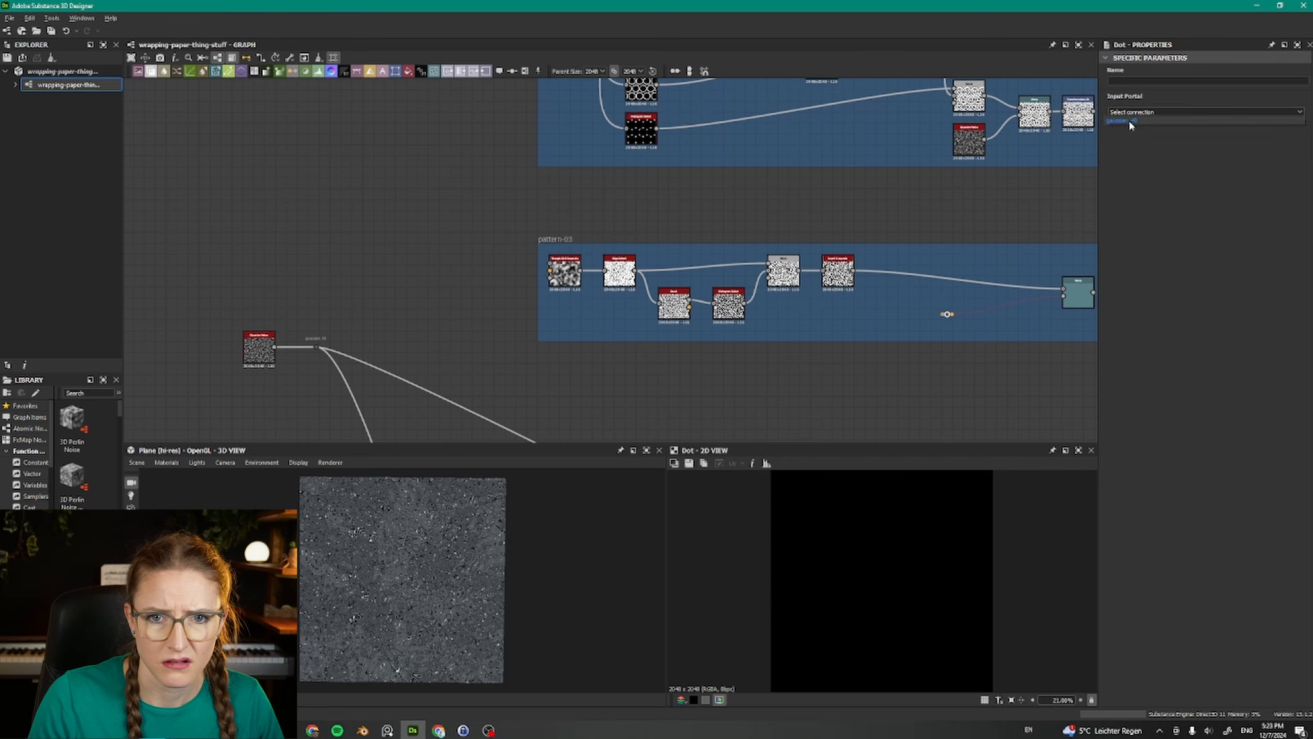
pyautogui.click(1129, 123)
pyautogui.moveTo(544, 414); pyautogui.dragTo(502, 241, button='middle')
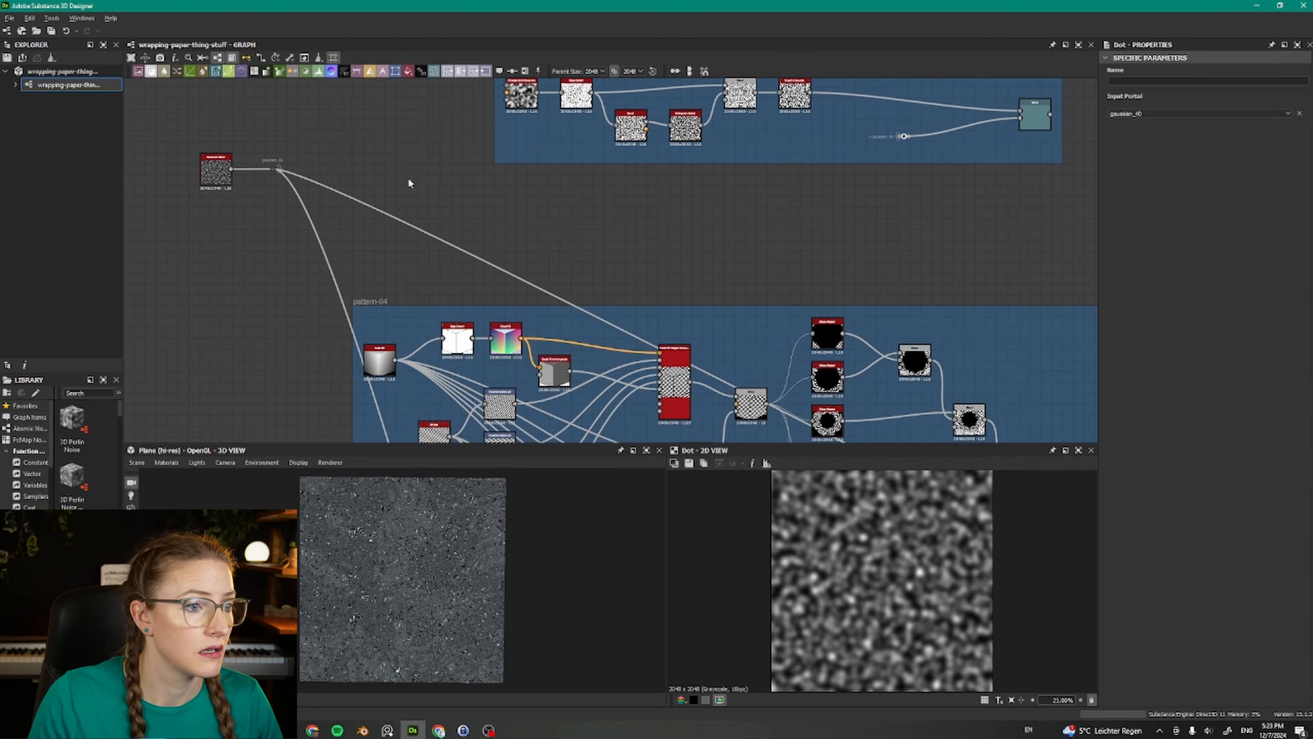
# Step: Add a Dot node inside pattern-04, set its Input Portal to gaussian_40 and link it to the Warp node's gradient input
pyautogui.moveTo(300, 216); pyautogui.dragTo(440, 235)
pyautogui.moveTo(930, 436); pyautogui.dragTo(551, 127, button='middle')
pyautogui.click(527, 118)
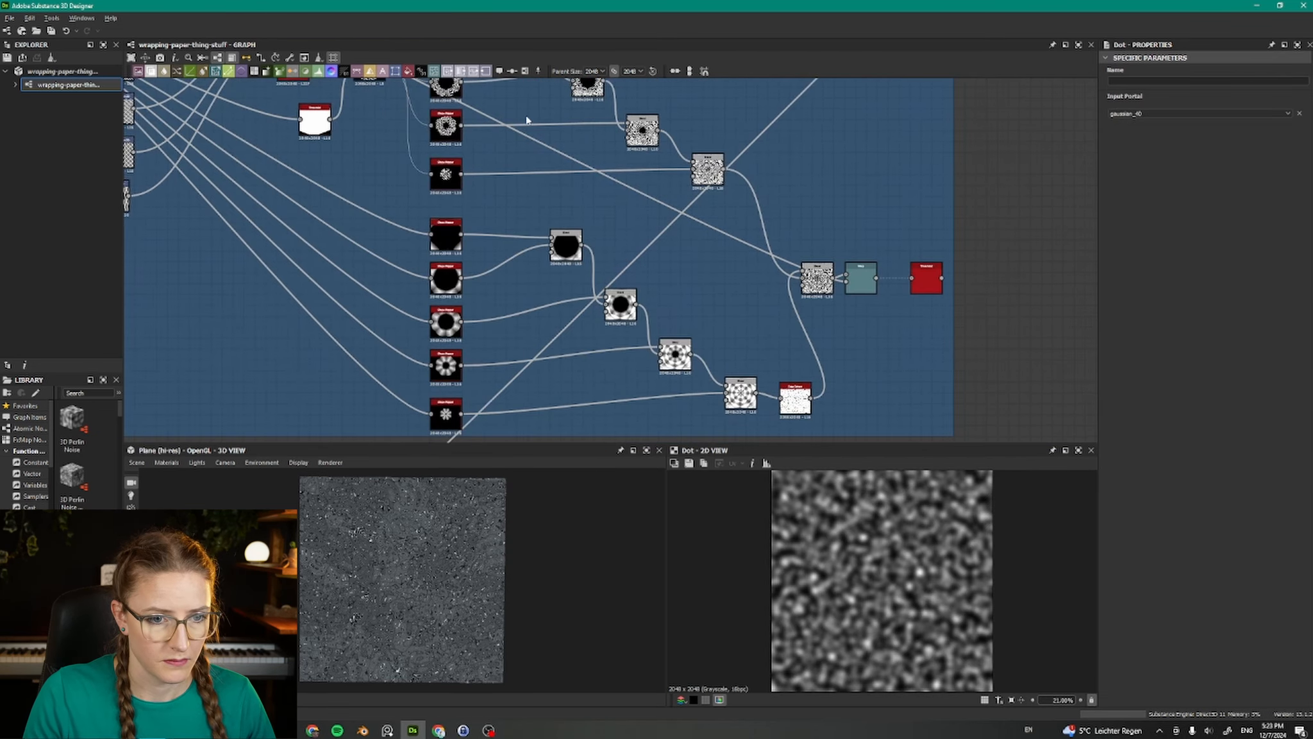
pyautogui.click(510, 71)
pyautogui.moveTo(611, 260); pyautogui.dragTo(832, 321)
pyautogui.moveTo(859, 276); pyautogui.dragTo(882, 276)
pyautogui.click(1198, 114)
pyautogui.click(1187, 121)
pyautogui.moveTo(832, 322); pyautogui.dragTo(869, 281)
pyautogui.click(797, 312)
# Step: Make room before the tiled stripe pattern's Warp node, add a Dot with Input Portal gaussian_40 and link it to the gradient input
pyautogui.scroll(-4, 797, 312)
pyautogui.moveTo(797, 312); pyautogui.dragTo(839, 167, button='middle')
pyautogui.scroll(7, 554, 346)
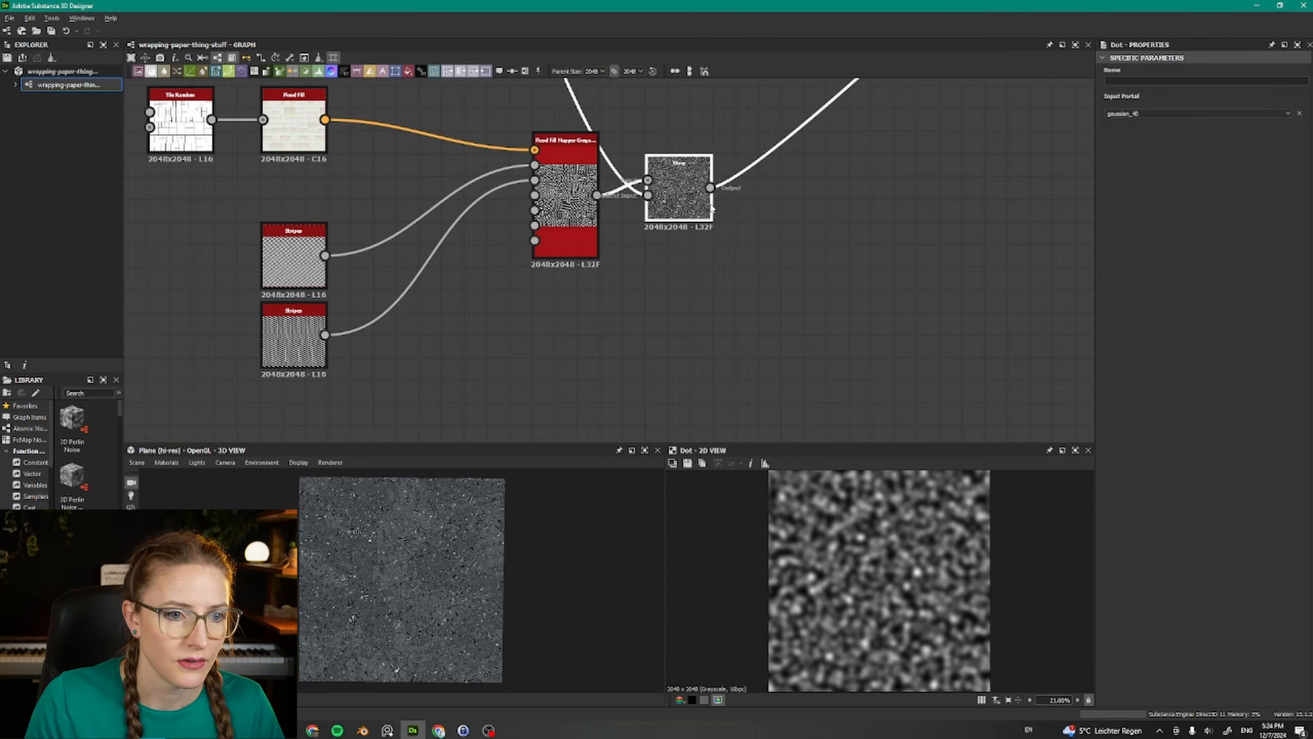
pyautogui.moveTo(682, 192); pyautogui.dragTo(793, 193)
pyautogui.click(648, 134)
pyautogui.click(513, 71)
pyautogui.moveTo(624, 255); pyautogui.dragTo(657, 240)
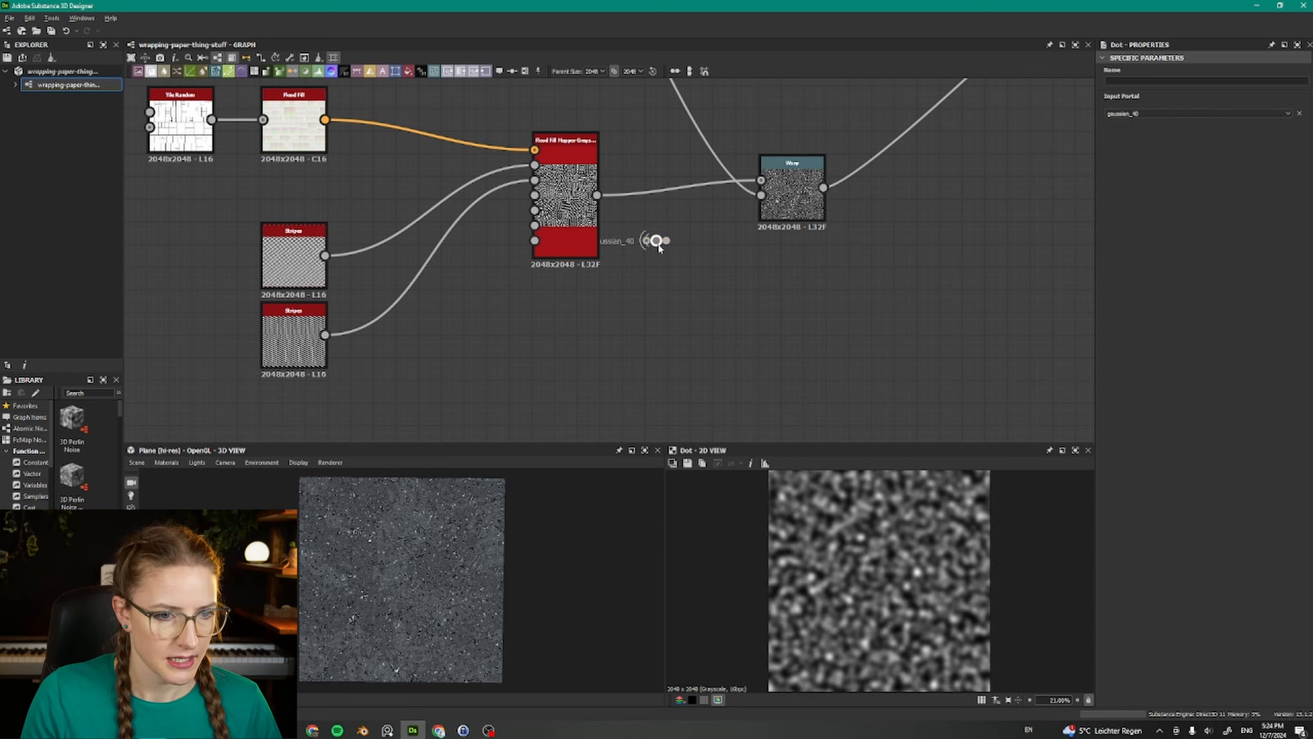
pyautogui.moveTo(761, 195); pyautogui.dragTo(667, 241)
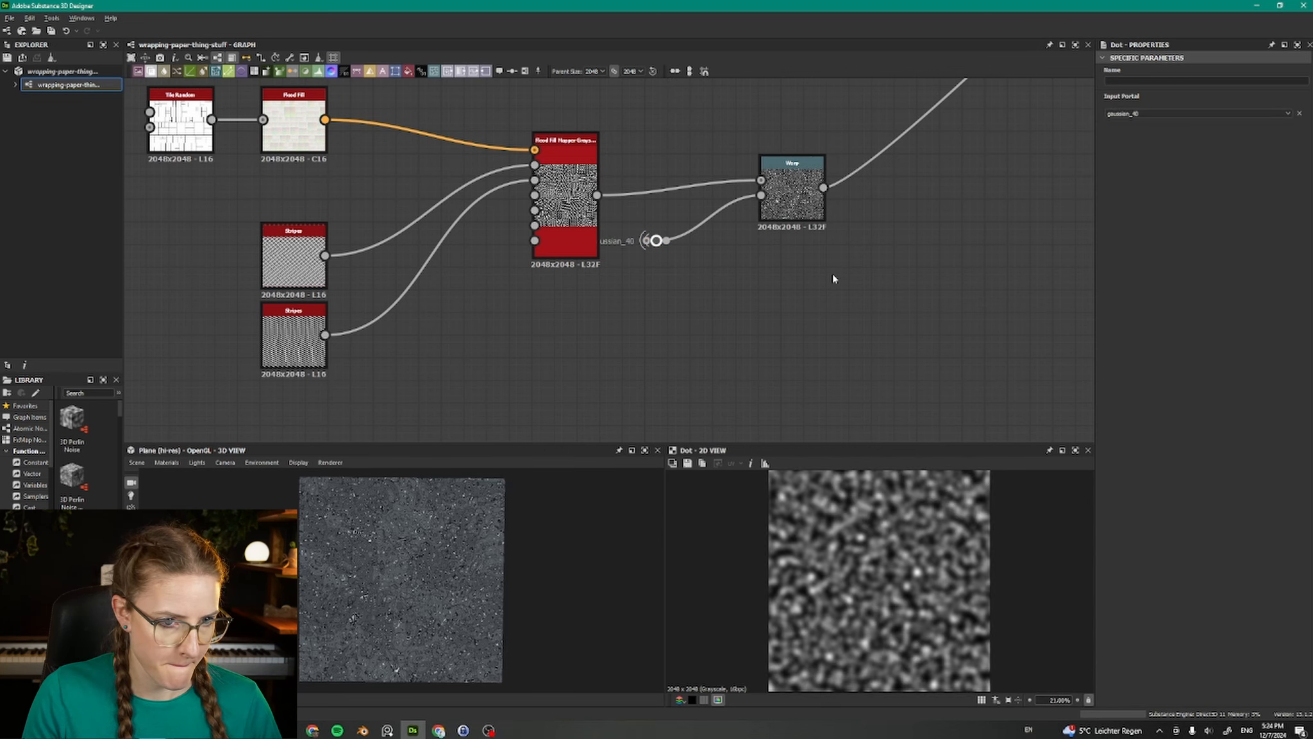
# Step: Try an Intensity of 0.02 on the tiled stripe pattern's Warp node, inspect the stripes up close and undo the change
pyautogui.click(803, 215)
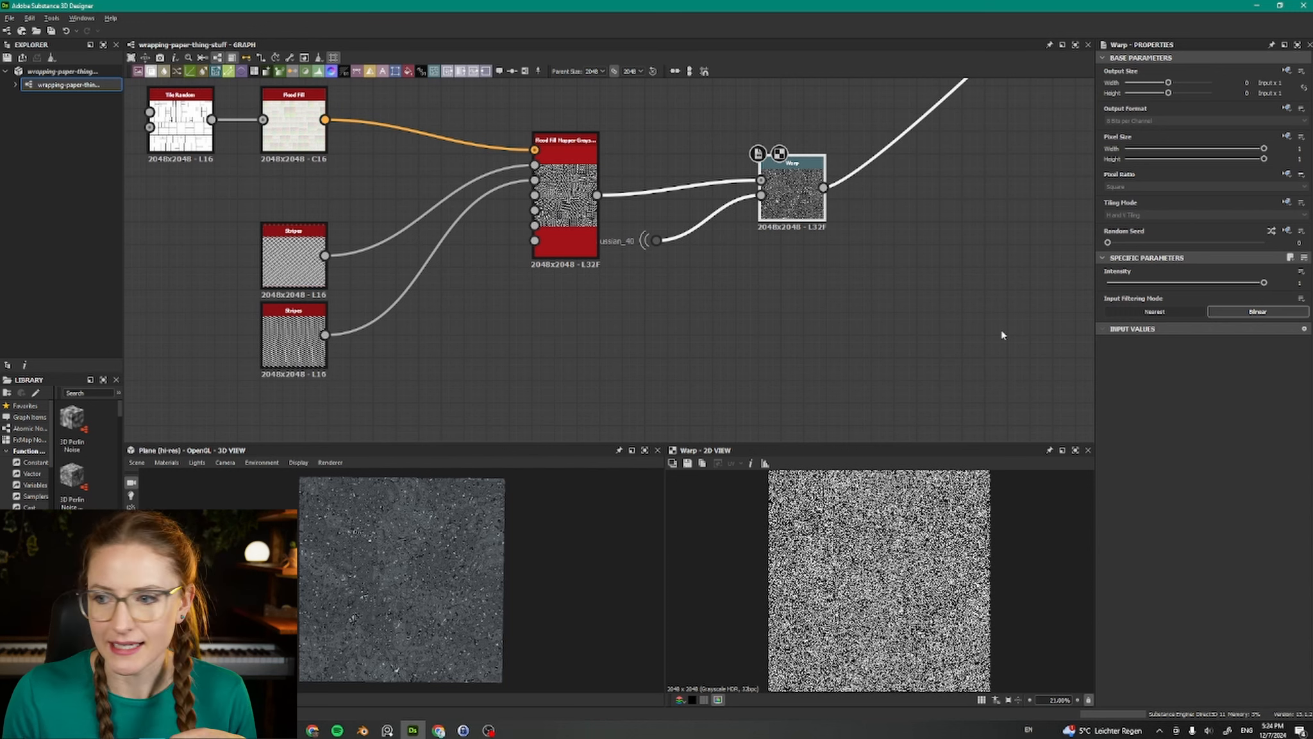
pyautogui.click(1301, 284)
pyautogui.write('0.02')
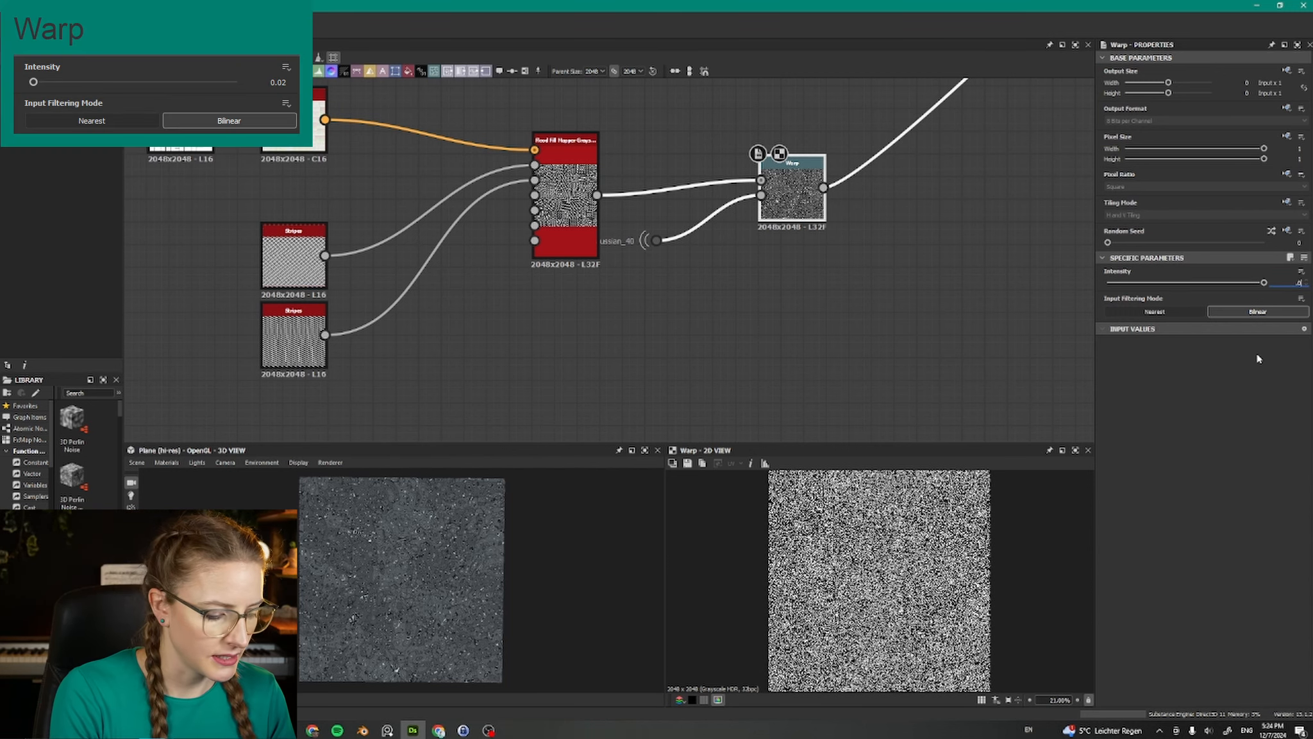
pyautogui.press('Return')
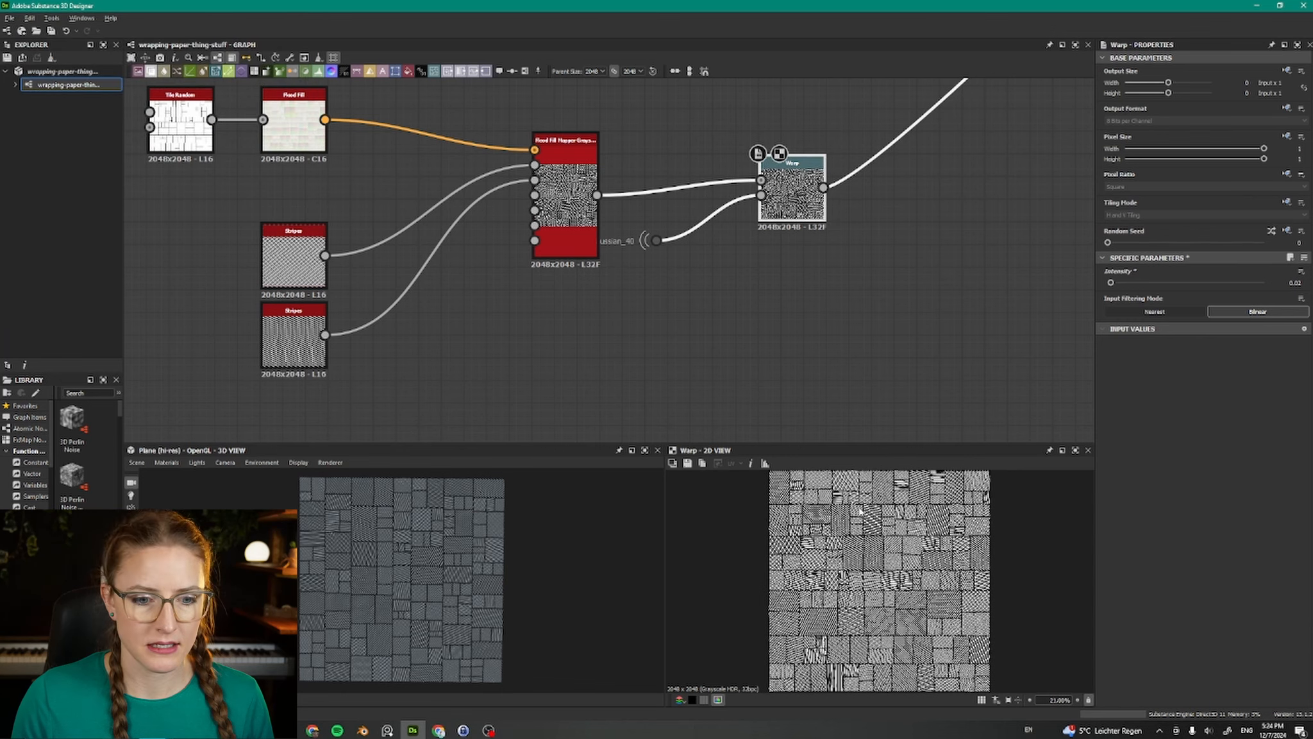
pyautogui.scroll(10, 862, 513)
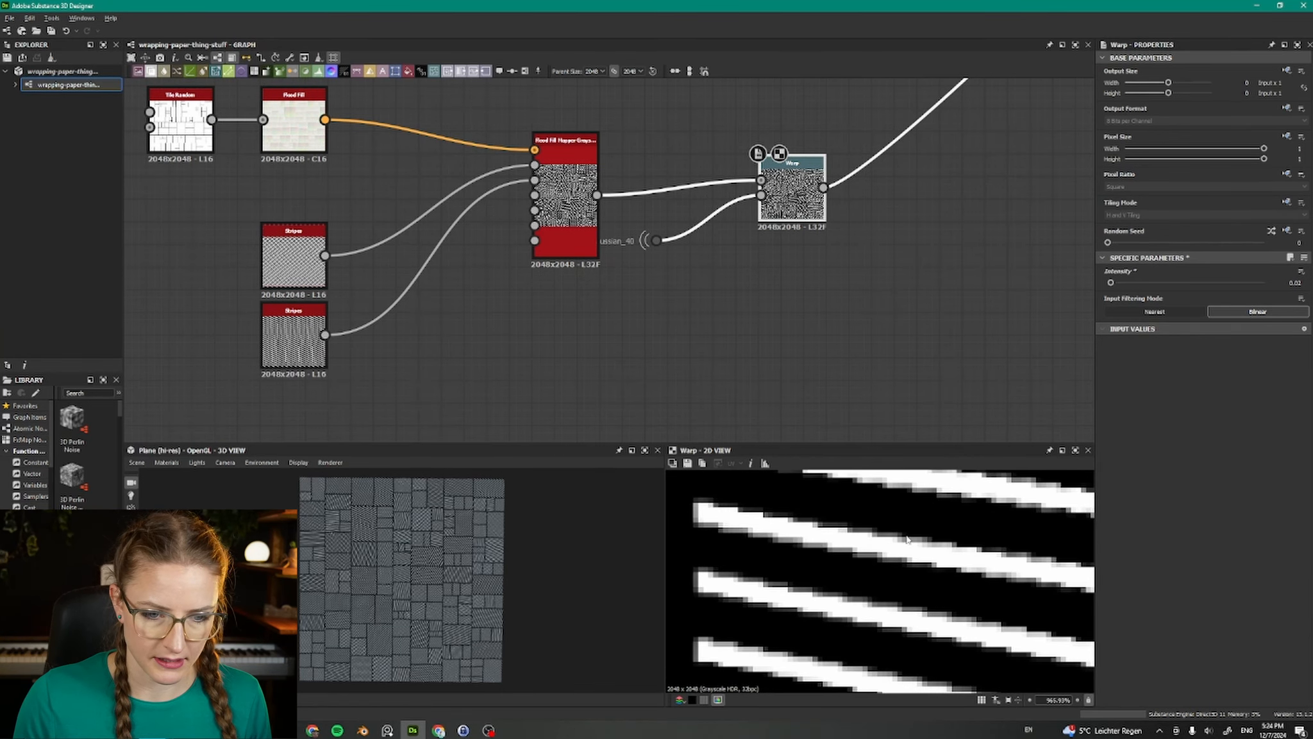
pyautogui.hotkey('ctrl', 'z')
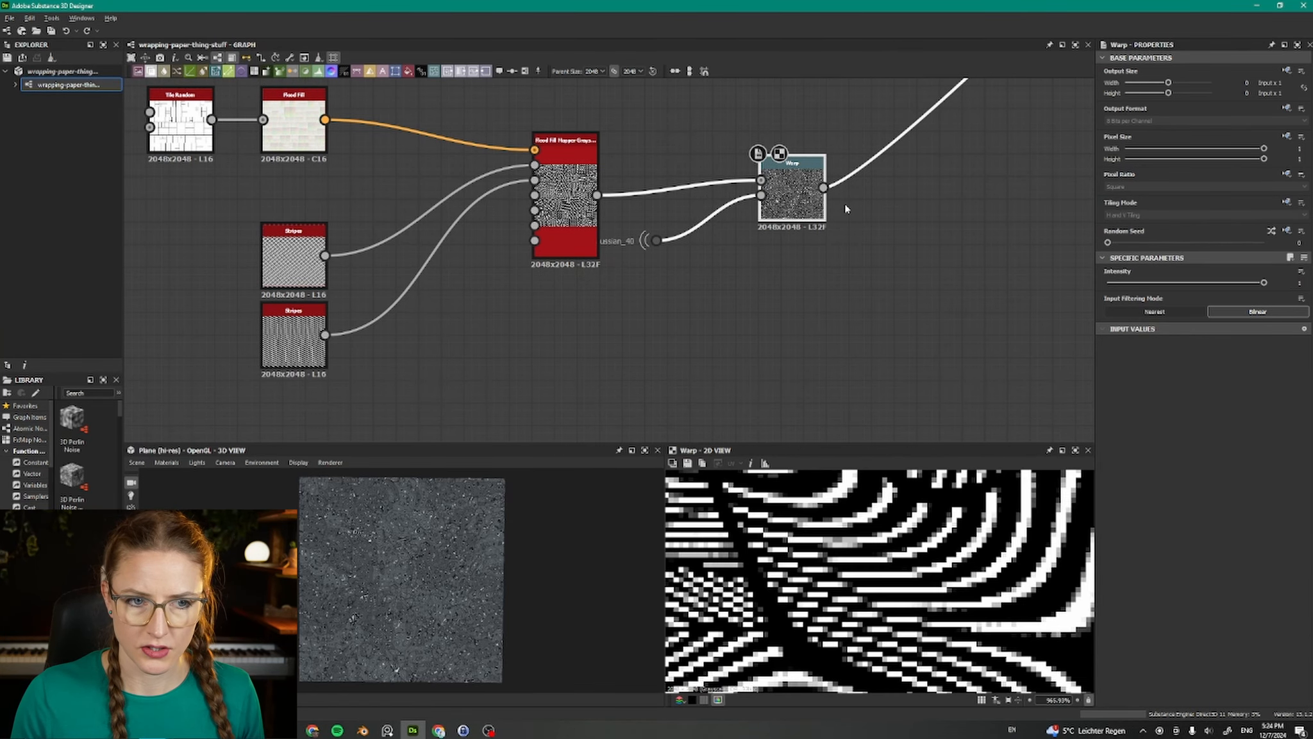